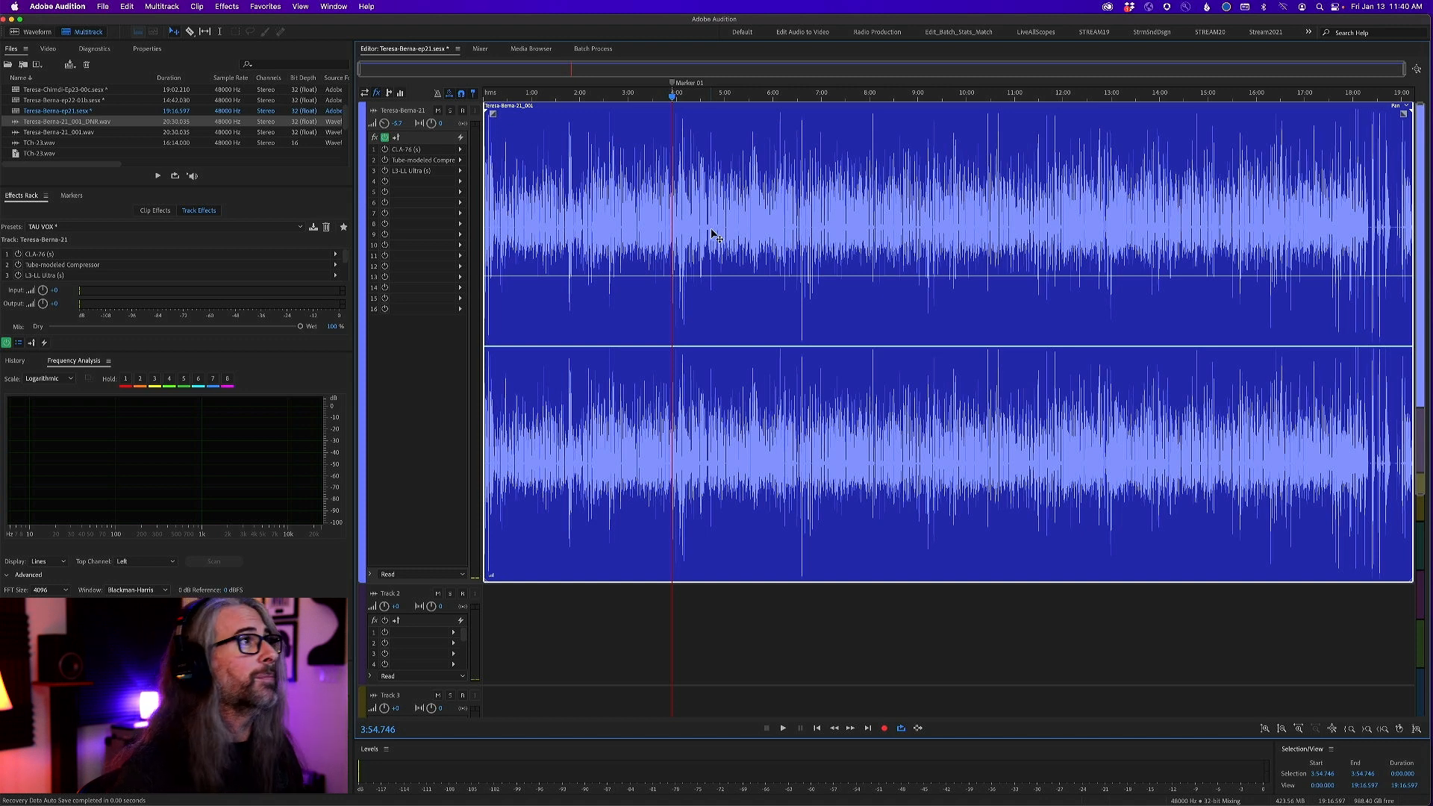
Play the processed vocal track from Marker 01, pausing at about 4:14, and stop at about 4:26
key("space")
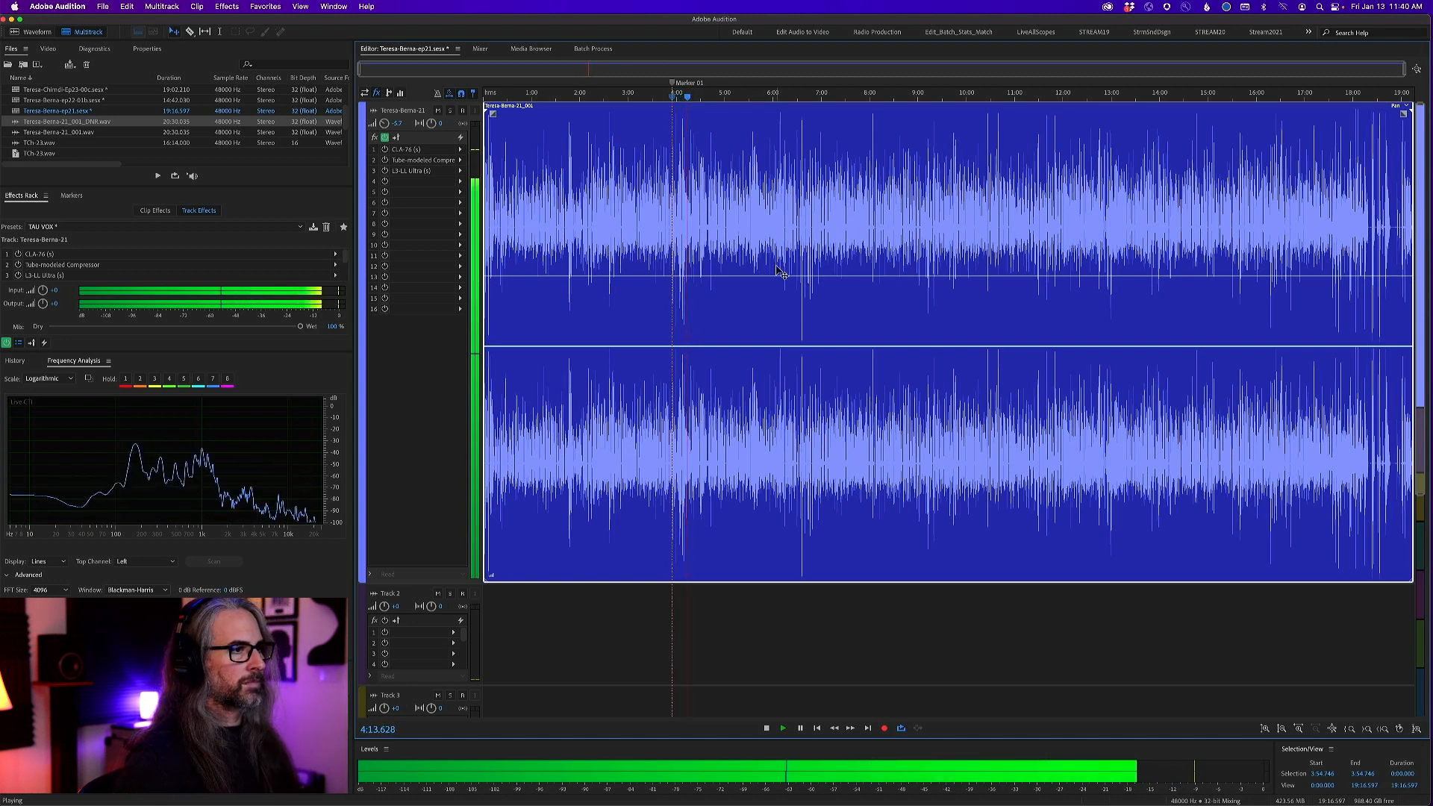
key("space")
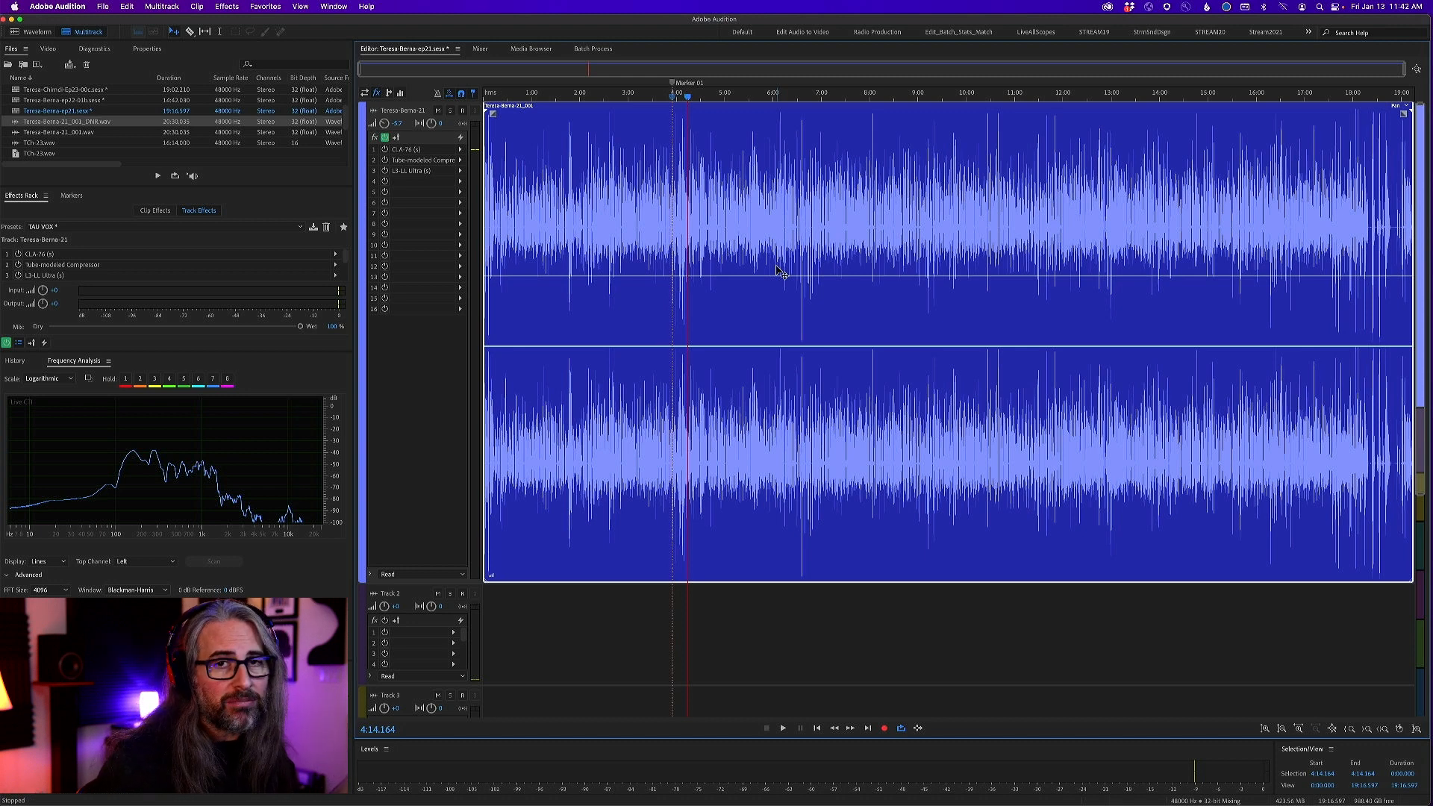
key("space")
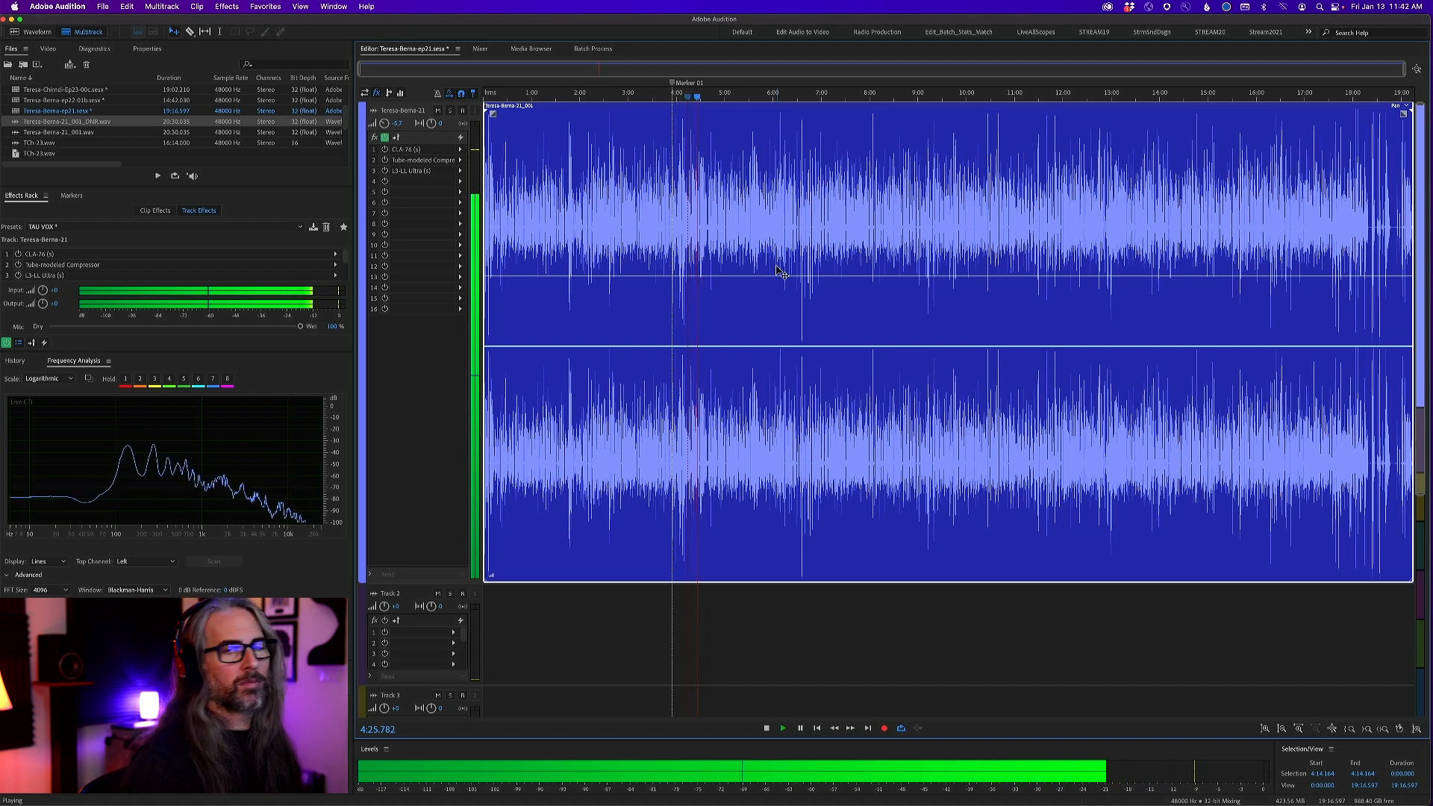
key("space")
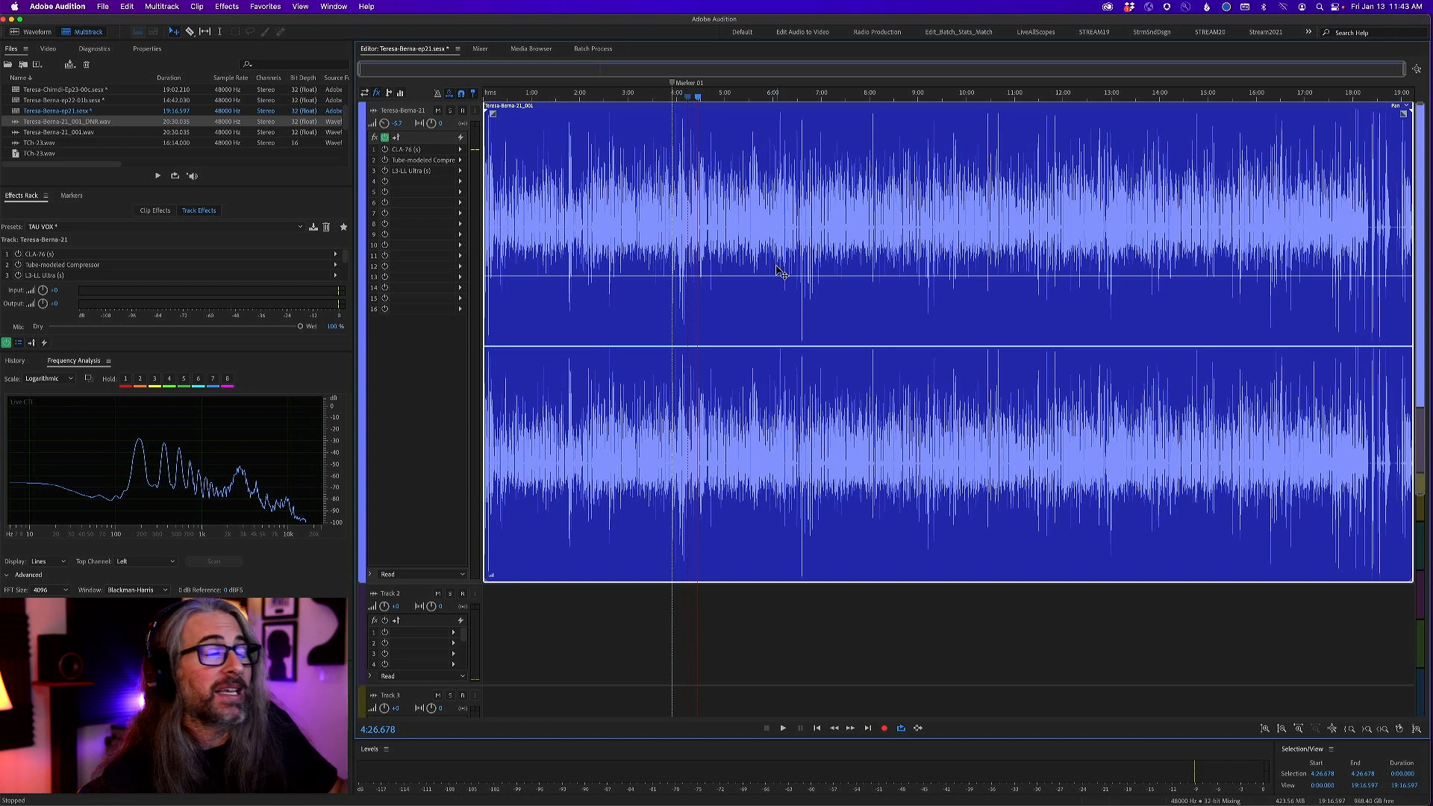
Open the vocal clip's source file in the waveform editor to view the spectrogram of its opening speech
double_click(709, 251)
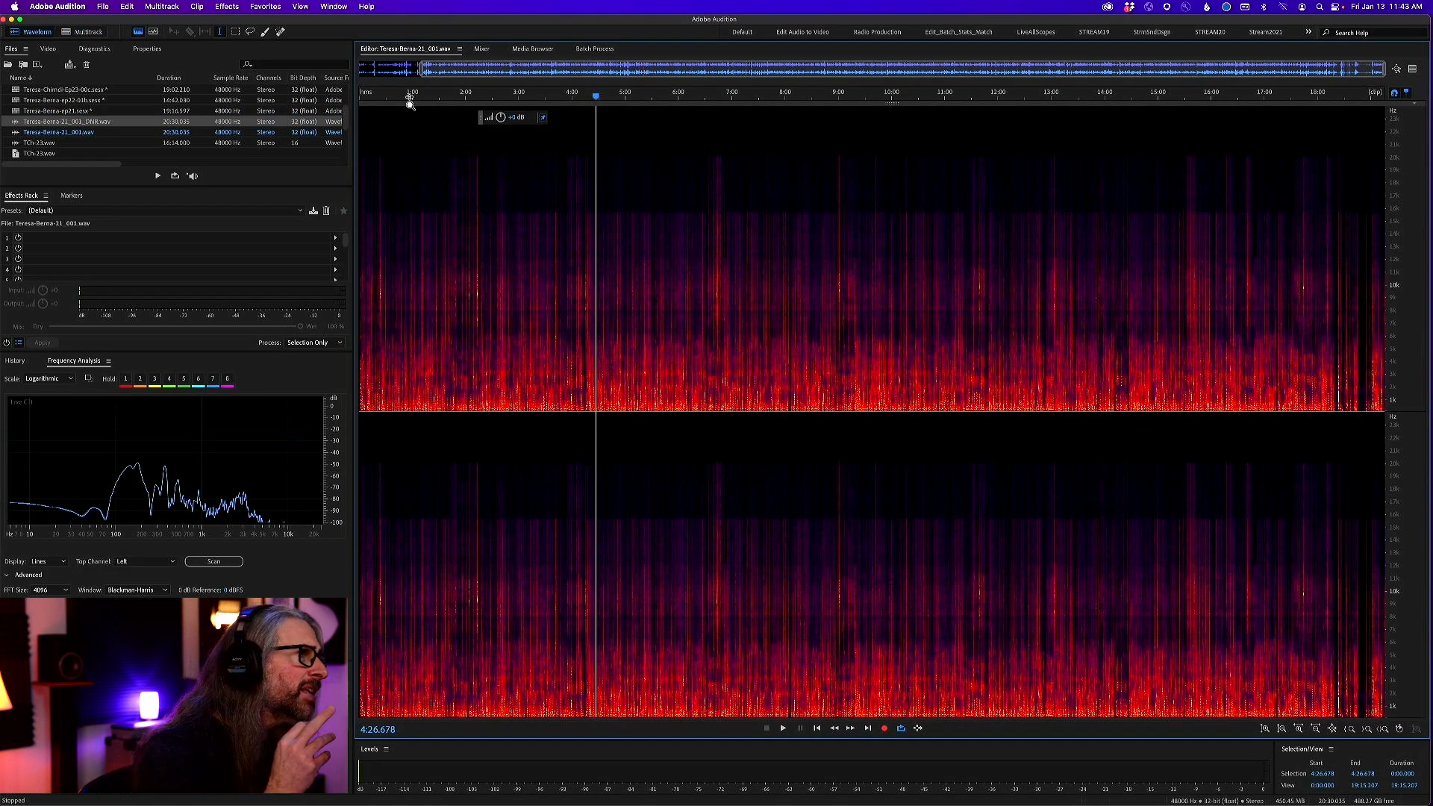
left_click_drag(415, 100, 360, 99)
left_click_drag(456, 100, 360, 99)
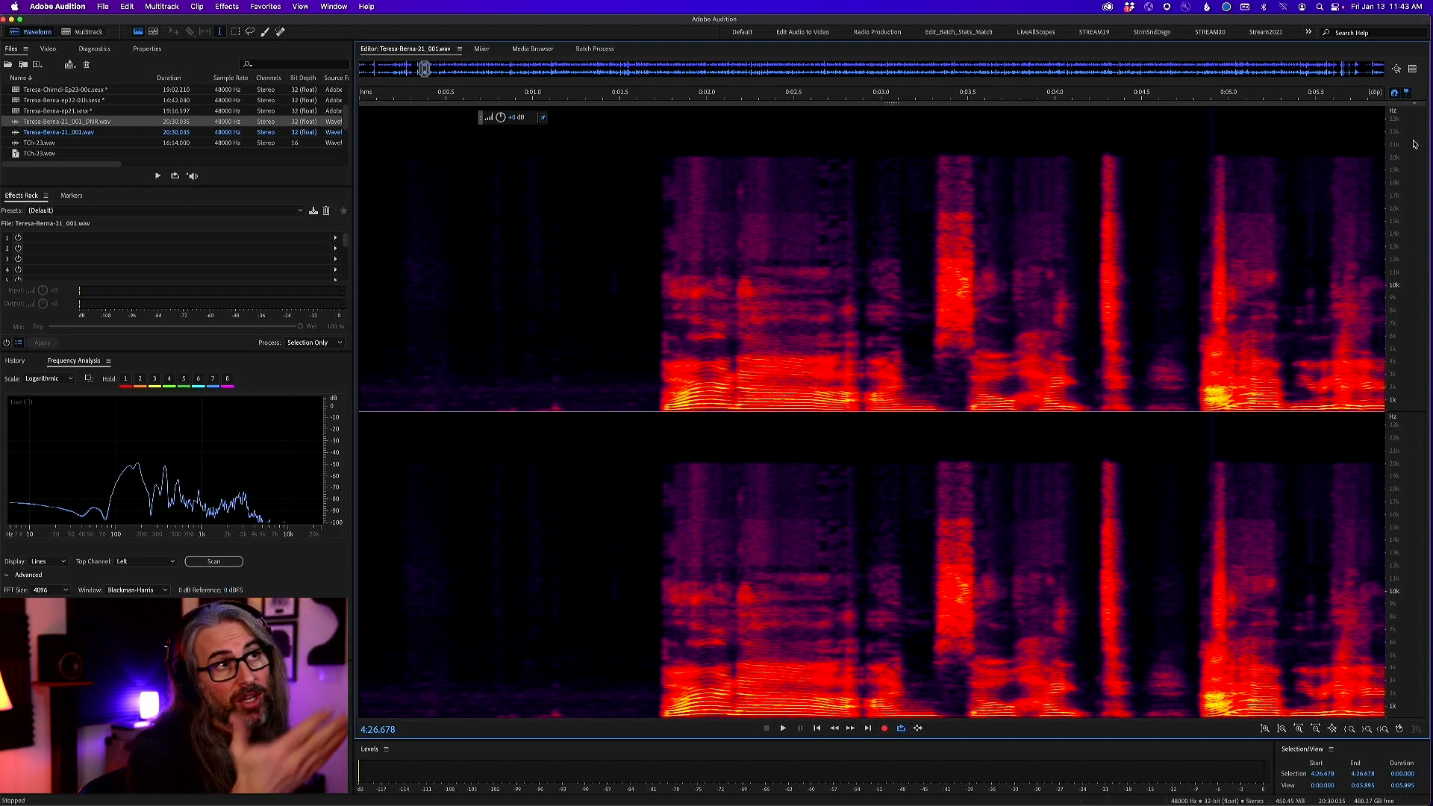
Examine the upper frequency range of the opening speech in the spectrogram, comparing the content up to 20 kHz with the full range
left_click_drag(1413, 144, 1386, 173)
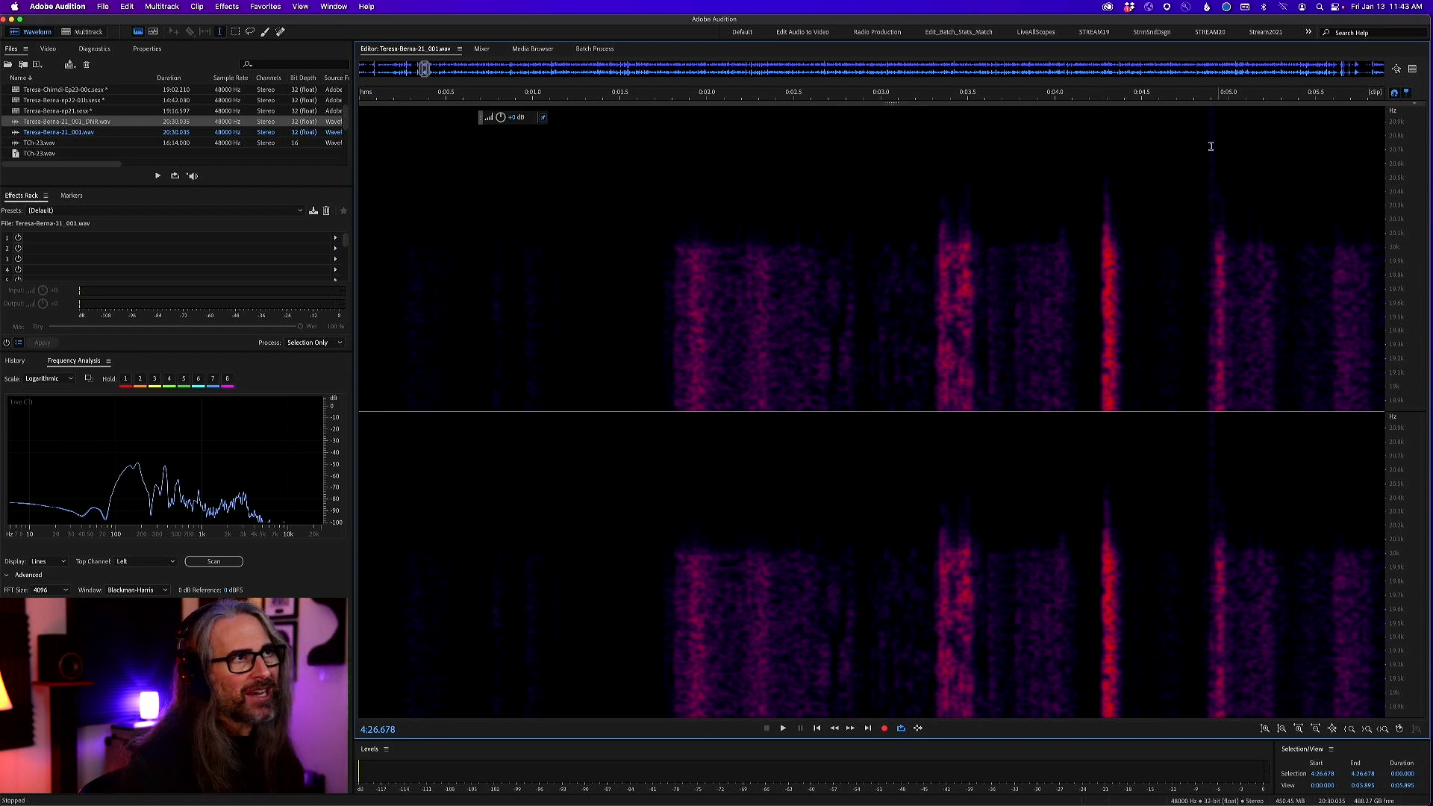
scroll(1219, 198, "right", 5)
scroll(1219, 199, "right", 8)
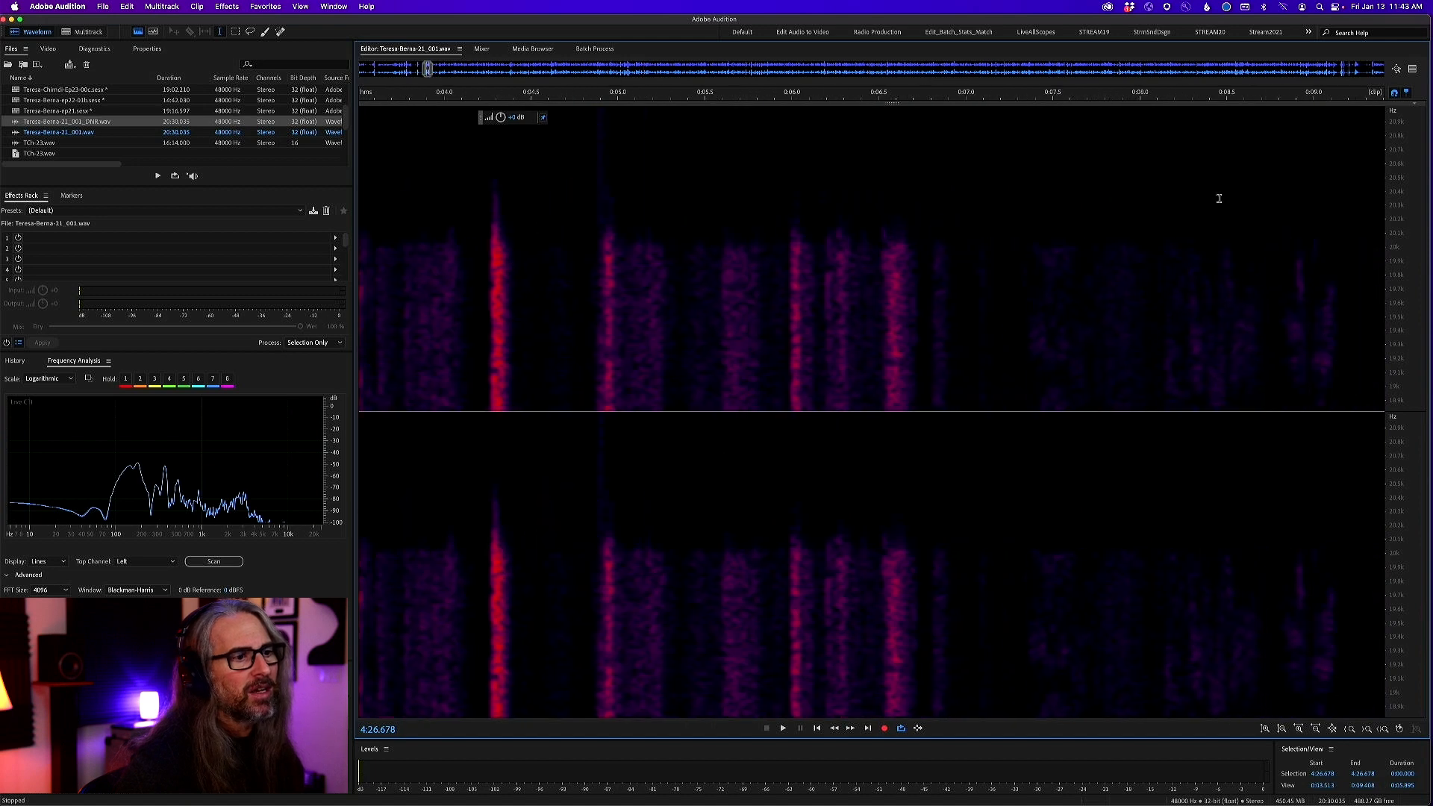
scroll(1218, 199, "right", 1)
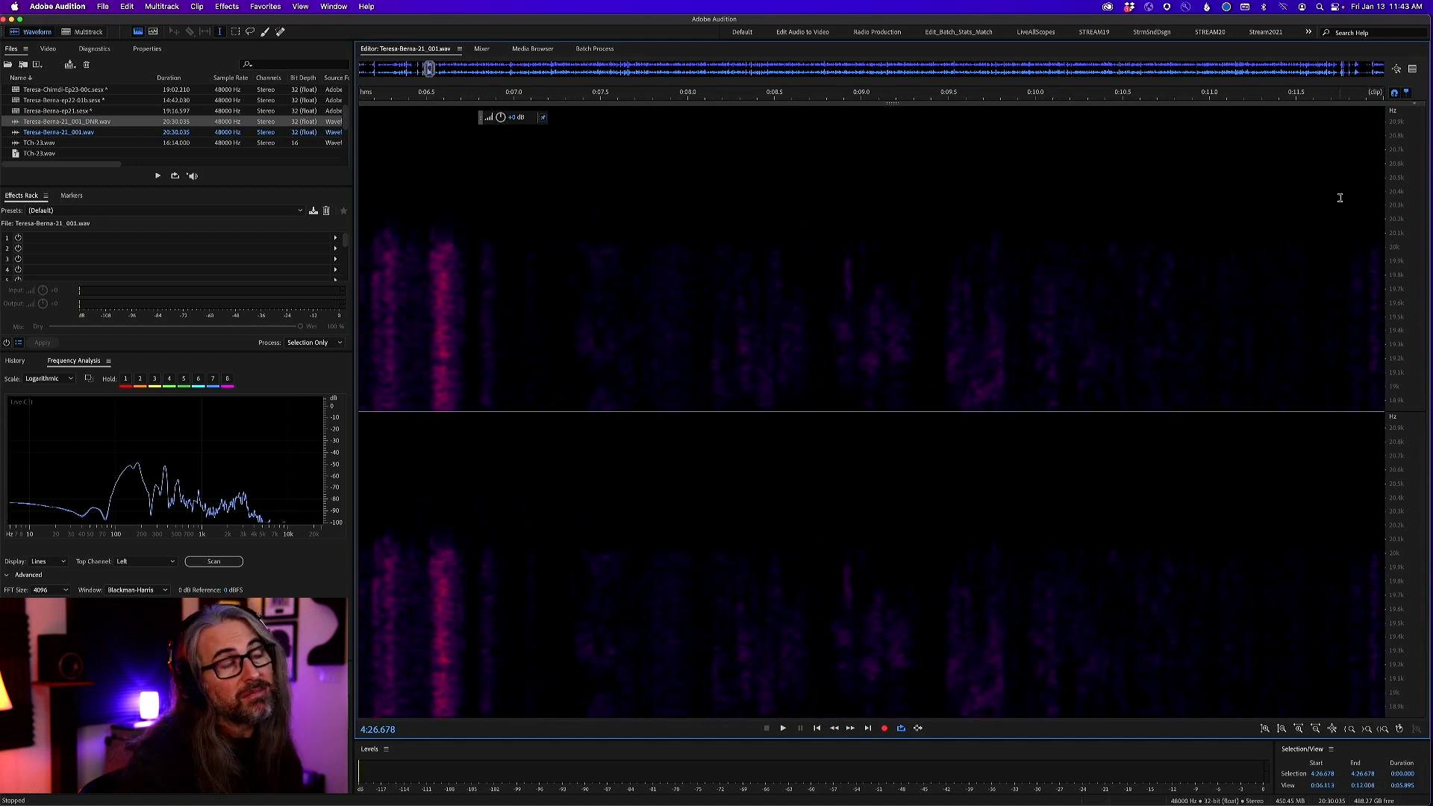
scroll(1407, 202, "down", 8)
scroll(1406, 202, "down", 1)
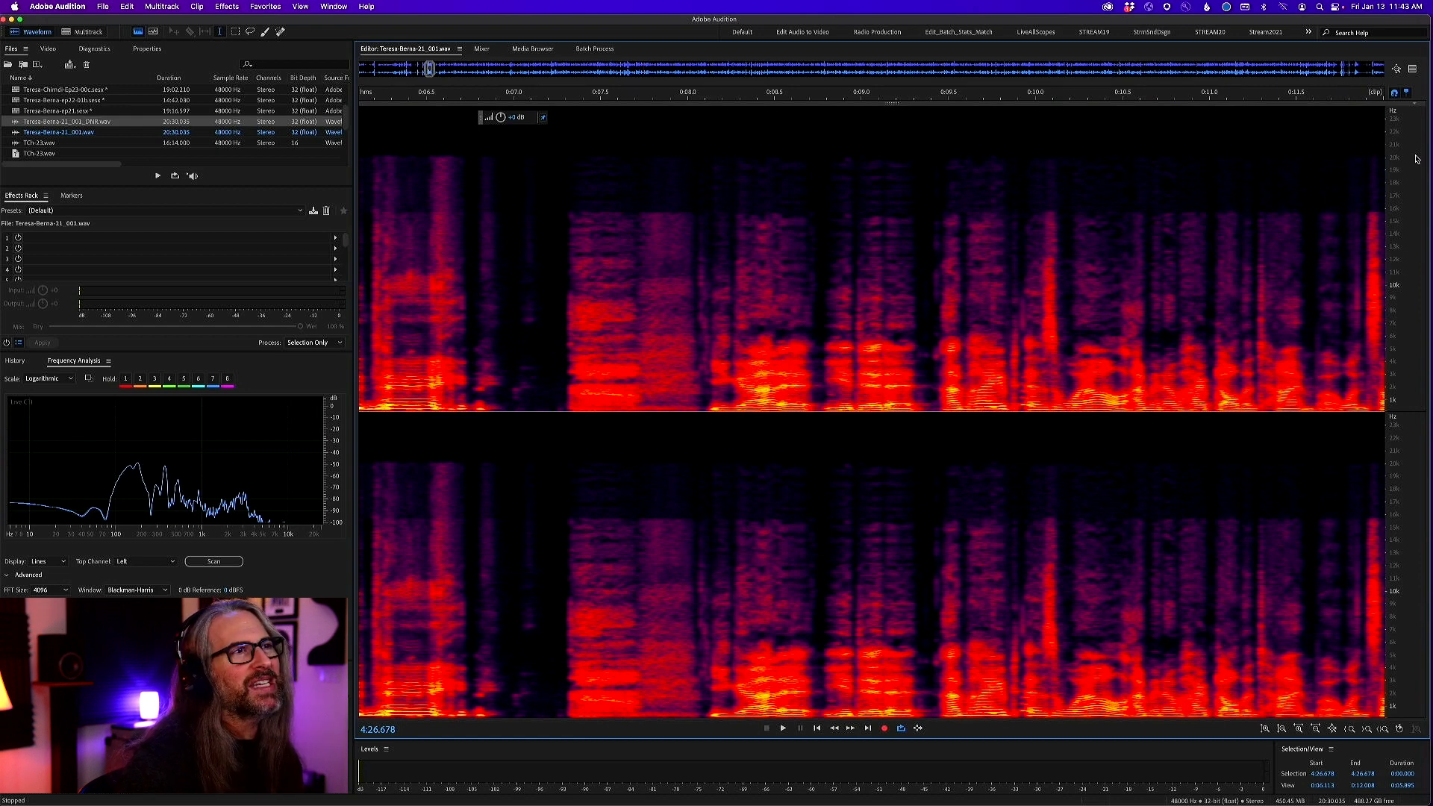
scroll(1394, 188, "up", 10)
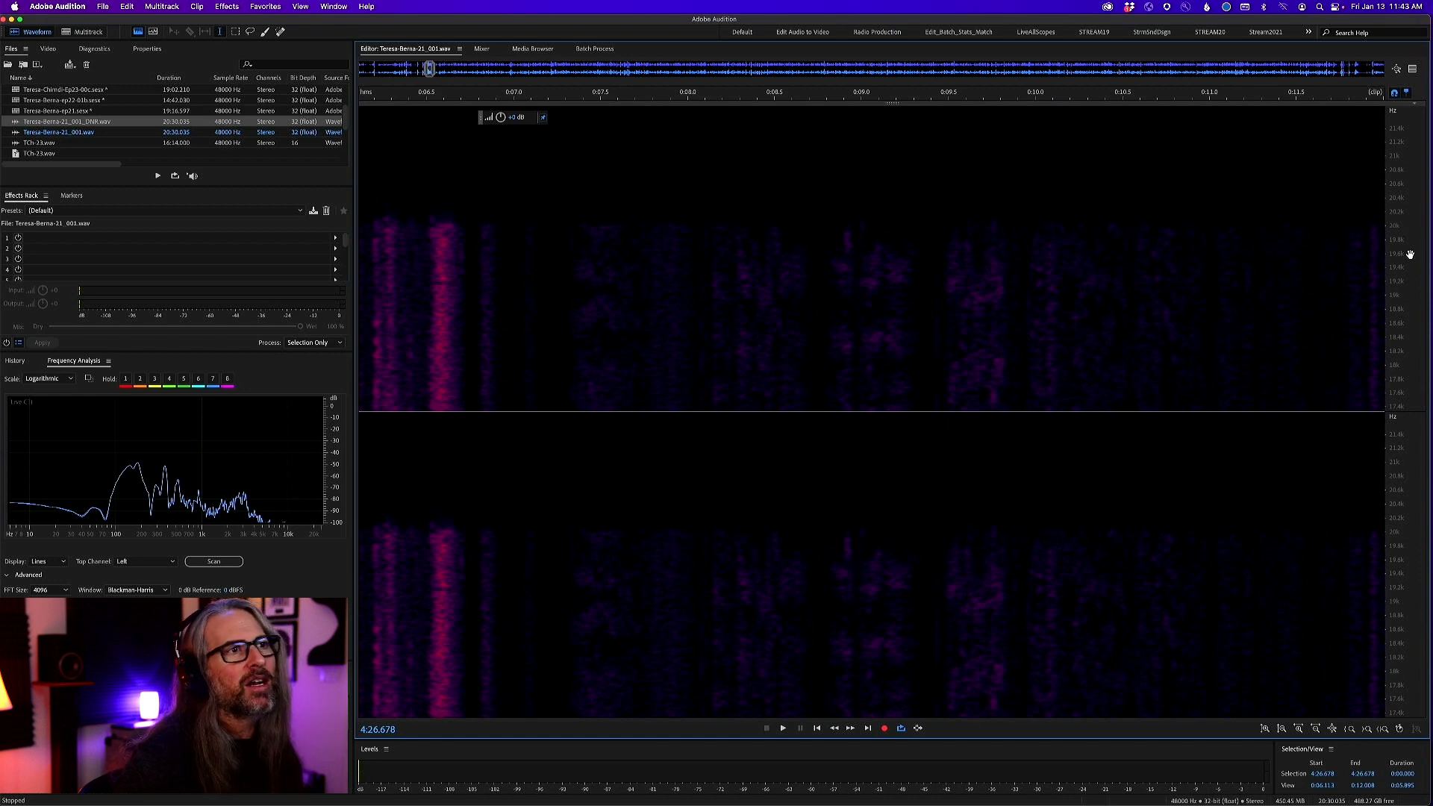
scroll(1412, 254, "down", 10)
scroll(1059, 243, "down", 4)
scroll(1059, 243, "down", 2)
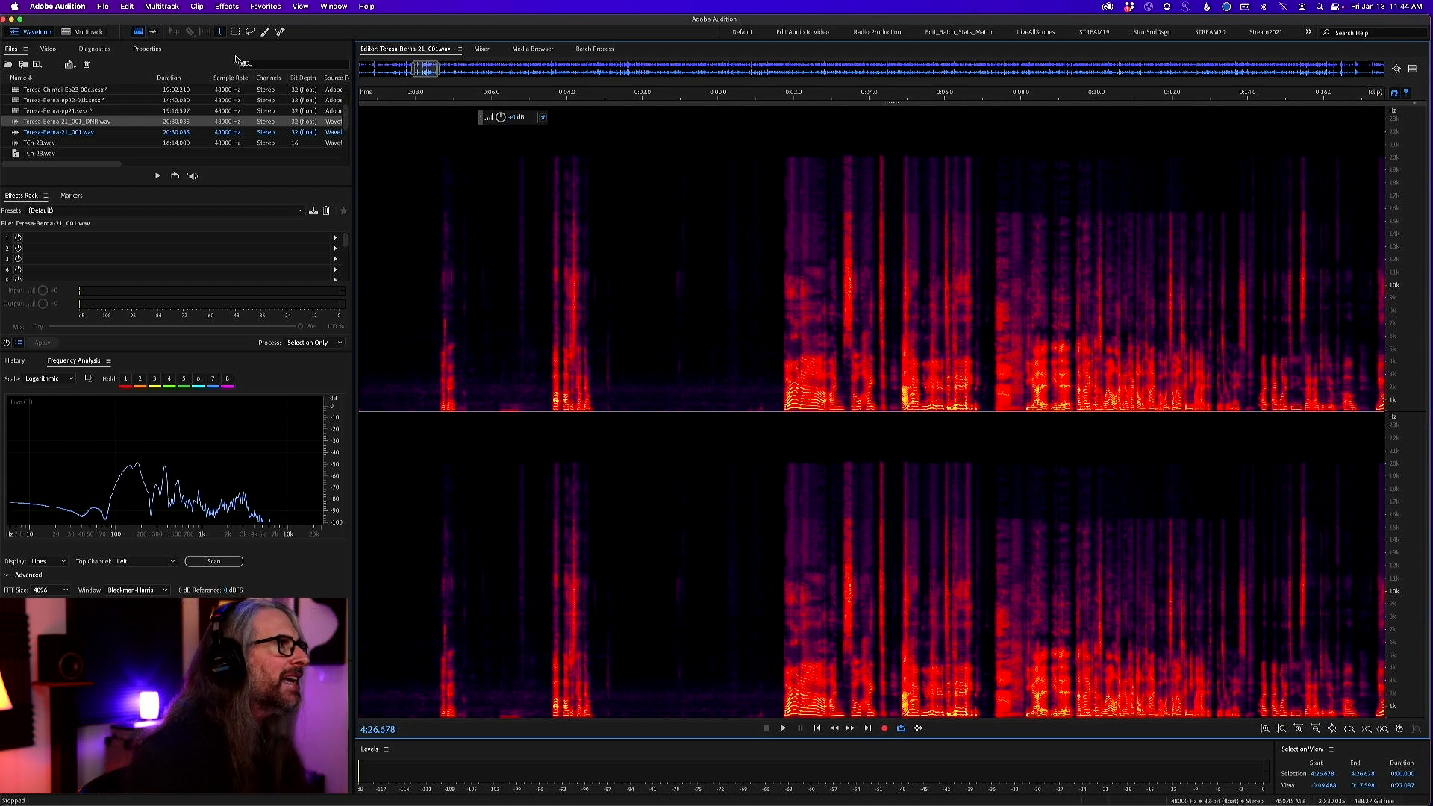
Marquee-select the low-frequency noise in the pause before the speech, from about -0:02.450 to 0:00.077
left_click(237, 32)
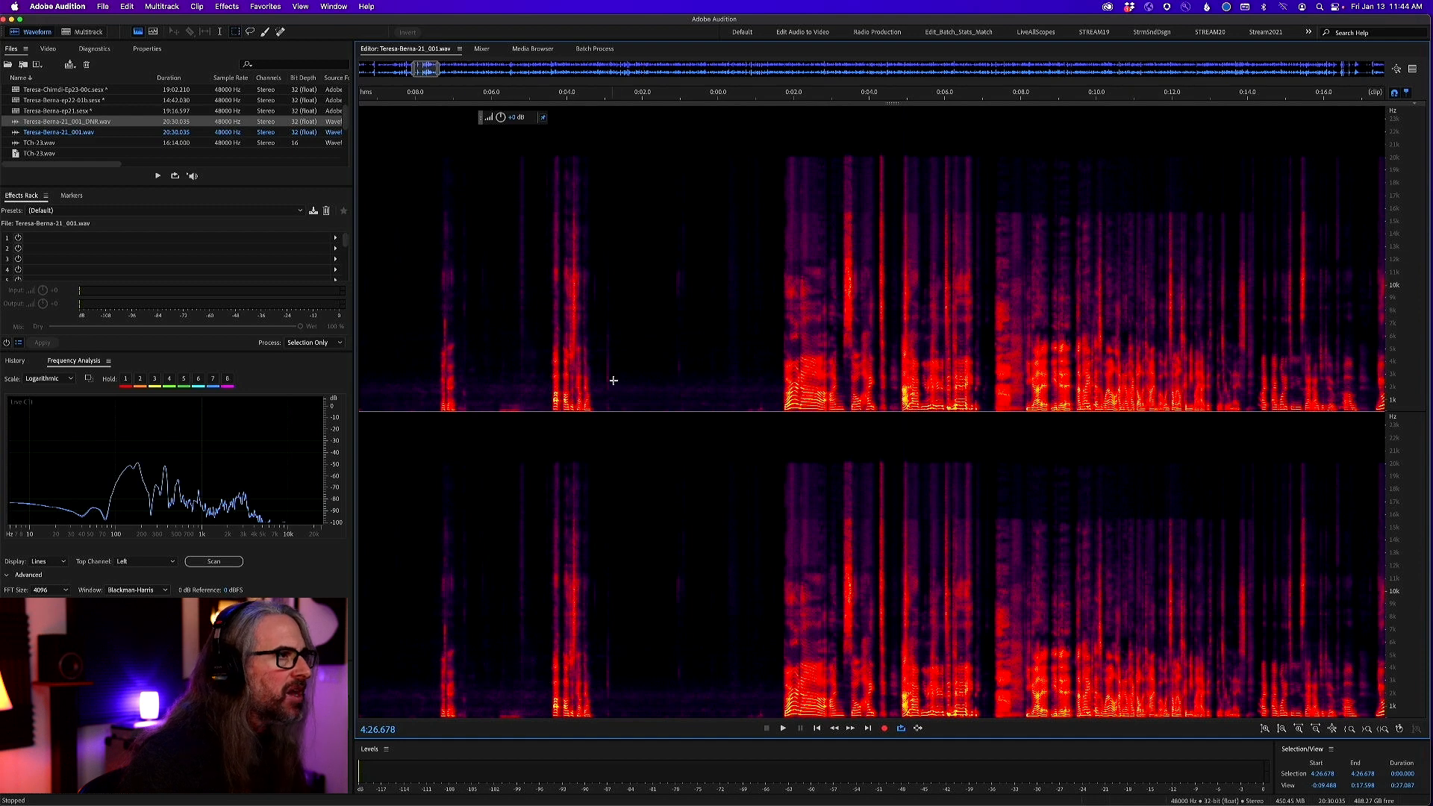
mouse_move(624, 377)
left_mouse_down()
mouse_move(682, 425)
mouse_move(775, 437)
left_mouse_up()
left_click(681, 329)
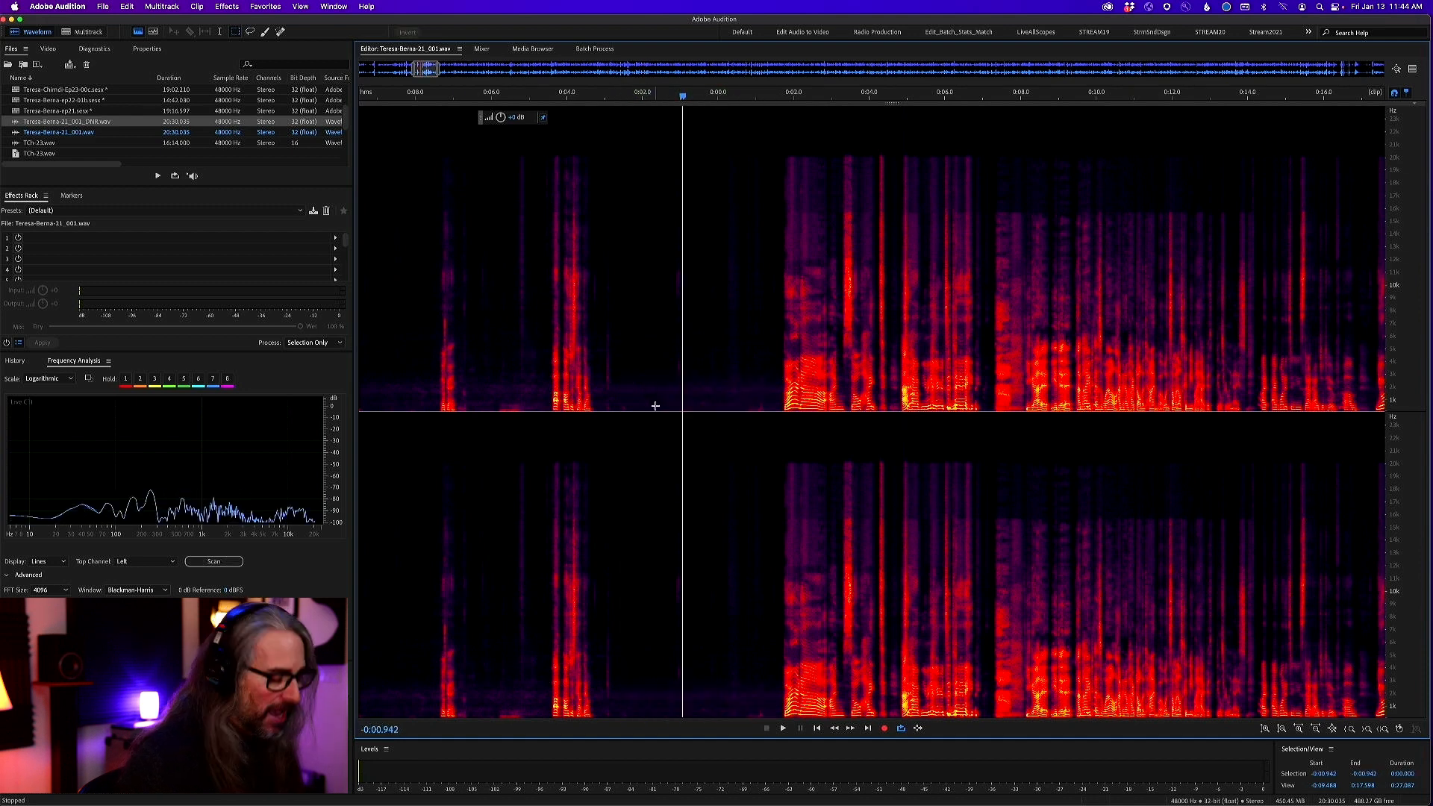
scroll(657, 418, "up", 4)
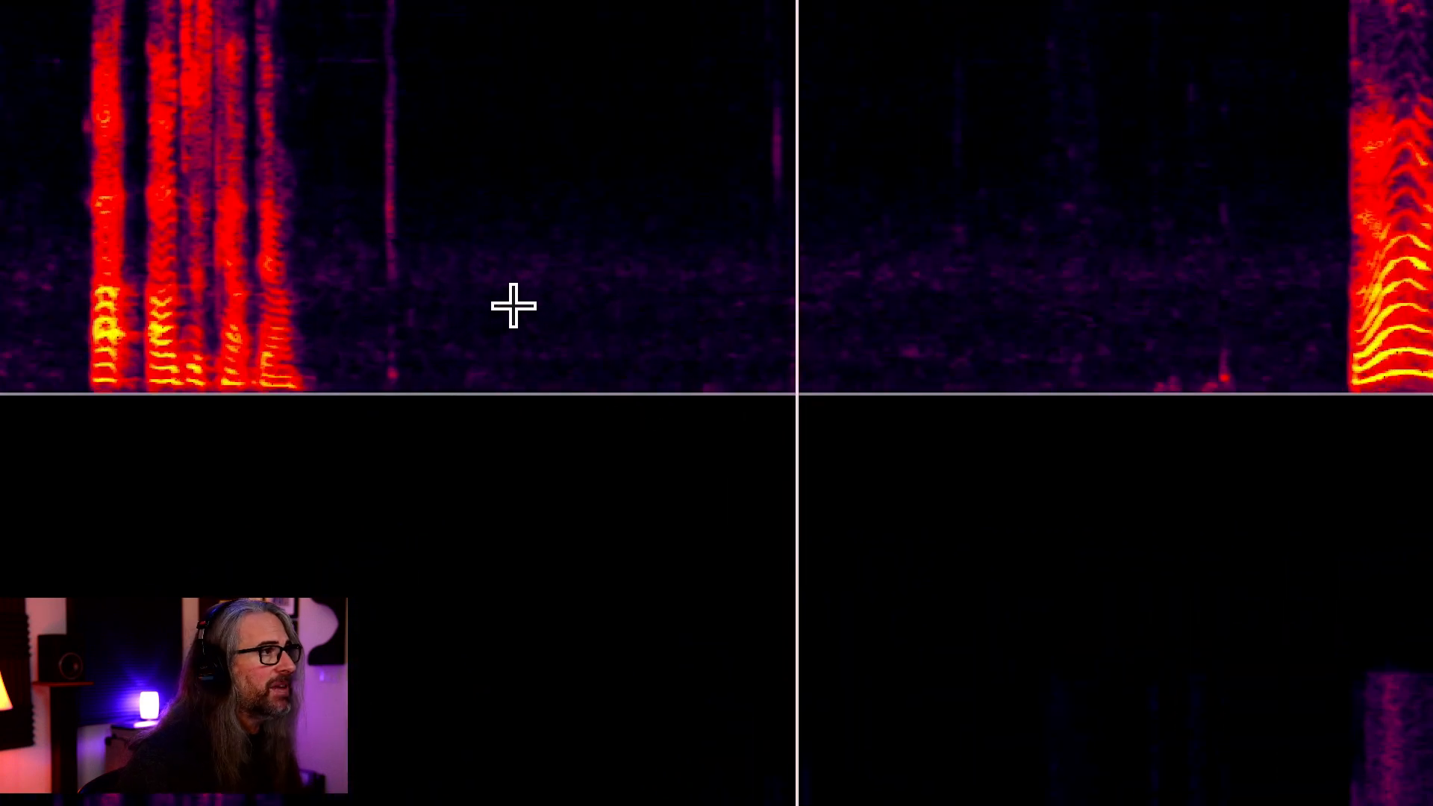
left_click_drag(483, 206, 945, 470)
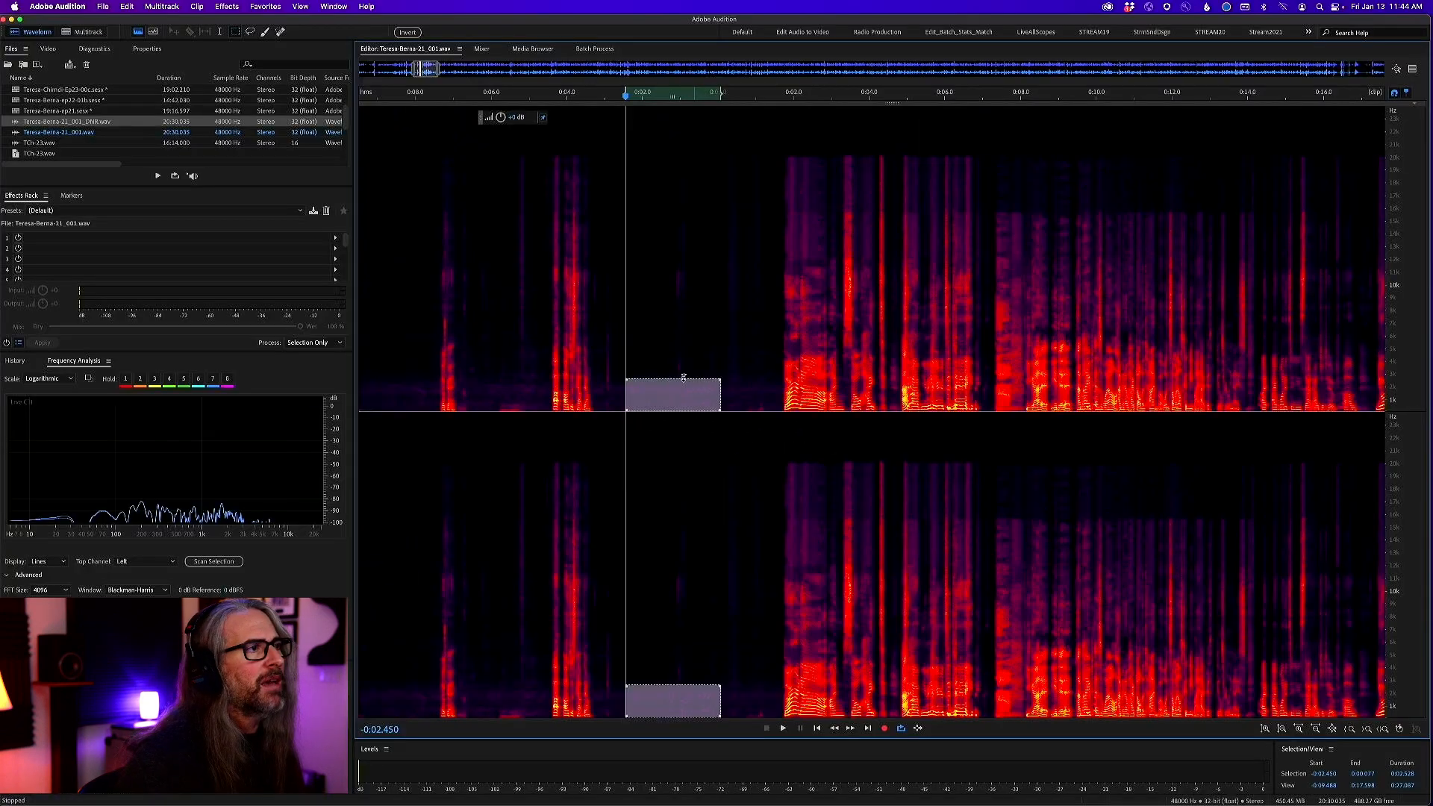
Marquee-select the low frequencies in the short gap at about 0:24.1 and around the speech at 0:20.7–0:21.9, and clear the selection
left_click(815, 101)
scroll(892, 376, "right", 10)
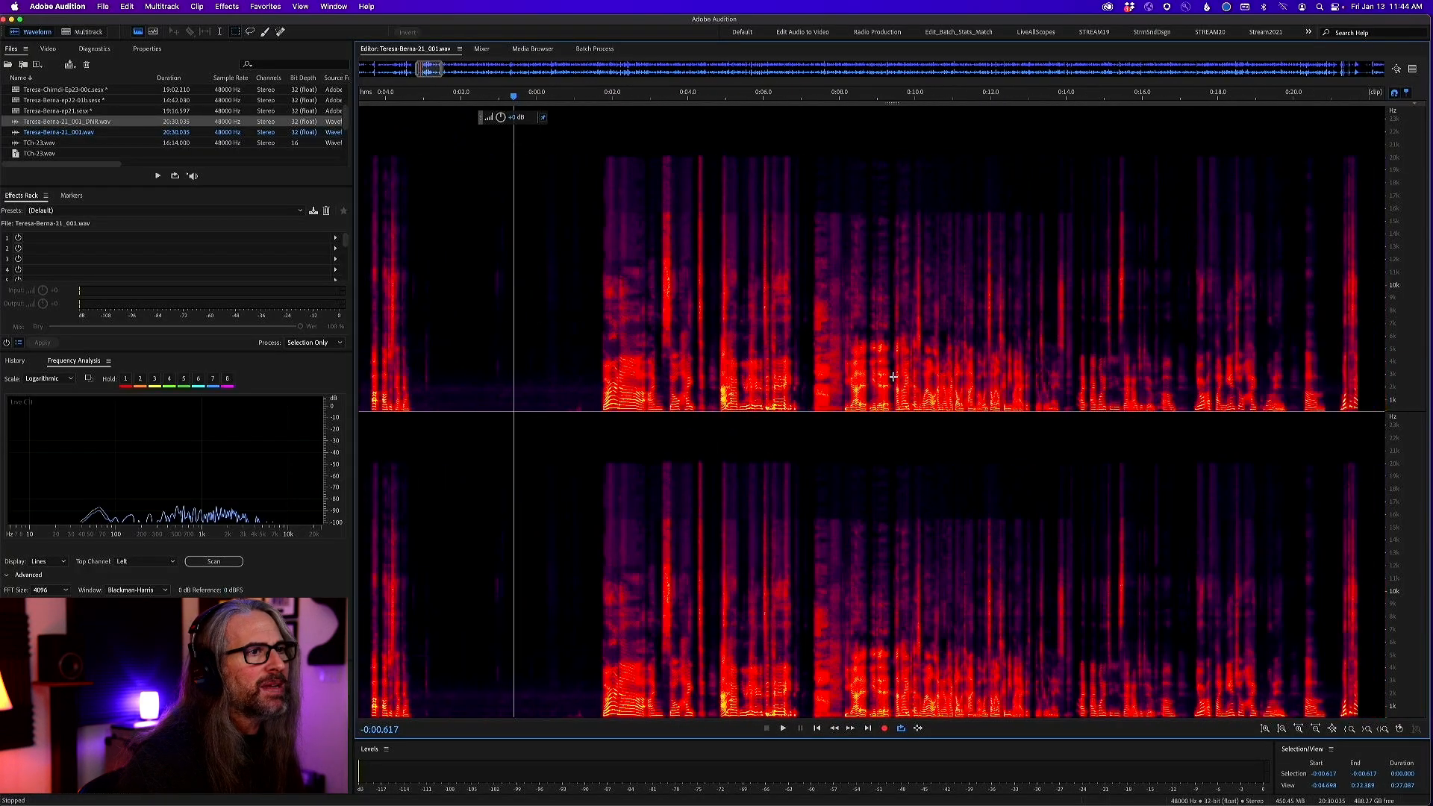
scroll(959, 381, "right", 3)
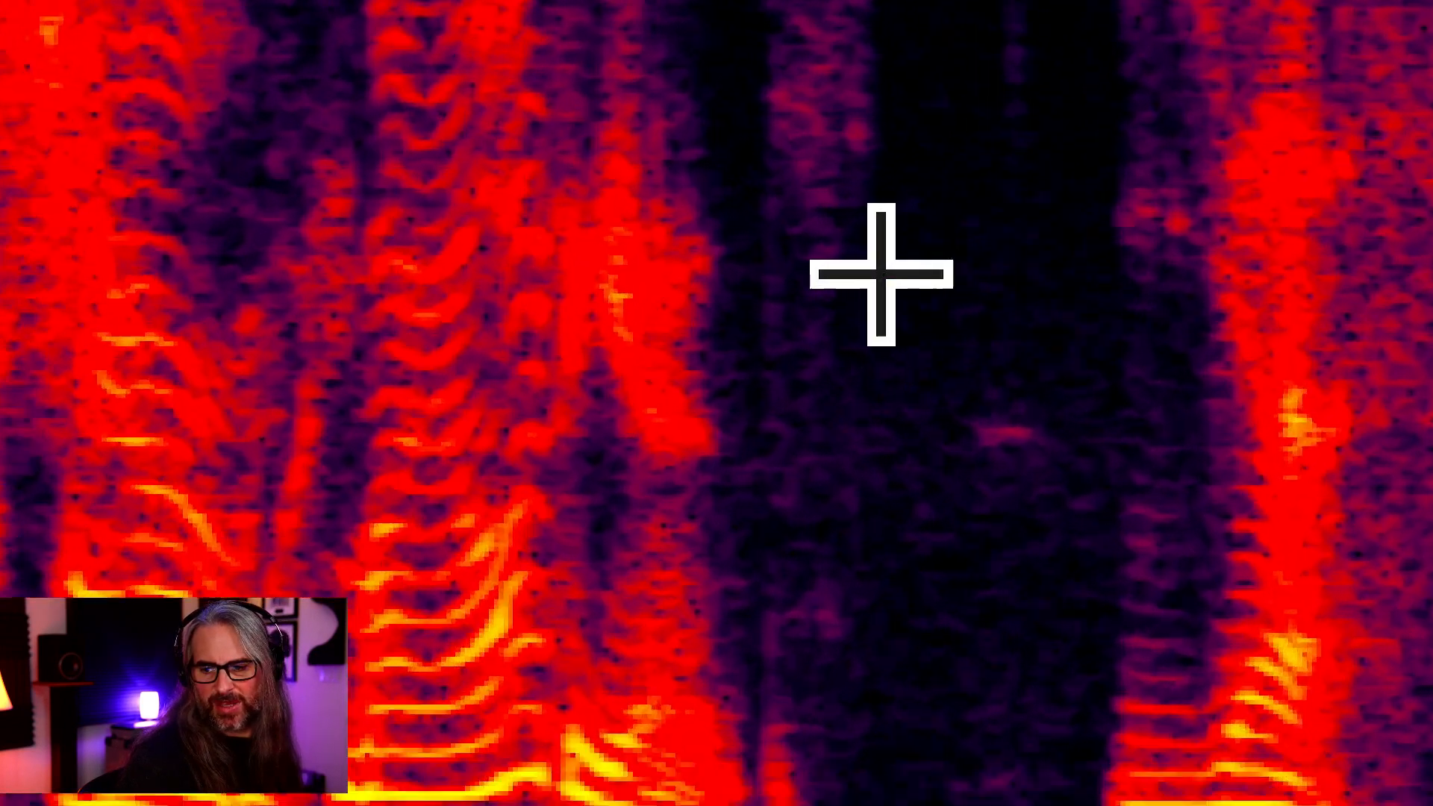
left_click_drag(894, 282, 999, 791)
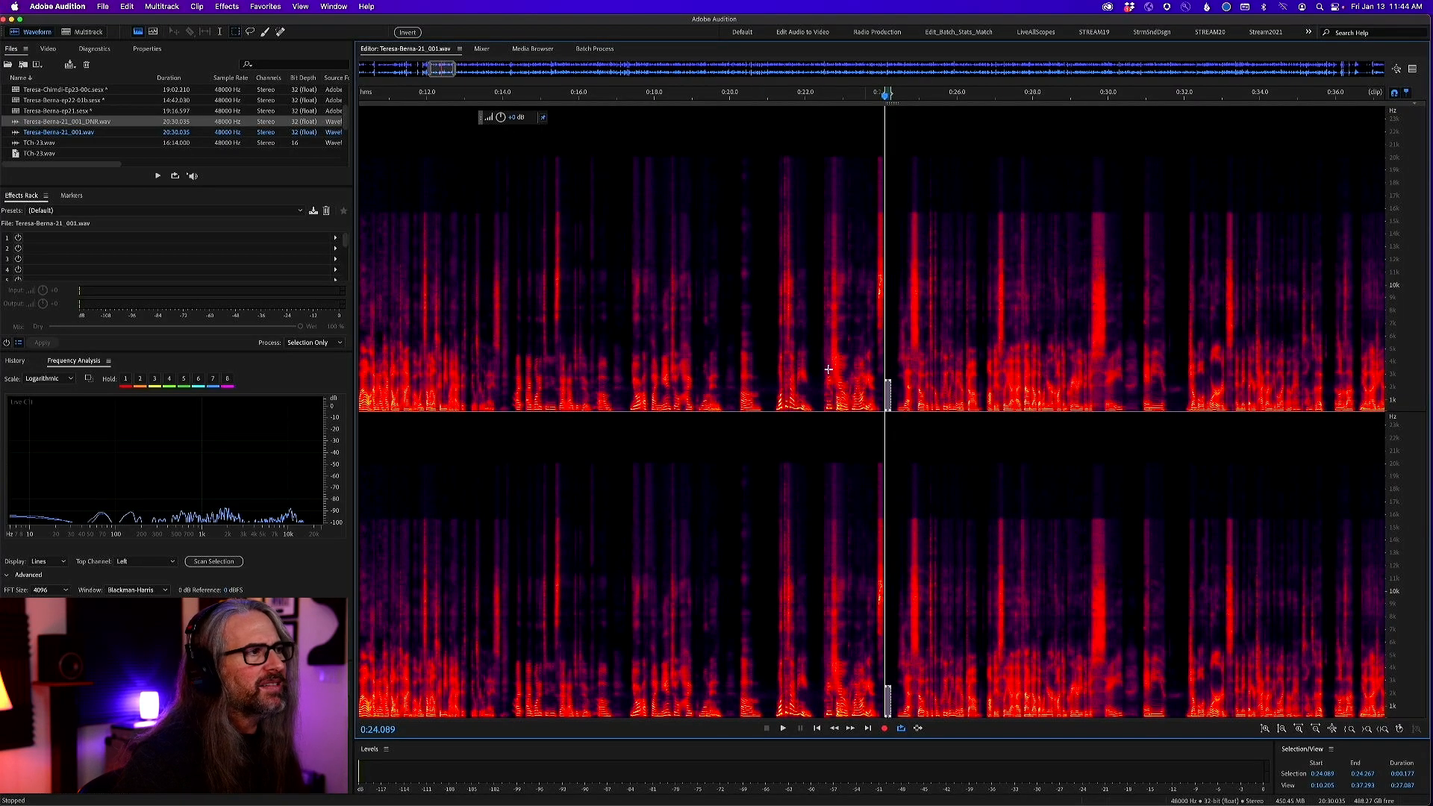
left_click_drag(756, 359, 804, 519)
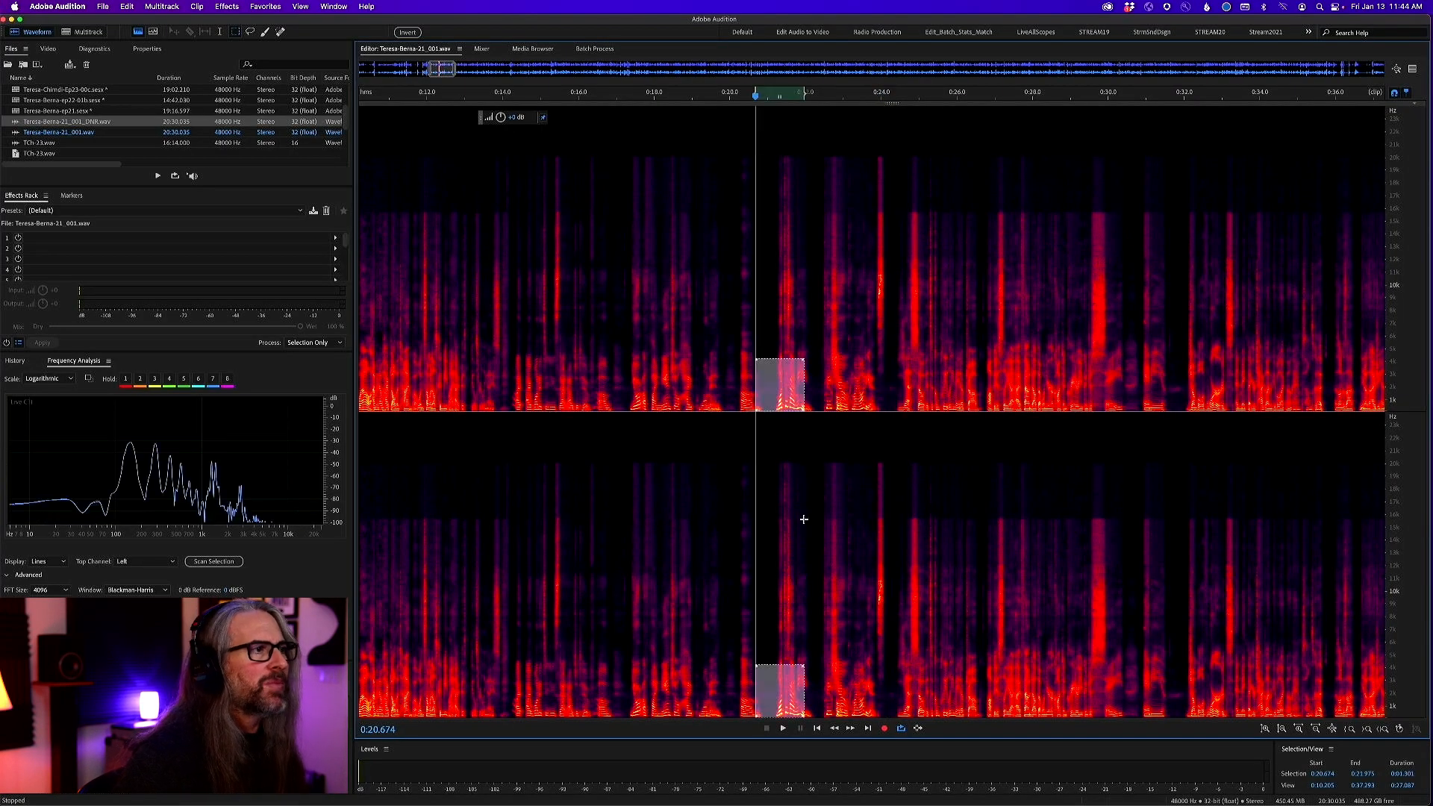
left_click(894, 413)
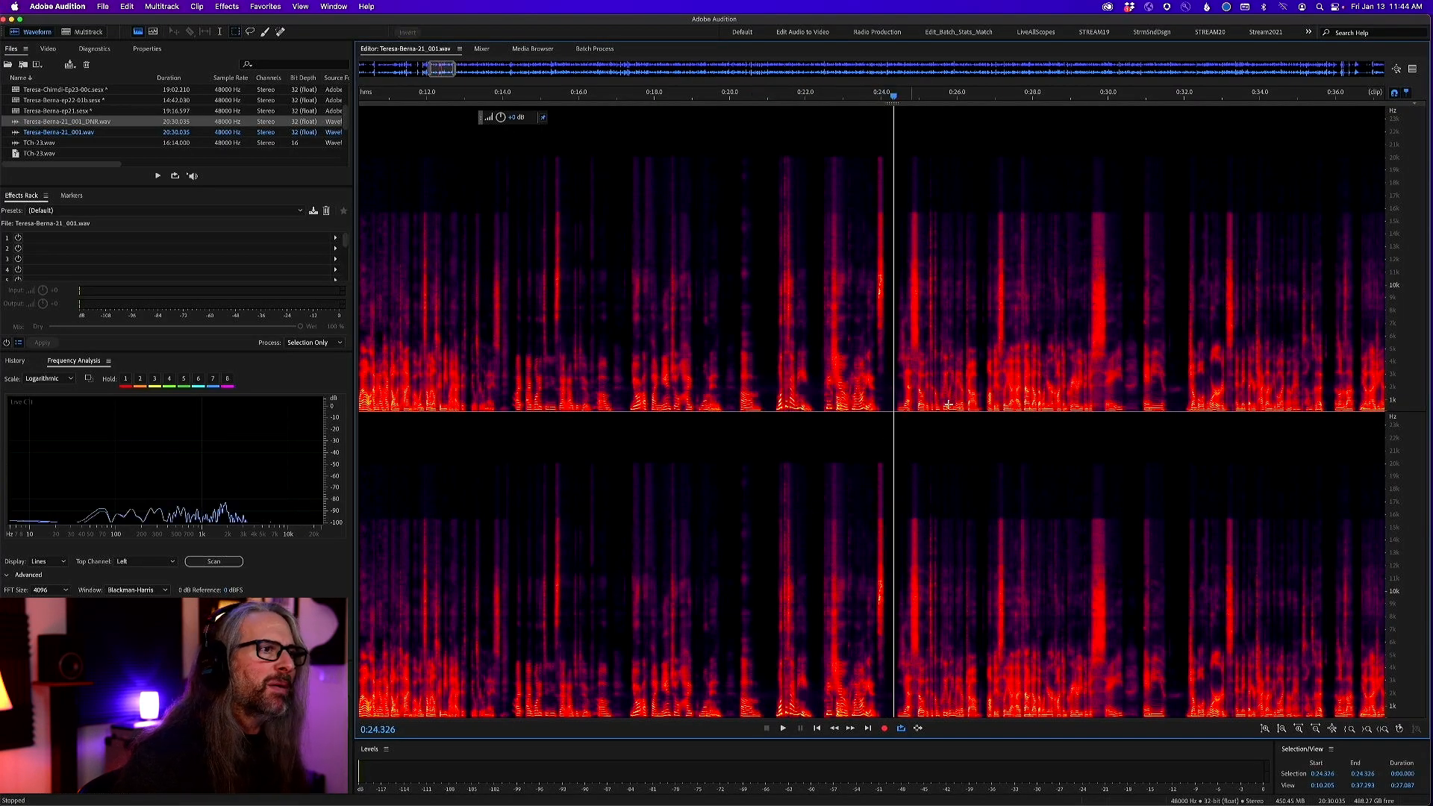
Marquee-select the low-frequency noise in the silence at about 18:47.2–18:48.9 near the file's end, and move the selection box to about 19:06.6
double_click(961, 69)
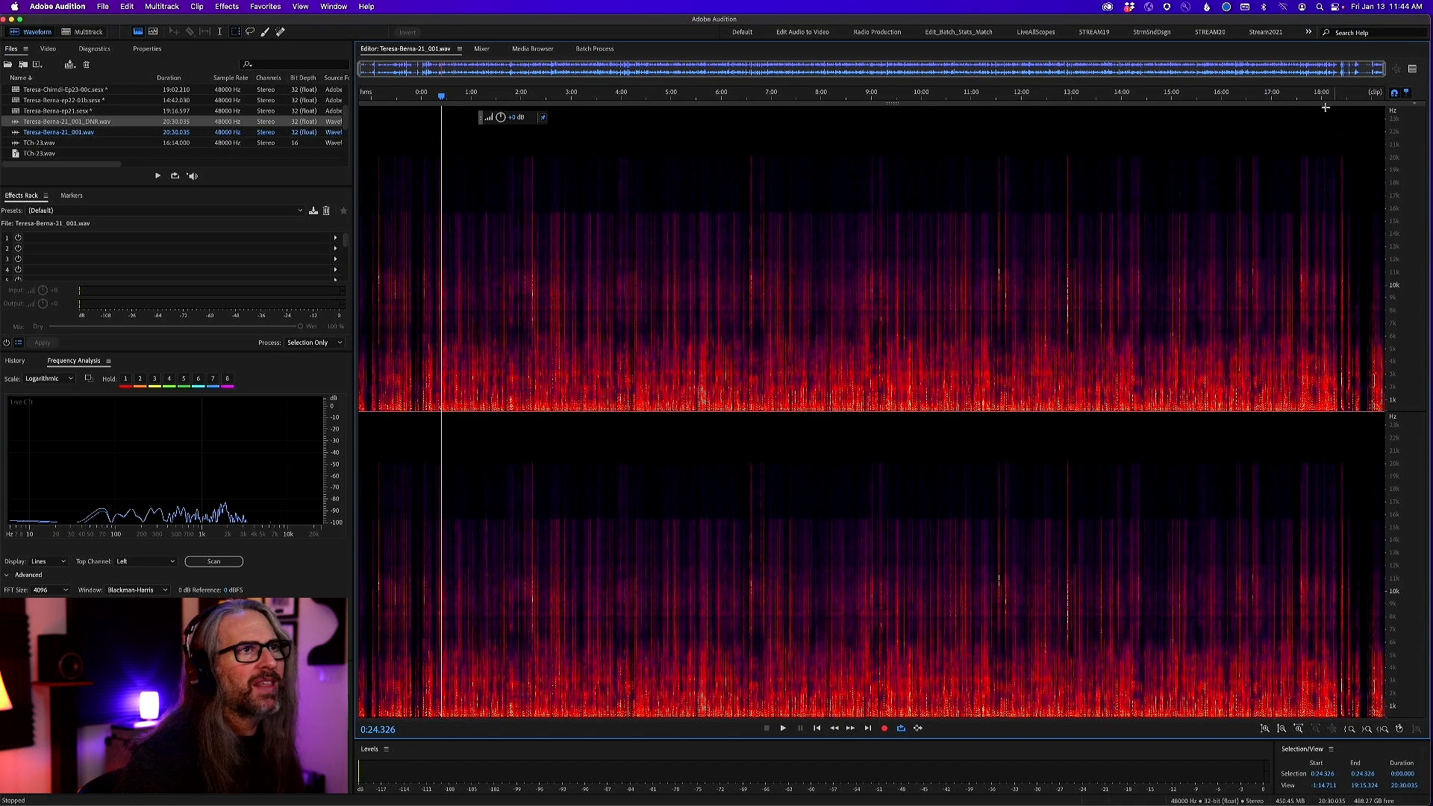
left_click_drag(1304, 94, 1385, 94)
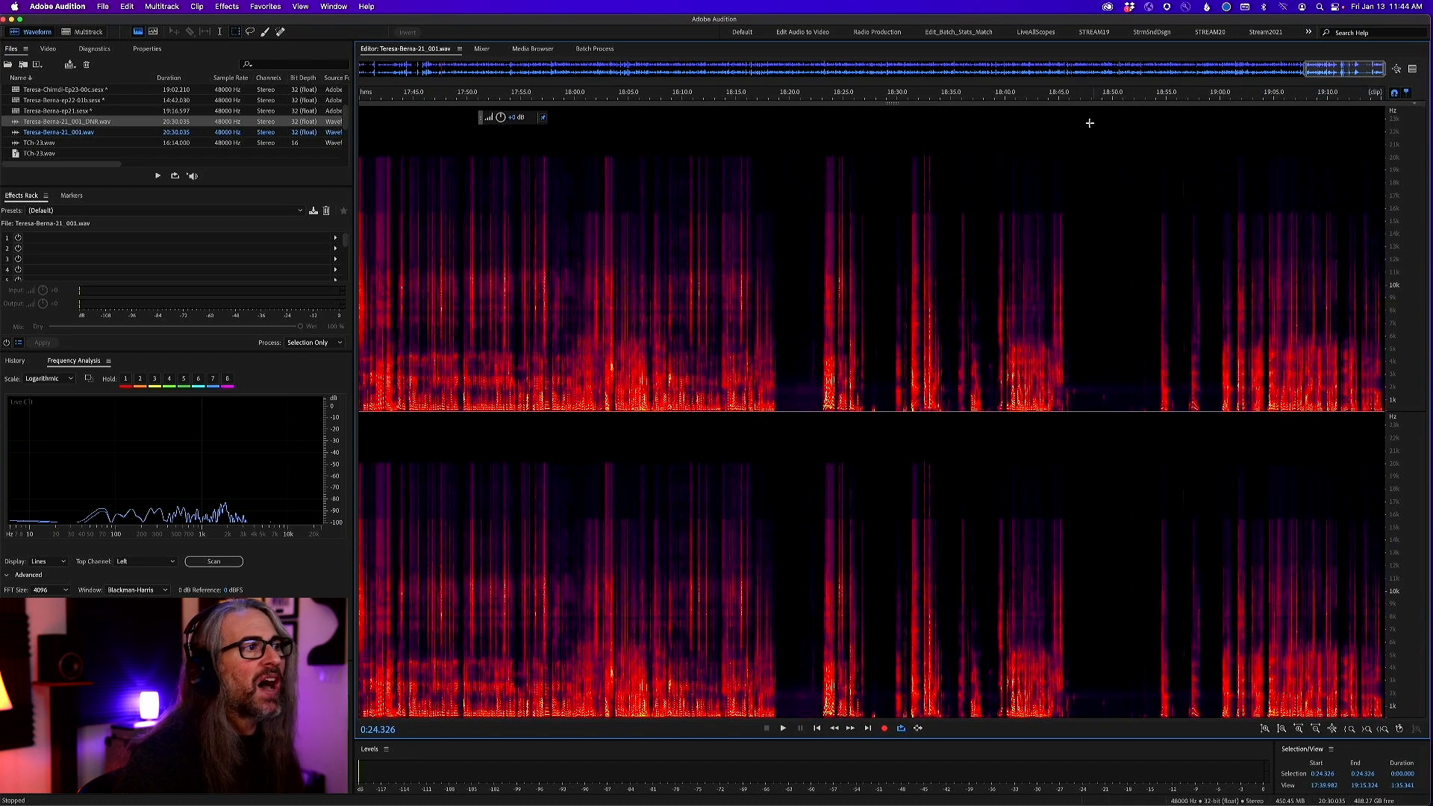
left_click_drag(1052, 94, 1268, 94)
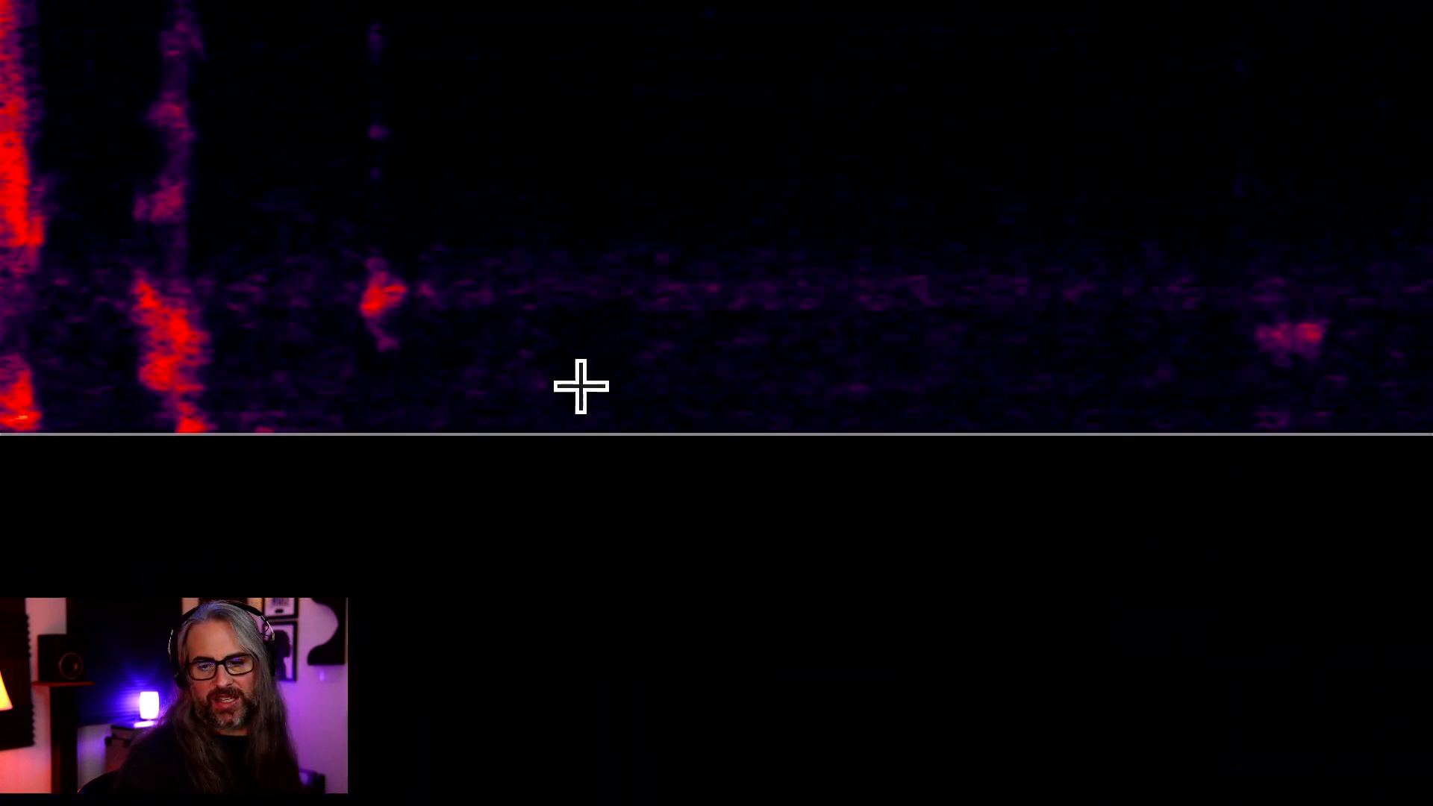
left_click_drag(625, 193, 1182, 537)
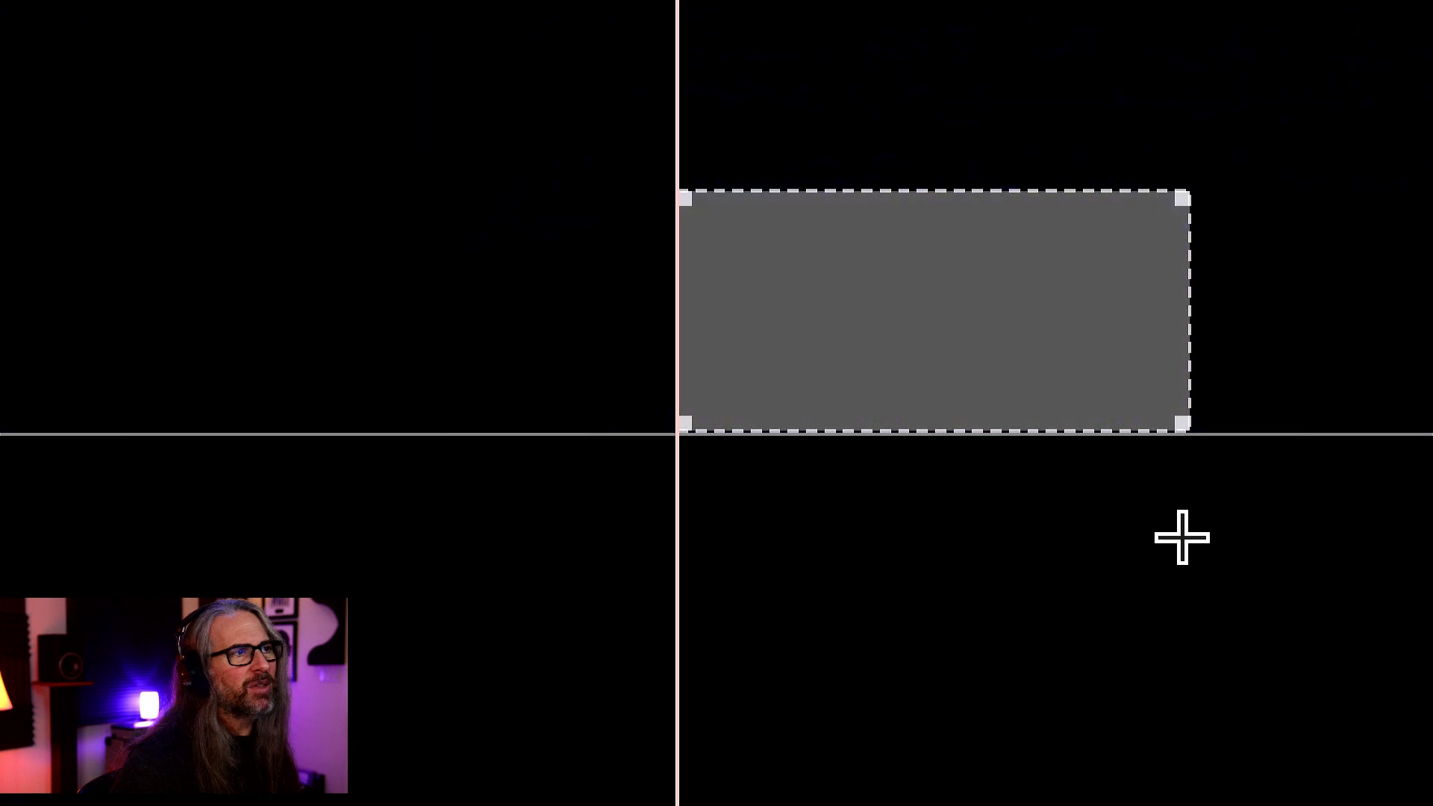
left_click_drag(1024, 193, 1036, 257)
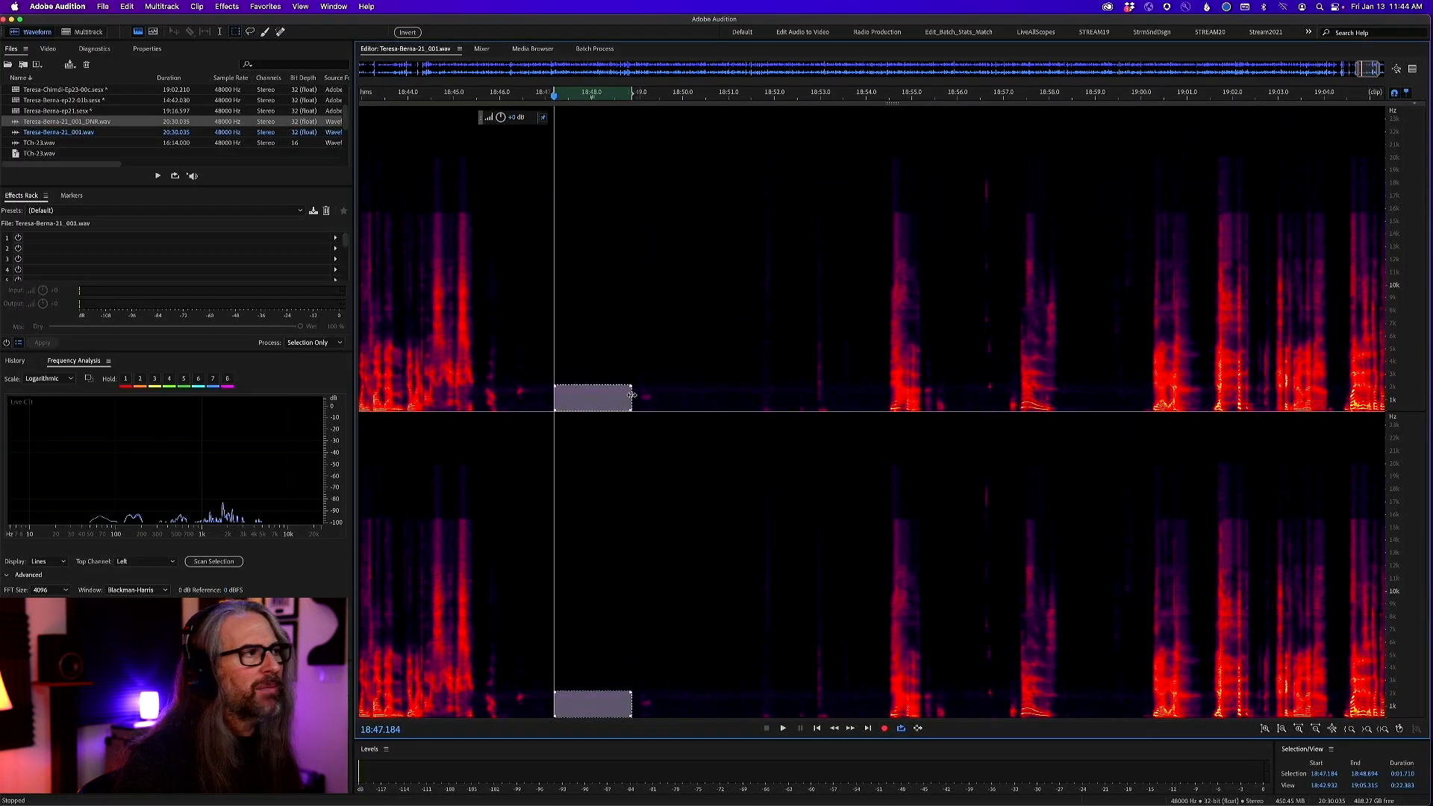
left_click_drag(607, 396, 1396, 436)
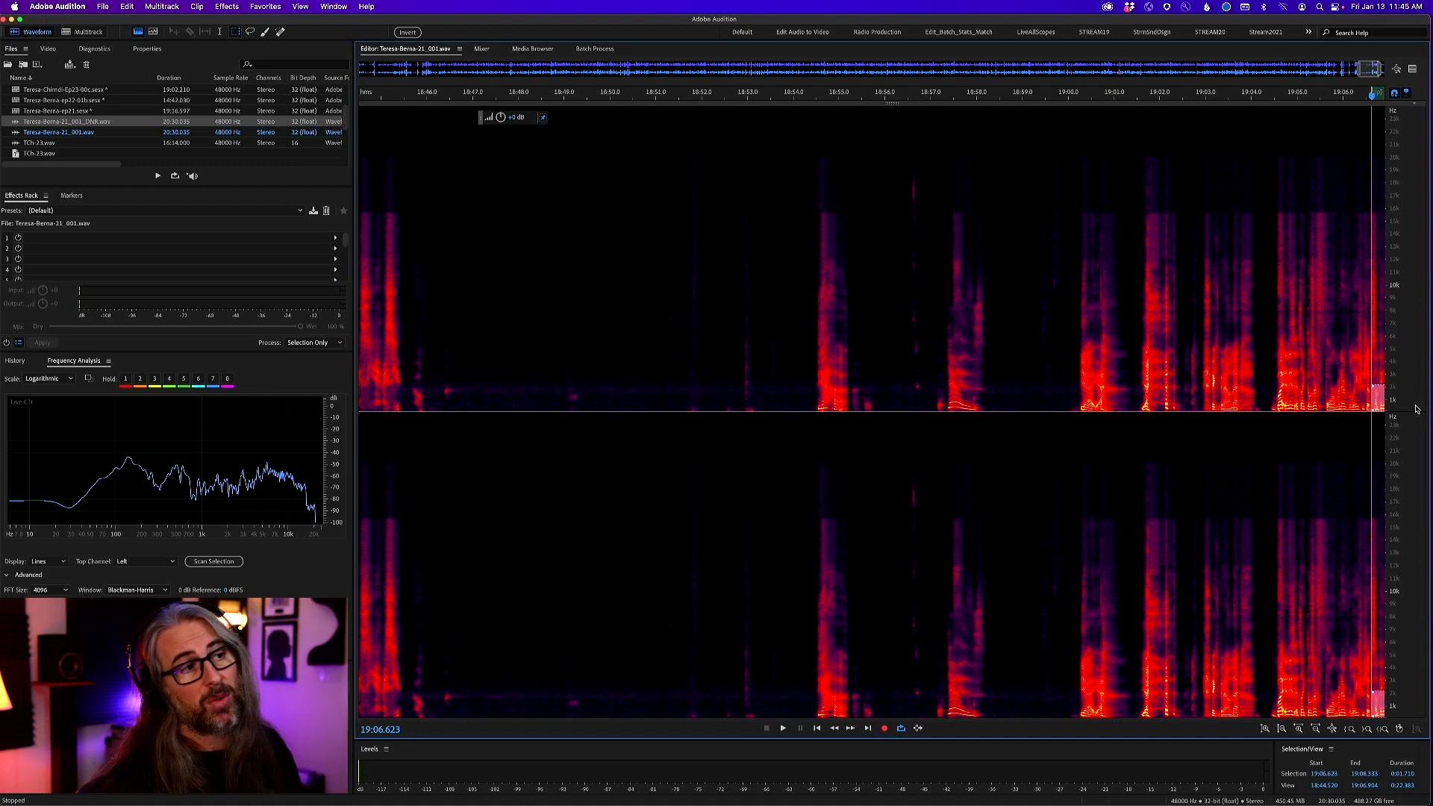
Marquee-select another low-frequency patch in the same silence, play it to check its noise level, and stop playback
left_click_drag(603, 381, 673, 425)
key("space")
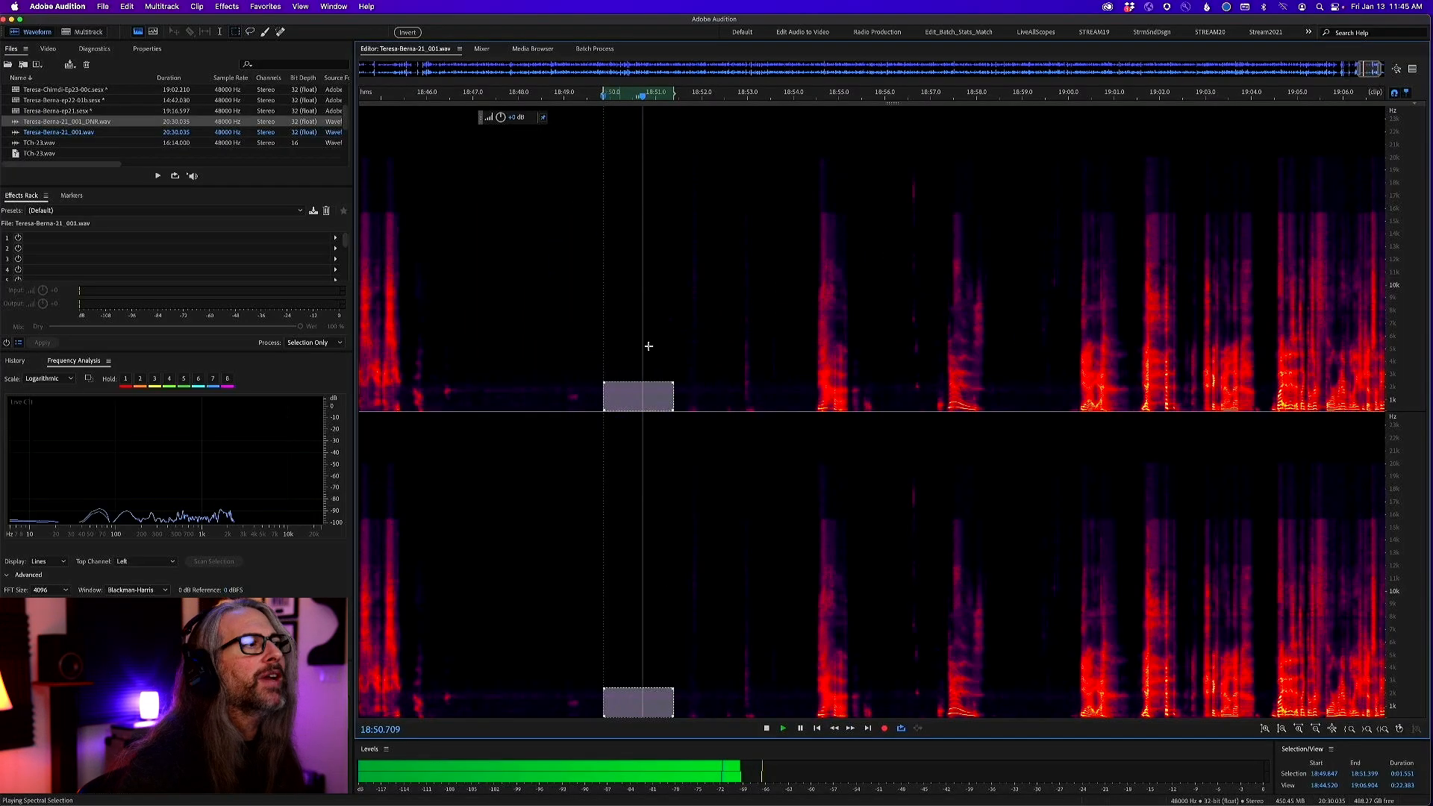
left_click(665, 326)
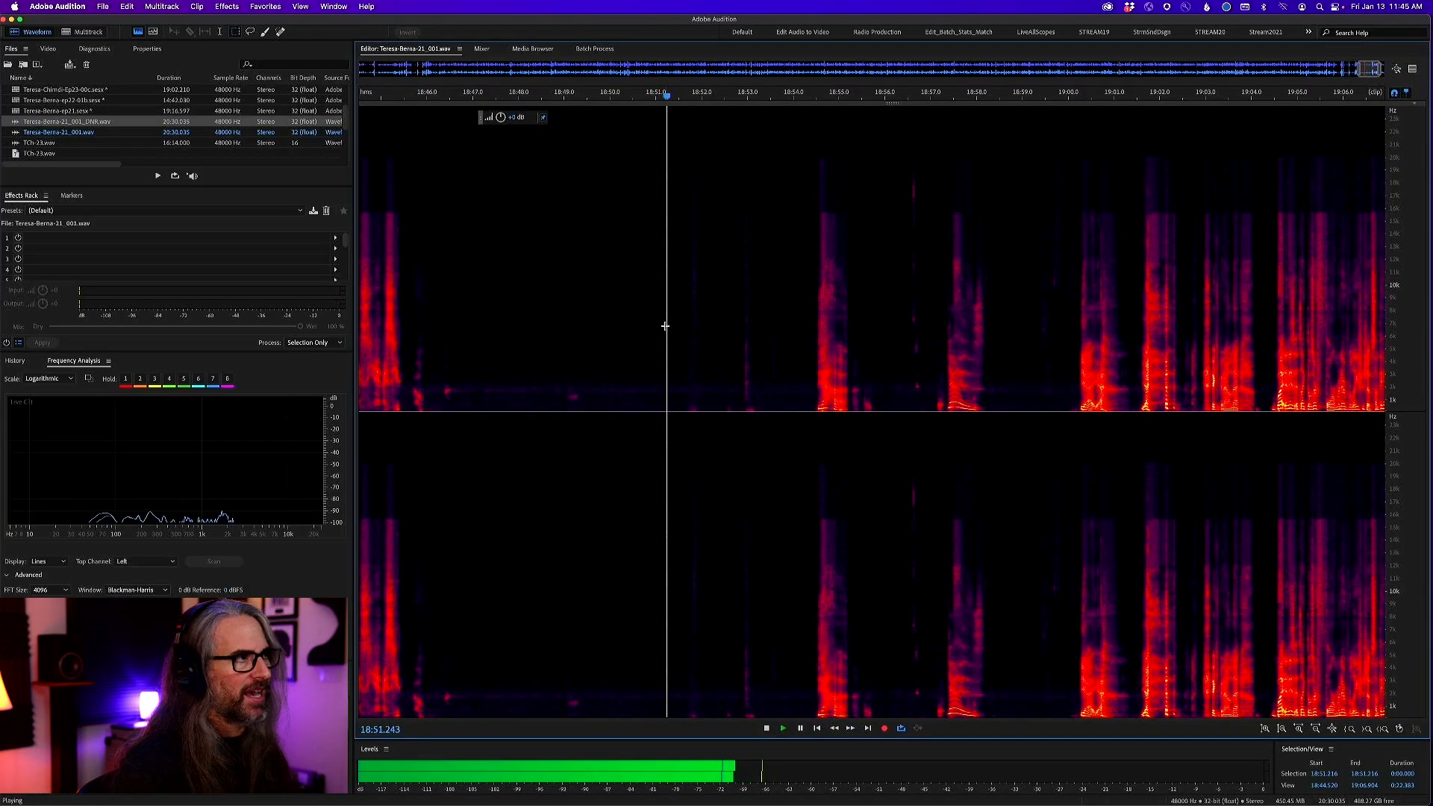
key("space")
key("backslash")
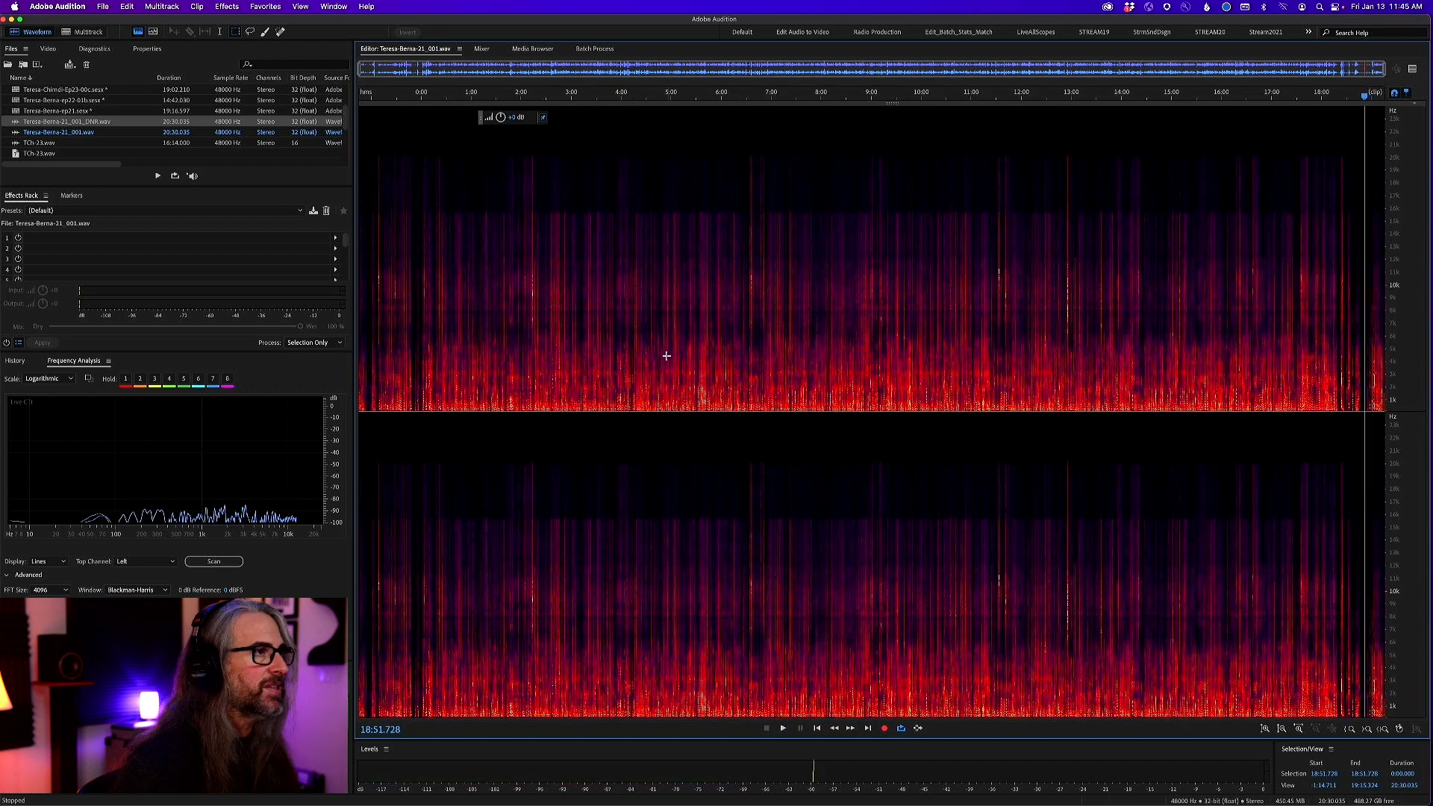
Return to the multitrack session, select the time range from about 2:45 to 3:53, and clear it by placing the playhead at about 10:05
left_click(88, 31)
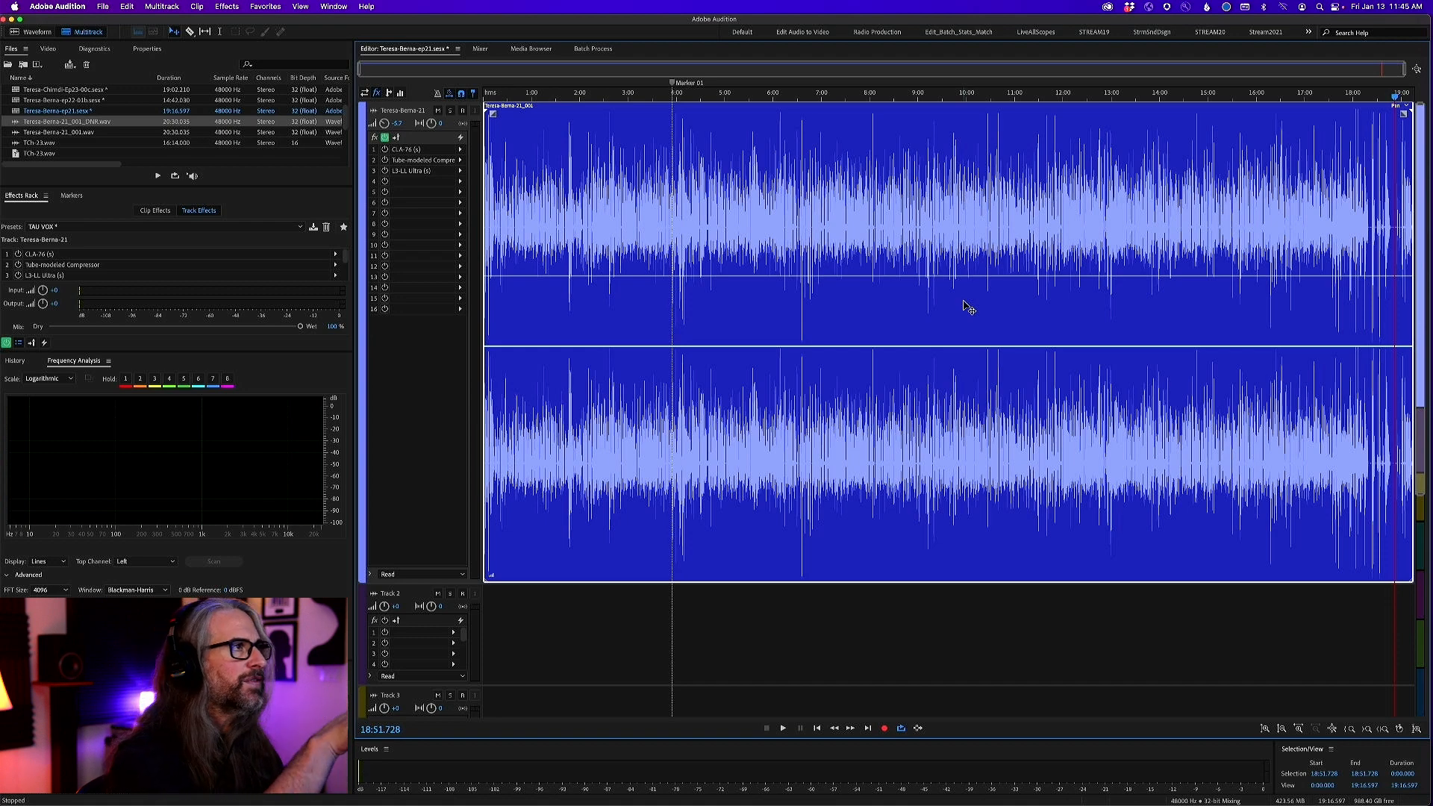
left_click_drag(703, 95, 429, 112)
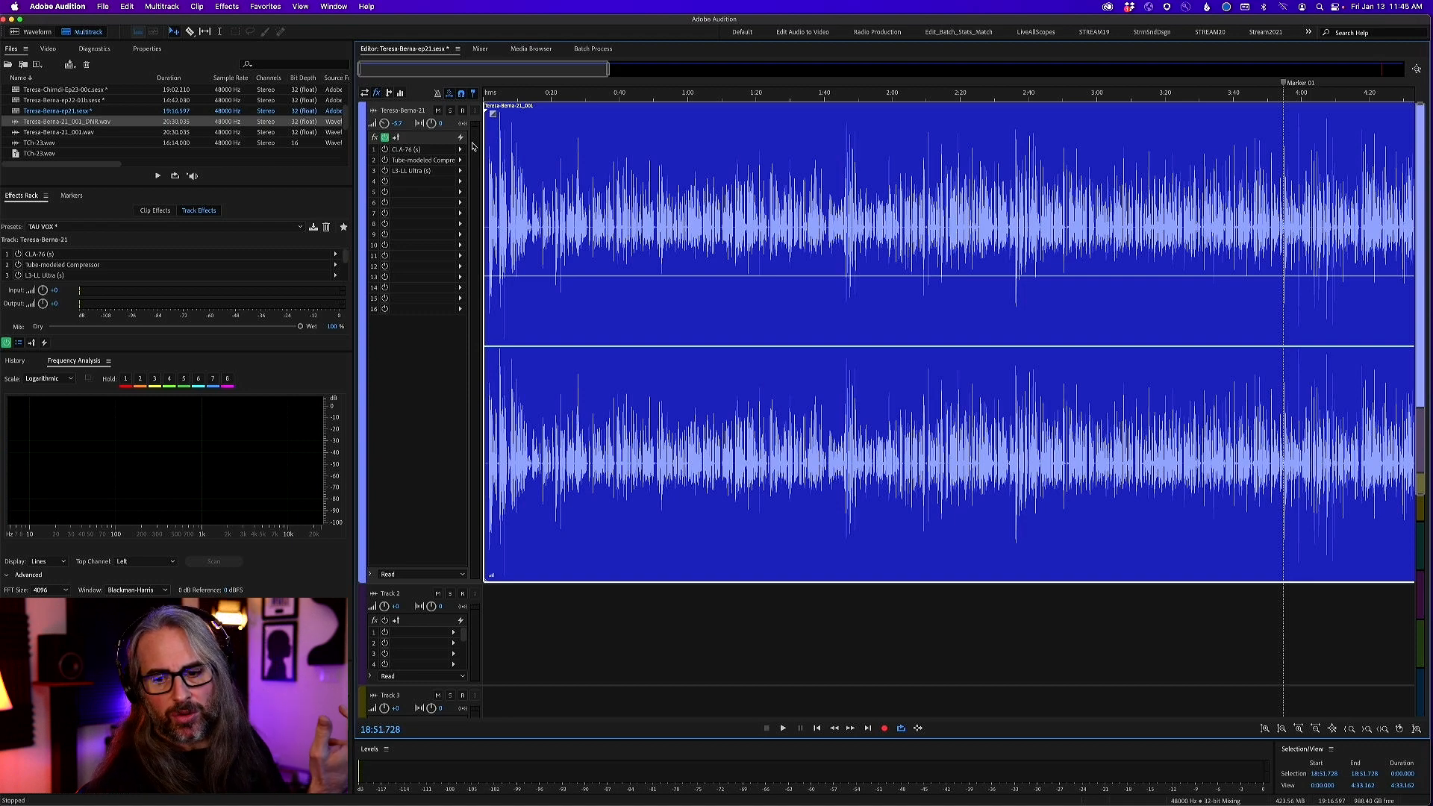
left_click_drag(534, 182, 415, 192)
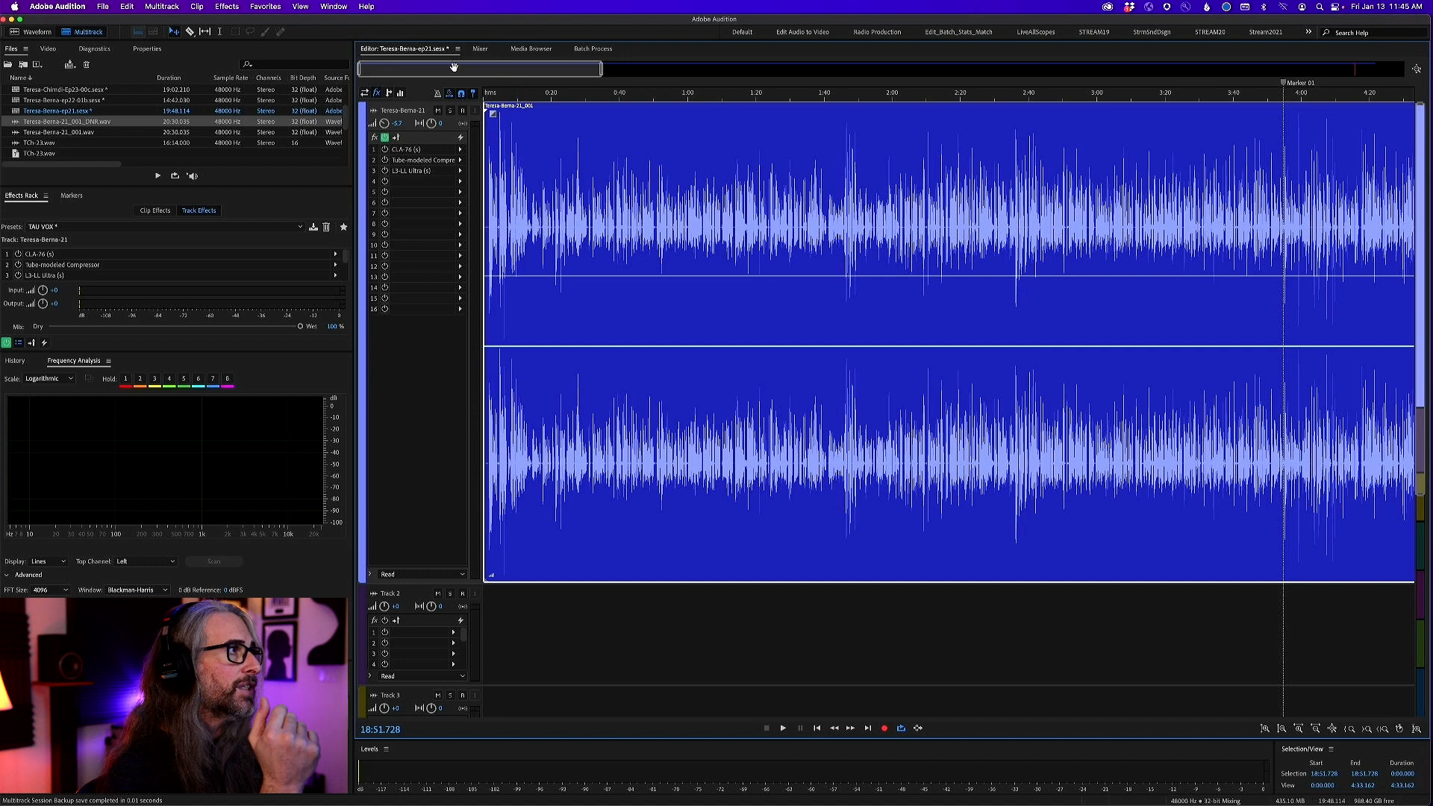
left_click_drag(539, 158, 1279, 224)
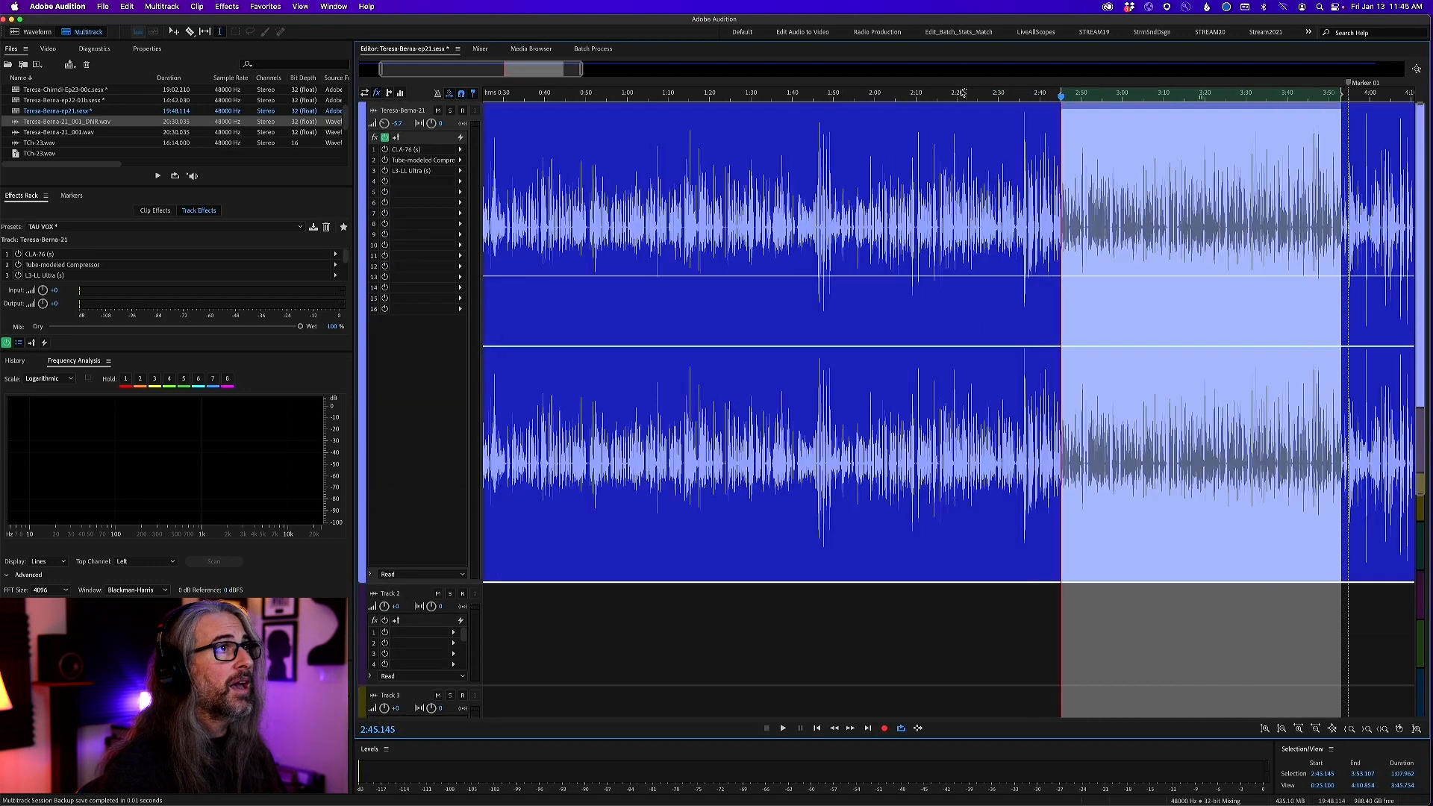
scroll(966, 97, "down", 3)
scroll(965, 97, "down", 3)
left_click(958, 153)
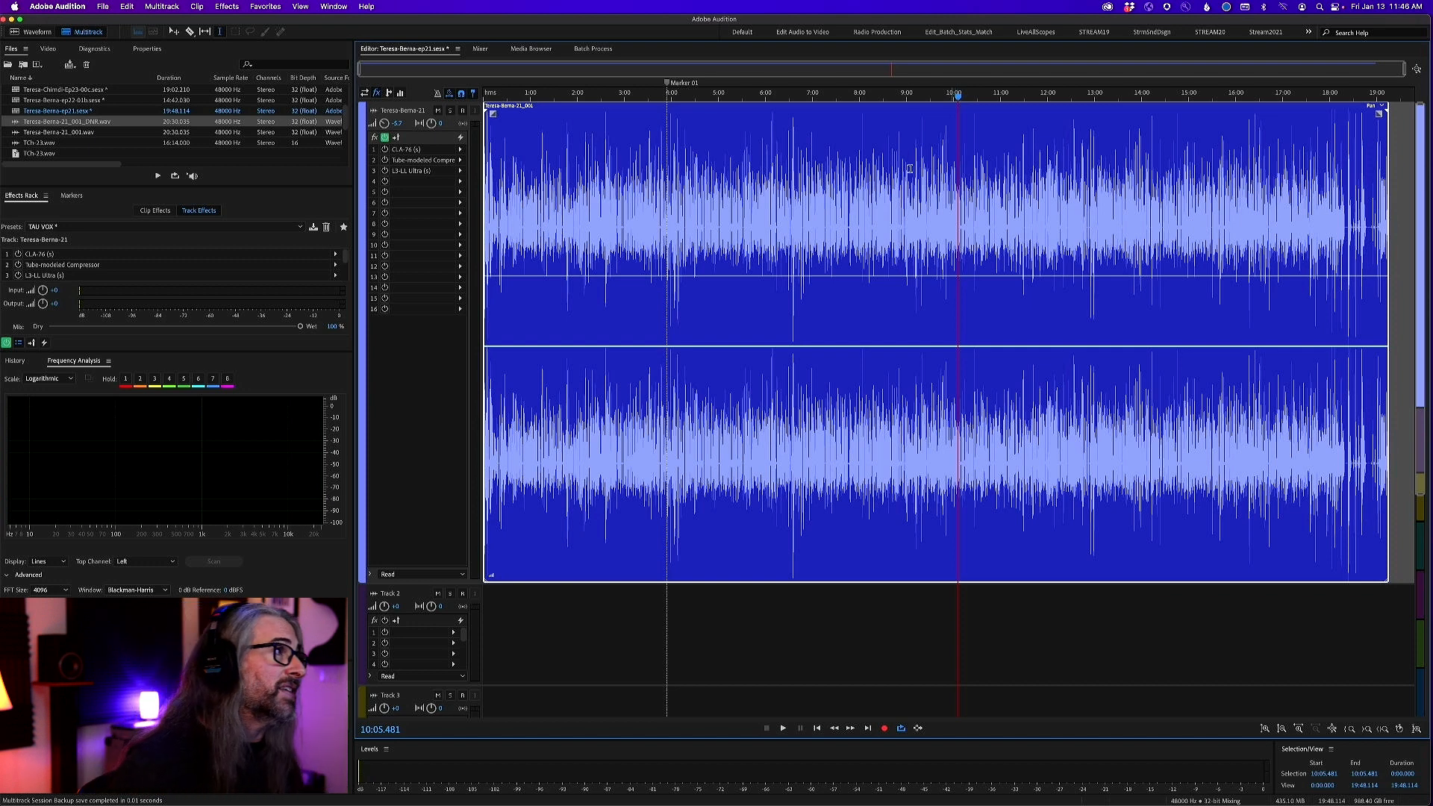
Open the vocal track's CLA-76 compressor and examine its attack and release settings
double_click(428, 150)
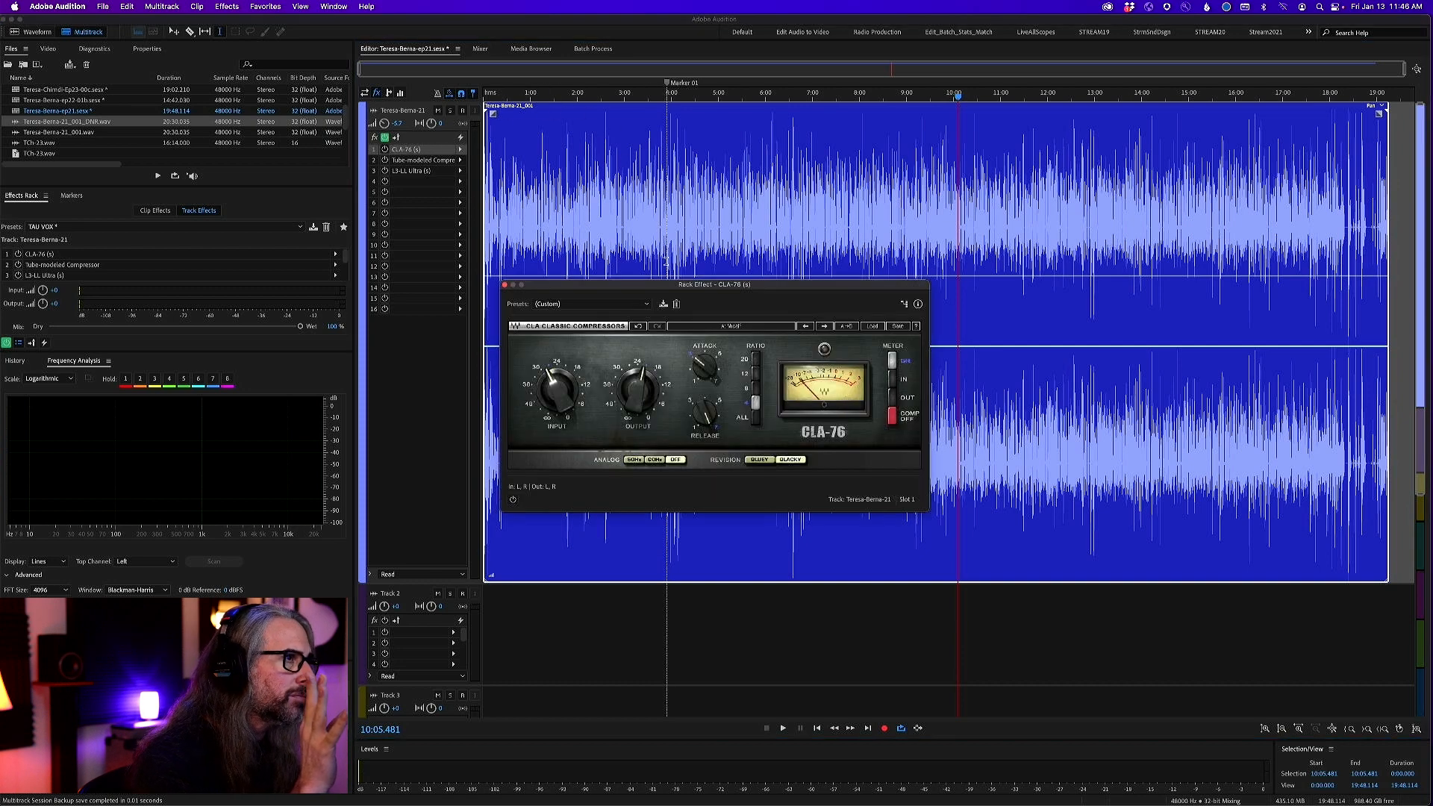
left_click_drag(667, 285, 709, 181)
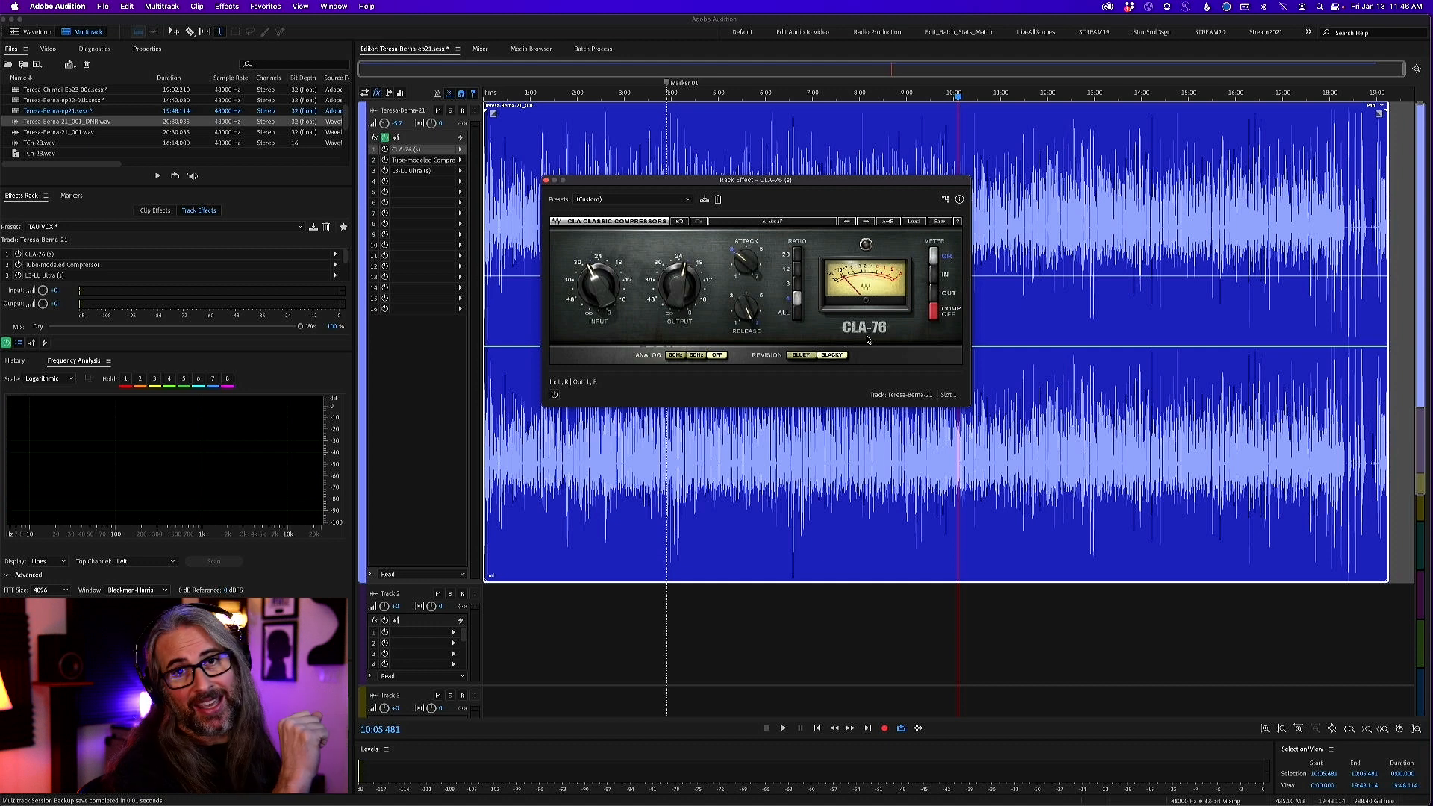
left_click_drag(771, 185, 702, 185)
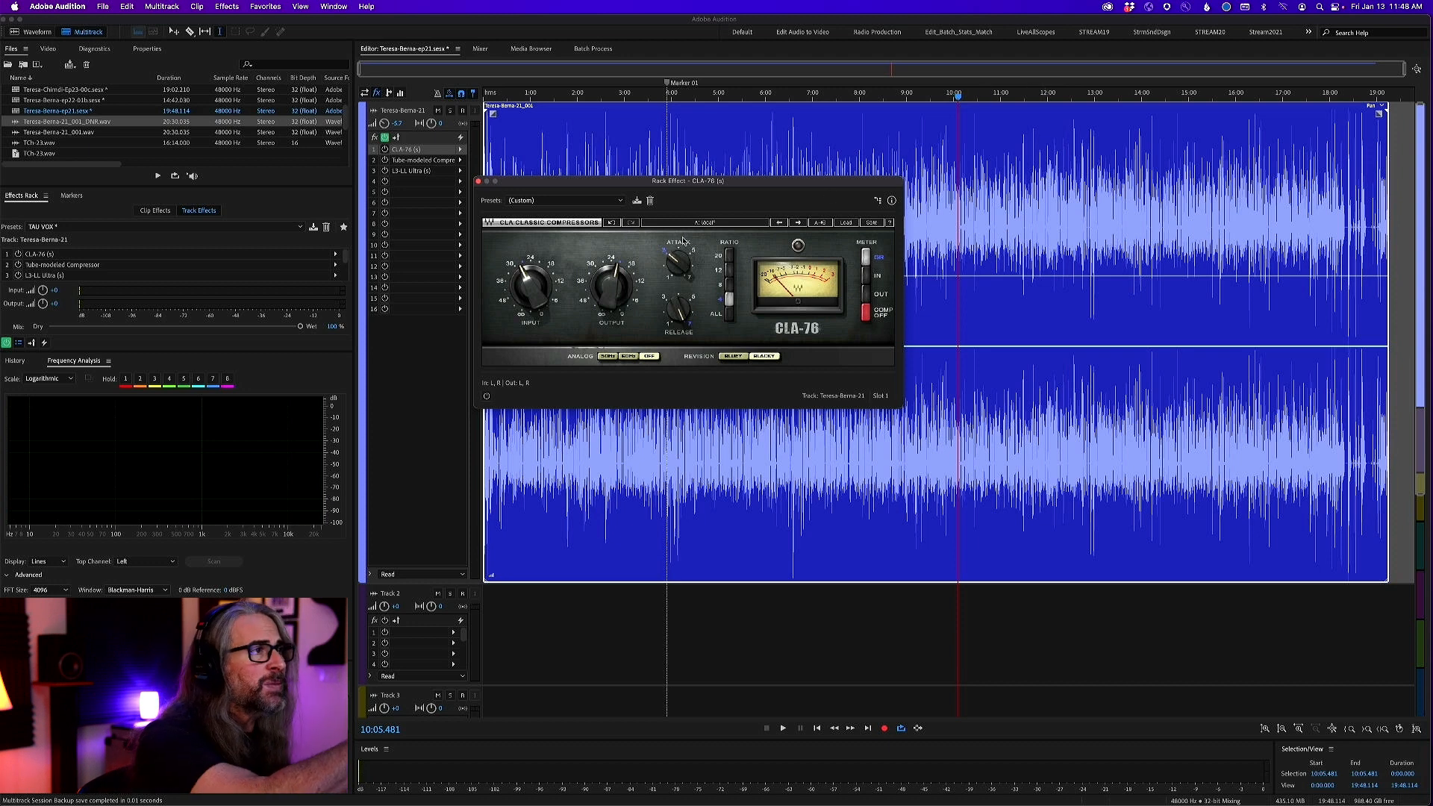
mouse_move(673, 266)
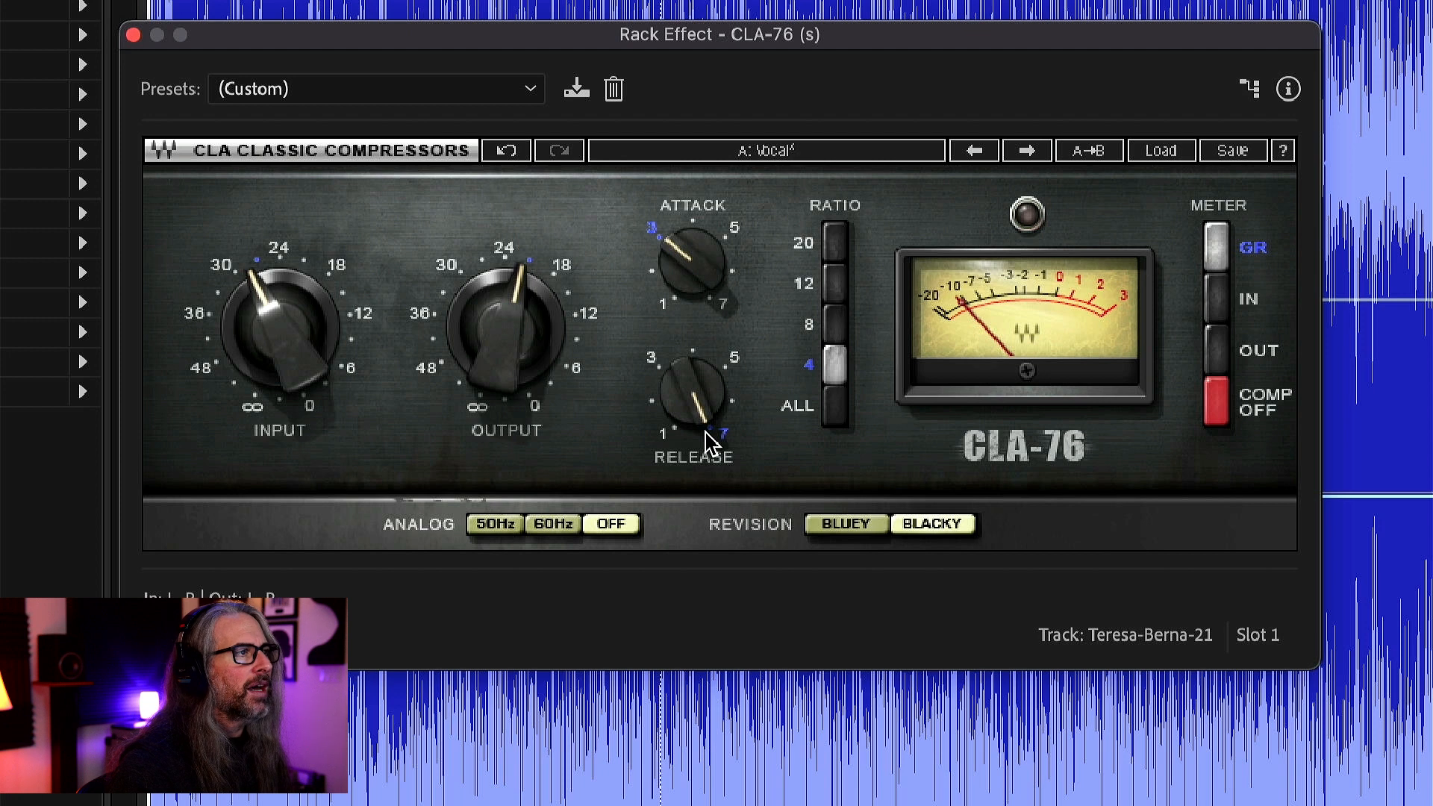
mouse_move(705, 418)
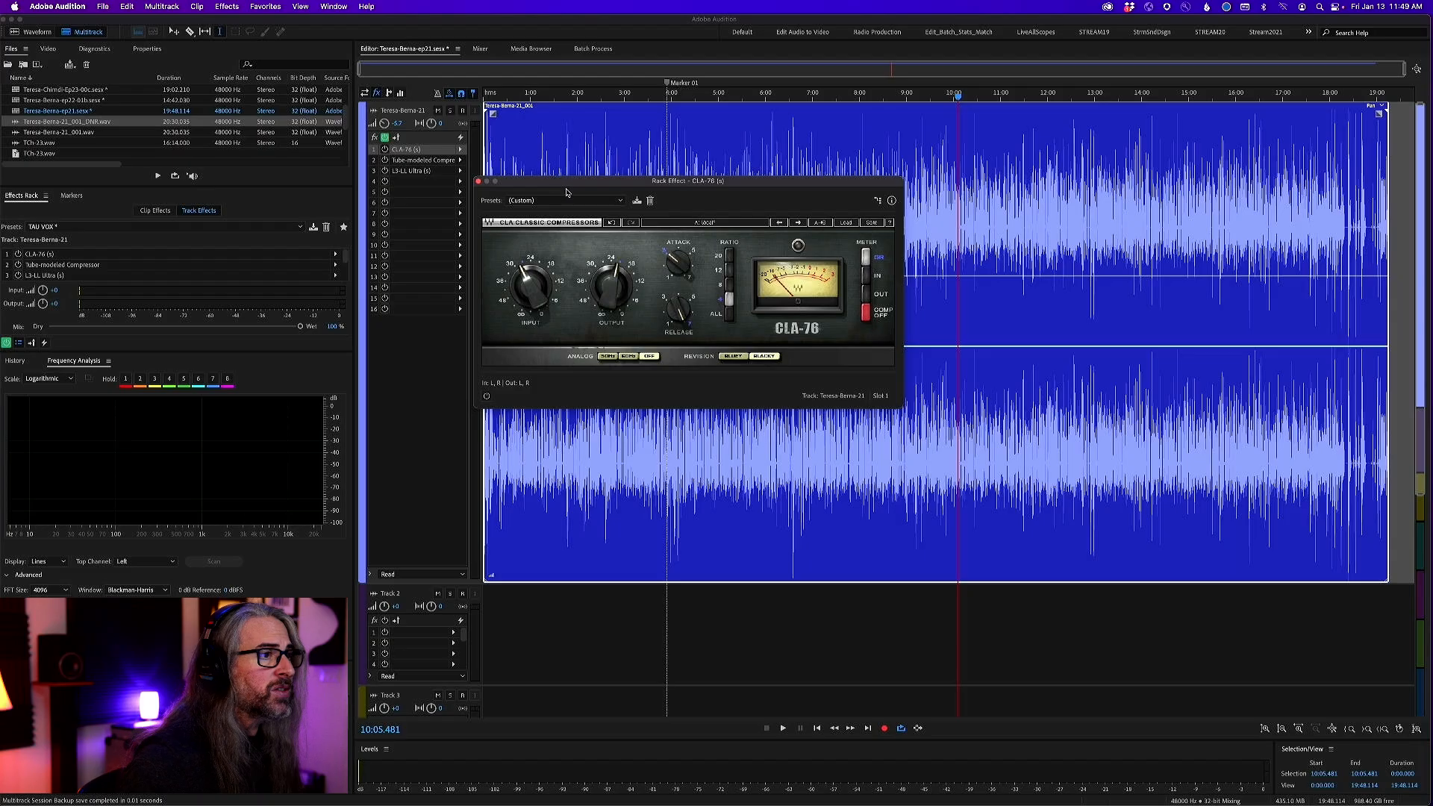
Play the vocal from about 3:54, switch the CLA-76 on and off to compare the sound, and stop playback
left_click_drag(593, 186, 829, 179)
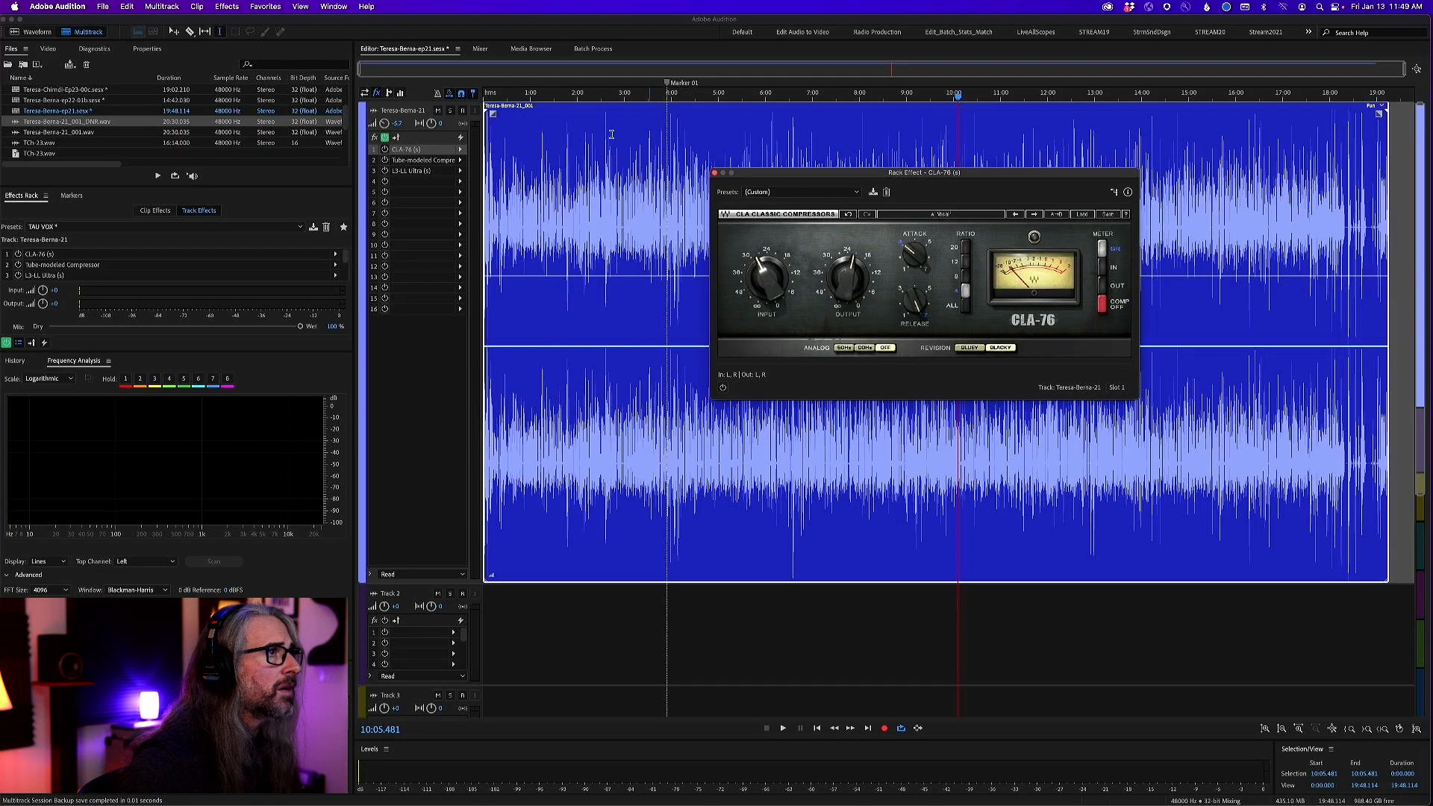
left_click(667, 142)
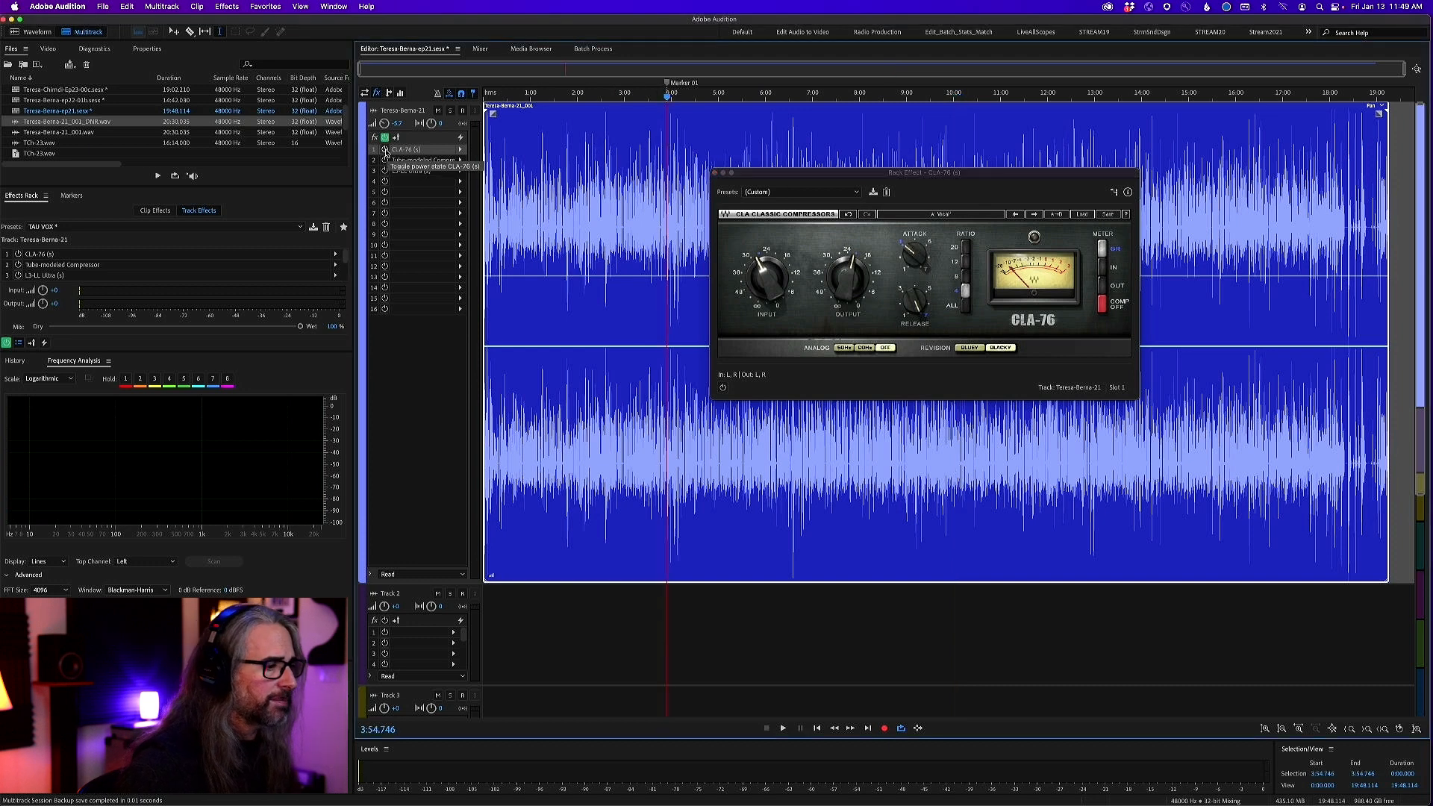
key("space")
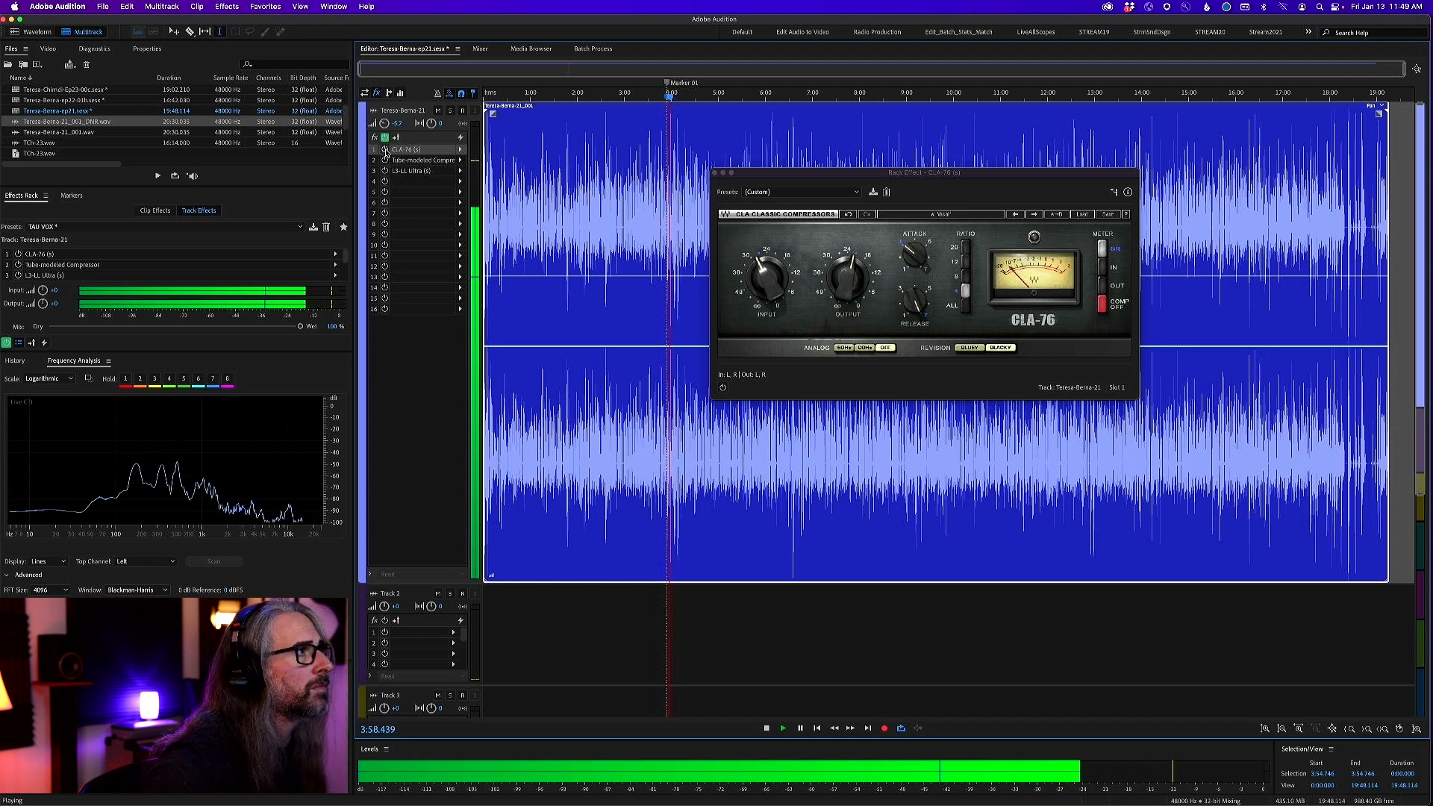
left_click(385, 149)
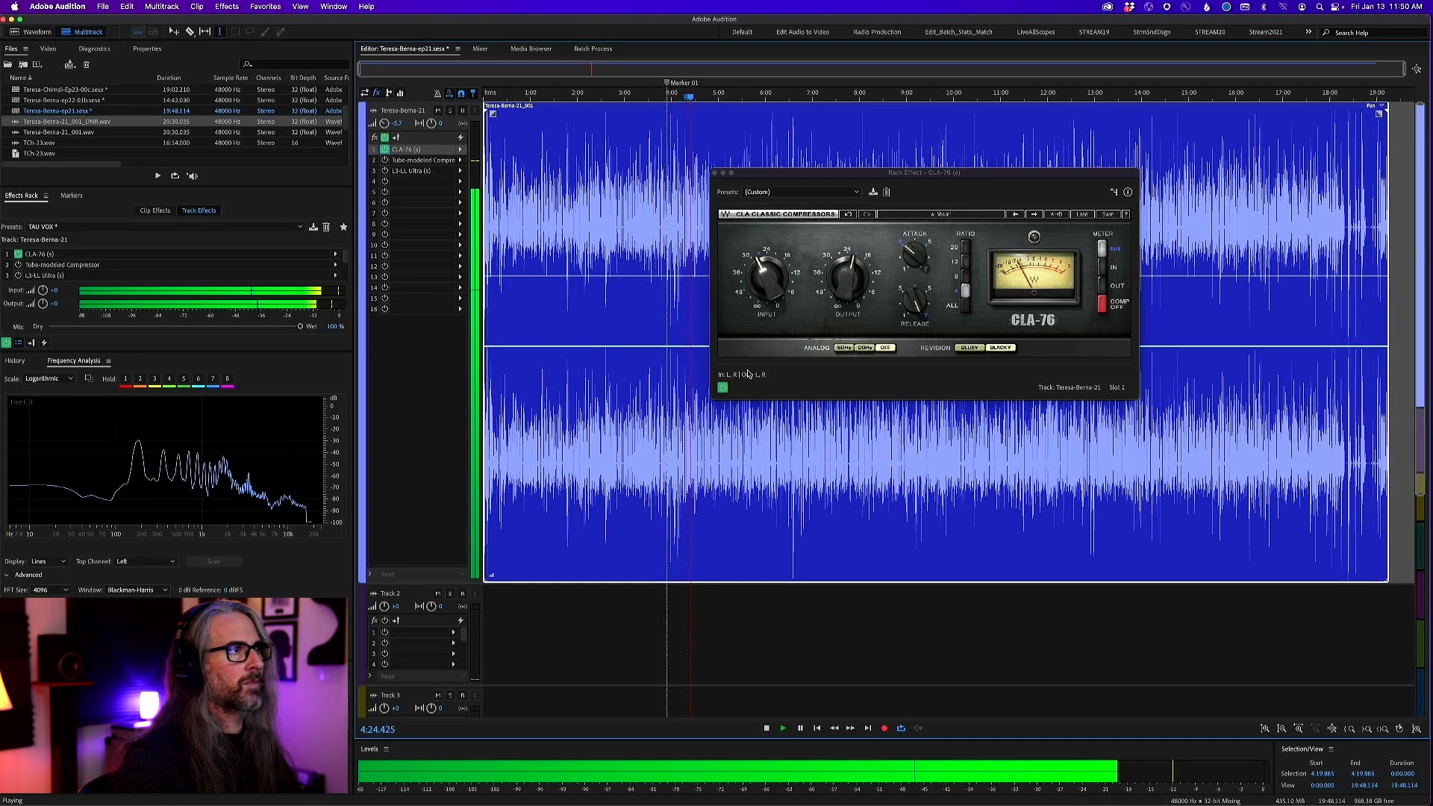
left_click(723, 388)
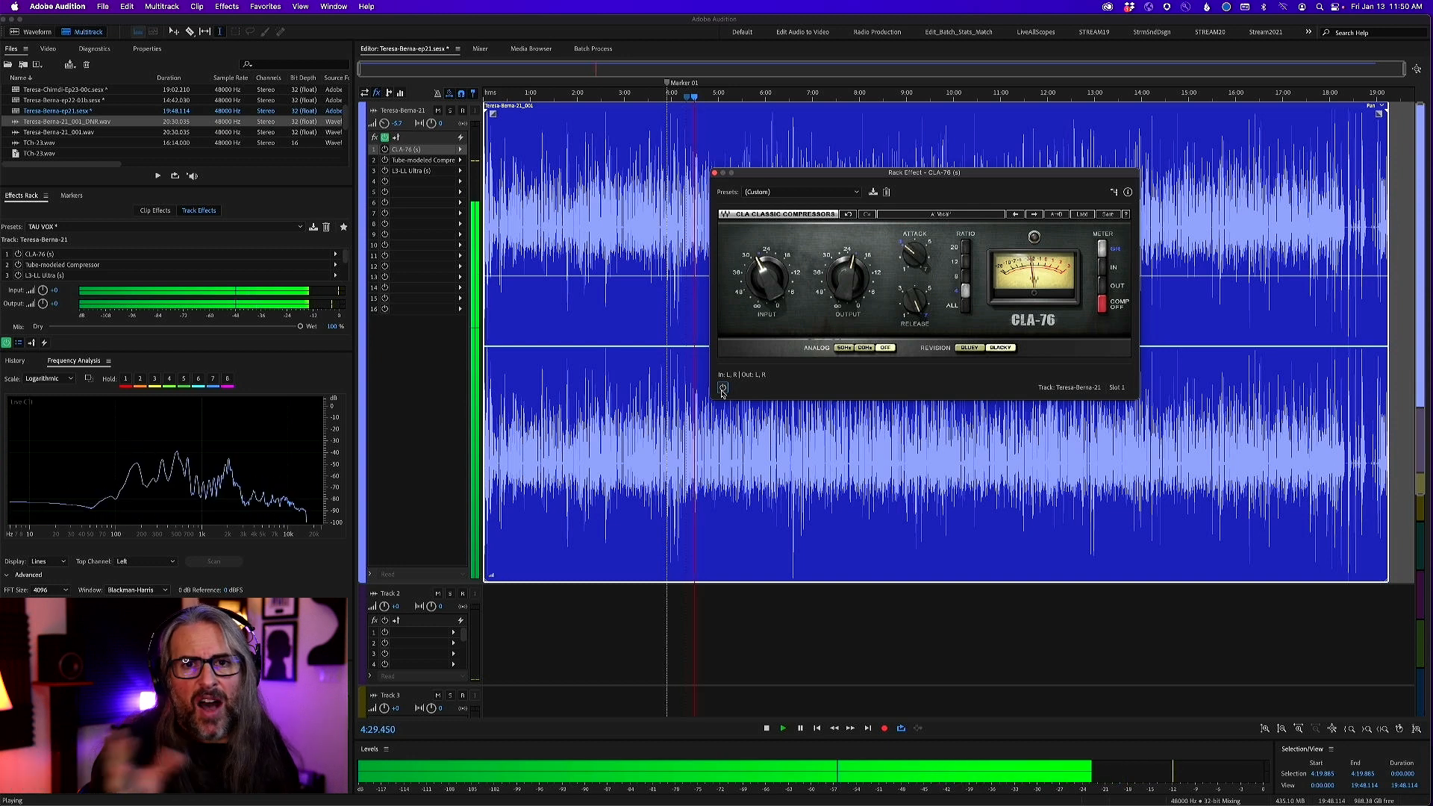
left_click(722, 388)
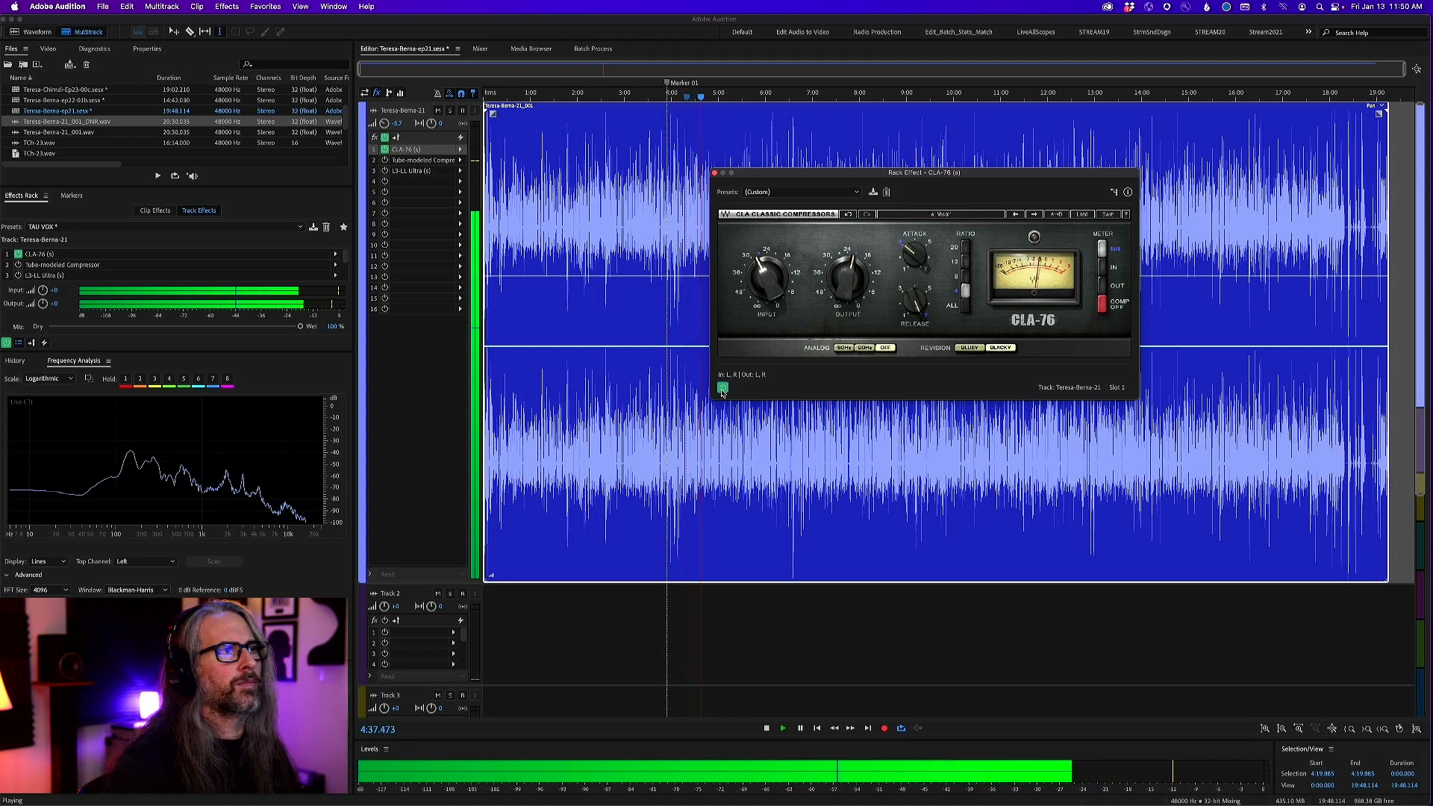
key("space")
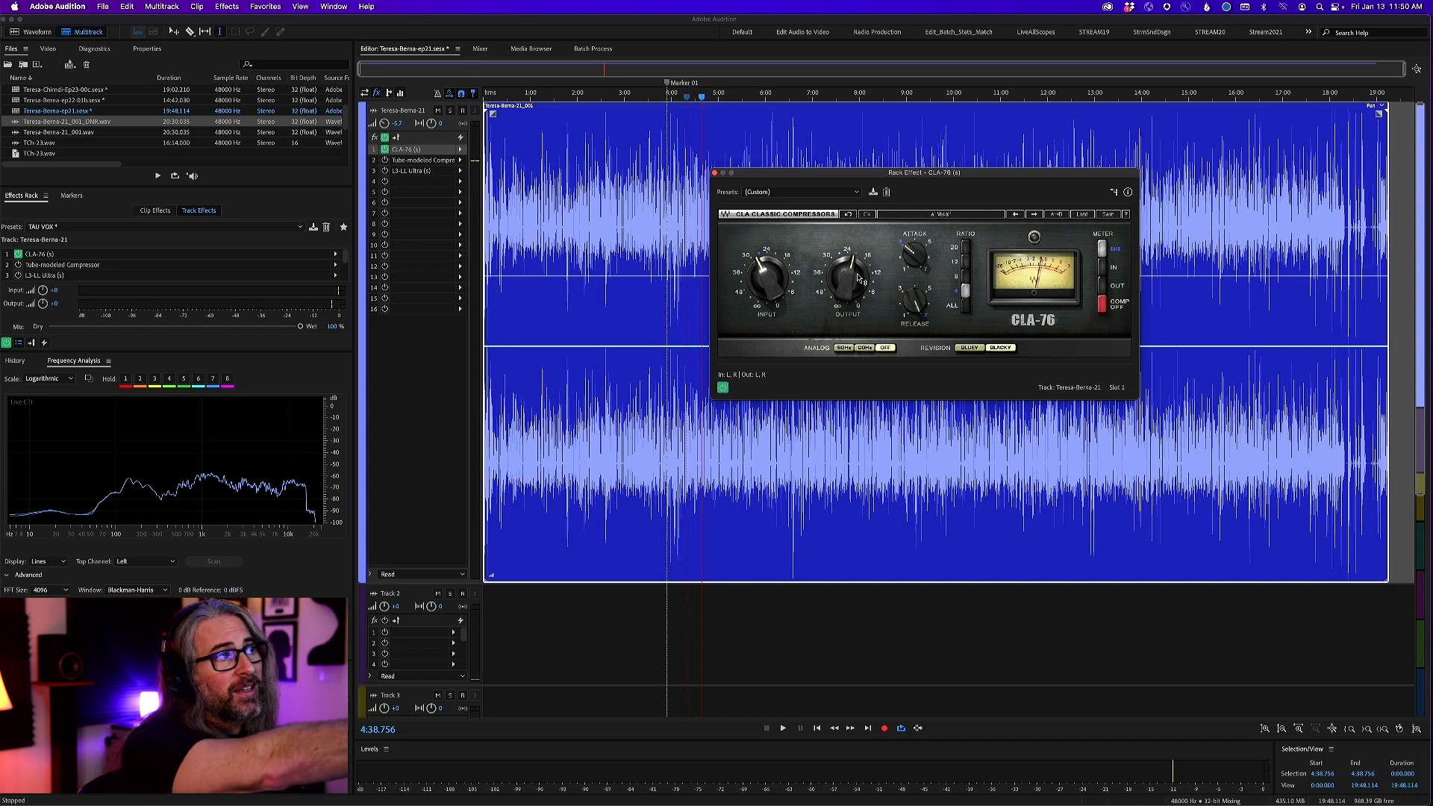
mouse_move(851, 276)
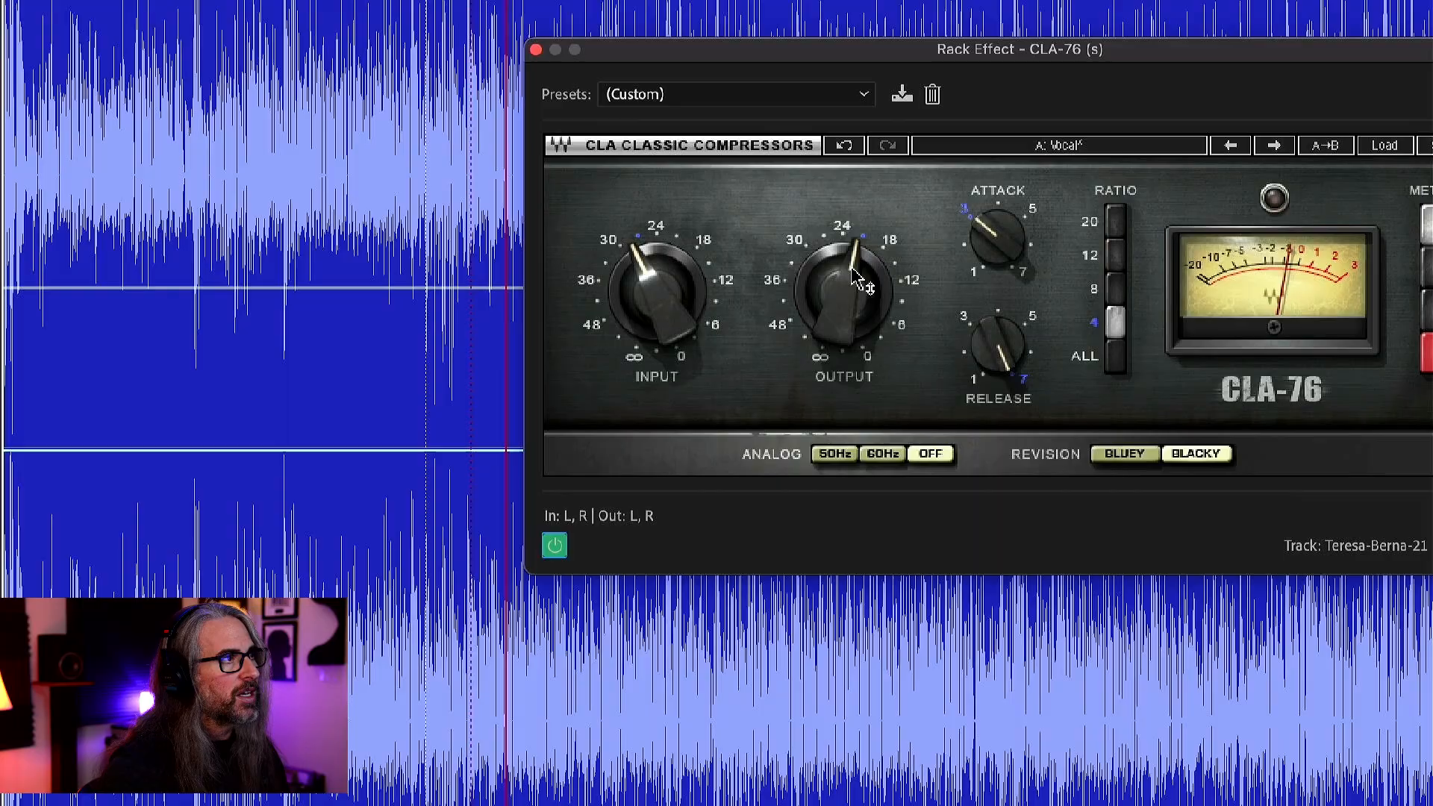
mouse_move(848, 284)
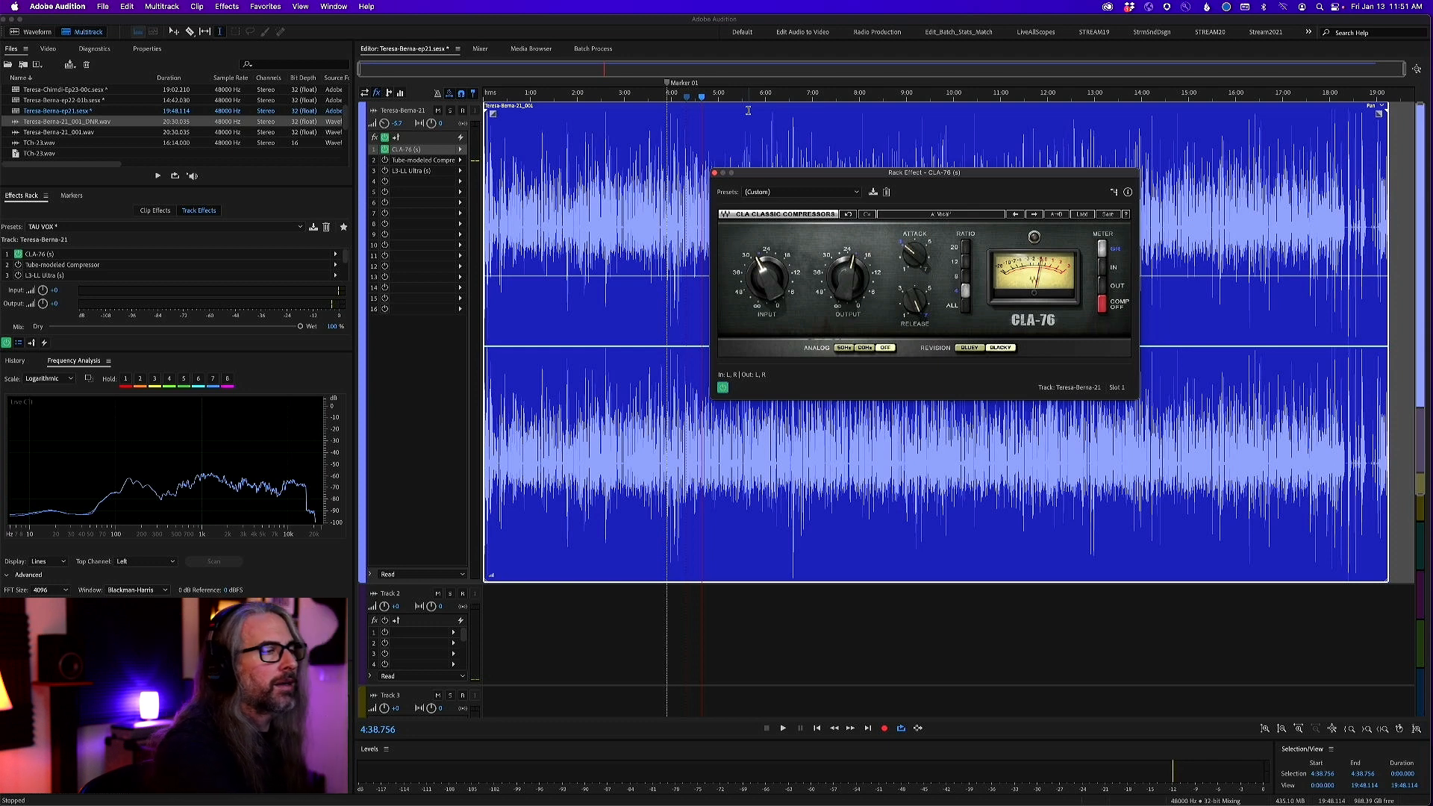
Replace the CLA-76 as the active compressor by switching it off and enabling and opening the Tube-modeled Compressor in slot 2
left_click(715, 174)
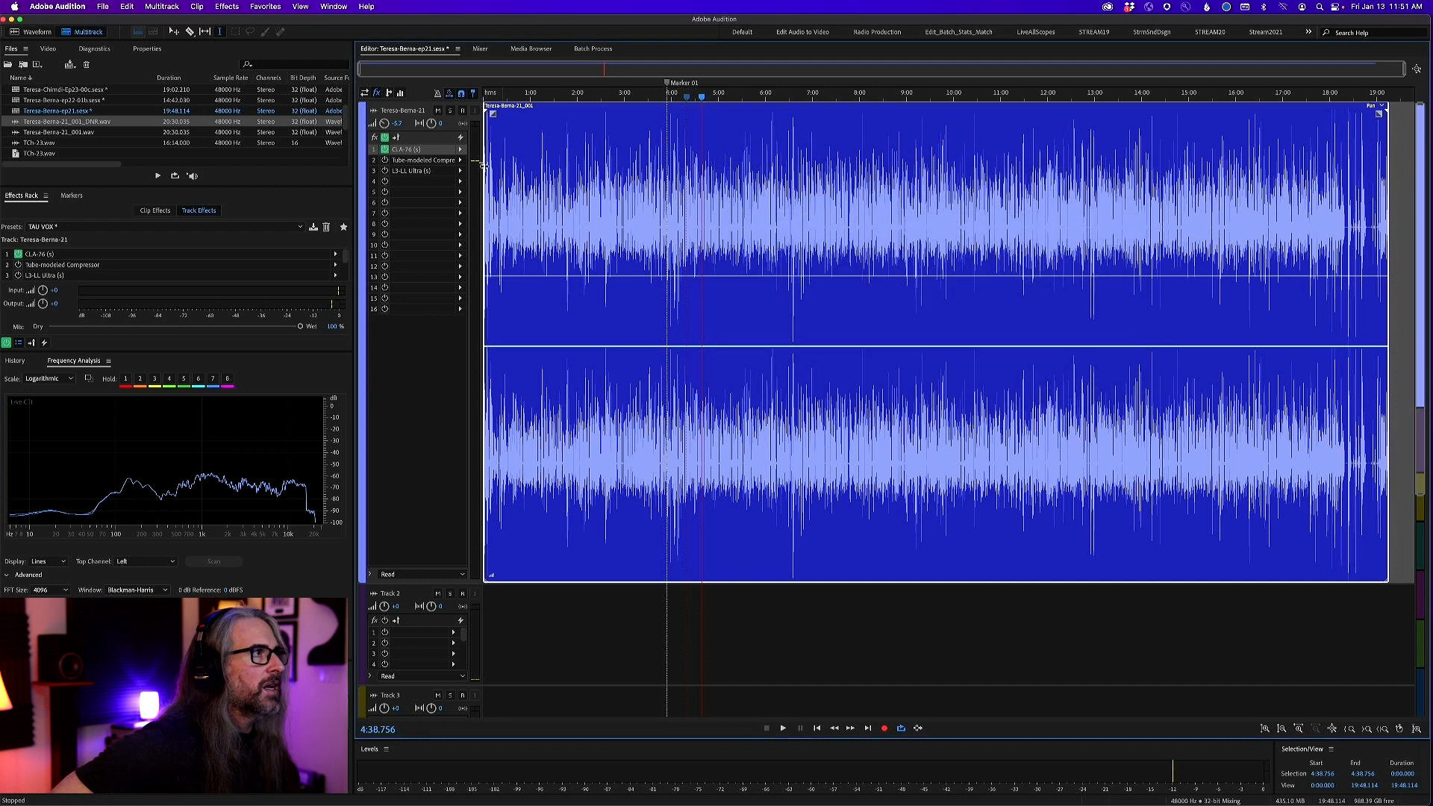
left_click(385, 160)
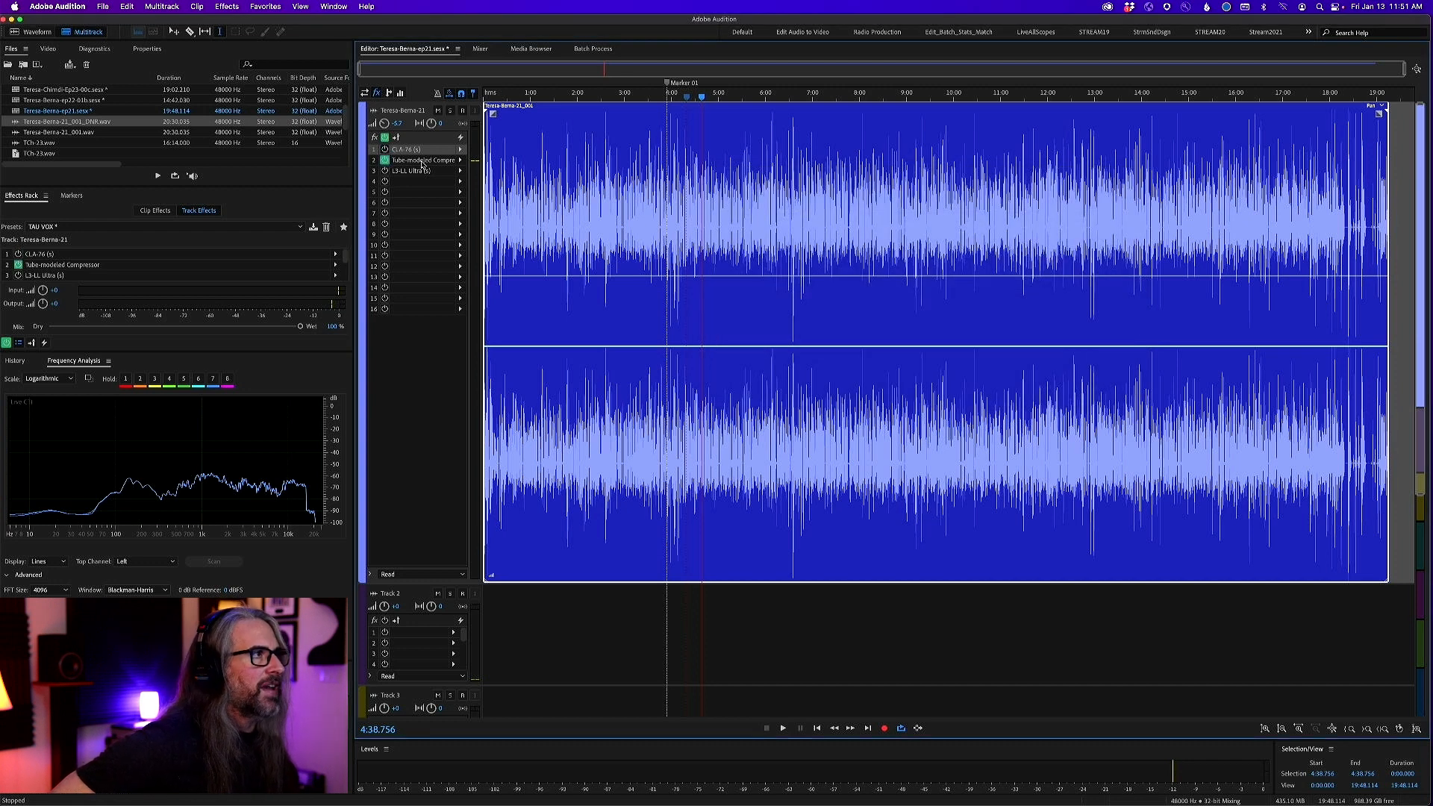
left_click(462, 161)
mouse_move(522, 203)
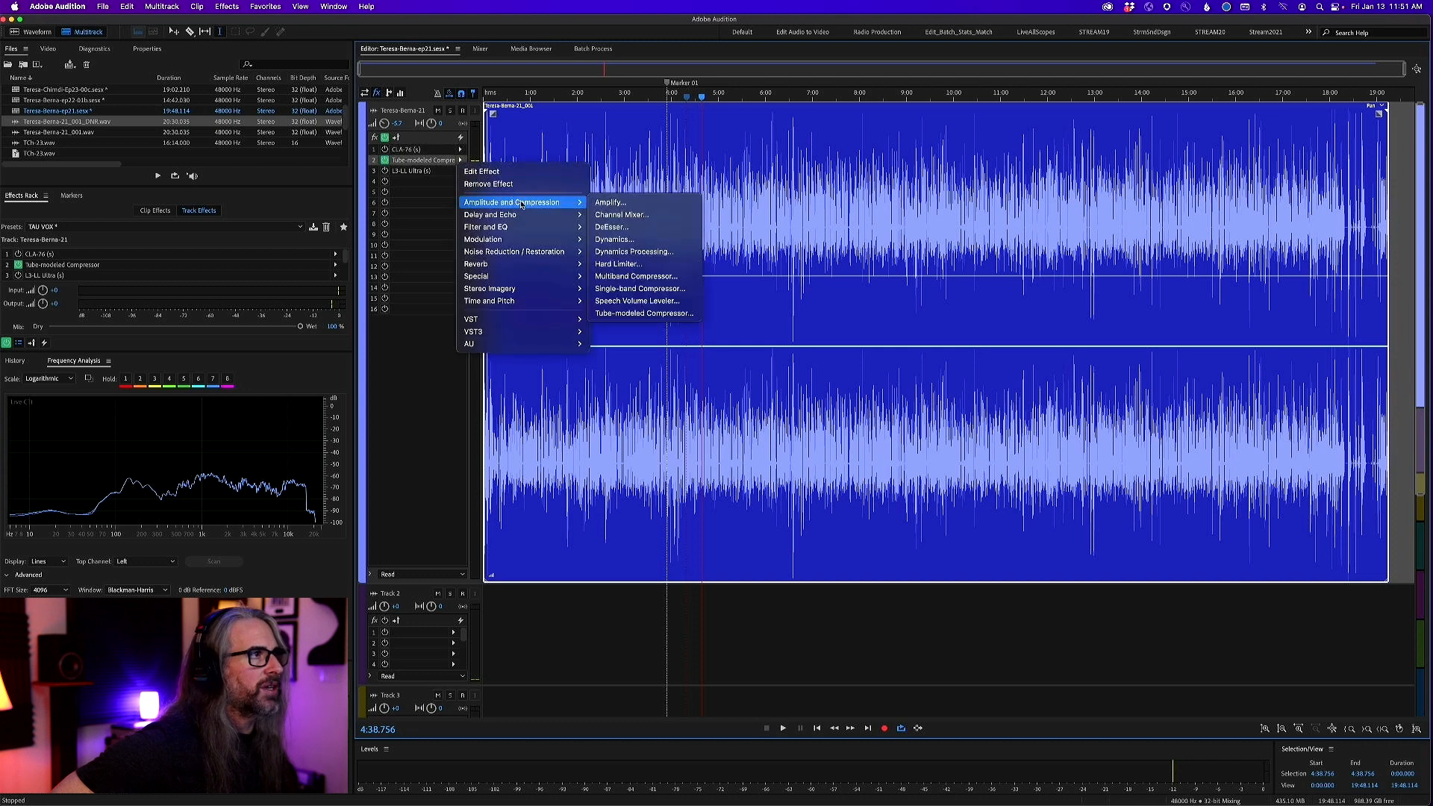
left_click(670, 314)
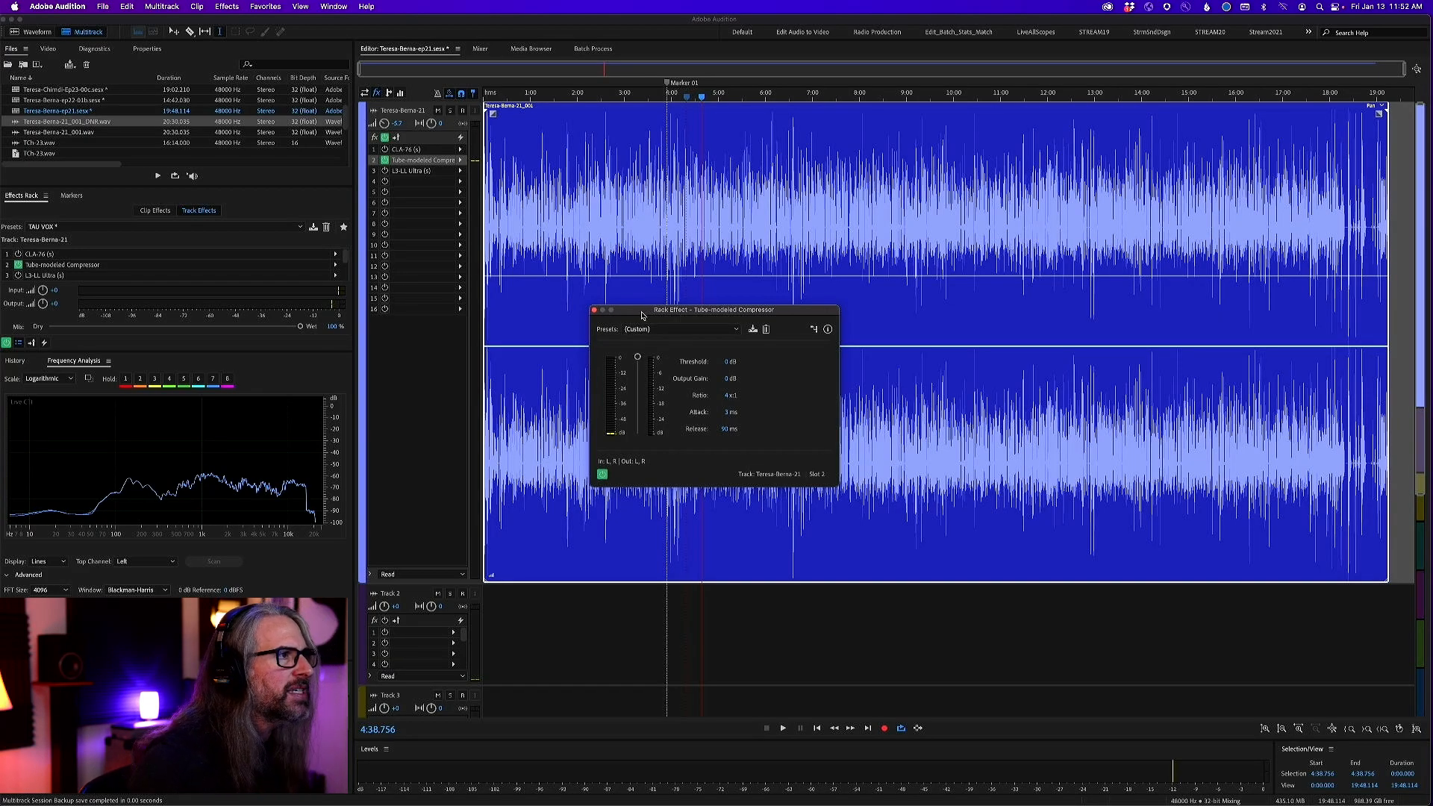
Set the Tube-modeled Compressor's threshold to -23 dB while playing the vocal, and stop playback
left_click_drag(641, 315, 775, 300)
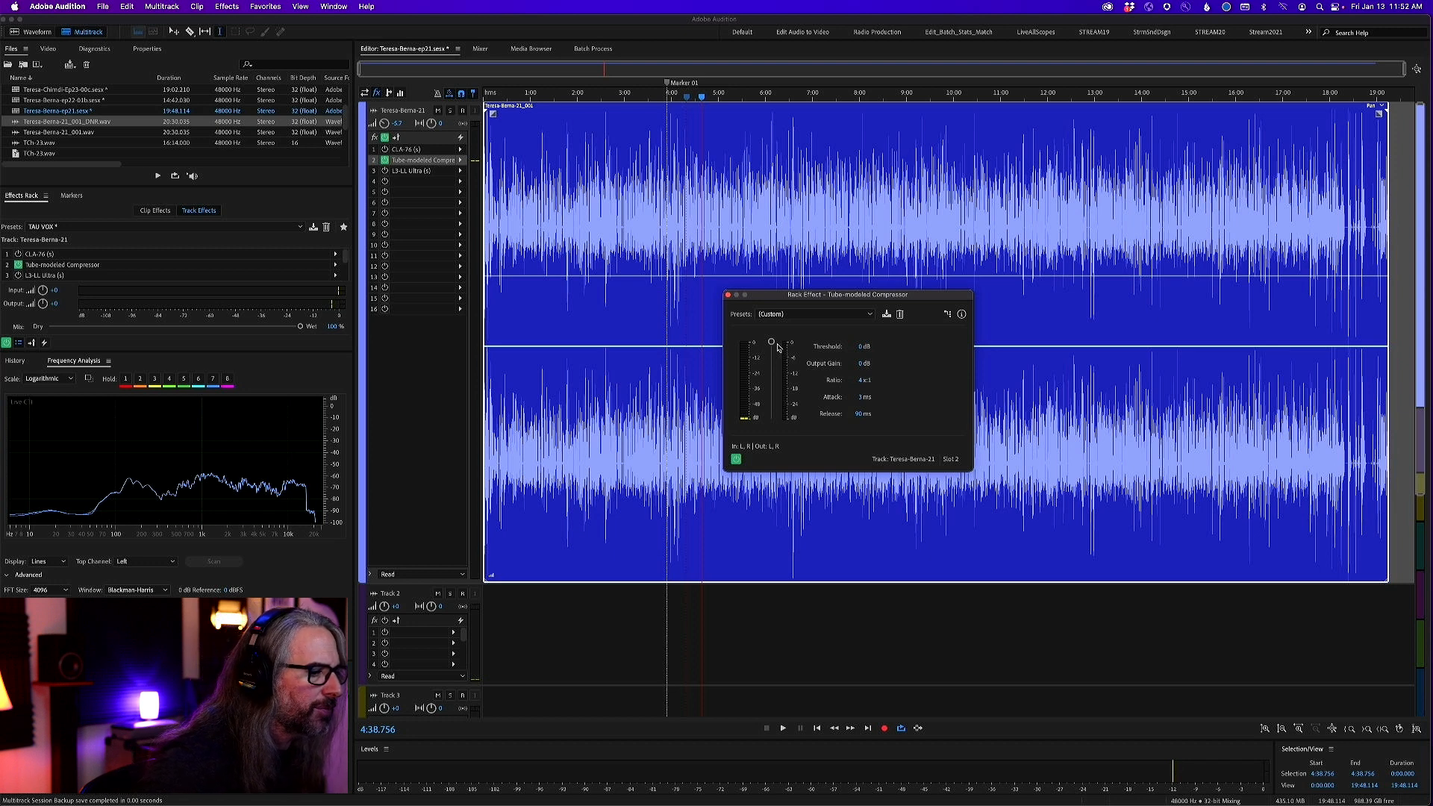
key("space")
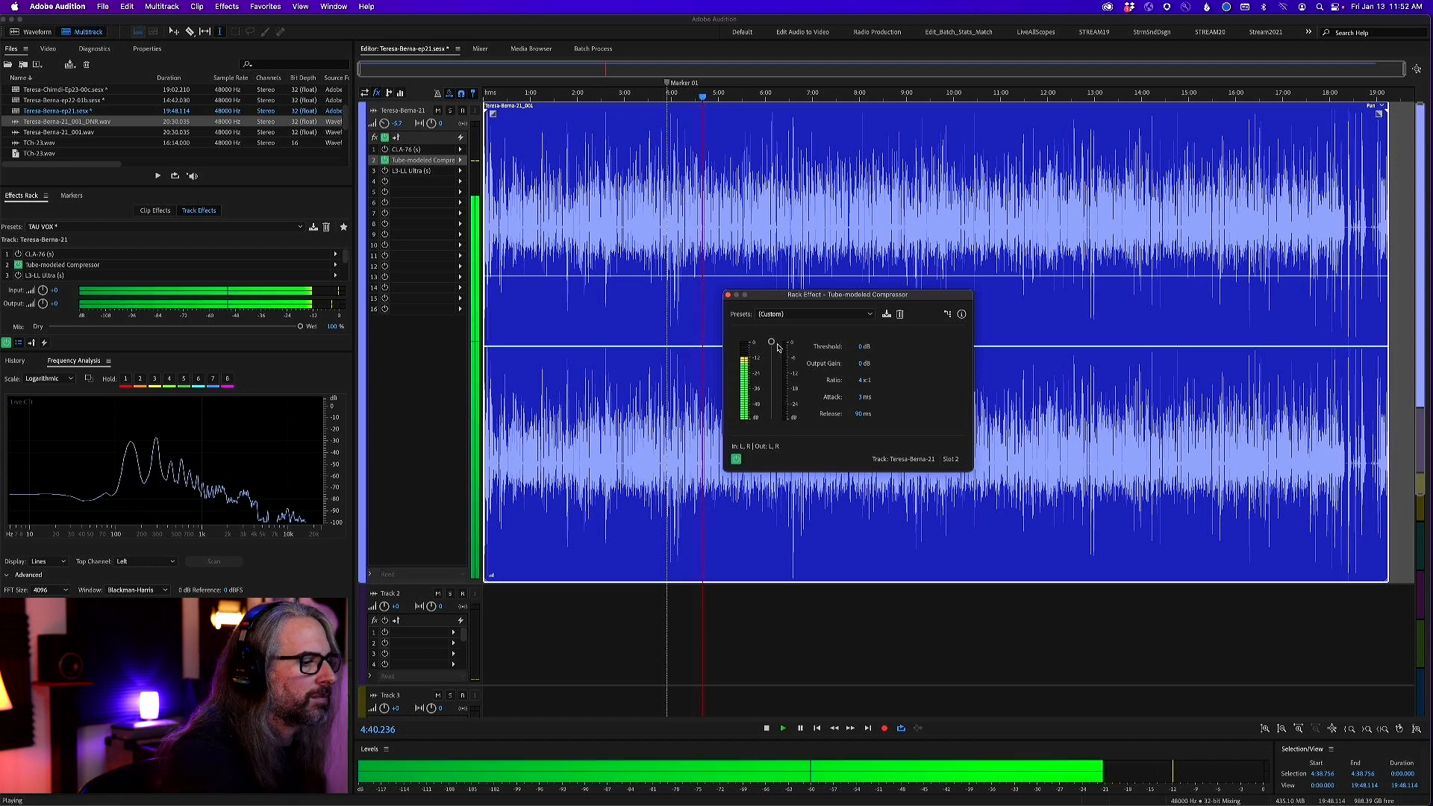
left_click_drag(776, 348, 776, 373)
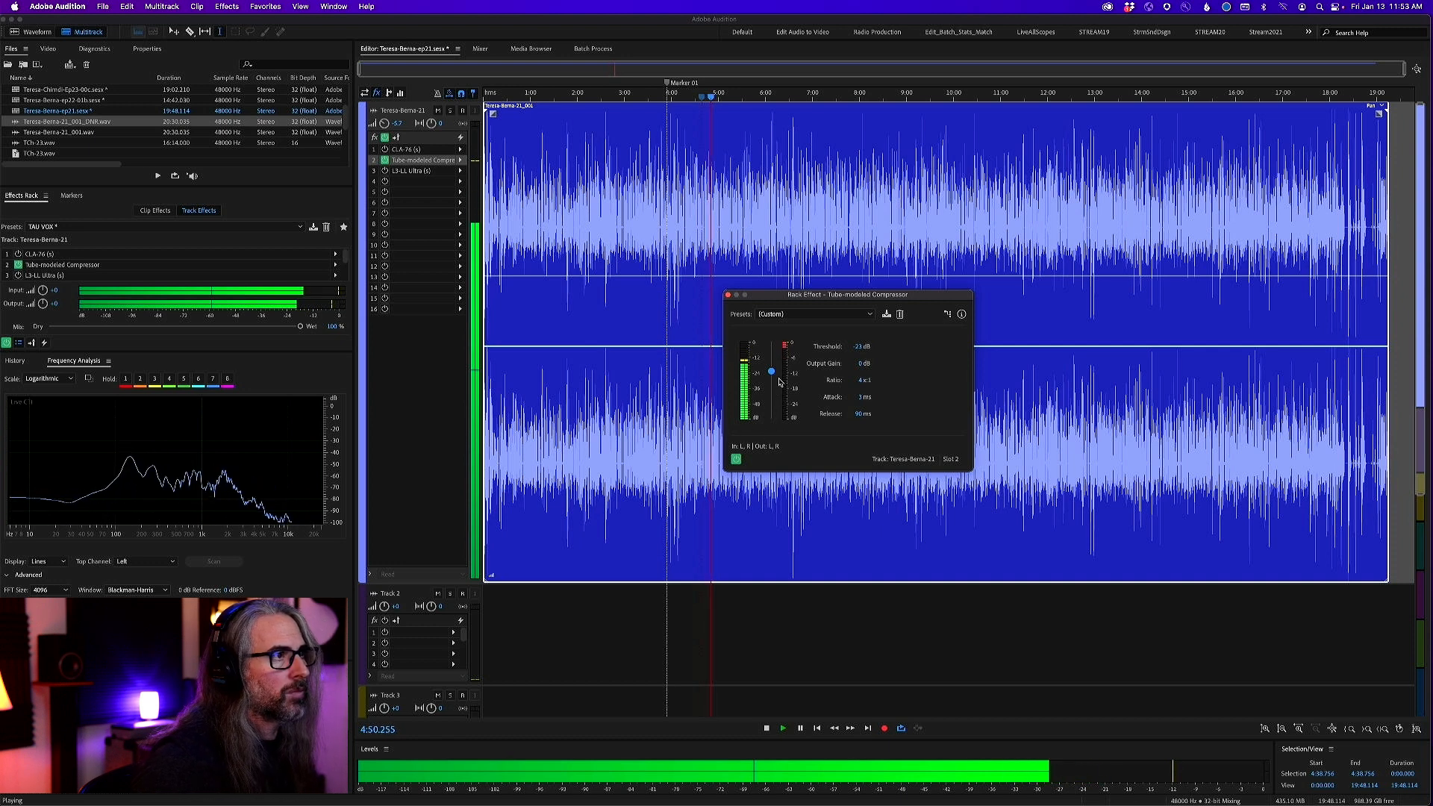
key("space")
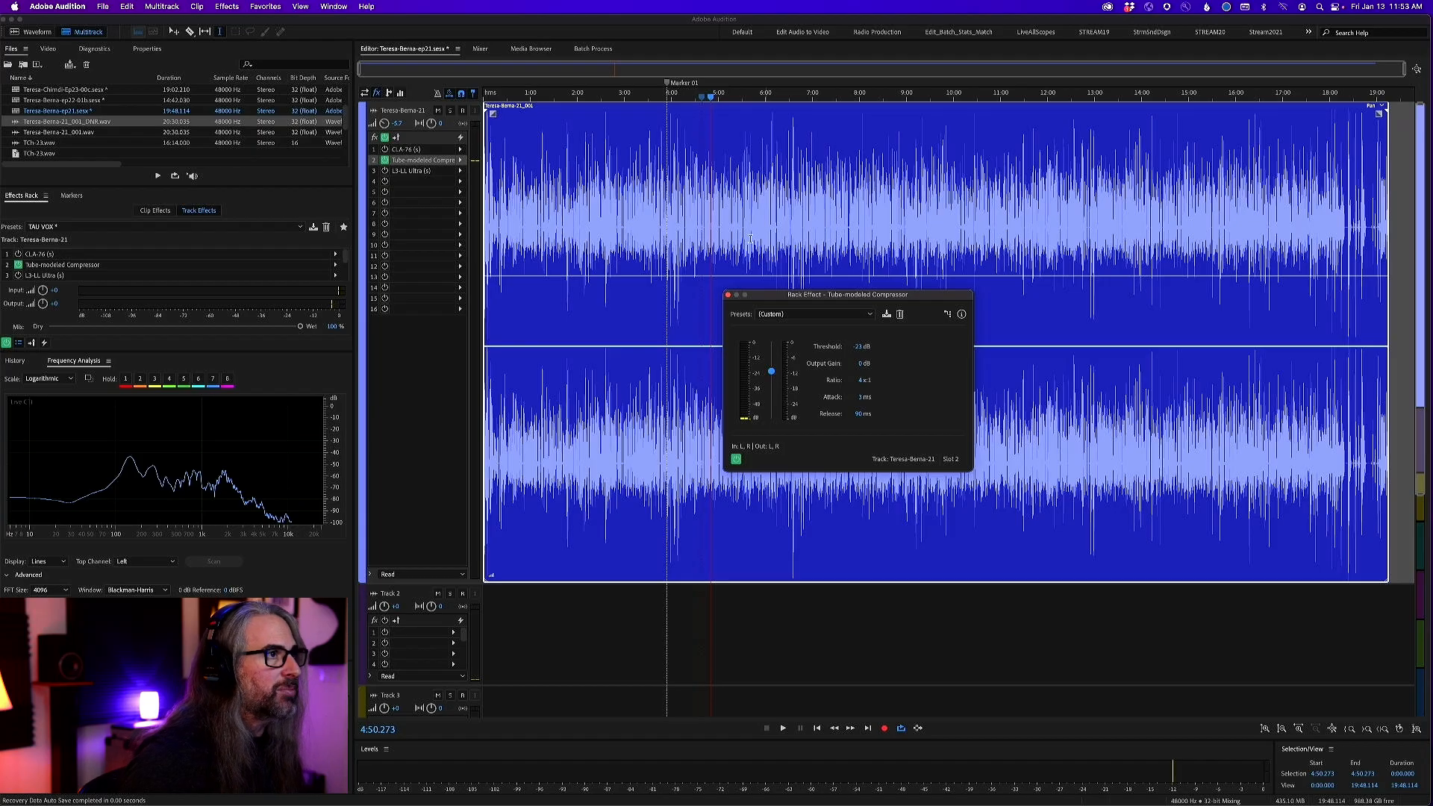
Replay the vocal from about 3:54 and set the Tube-modeled Compressor's output gain to 4.6 dB
left_click_drag(710, 97, 668, 97)
key("space")
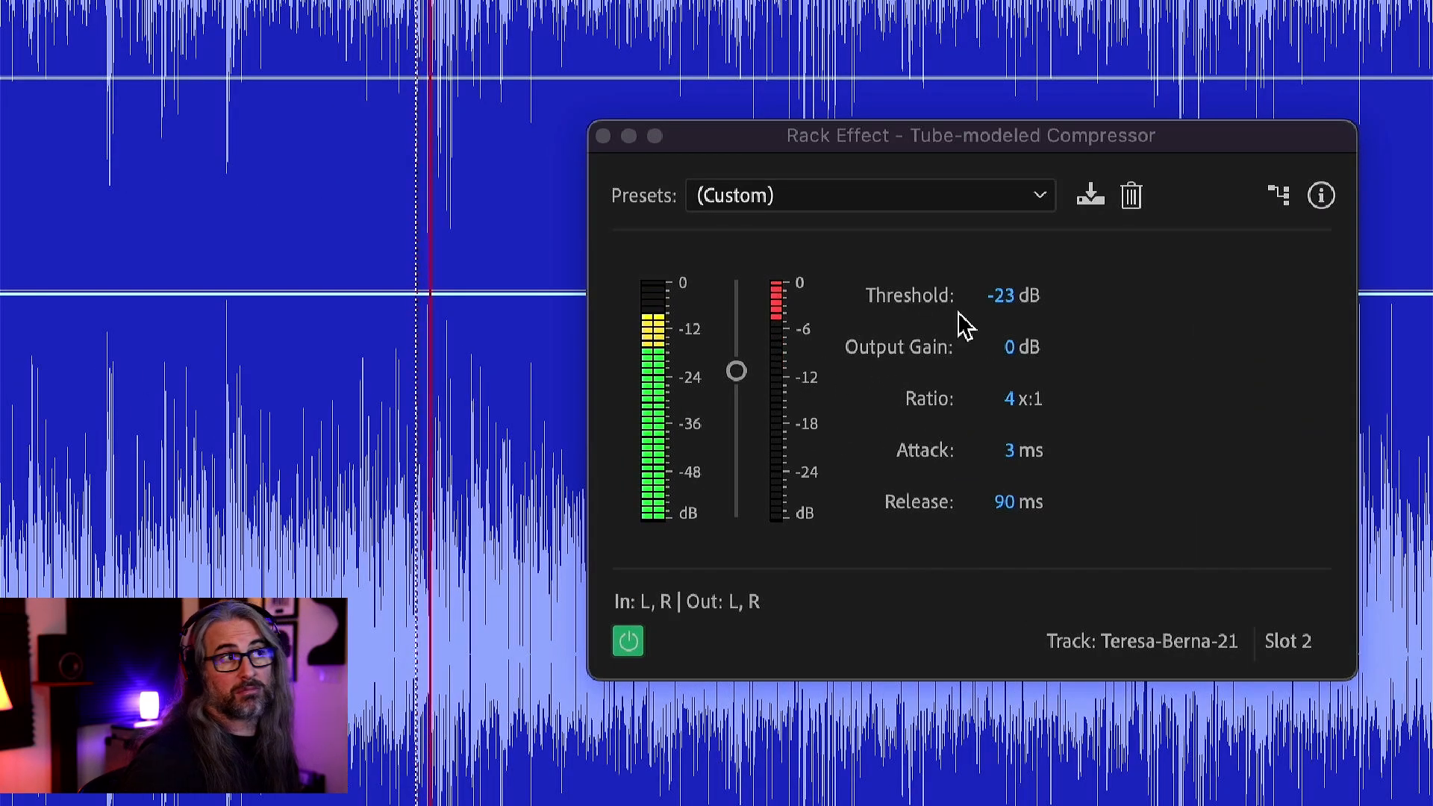
left_click_drag(1009, 347, 1094, 352)
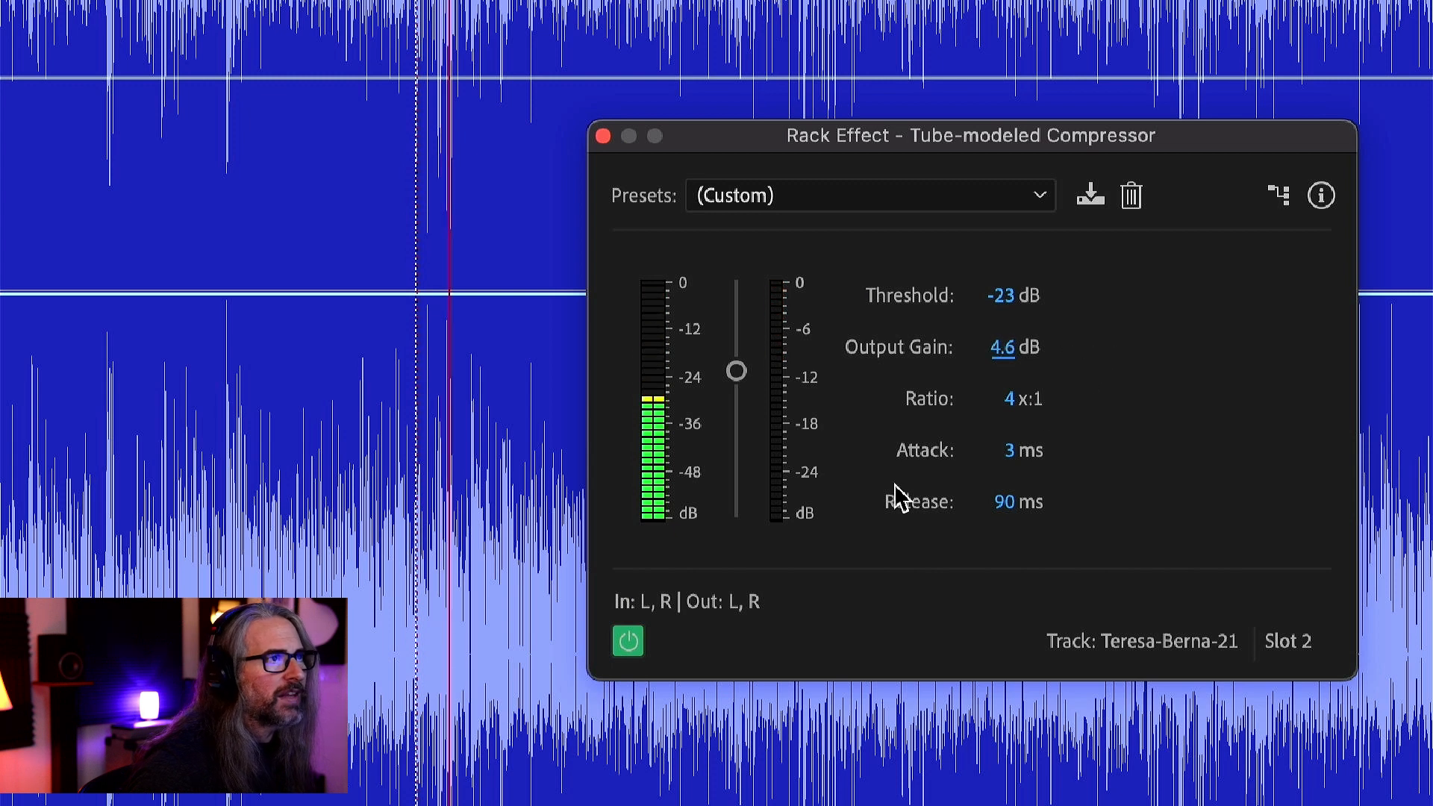
Bypass and re-enable the Tube-modeled Compressor repeatedly during playback to compare the vocal with and without it
left_click(629, 646)
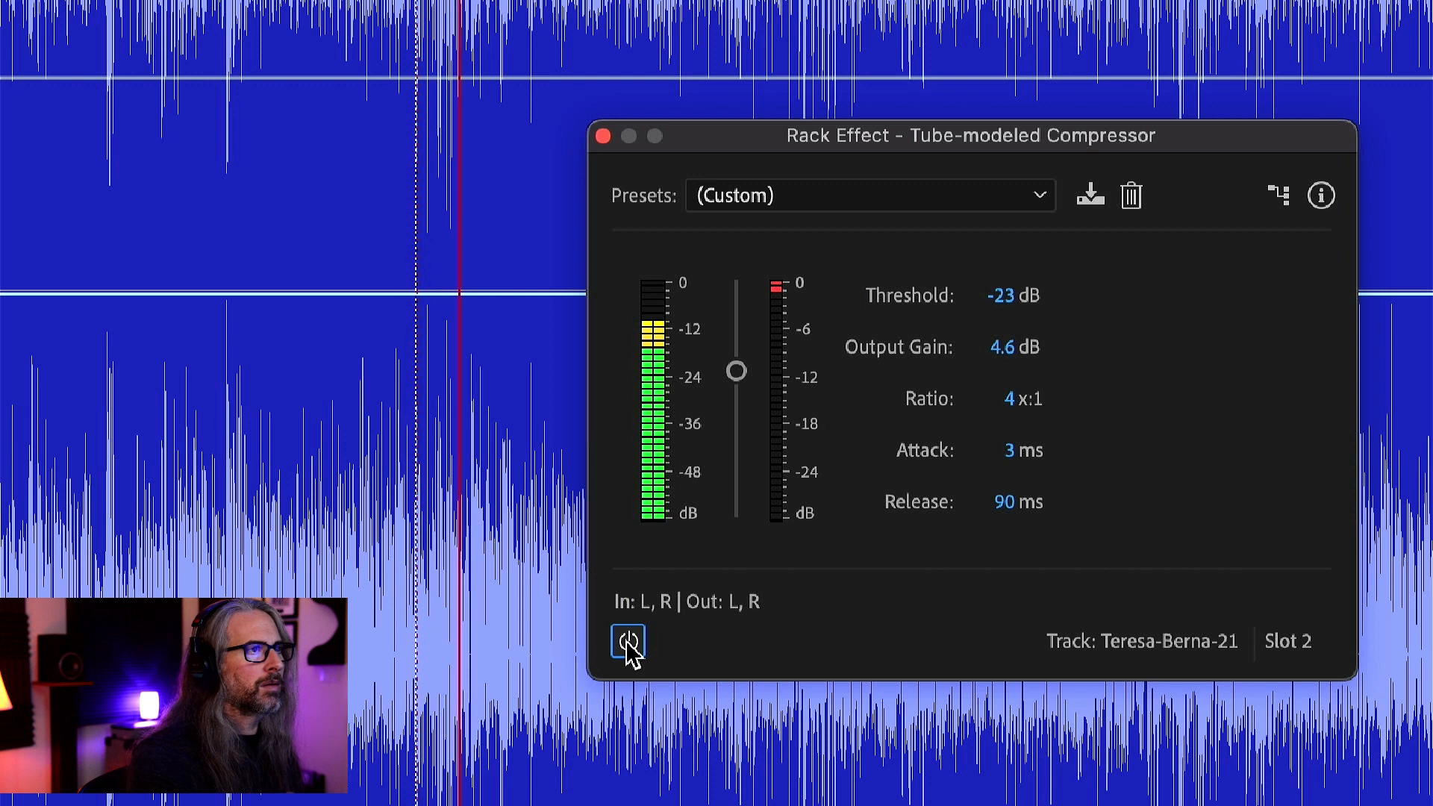
left_click(629, 643)
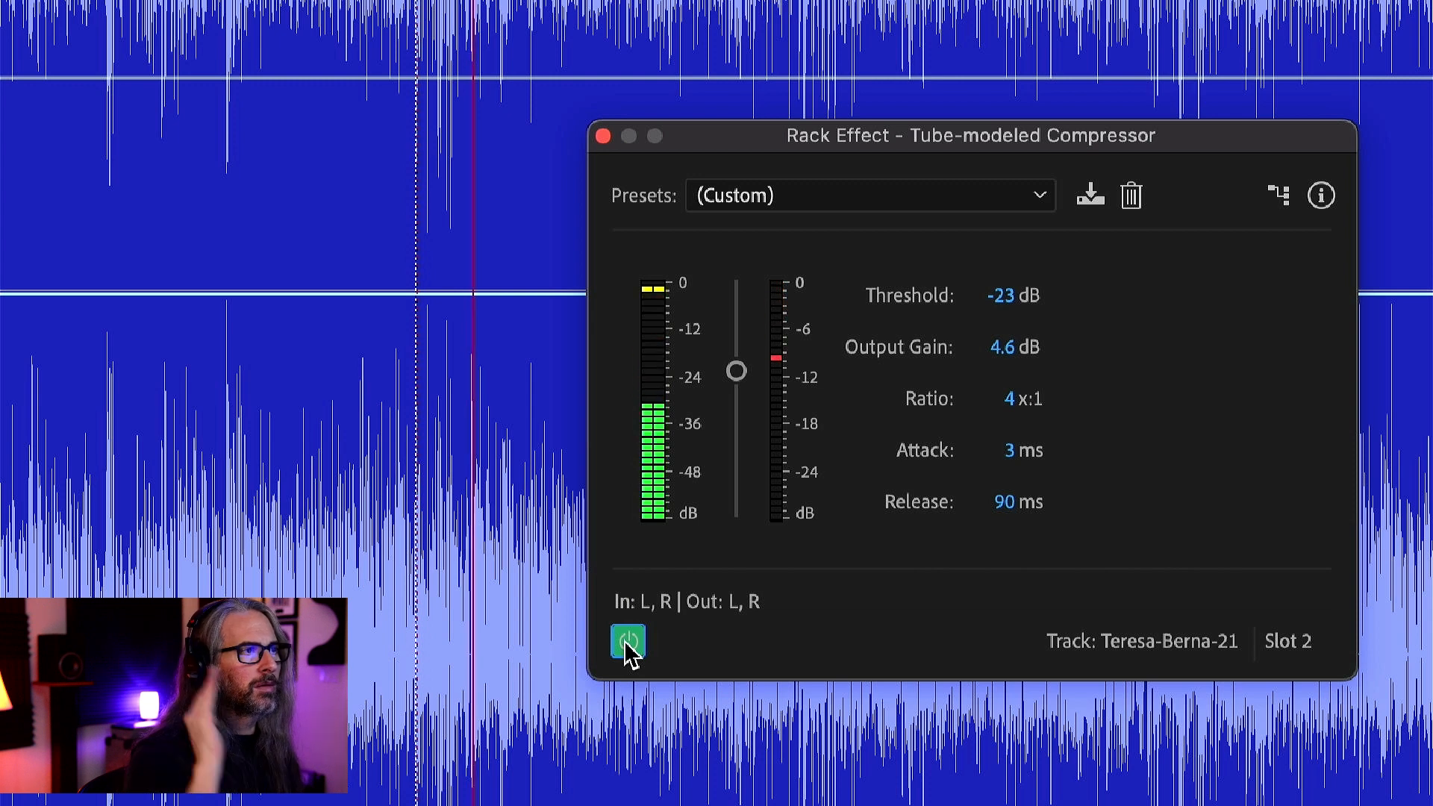
left_click(628, 643)
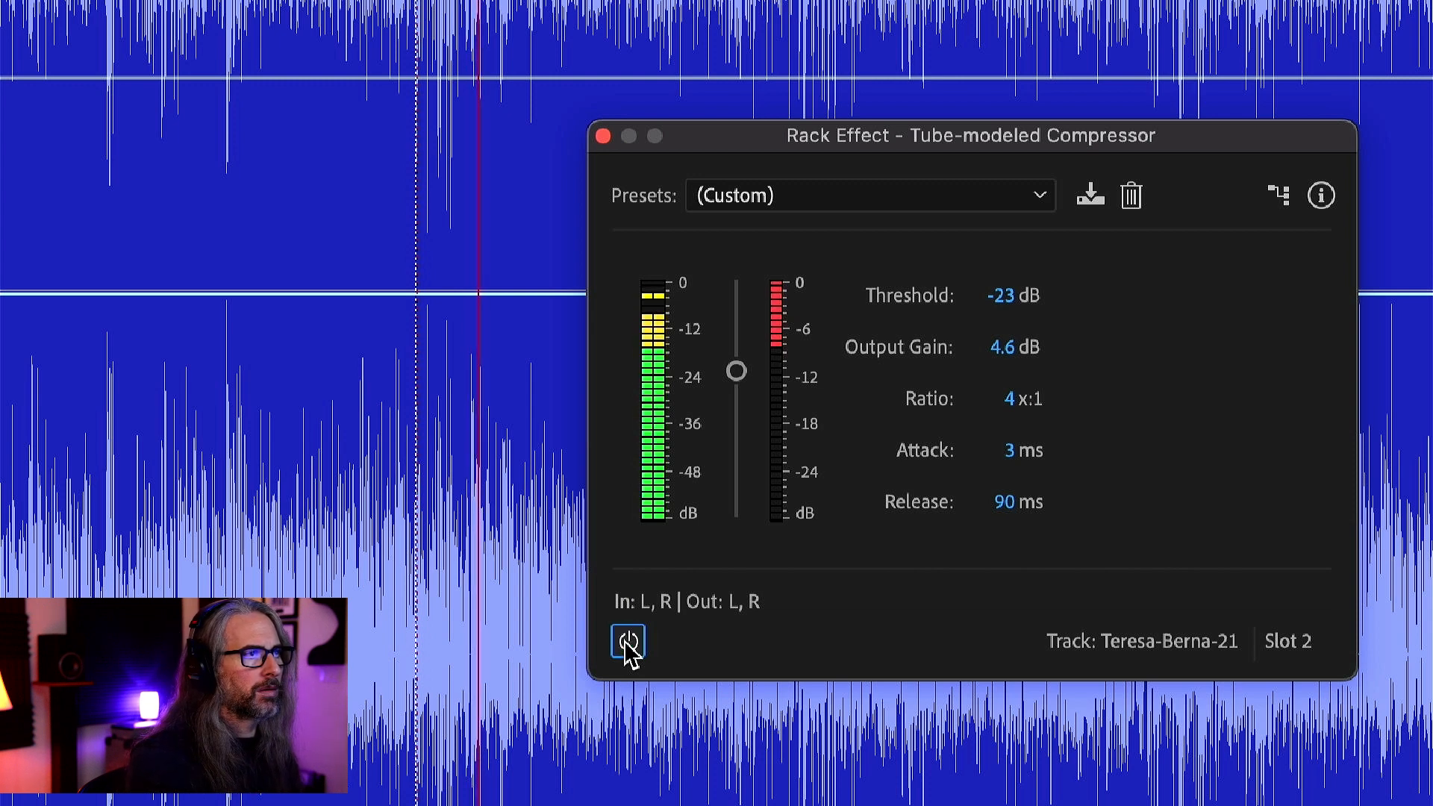
left_click(629, 643)
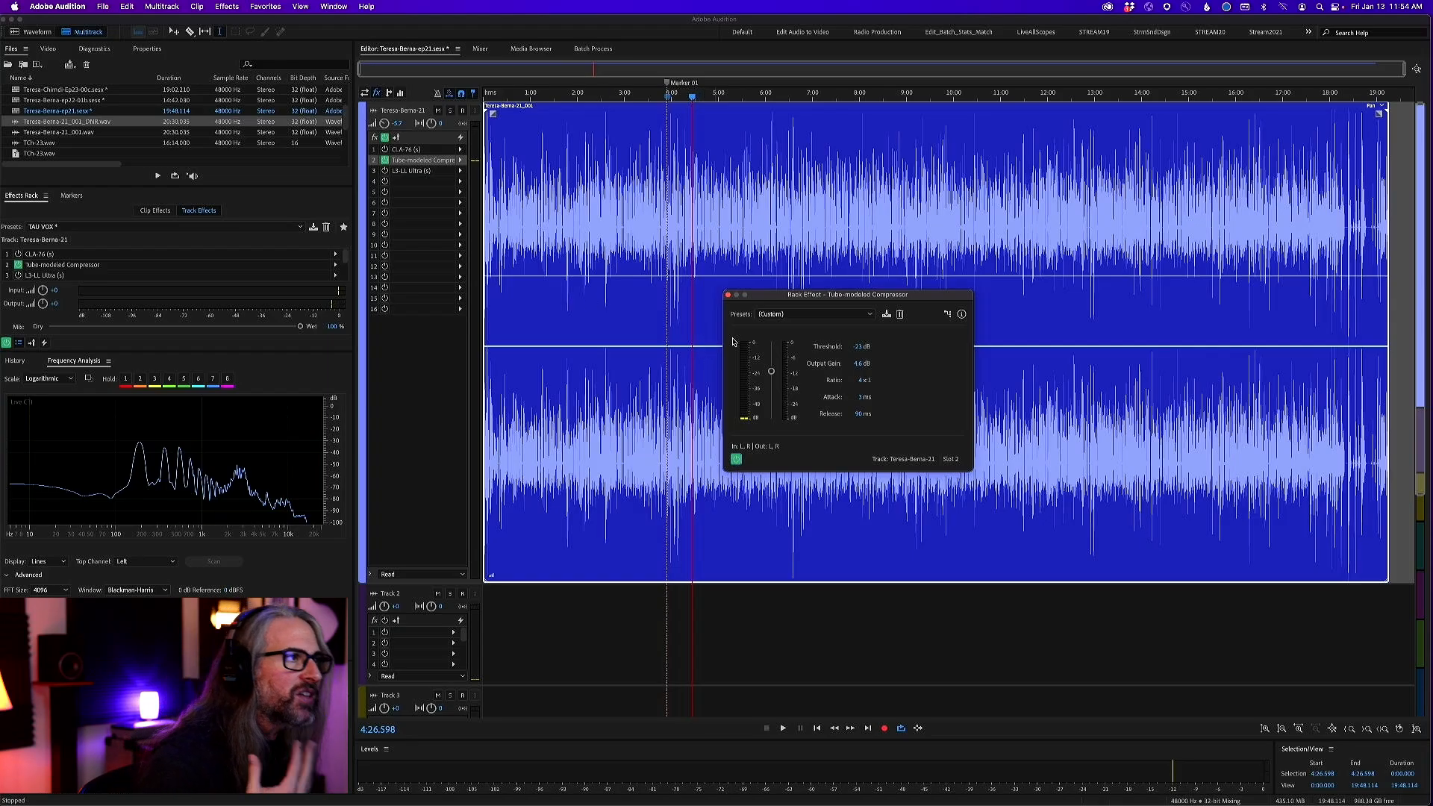
Close the Tube-modeled Compressor and switch it off in favor of the CLA-76 on the vocal track
left_click(728, 295)
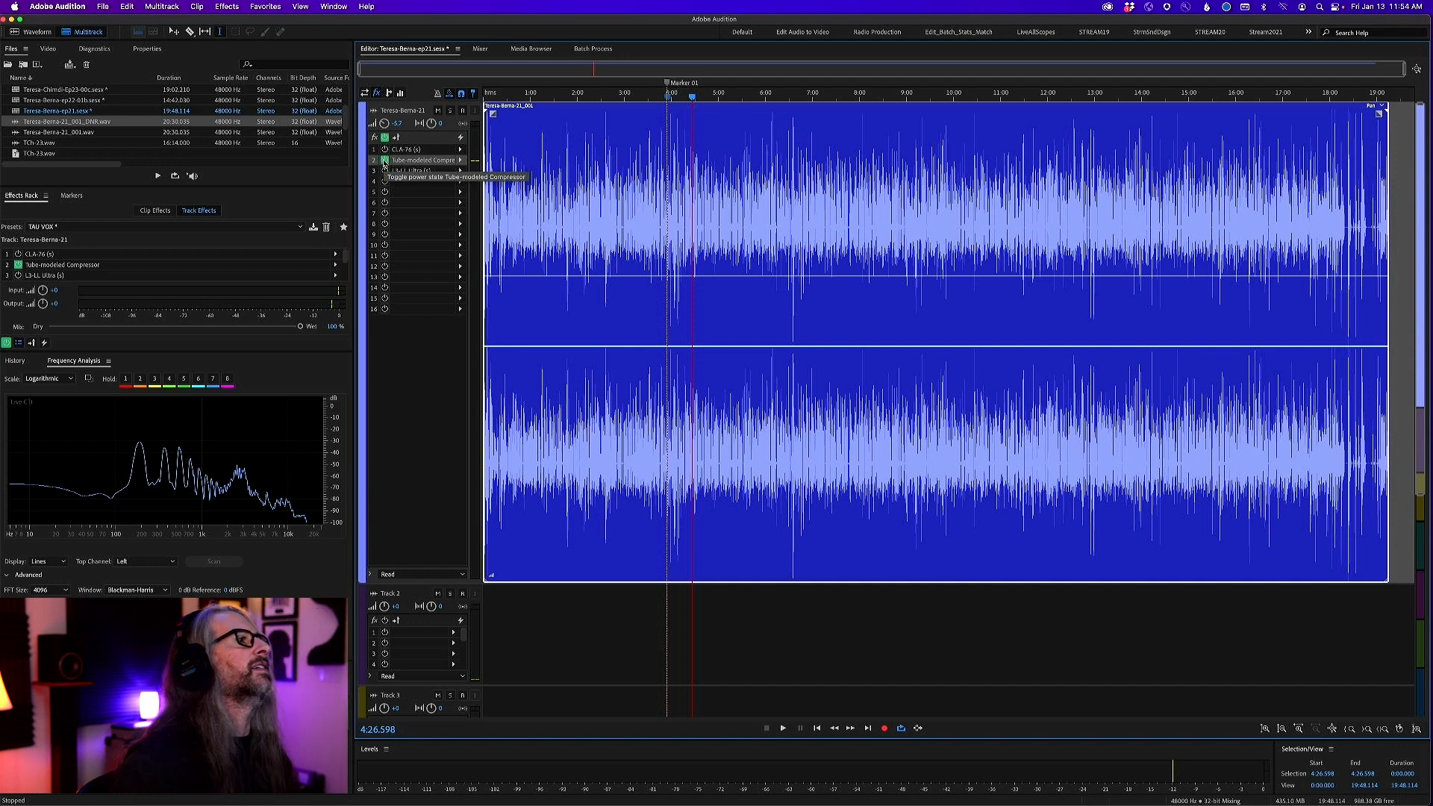
left_click(384, 160)
left_click(384, 149)
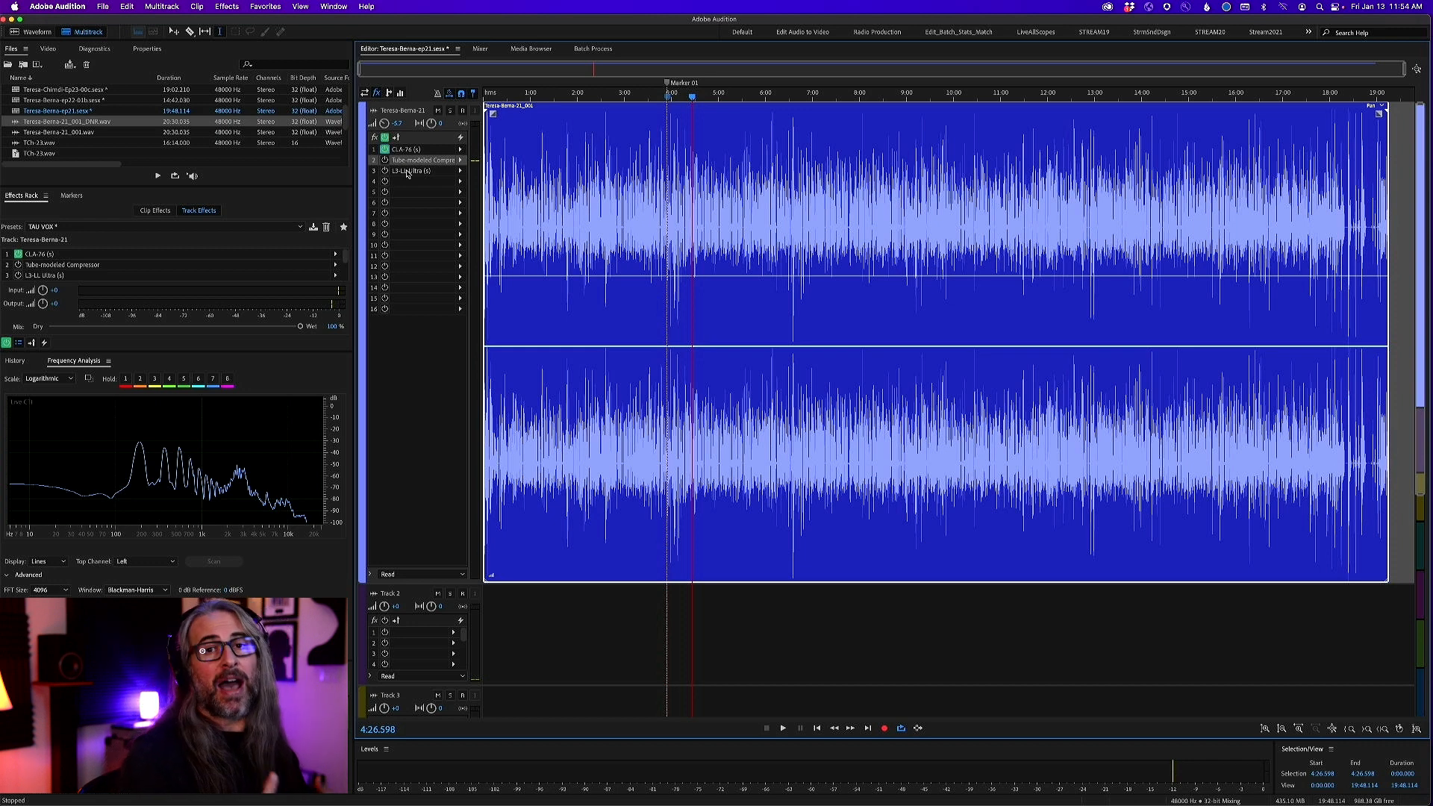
Open the L3-LL Ultra limiter in slot 3 and set the vocal track's volume to -3 dB
double_click(407, 172)
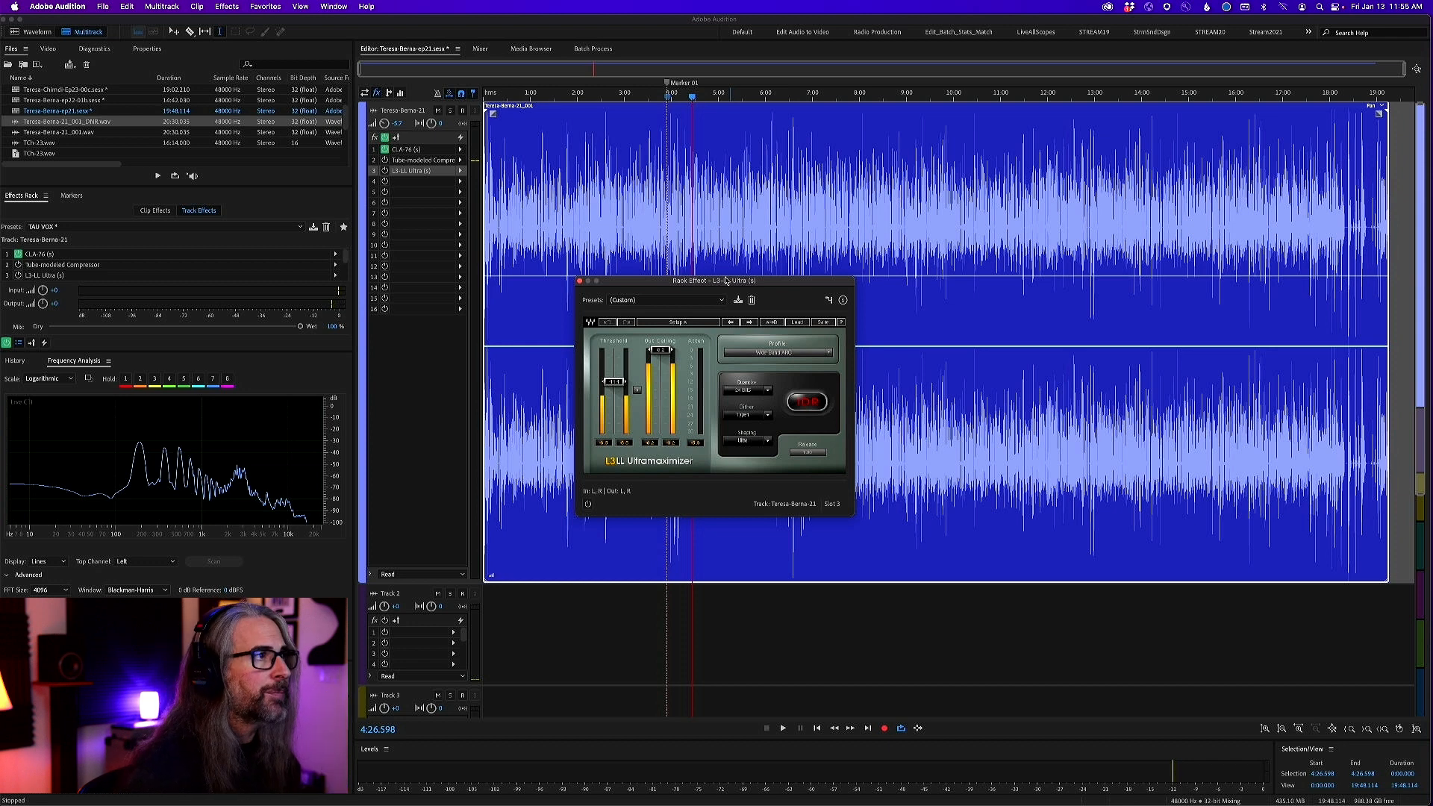
left_click_drag(724, 280, 822, 176)
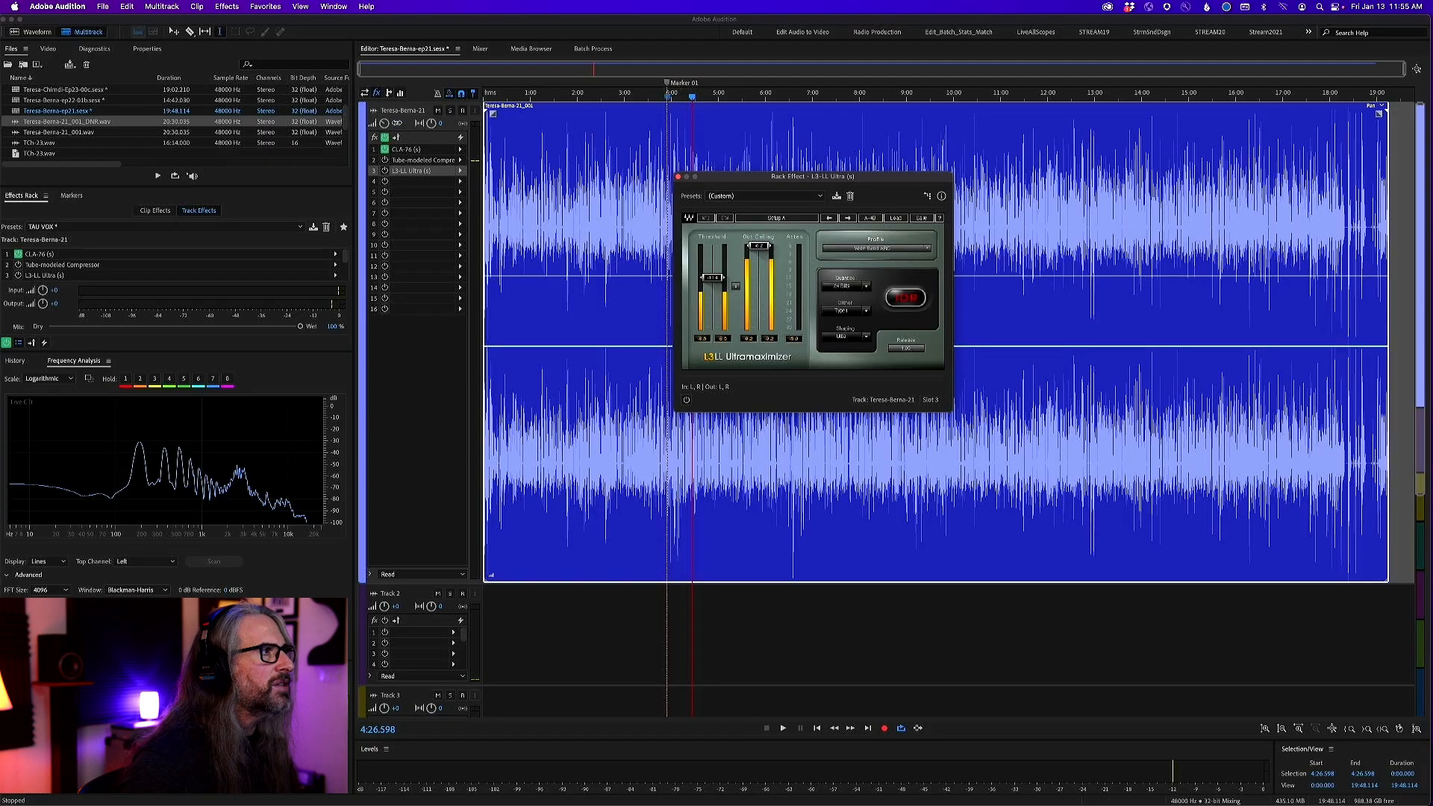
left_click(511, 149)
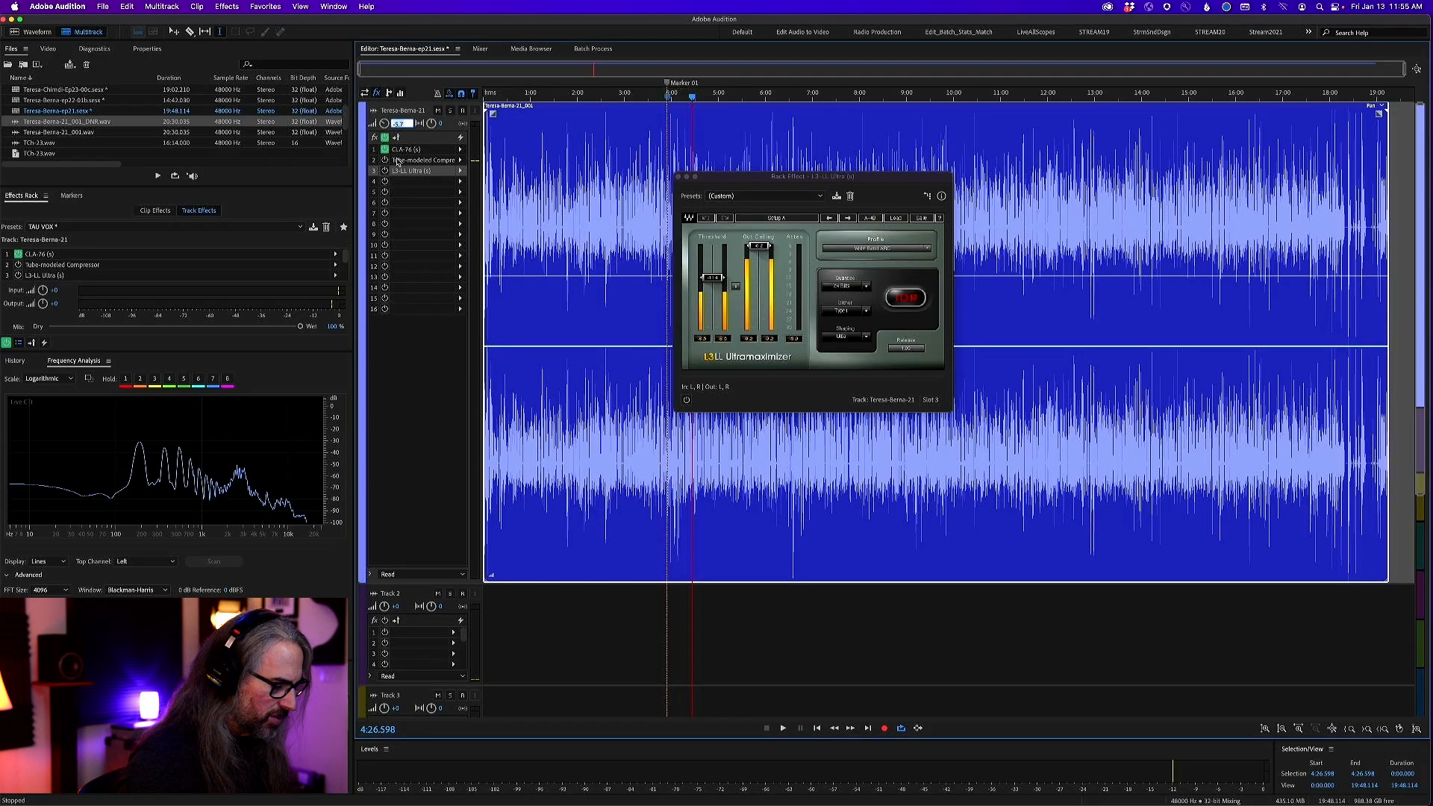
type("-3")
key("Return")
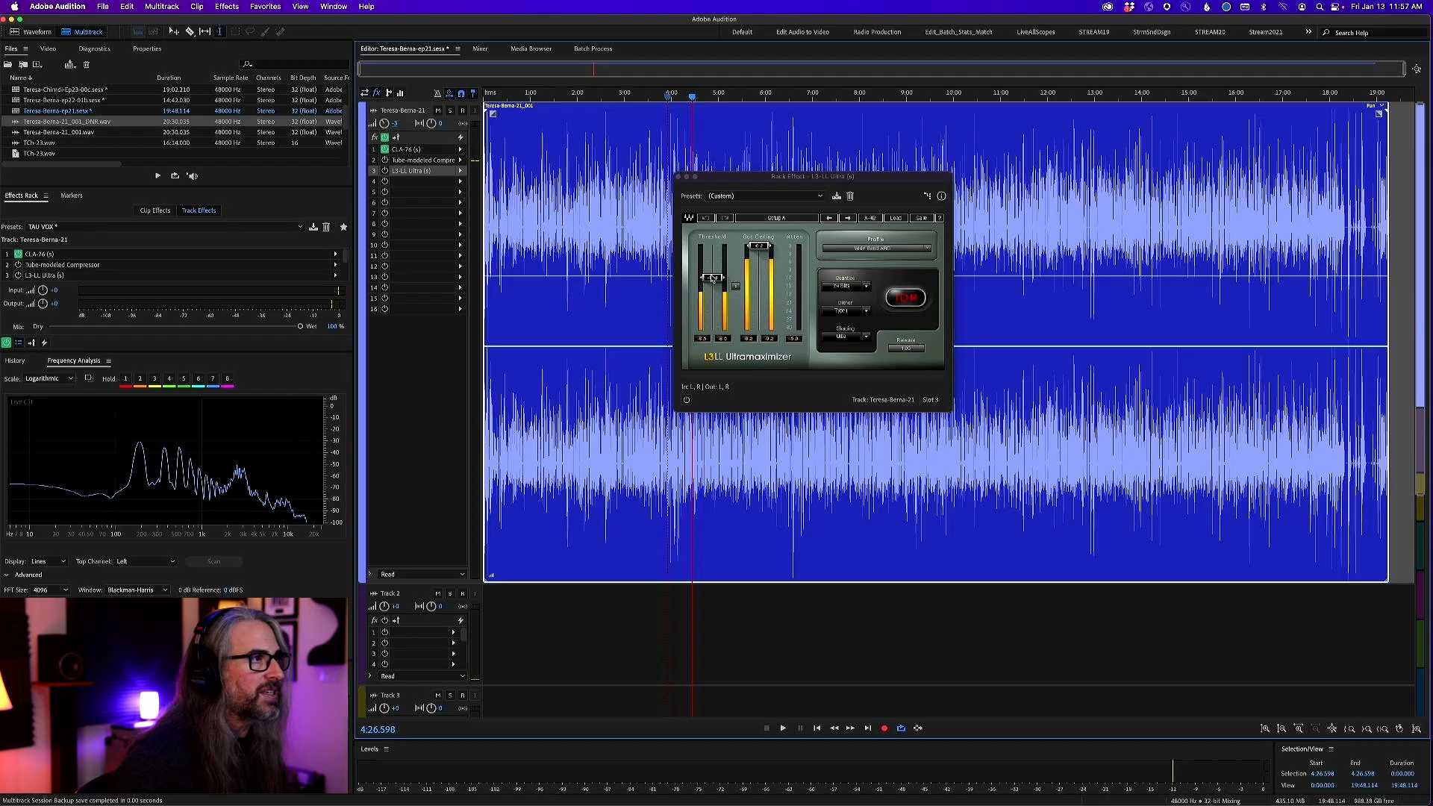
Enable the L3-LL limiter on the vocal track, play from about 9:36, and lower its threshold to limit the peaks
left_click_drag(721, 275, 713, 244)
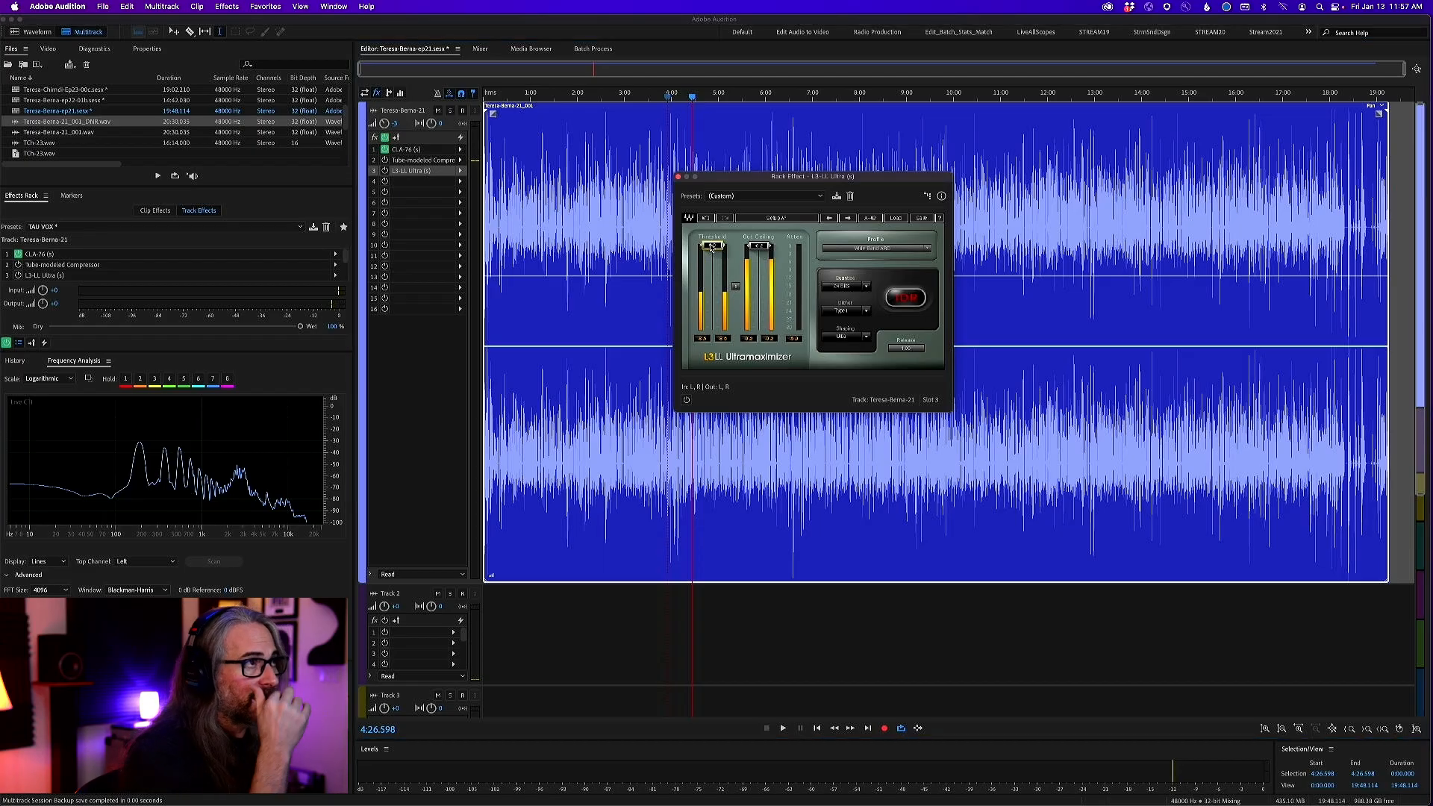
left_click_drag(694, 99, 939, 111)
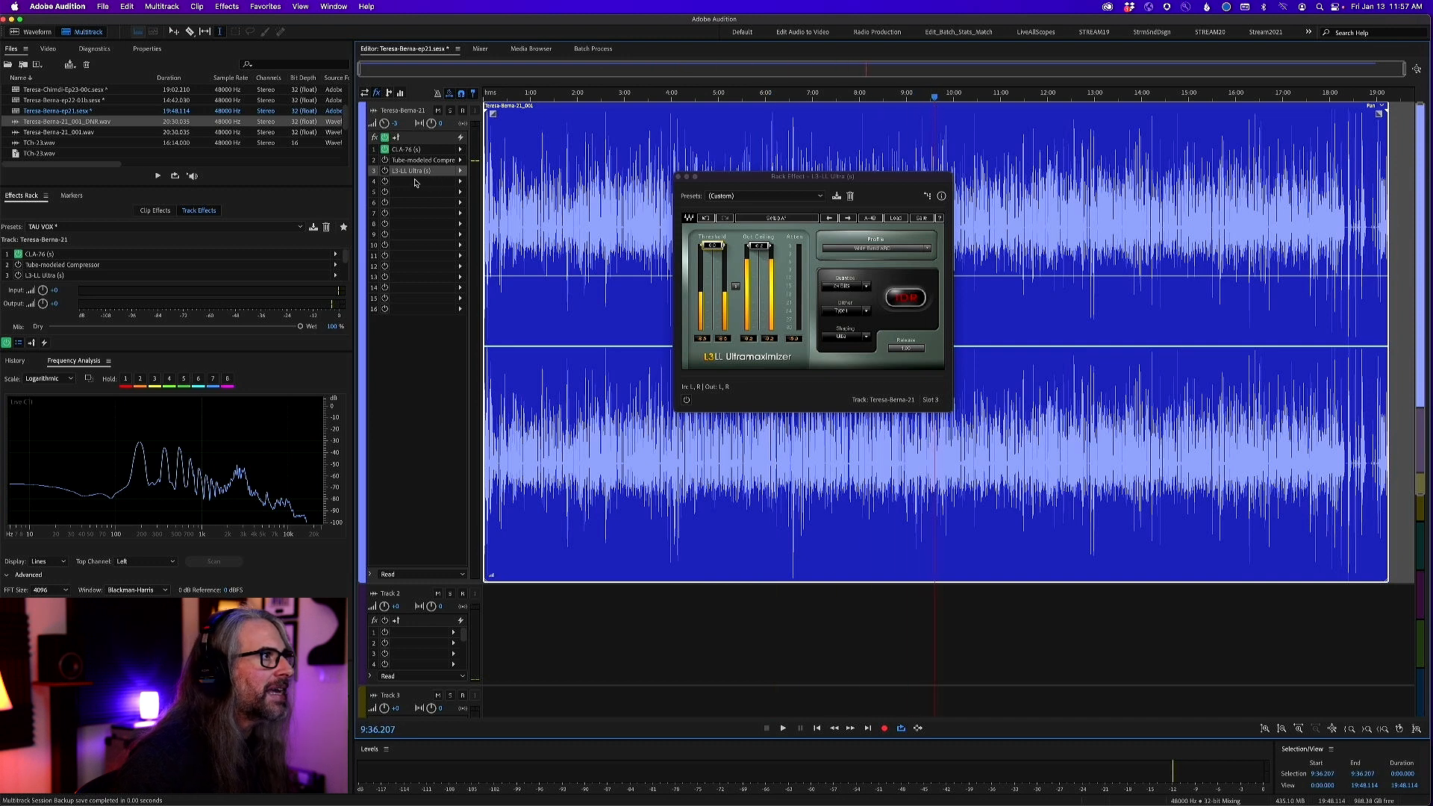
left_click(385, 171)
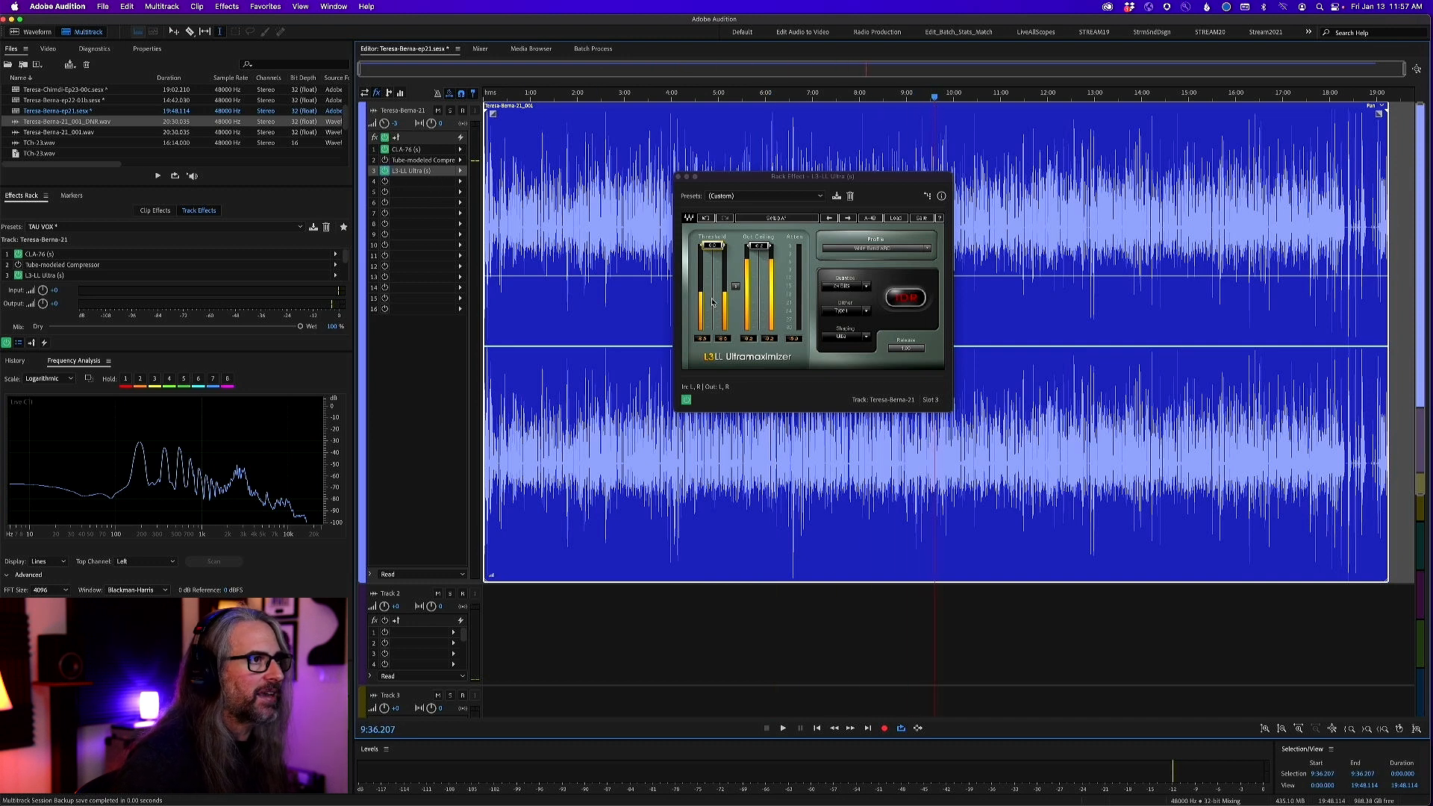
key("space")
left_click_drag(711, 245, 711, 277)
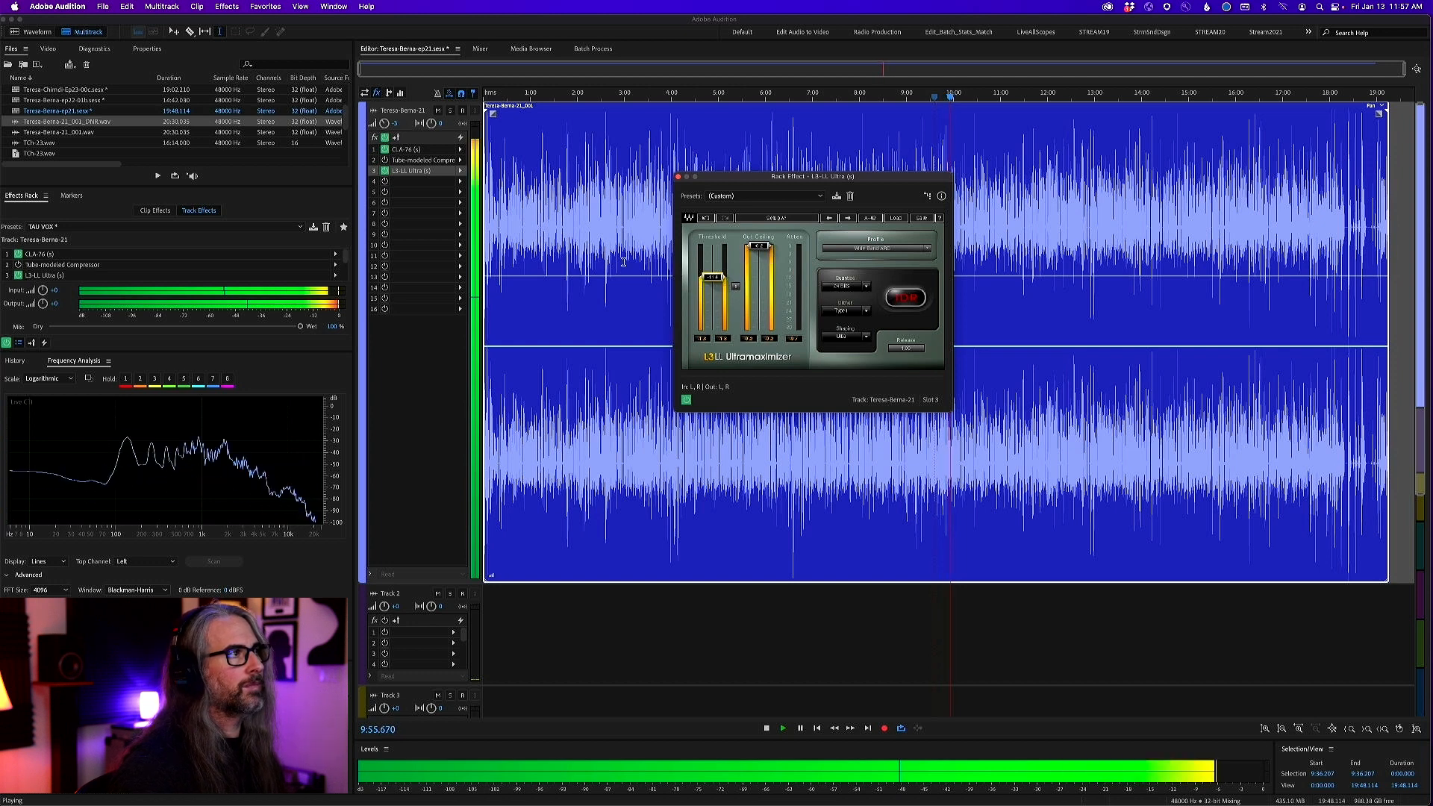
Bypass and re-enable the L3-LL limiter during playback to compare the levels, stop playback, and close the limiter
left_click(685, 401)
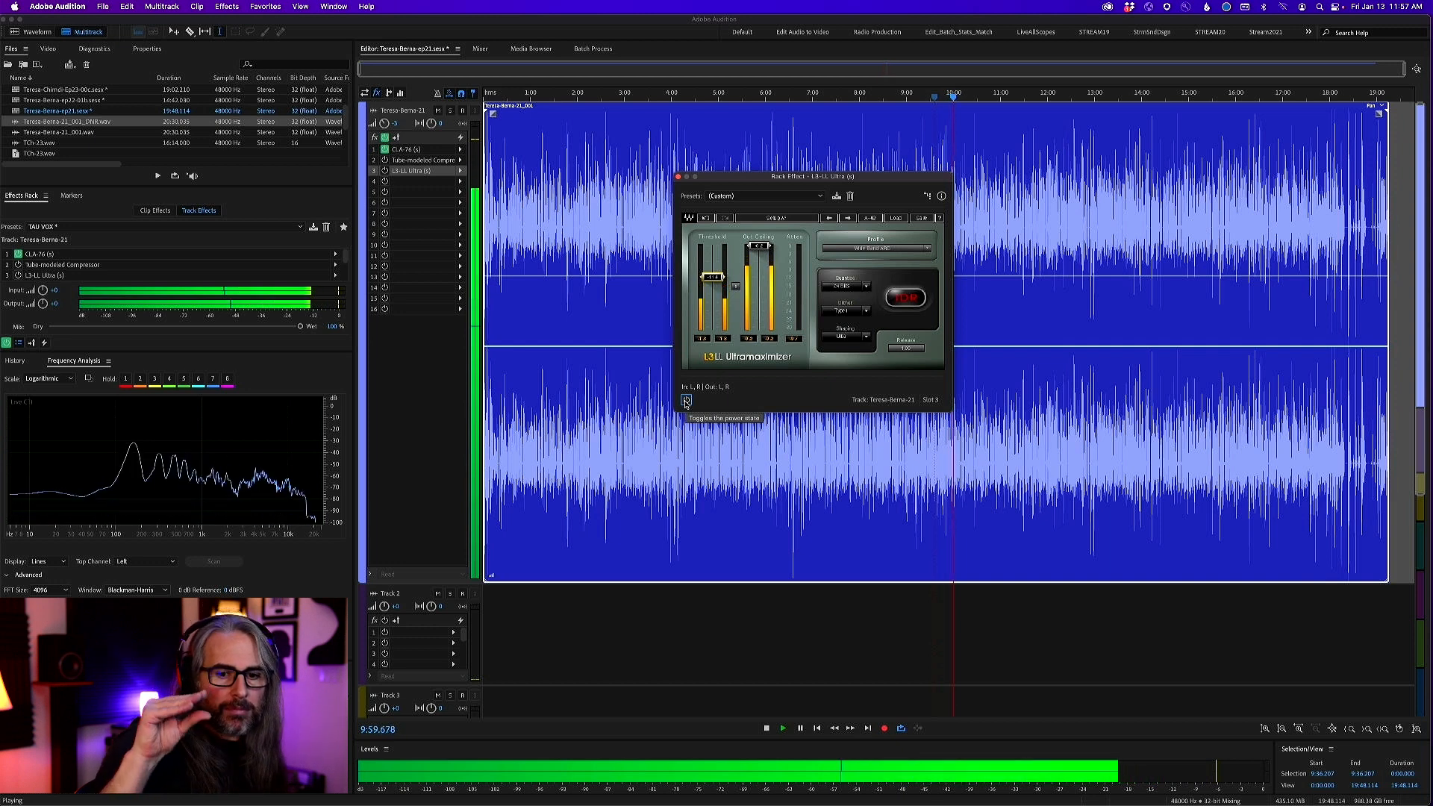
left_click(686, 401)
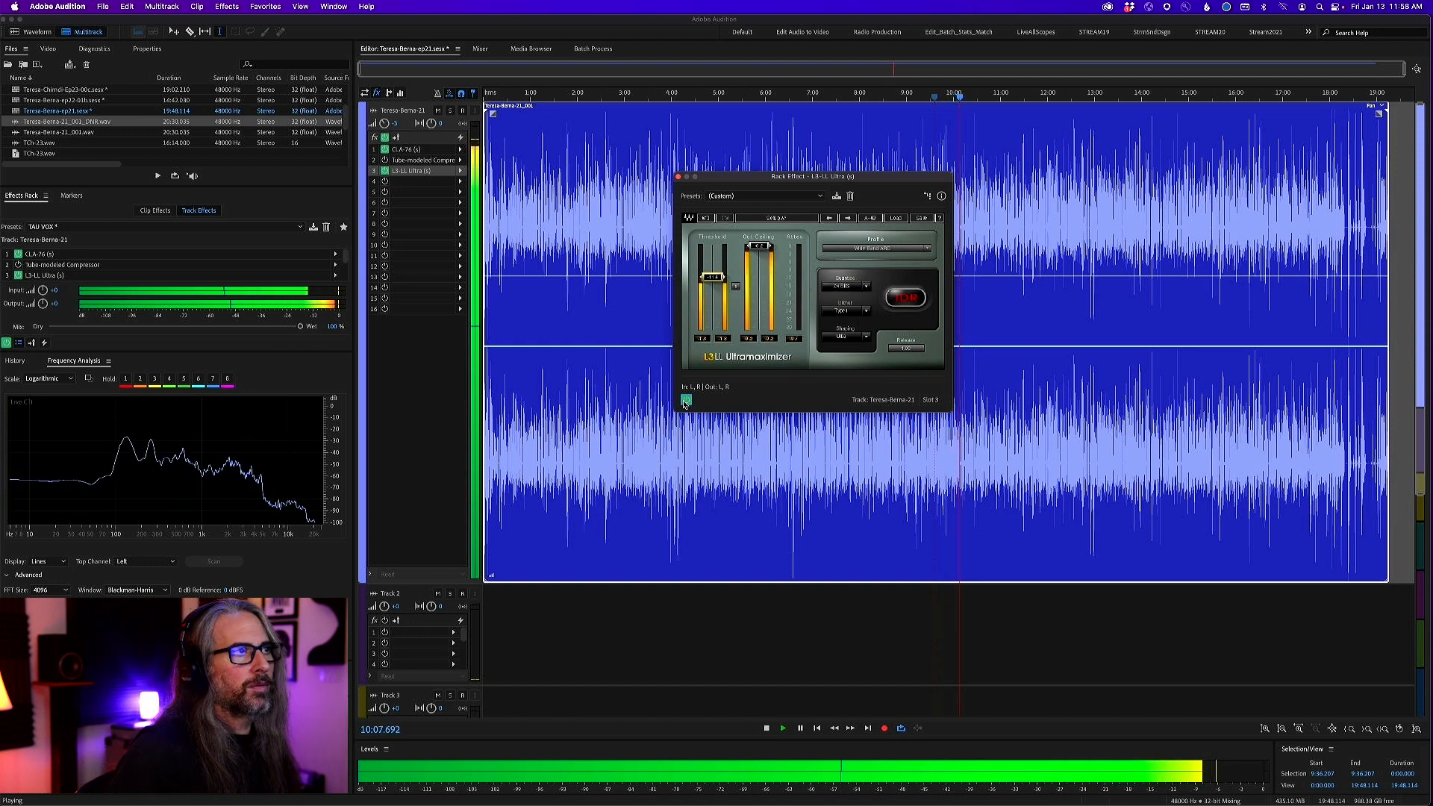
key("space")
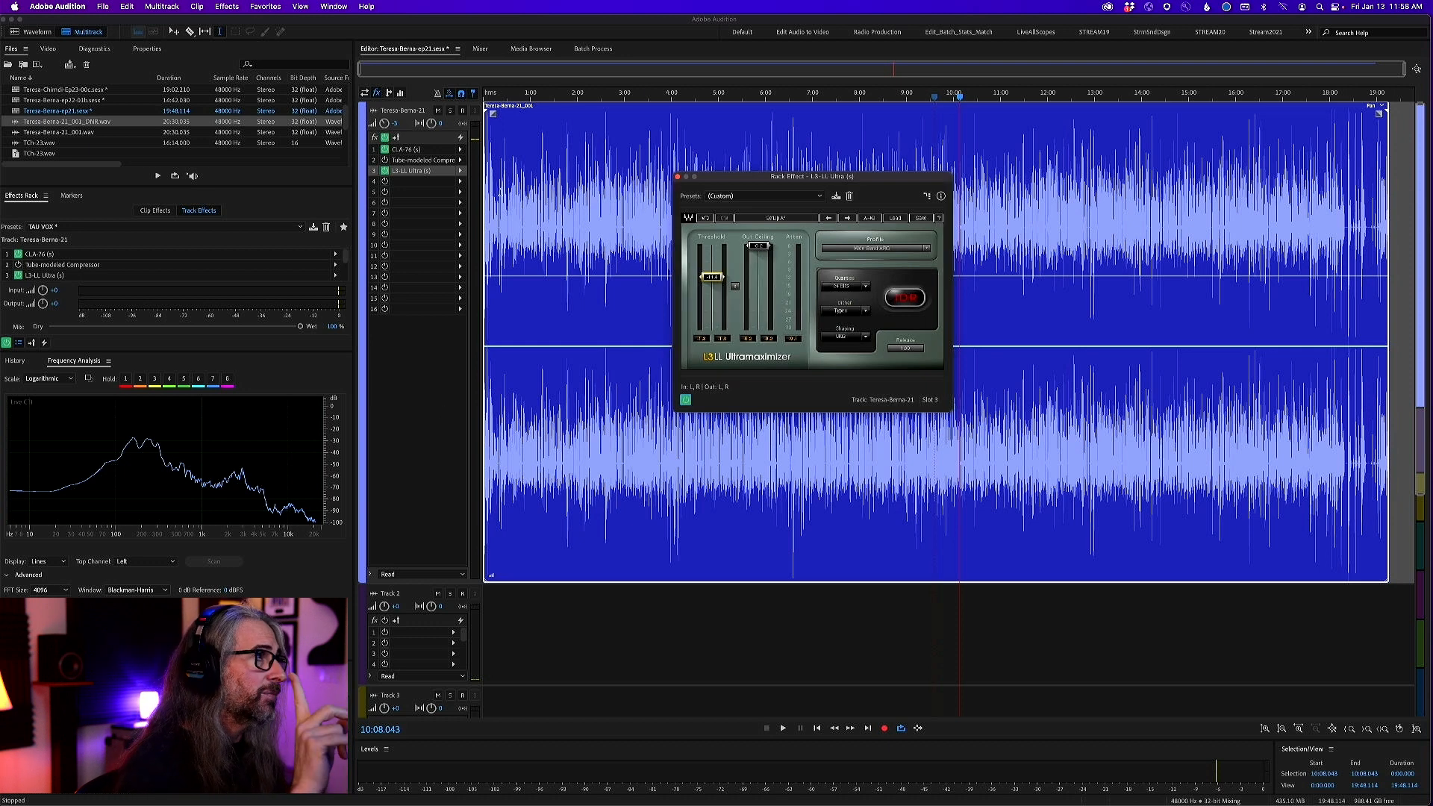
left_click(677, 177)
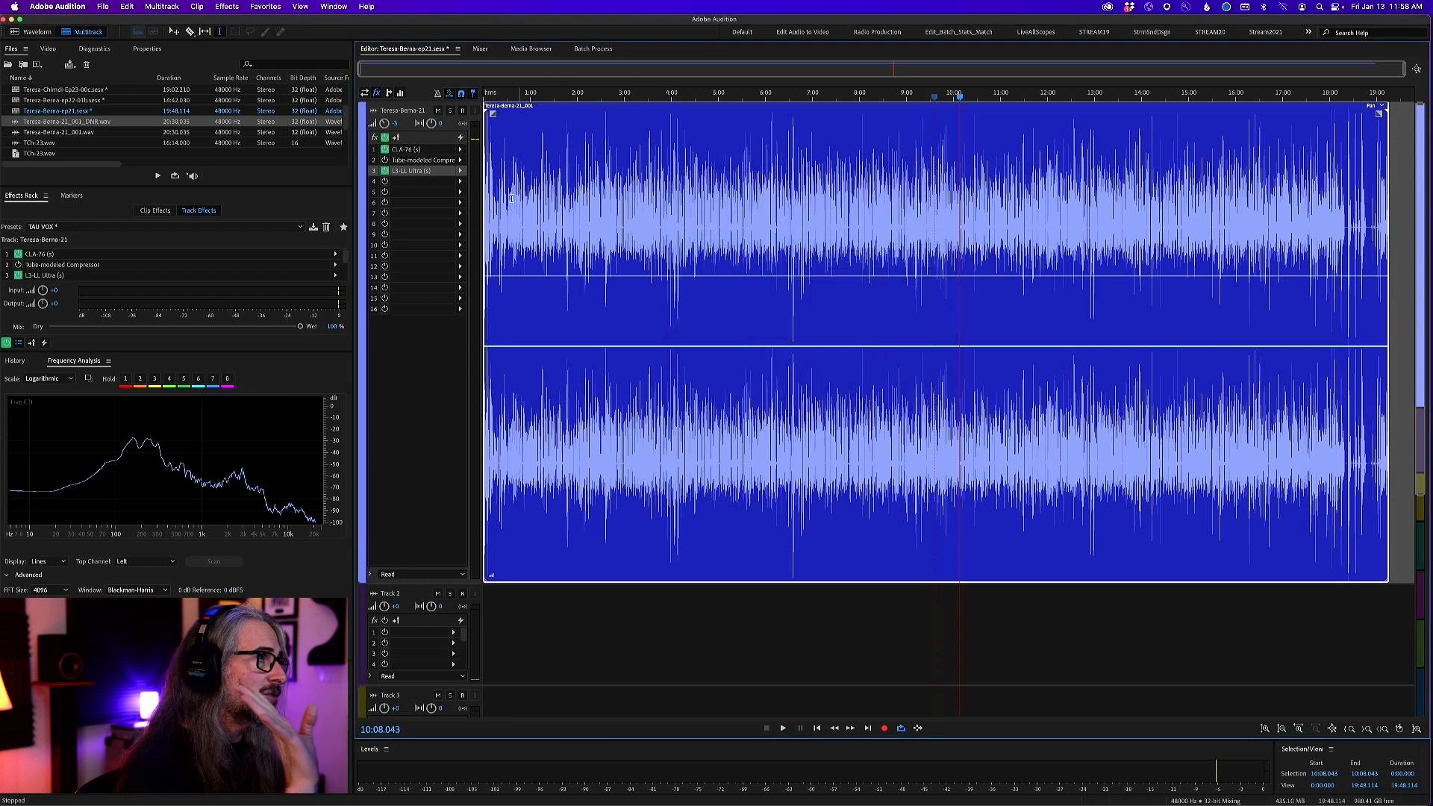
Add a Multiband Compressor in slot 4 of the vocal track and bypass all four of its frequency bands
left_click(459, 182)
mouse_move(509, 227)
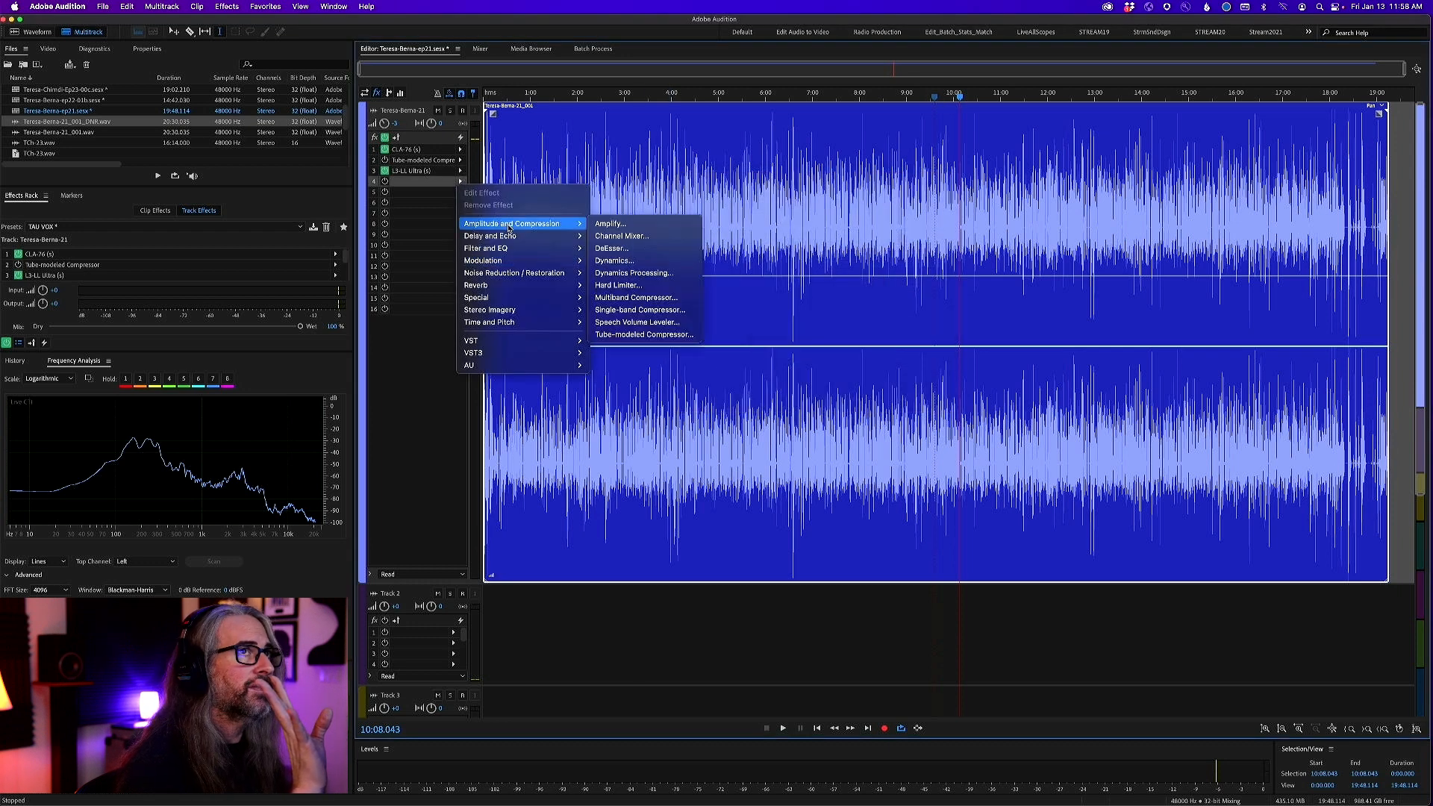
left_click(650, 299)
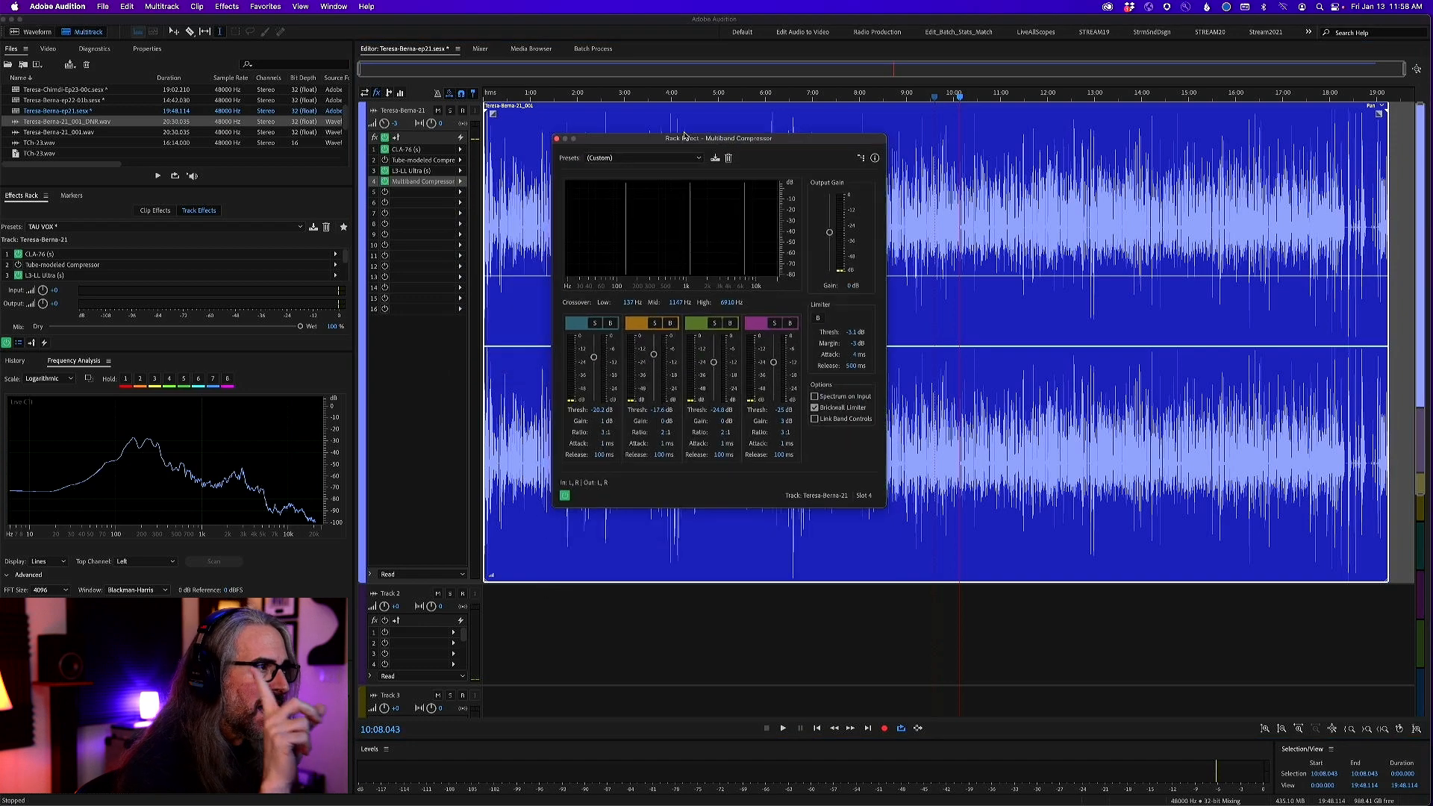
left_click(610, 319)
left_click(671, 319)
left_click(730, 319)
left_click(790, 319)
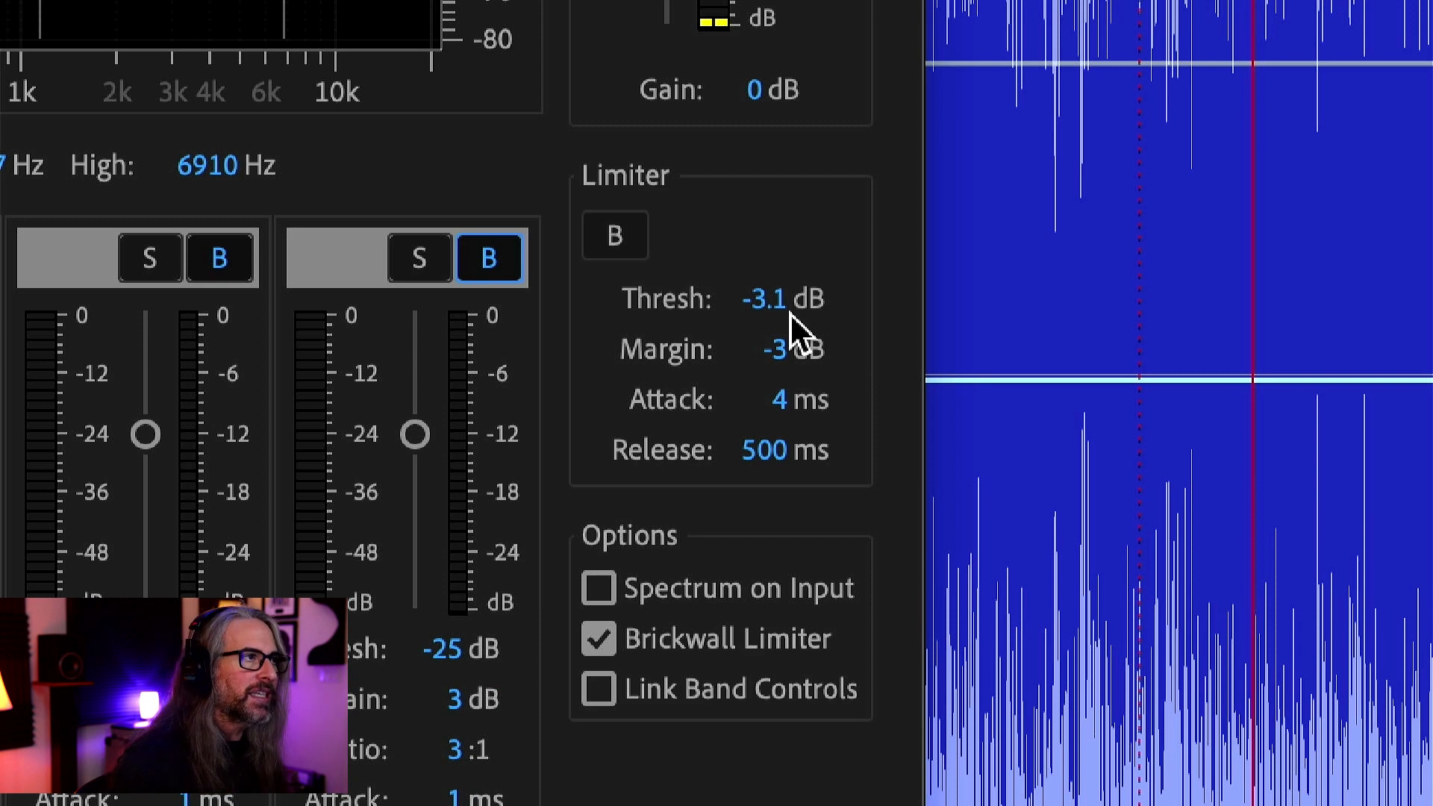
Set the margin of the Multiband Compressor's limiter section to -0.2 dB
left_click(776, 351)
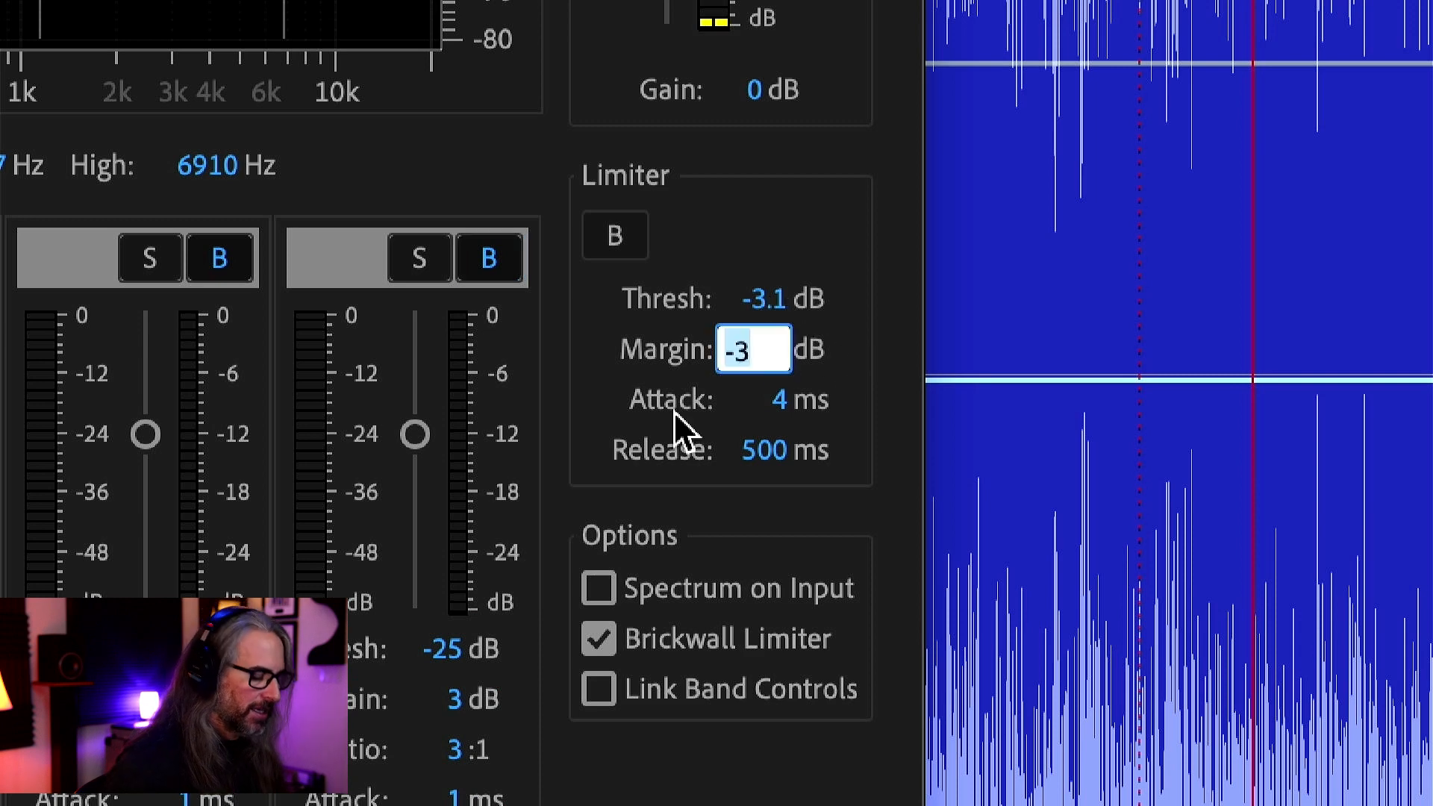
type("0.2")
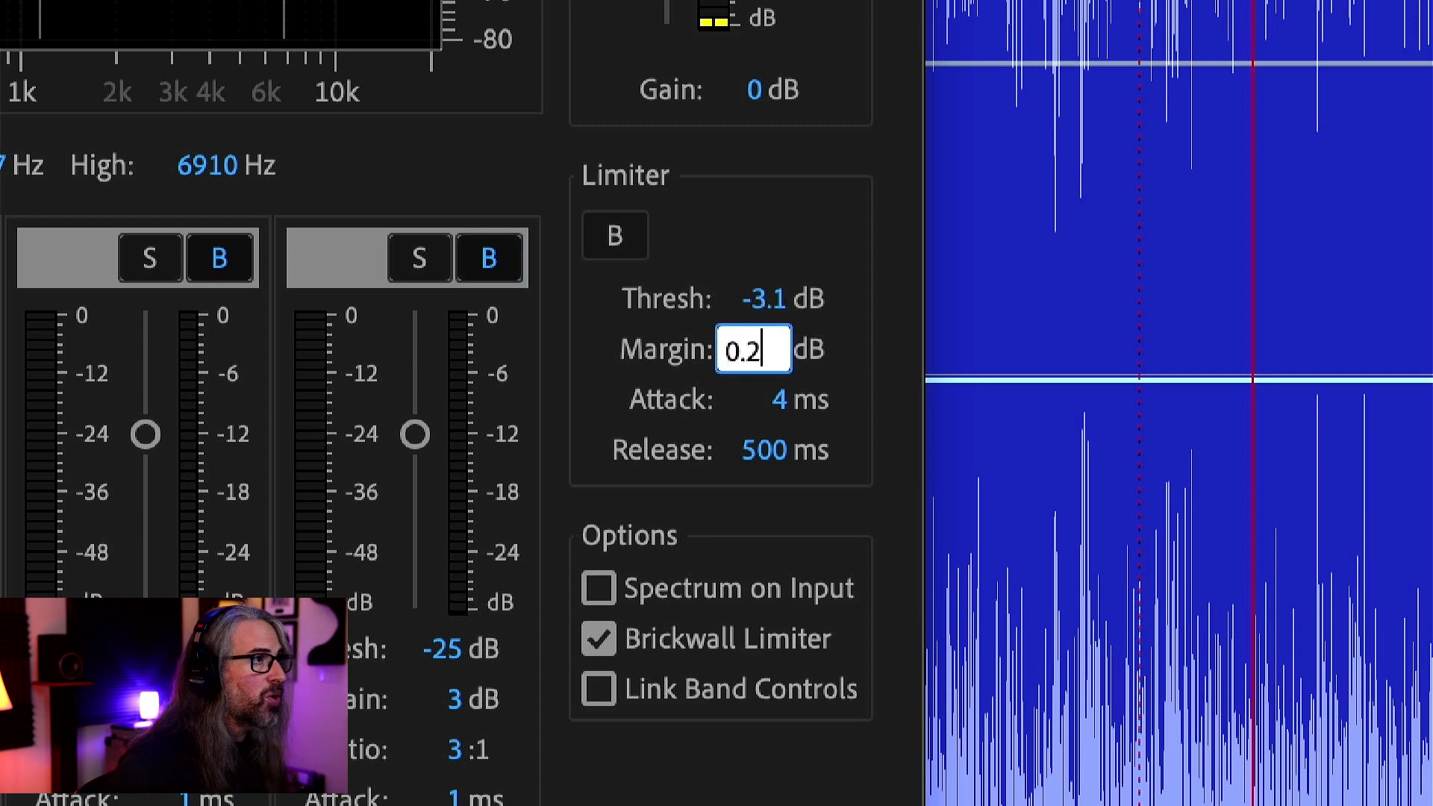
key("Return")
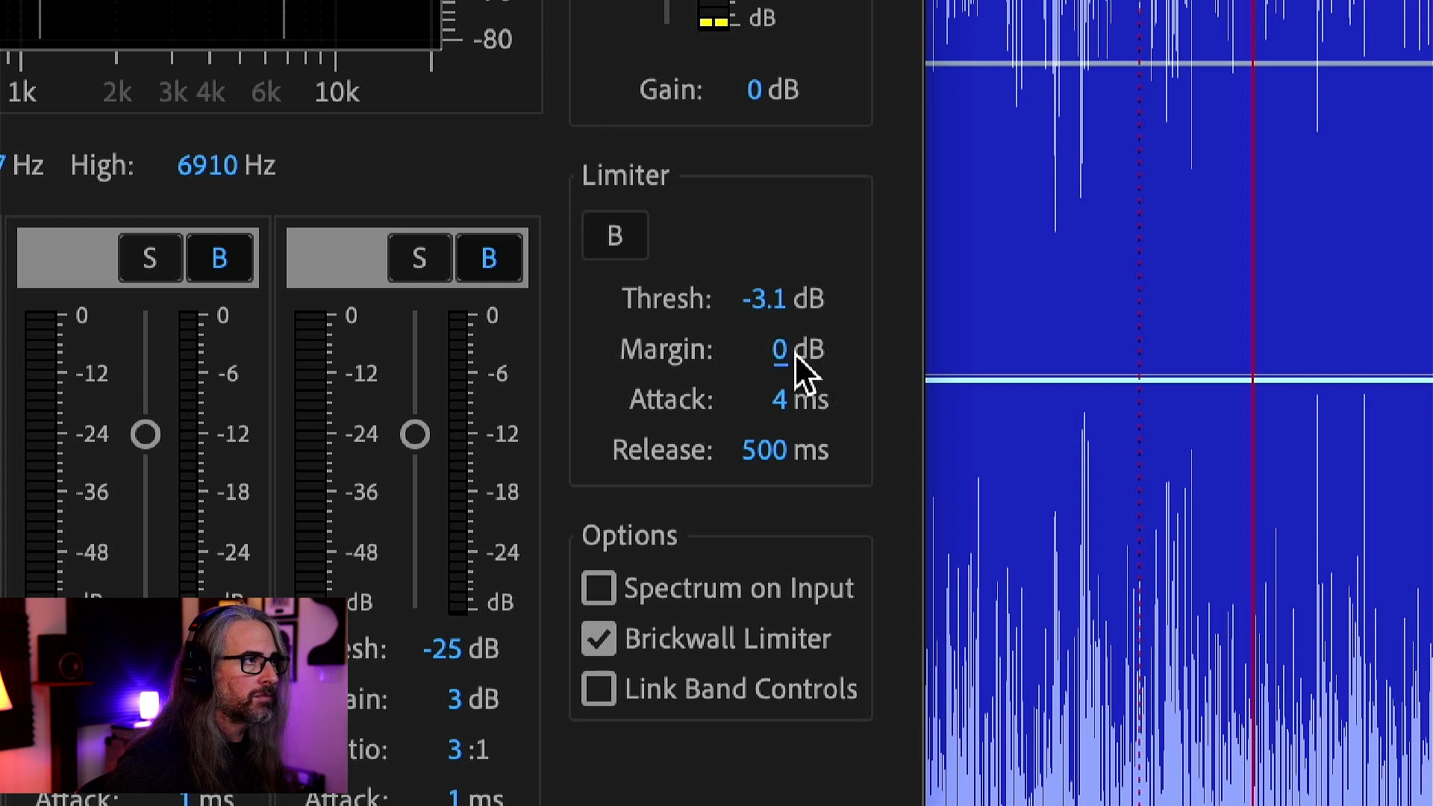
left_click_drag(793, 353, 774, 374)
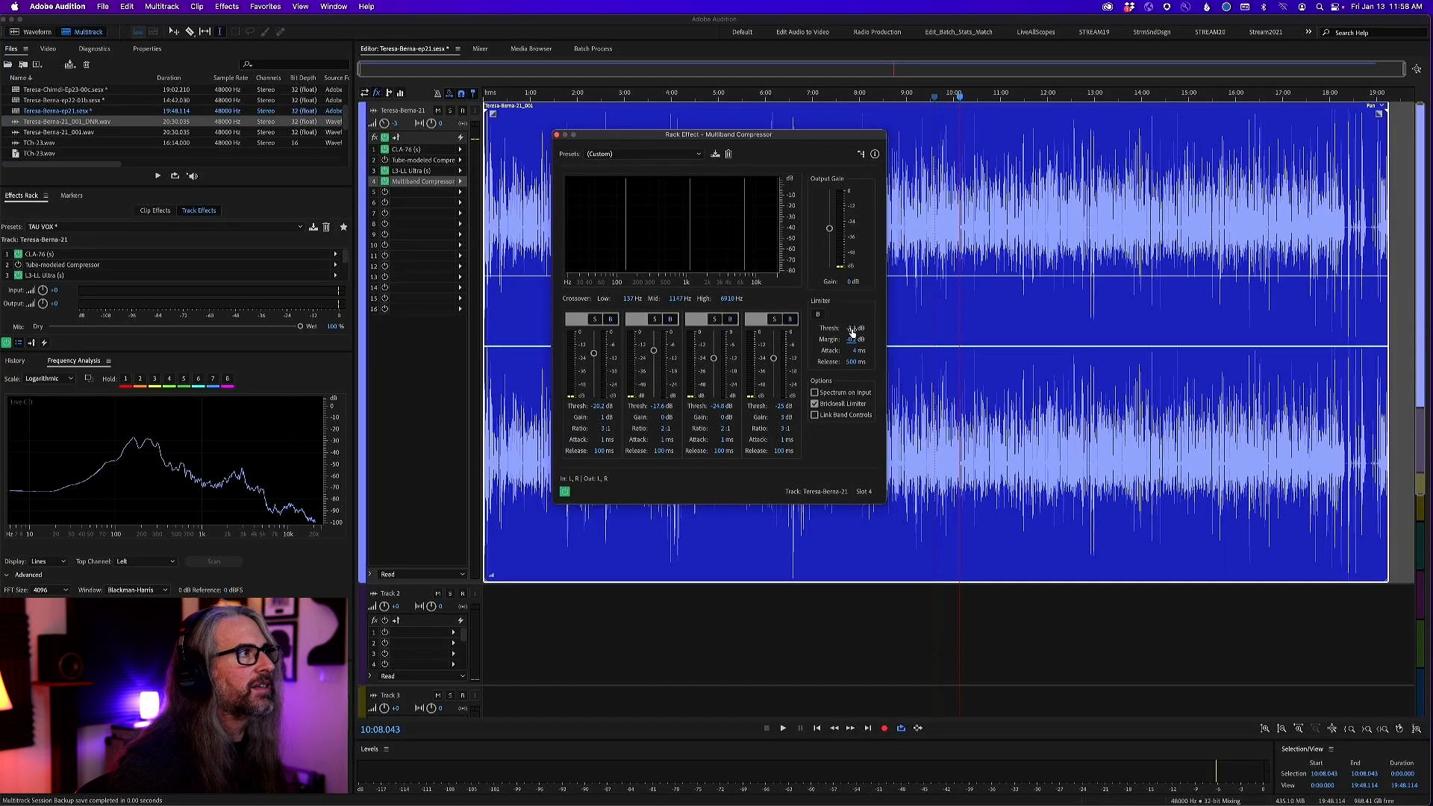
Switch off the L3-LL limiter, play from about 9:31, and lower the Multiband Compressor's limiter threshold to -11.3 dB
left_click(385, 170)
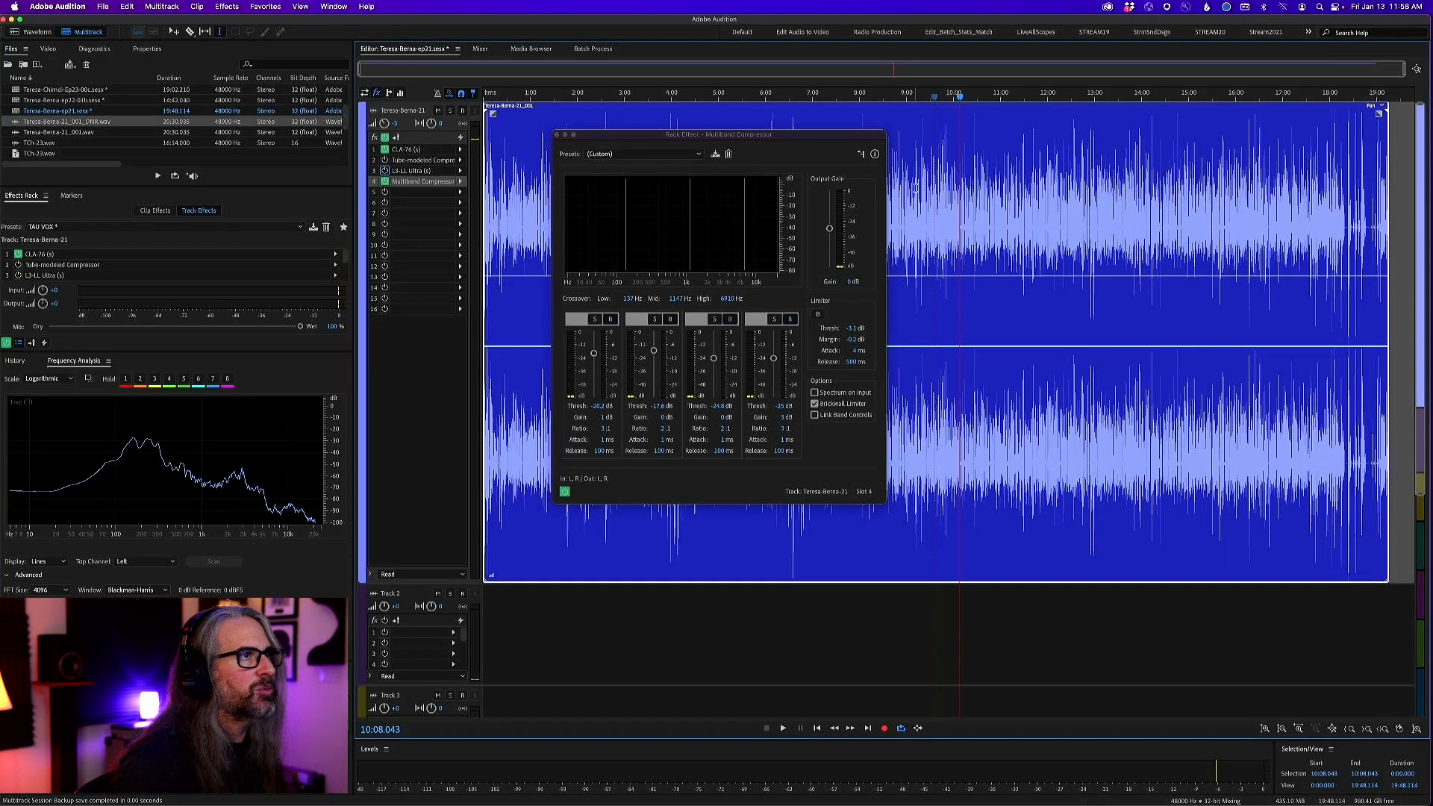
left_click(931, 95)
key("space")
left_click_drag(854, 327, 798, 324)
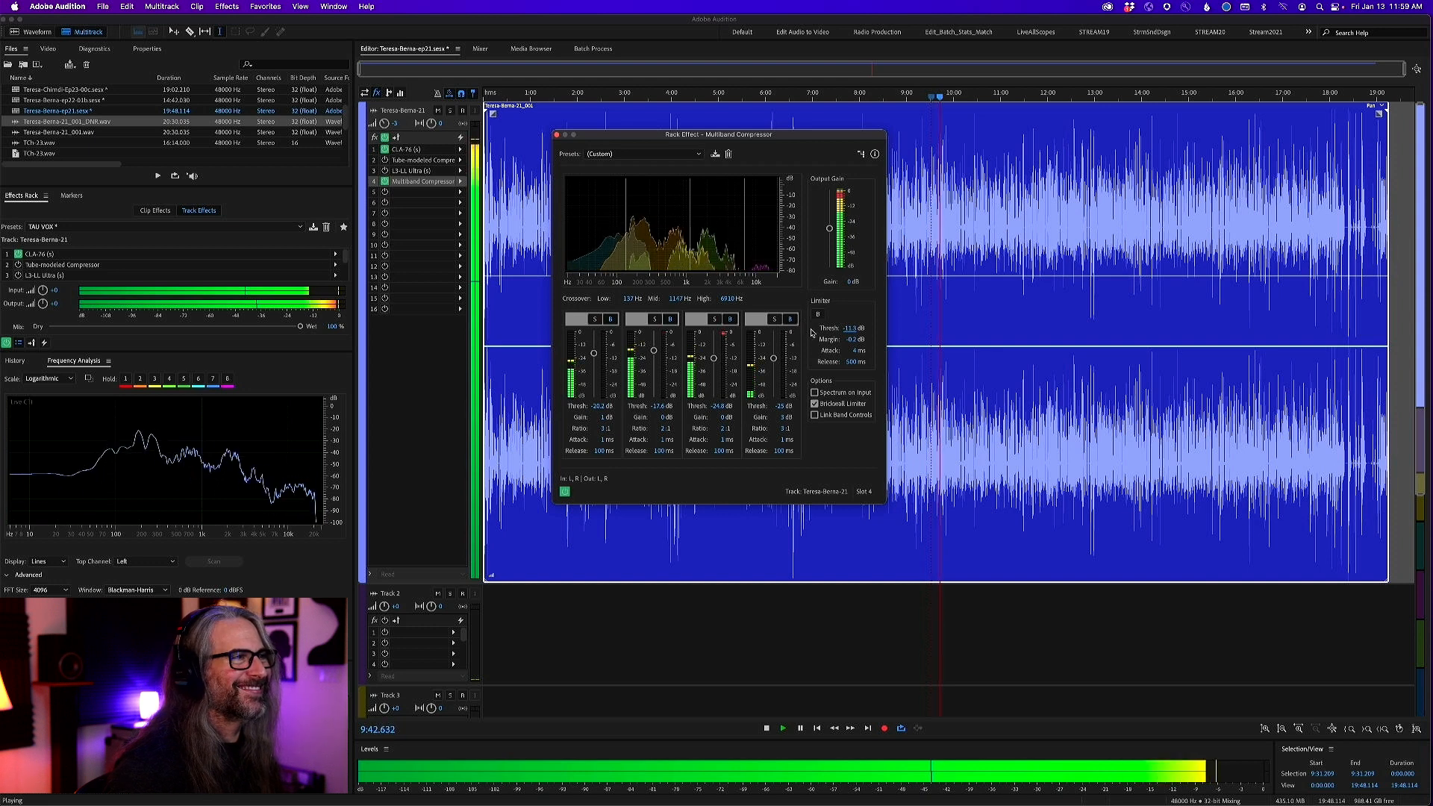
Bypass and re-enable the Multiband Compressor during playback to compare its limiting, stop playback, and close the effect
left_click(565, 491)
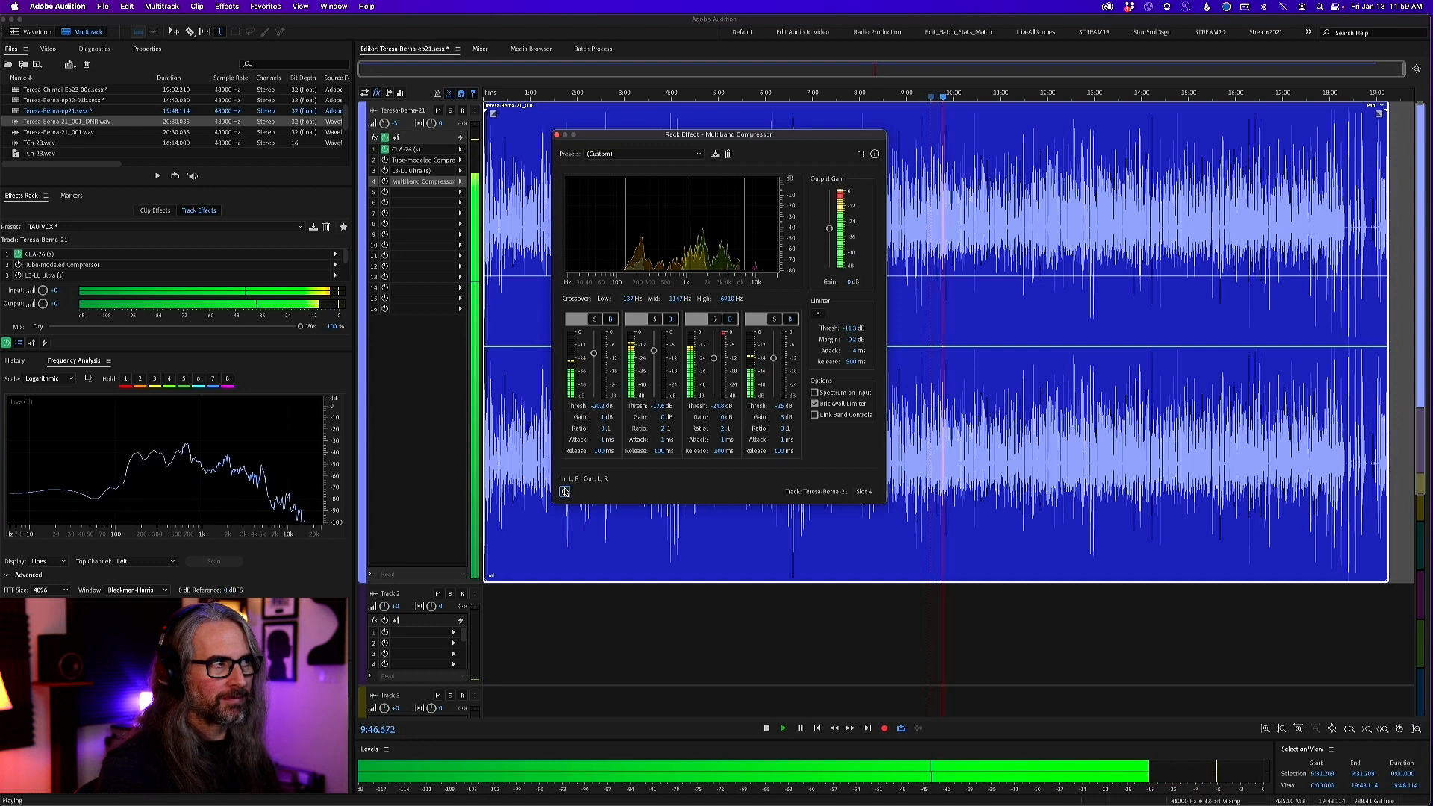
left_click(565, 491)
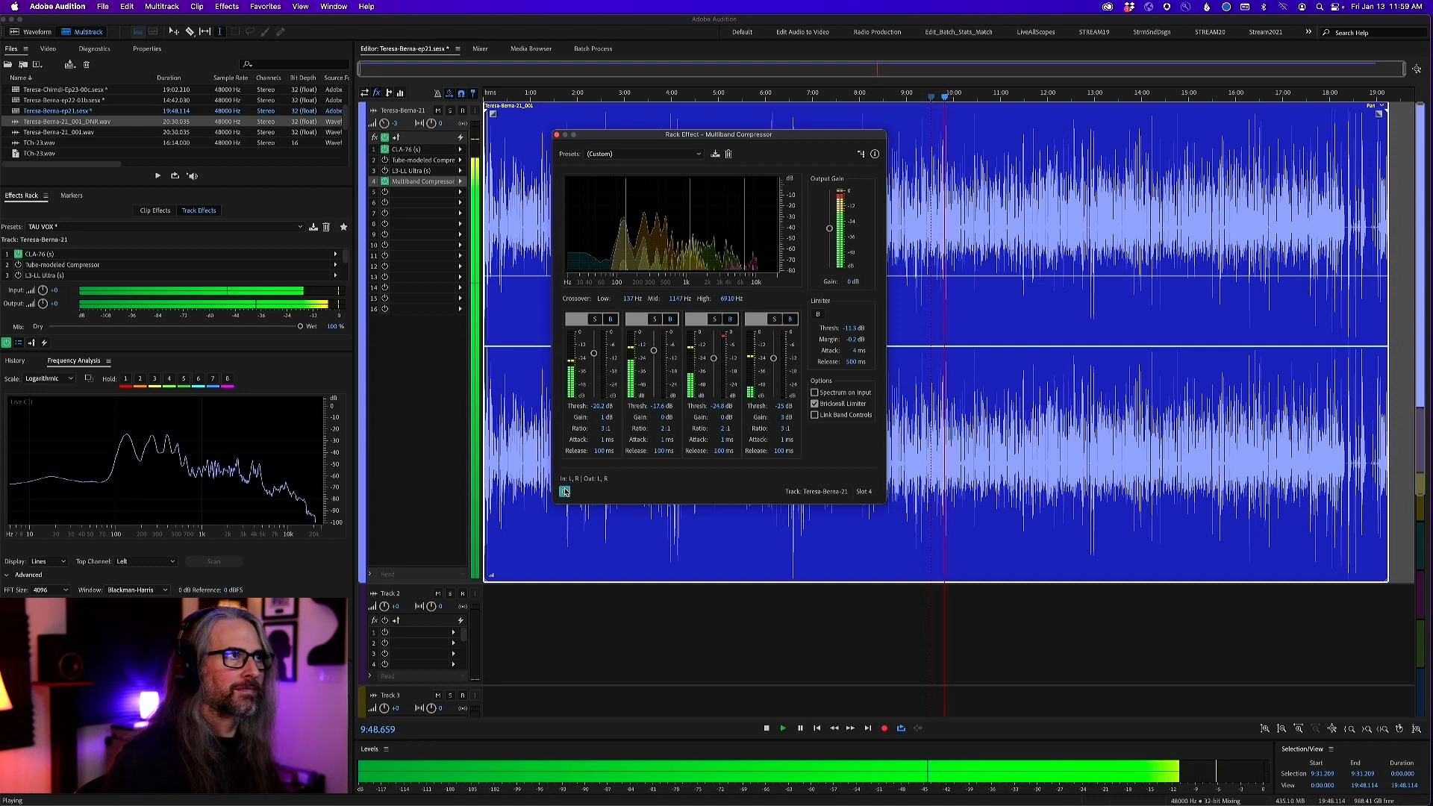
key("space")
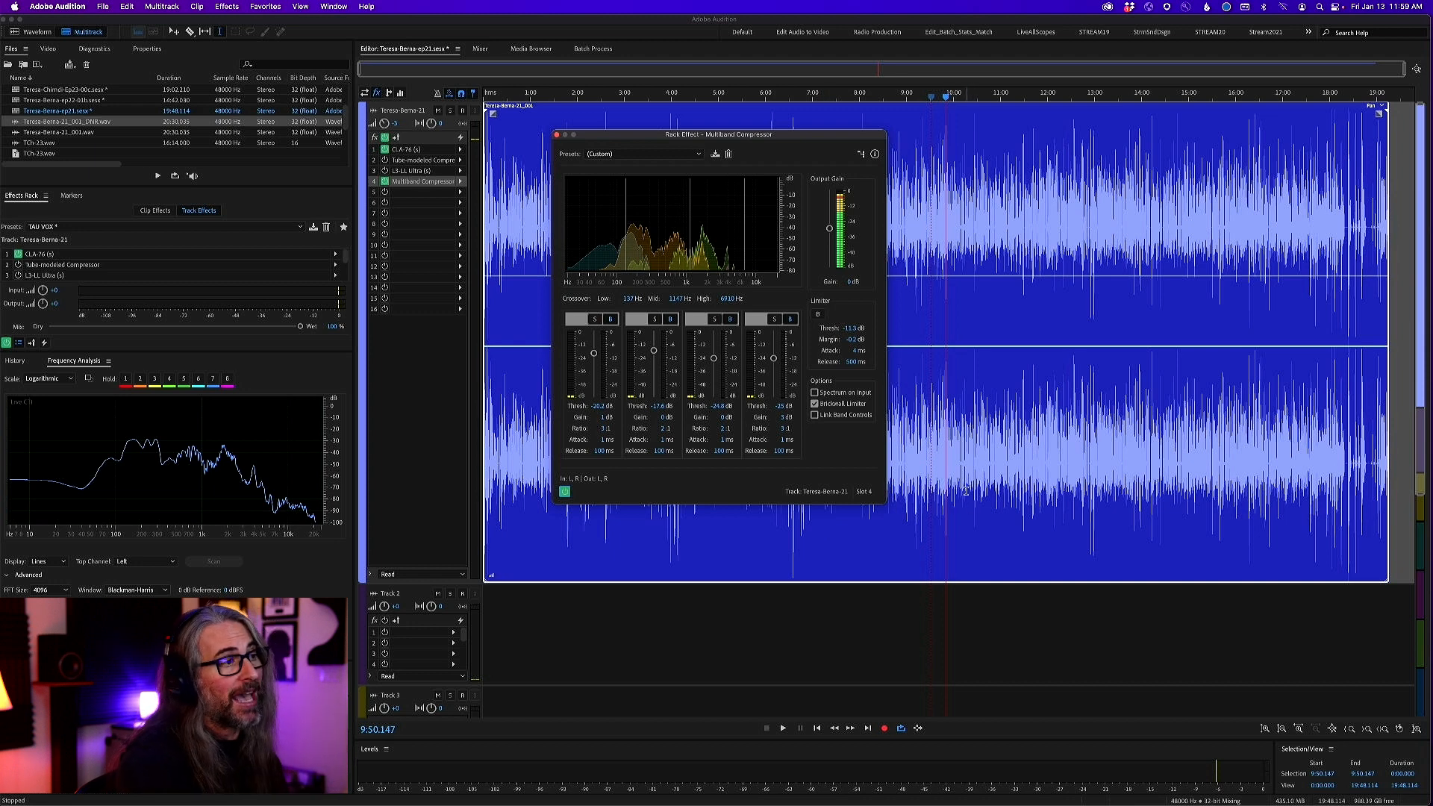
left_click(557, 136)
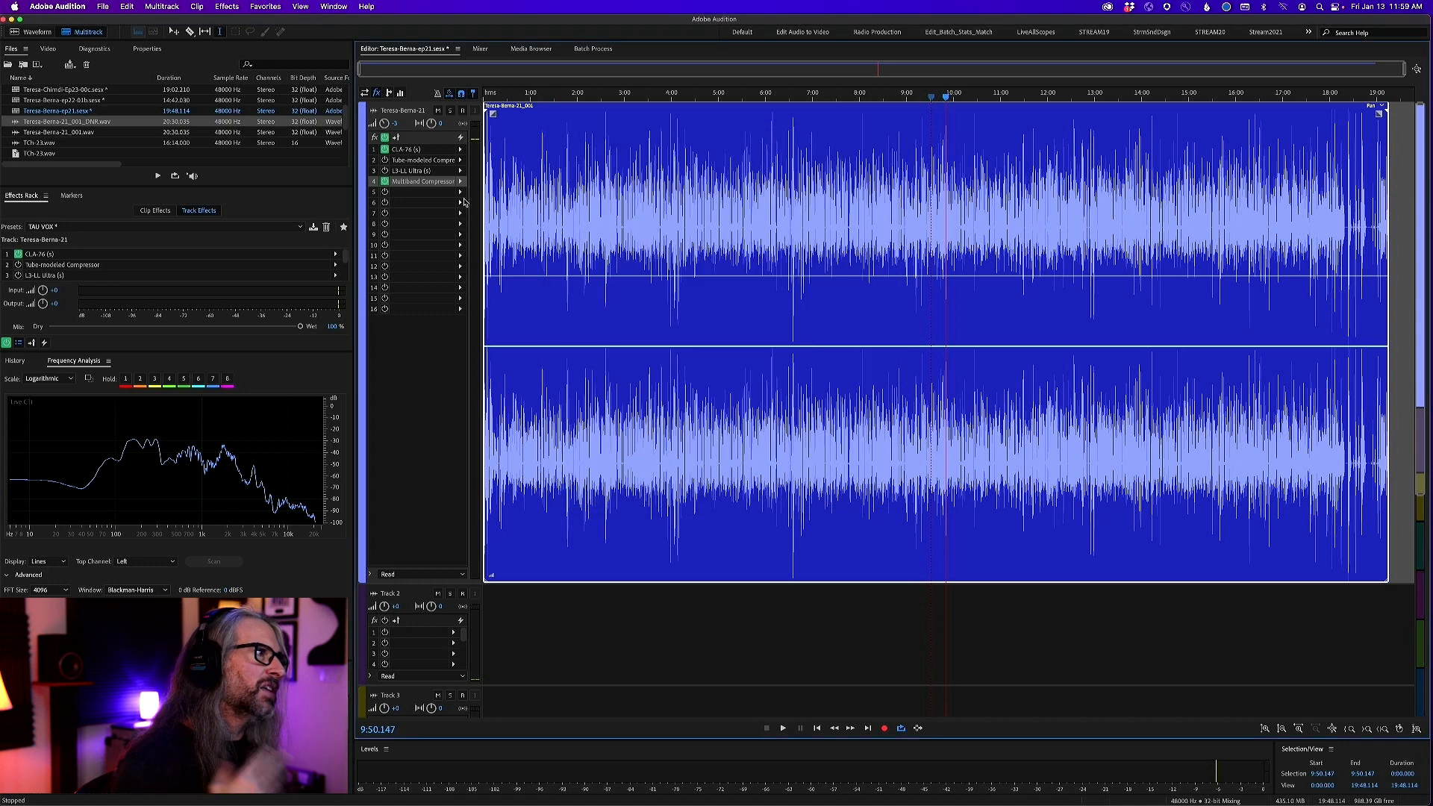
Remove the Multiband Compressor from slot 4 and switch the L3-LL limiter back on
left_click(460, 183)
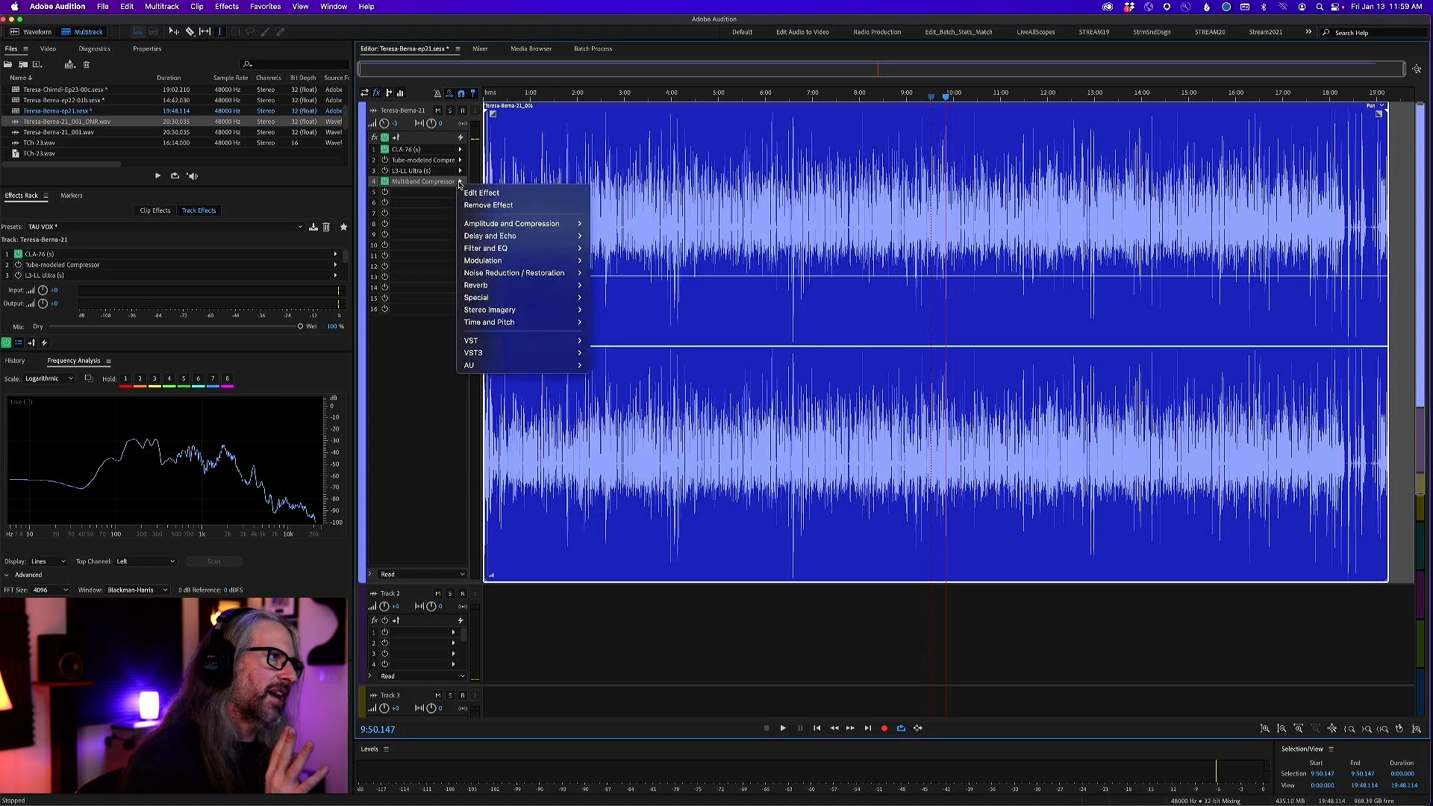
left_click(493, 206)
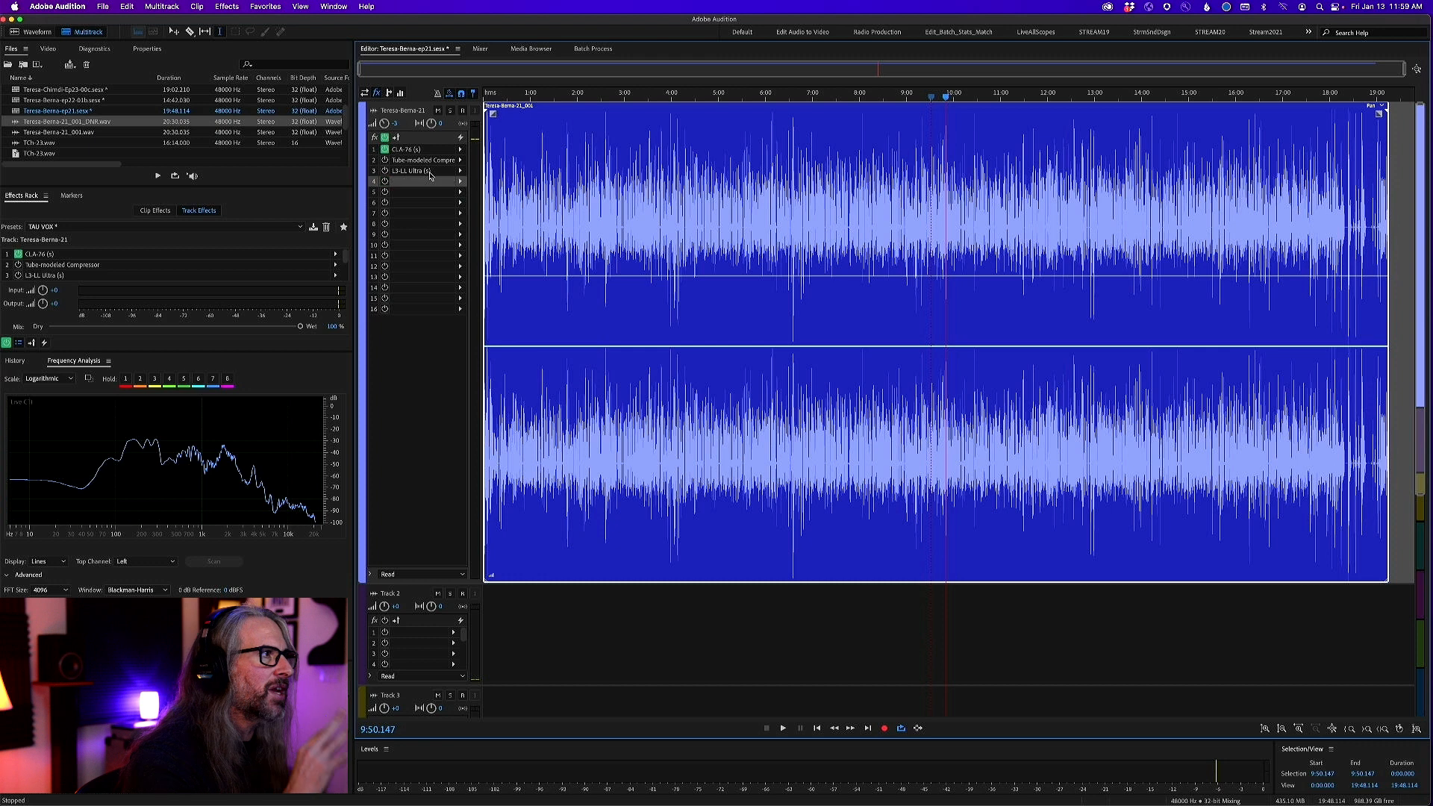
left_click(385, 171)
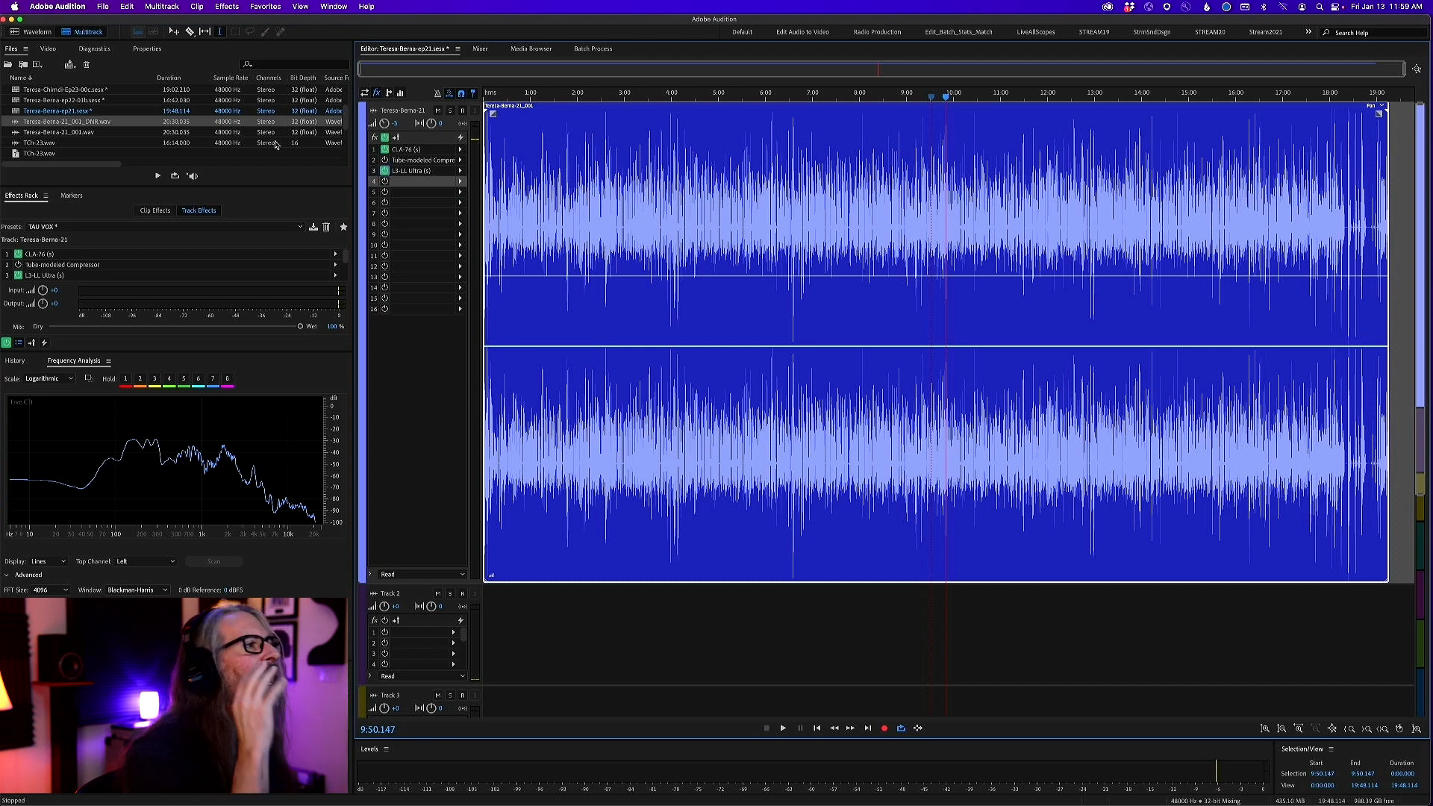
Open the raw vocal WAV ending in 21_001 and select low-frequency room noise in the pause from about 0:09.9 to 0:12.5
left_click(58, 133)
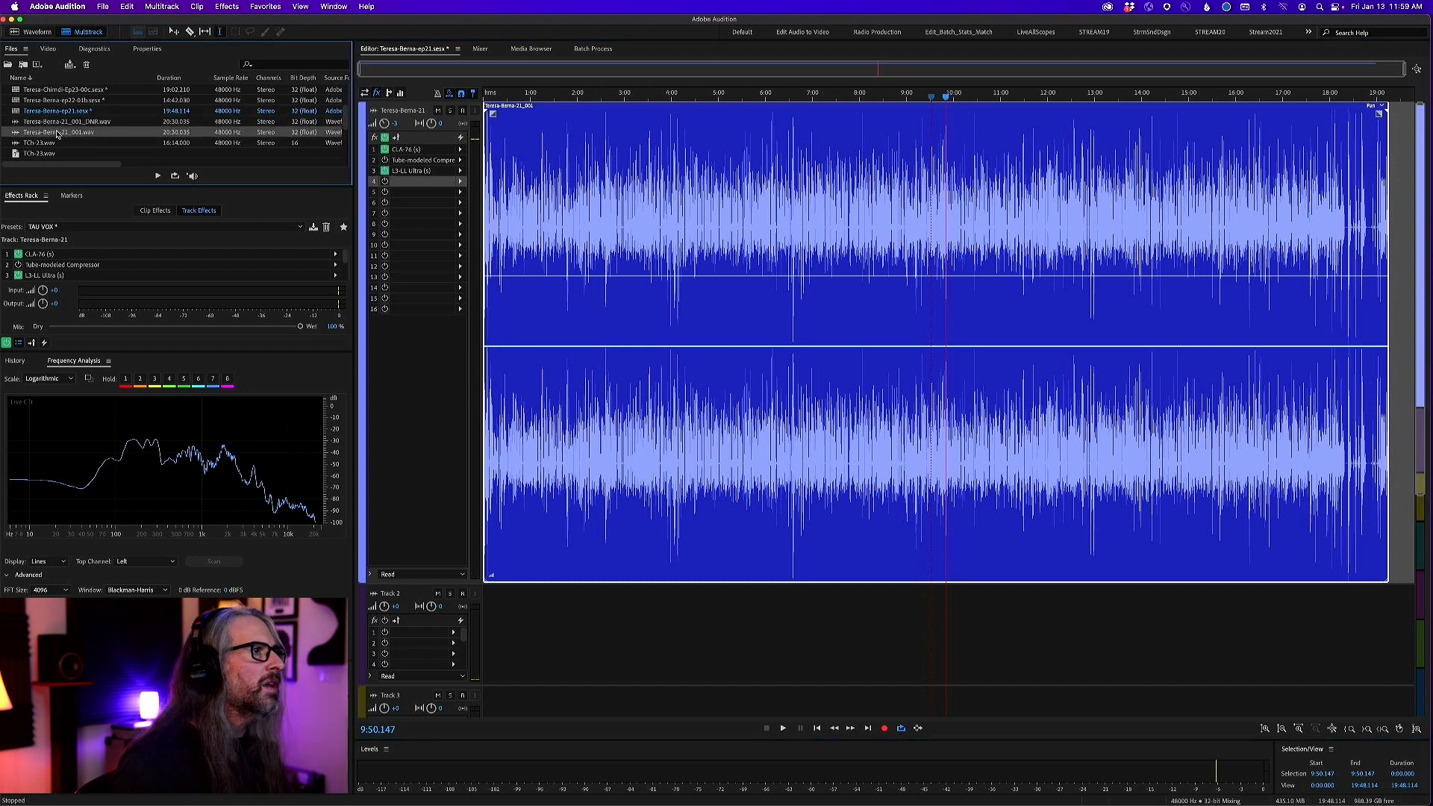
double_click(14, 133)
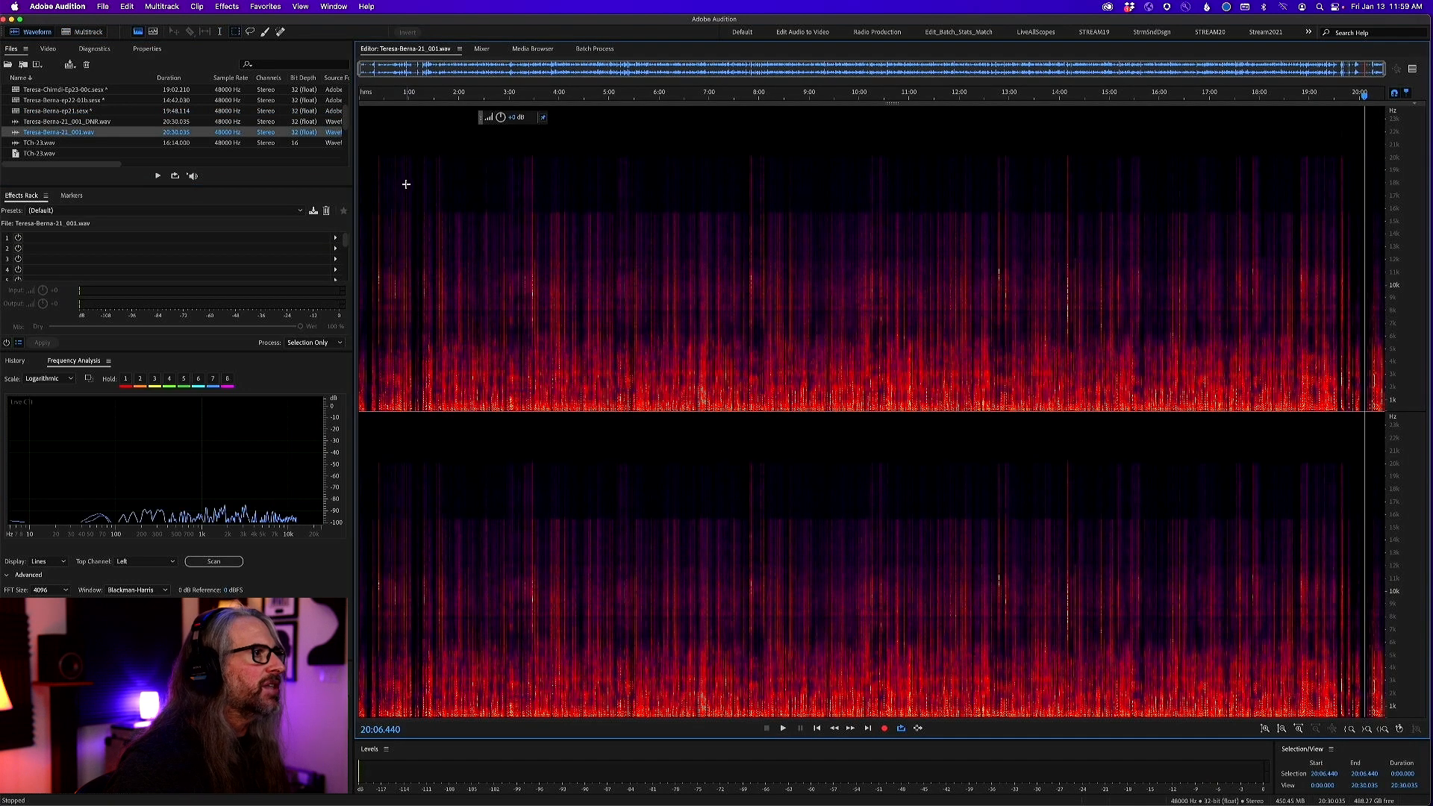
left_click_drag(250, 102, 252, 105)
left_click_drag(549, 93, 363, 101)
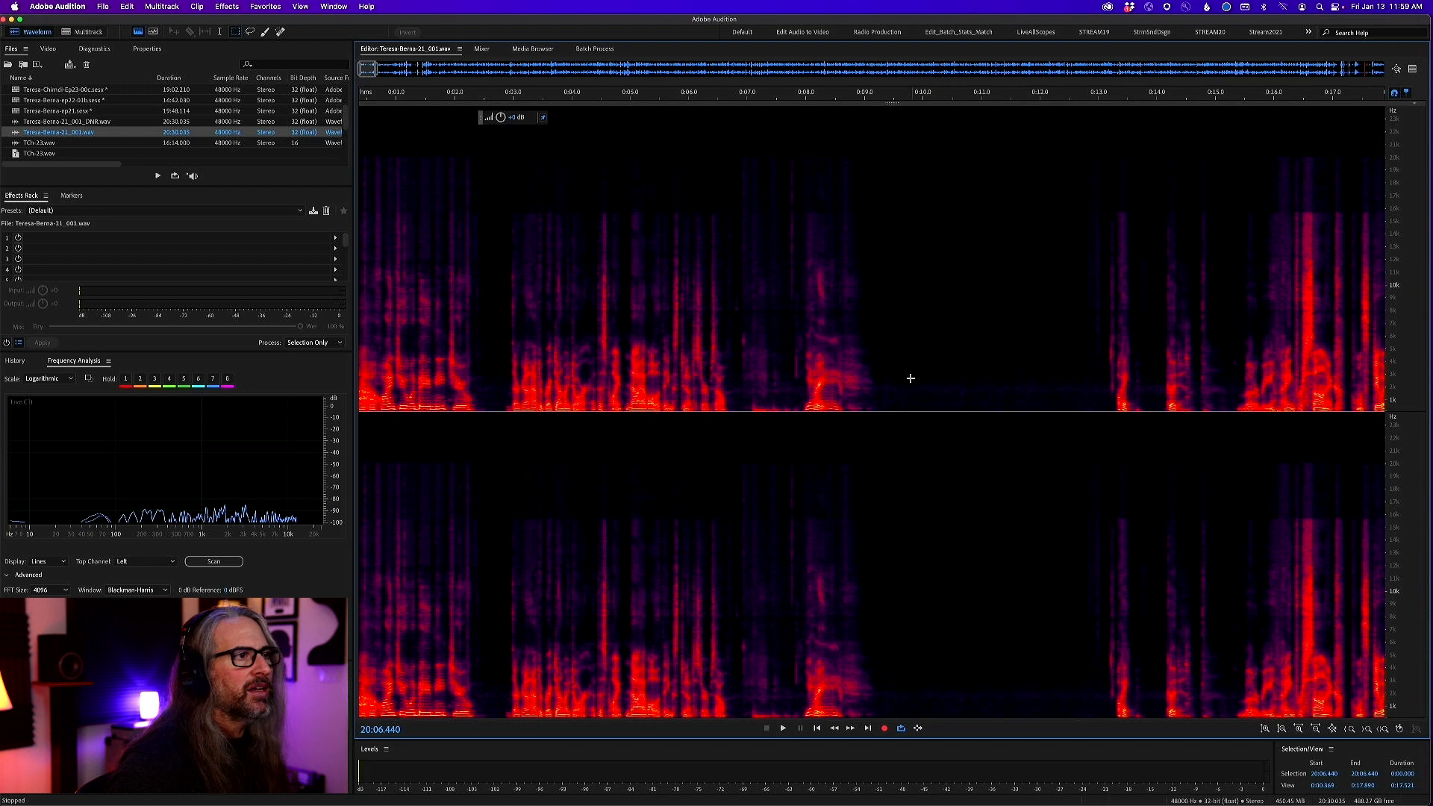
left_click_drag(916, 380, 1070, 447)
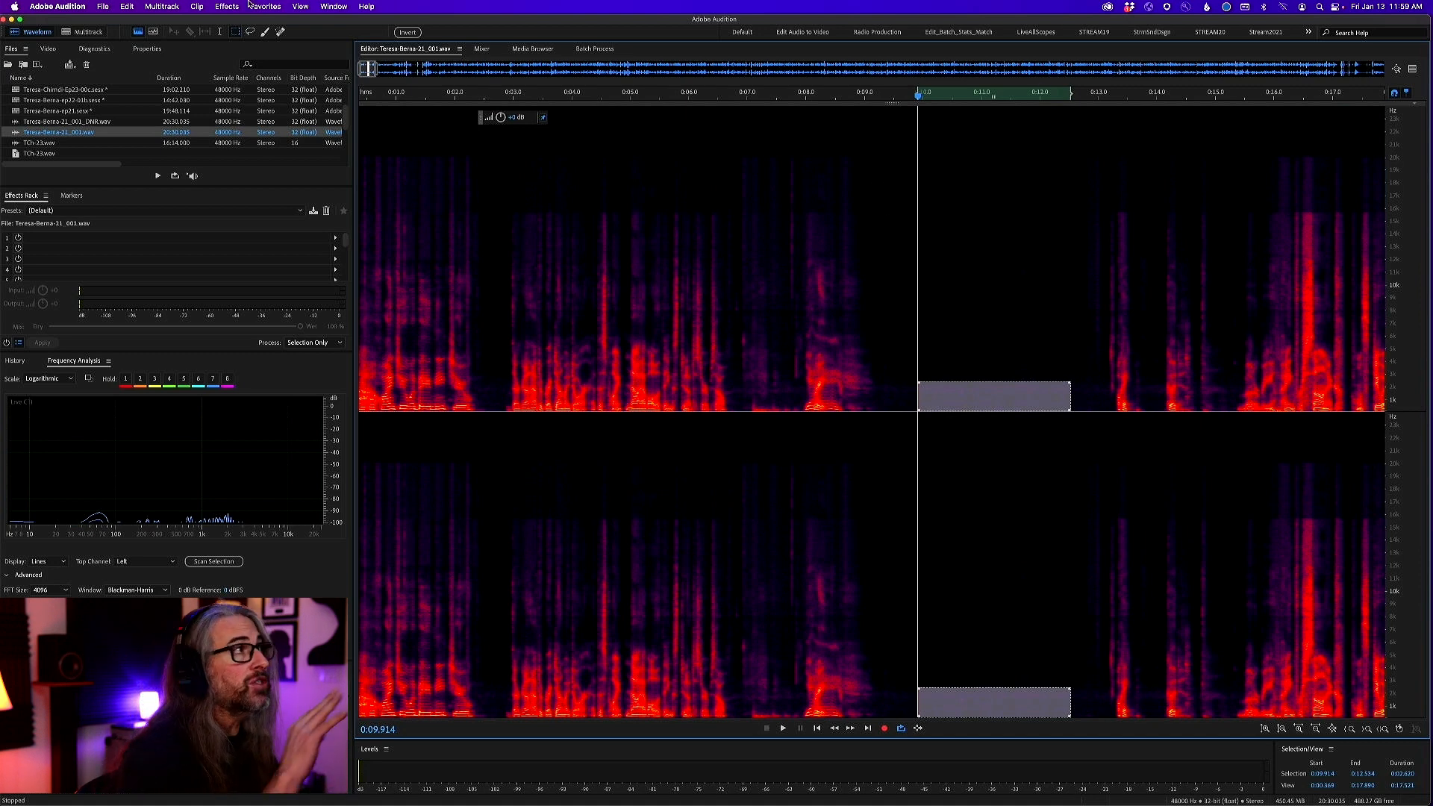
Capture a noise print from the selected room noise and clear the selection
left_click(226, 6)
mouse_move(282, 214)
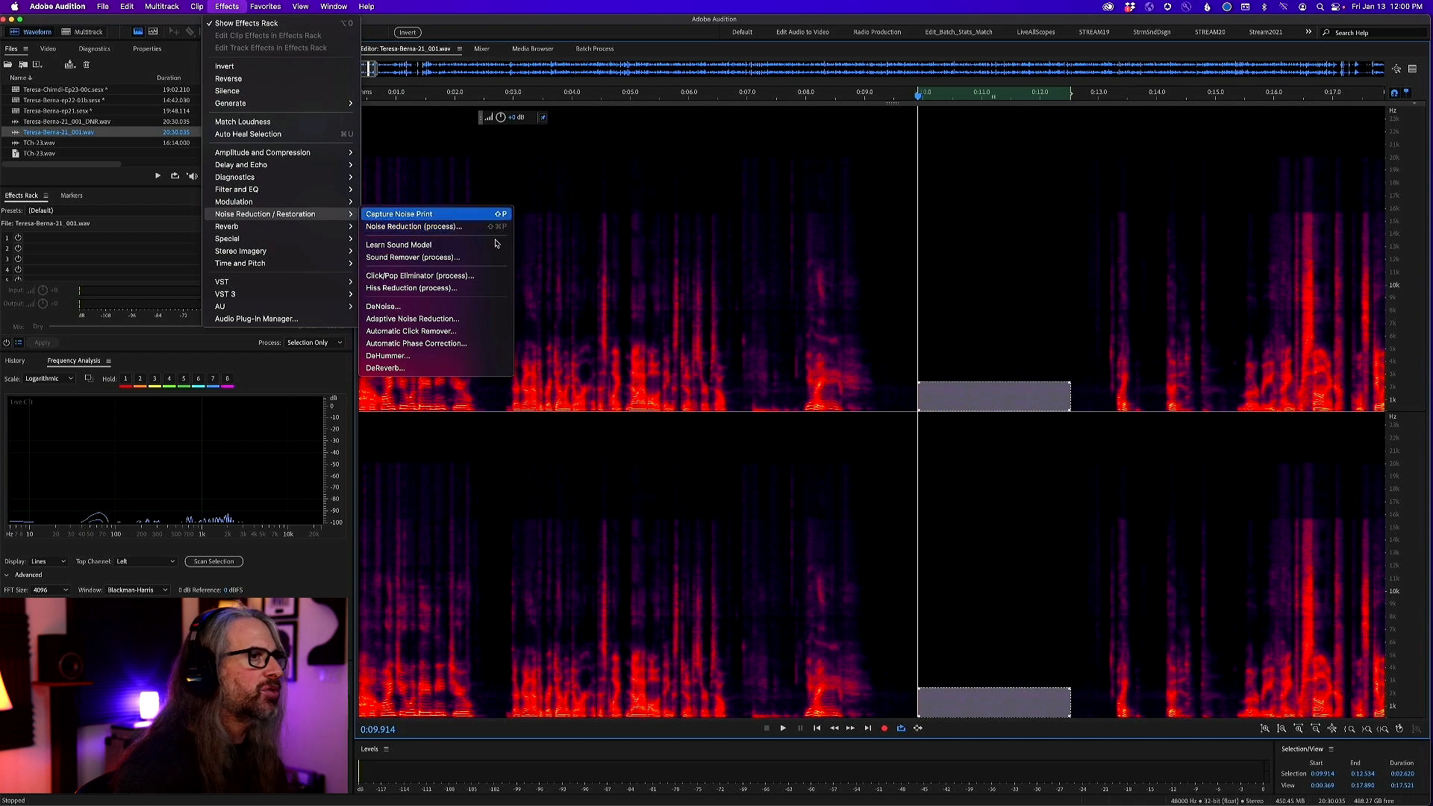
left_click(454, 214)
left_click(947, 362)
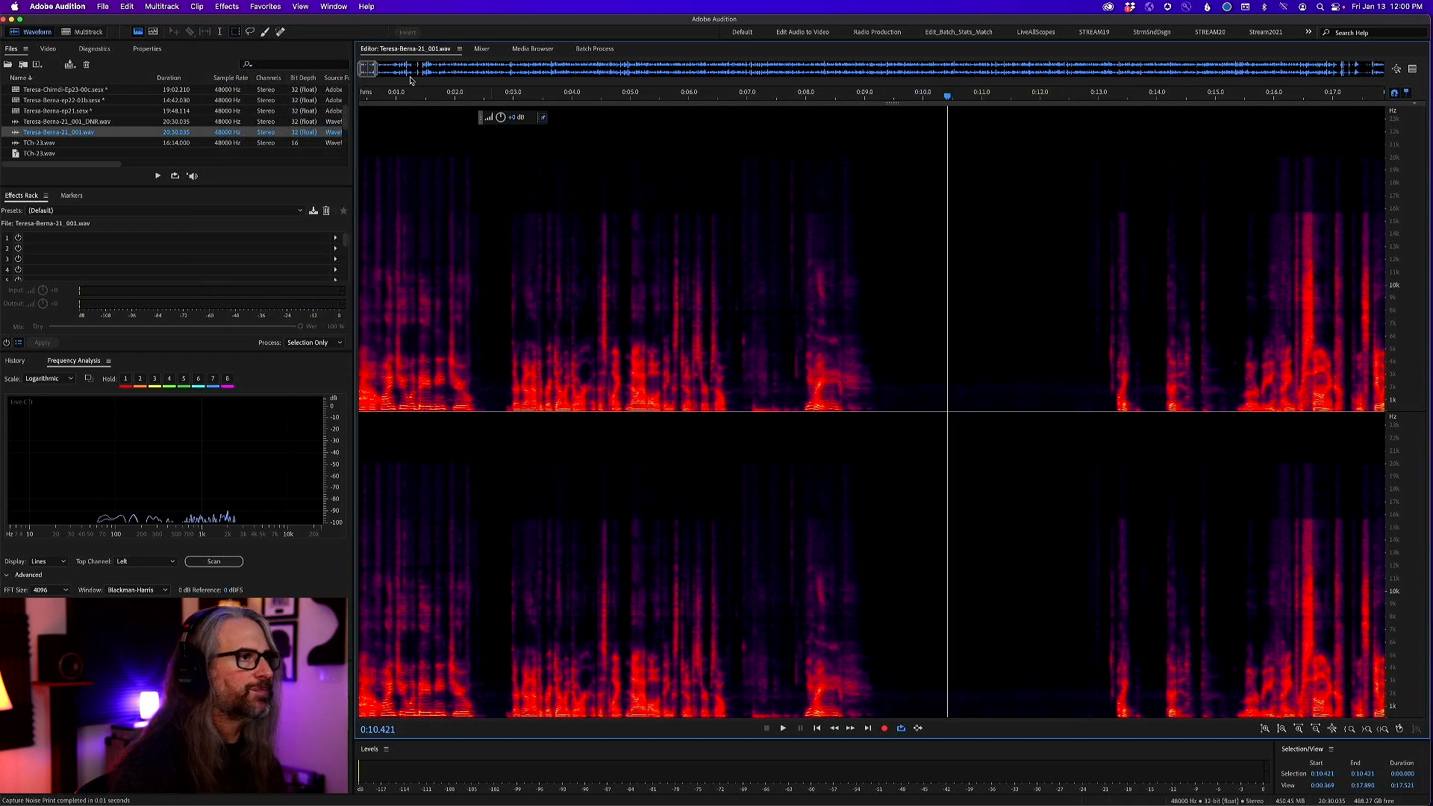
Open the Noise Reduction process for the raw vocal file and set the noise reduction strength to 69%
left_click(295, 6)
mouse_move(227, 6)
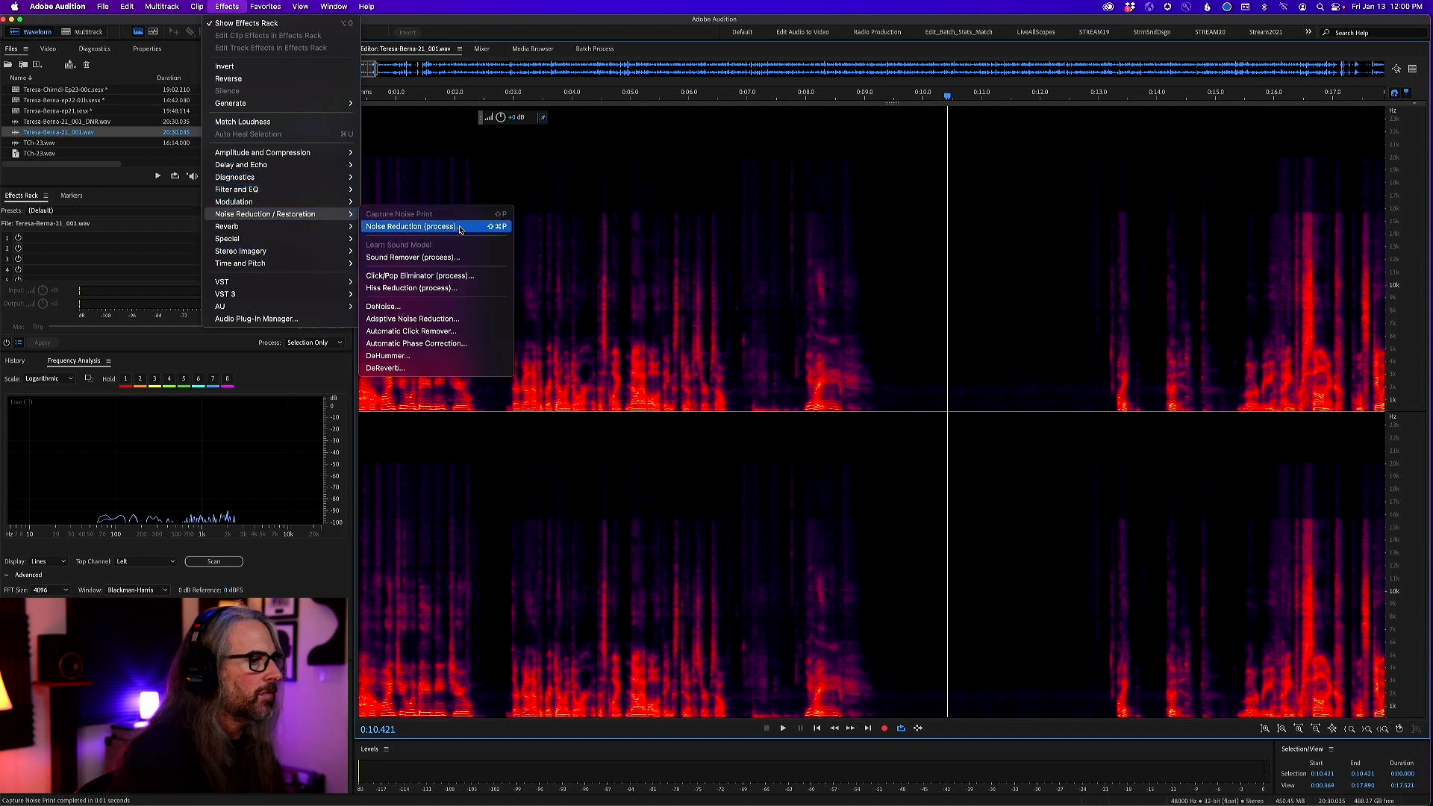
left_click(460, 228)
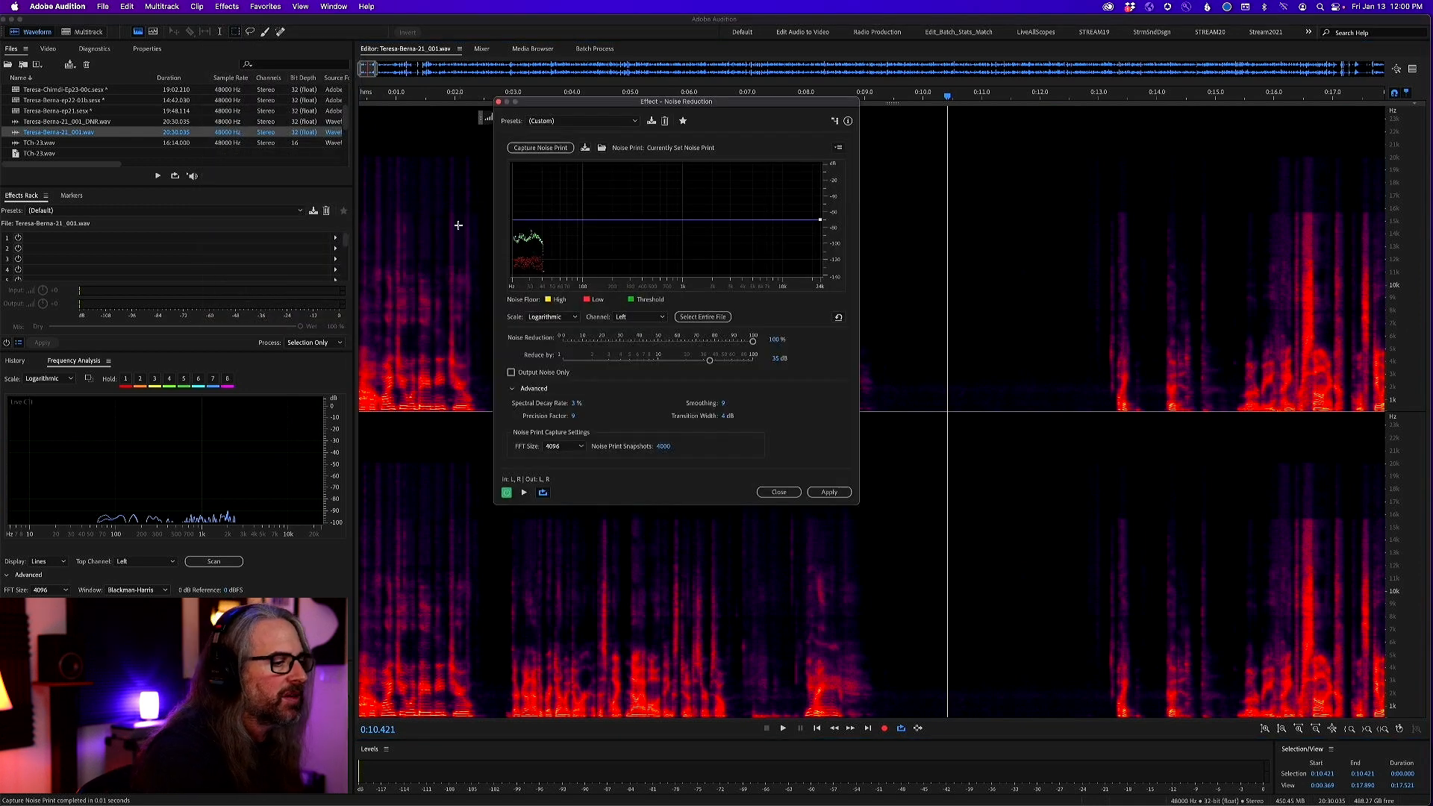
left_click(752, 340)
left_click_drag(754, 341, 695, 344)
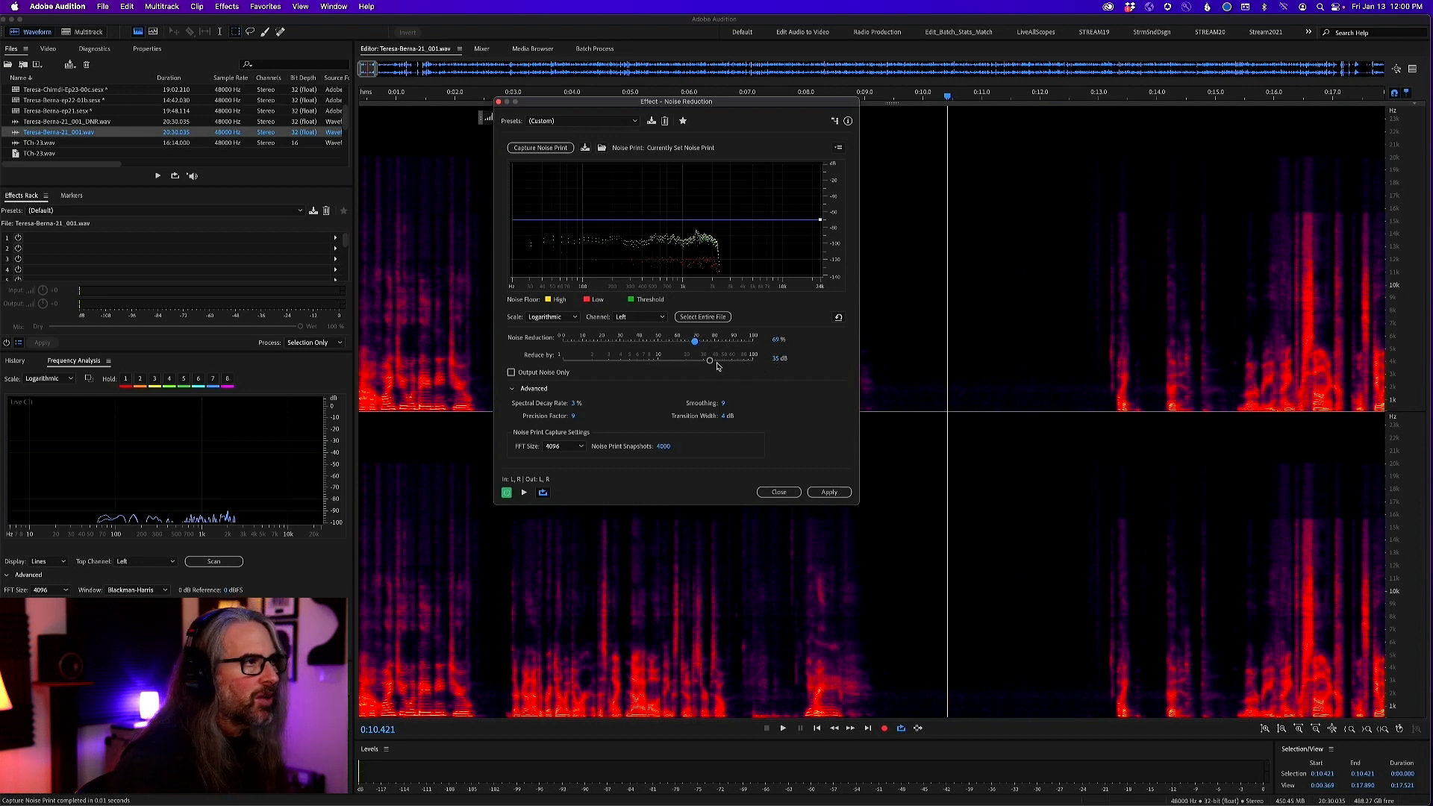
Set the Noise Reduction effect's reduction amount to 30.1 dB and its spectral decay rate to 2%
left_click_drag(709, 363, 703, 365)
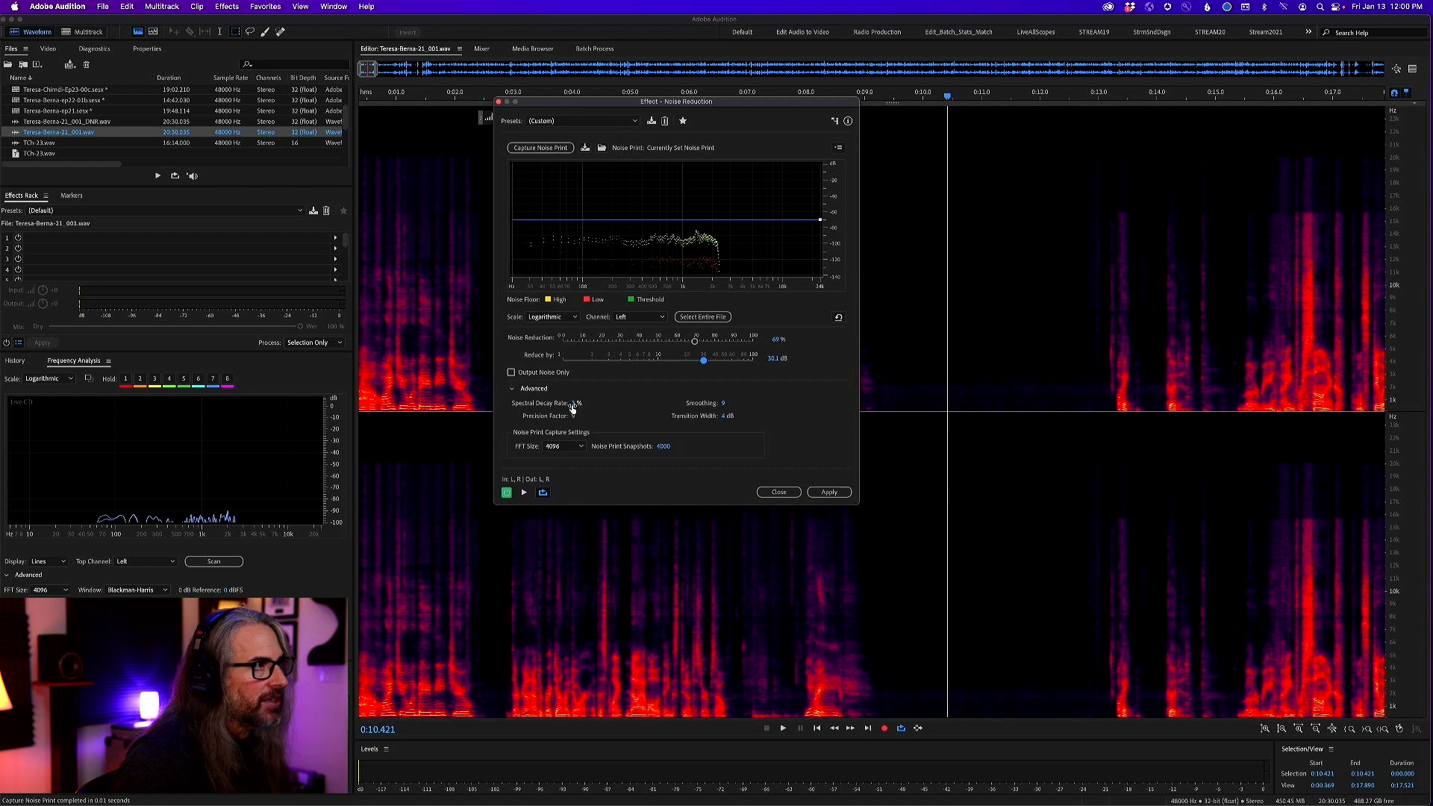
left_click(577, 403)
type("2")
key("Return")
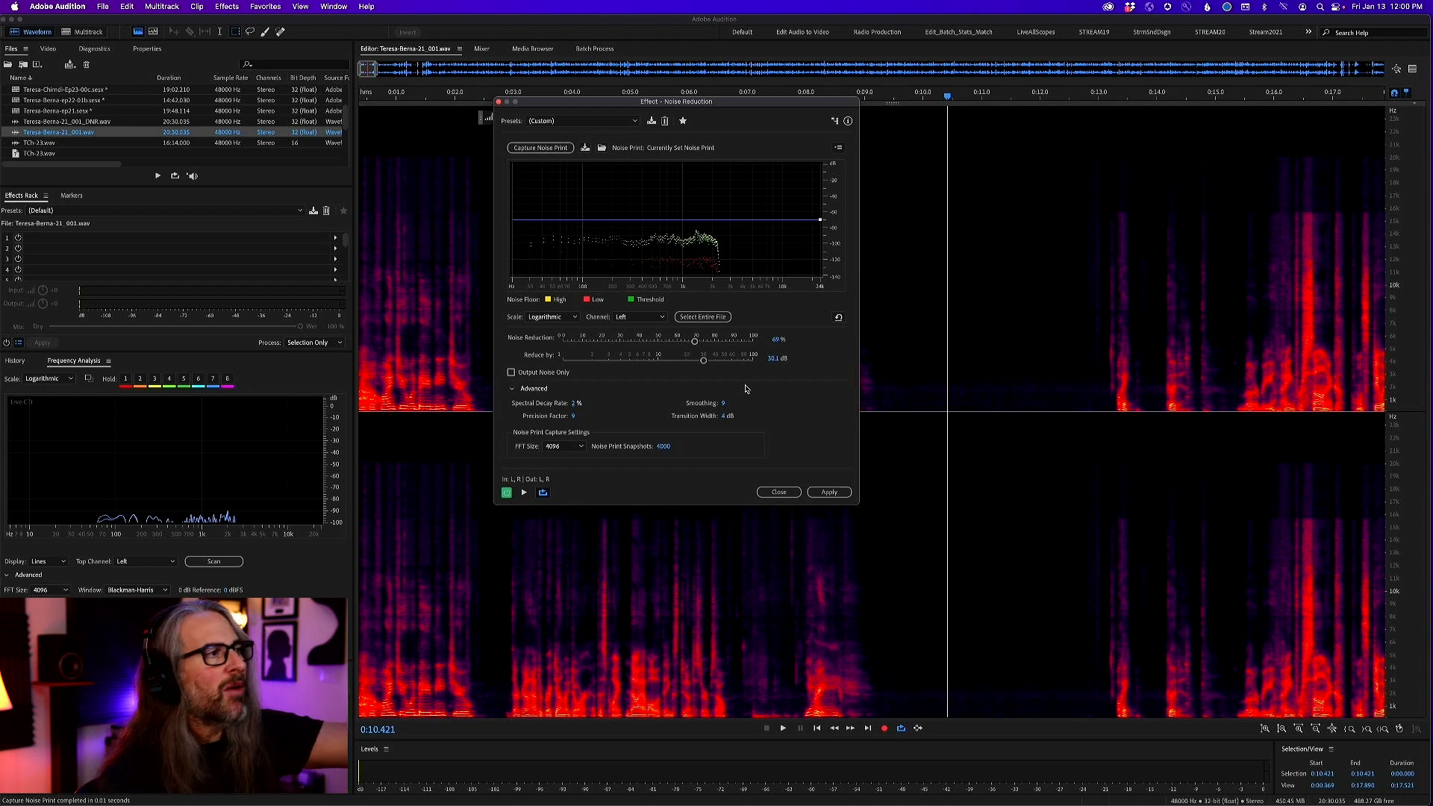
Apply the Noise Reduction to the entire raw vocal file and clear the selection
left_click(726, 318)
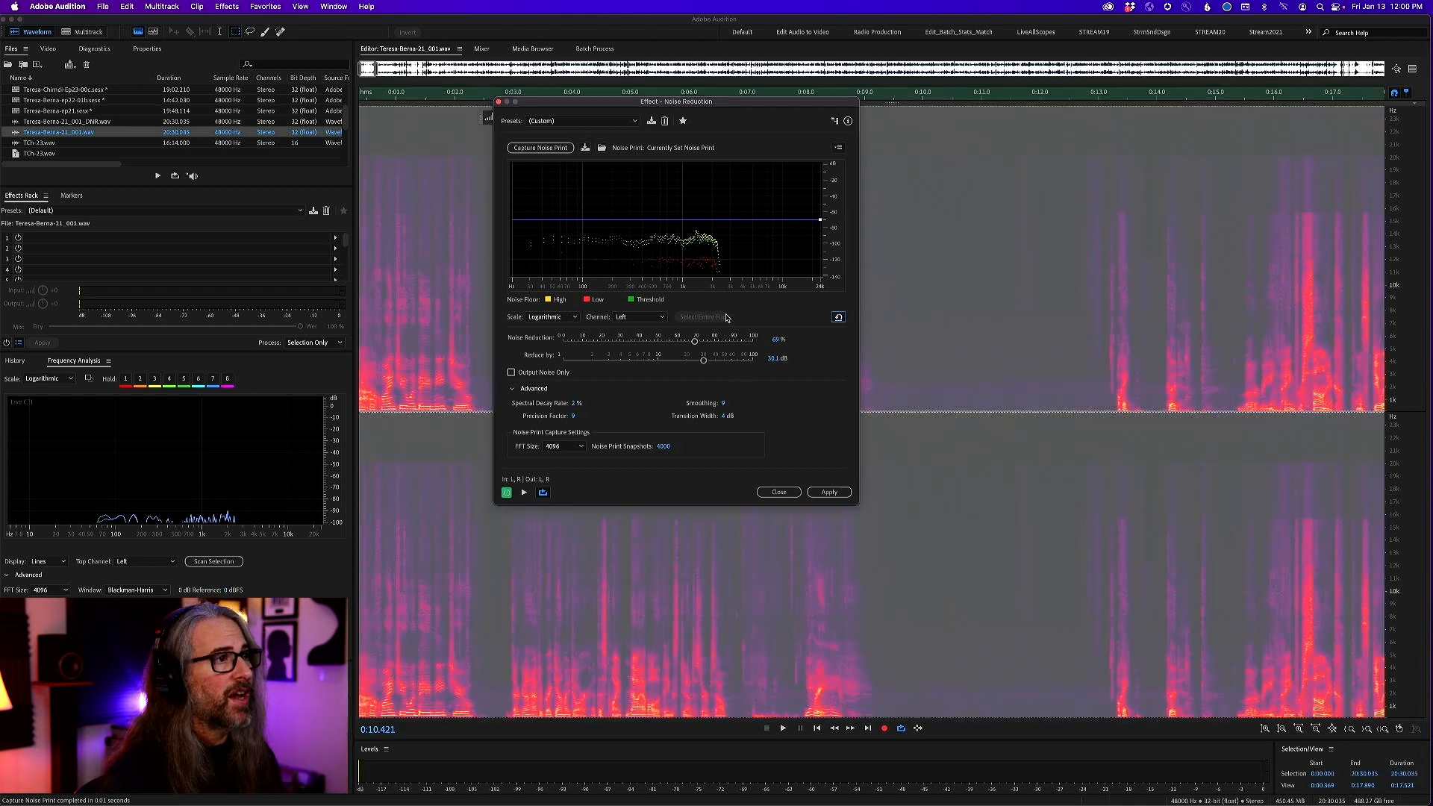
left_click(828, 492)
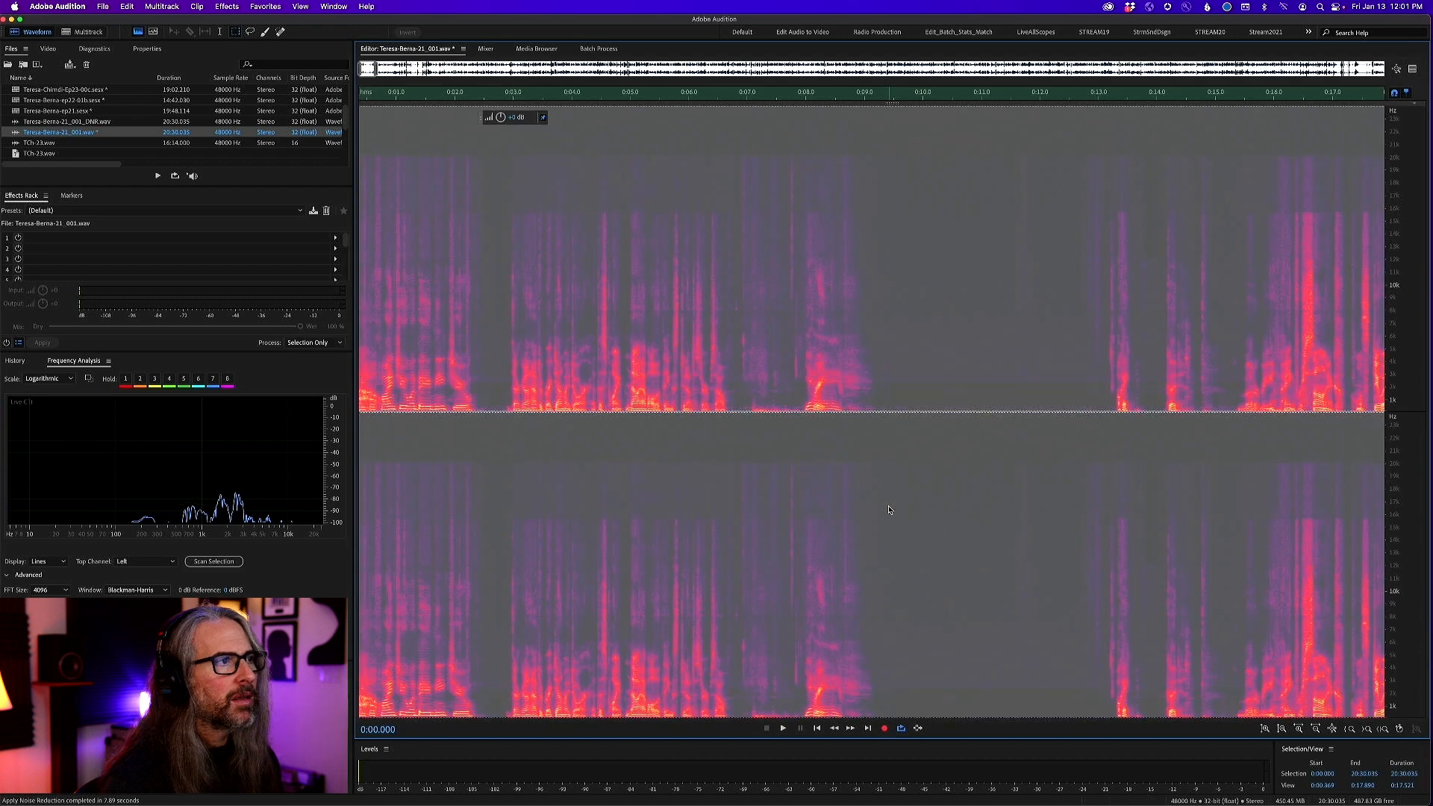
left_click(910, 321)
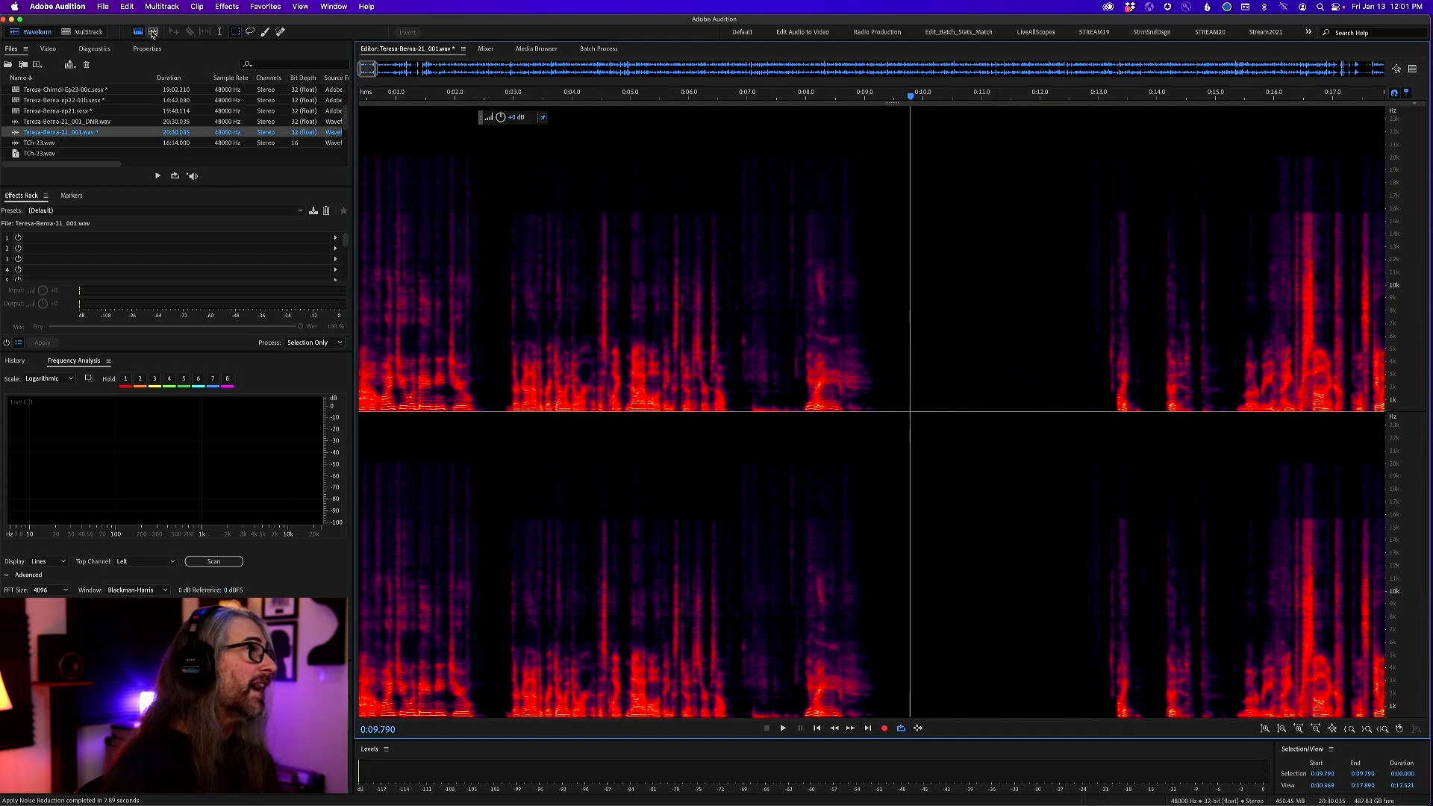
Return to the episode 21 multitrack session and play the processed vocal from about 9:50 for roughly ten seconds
left_click(86, 32)
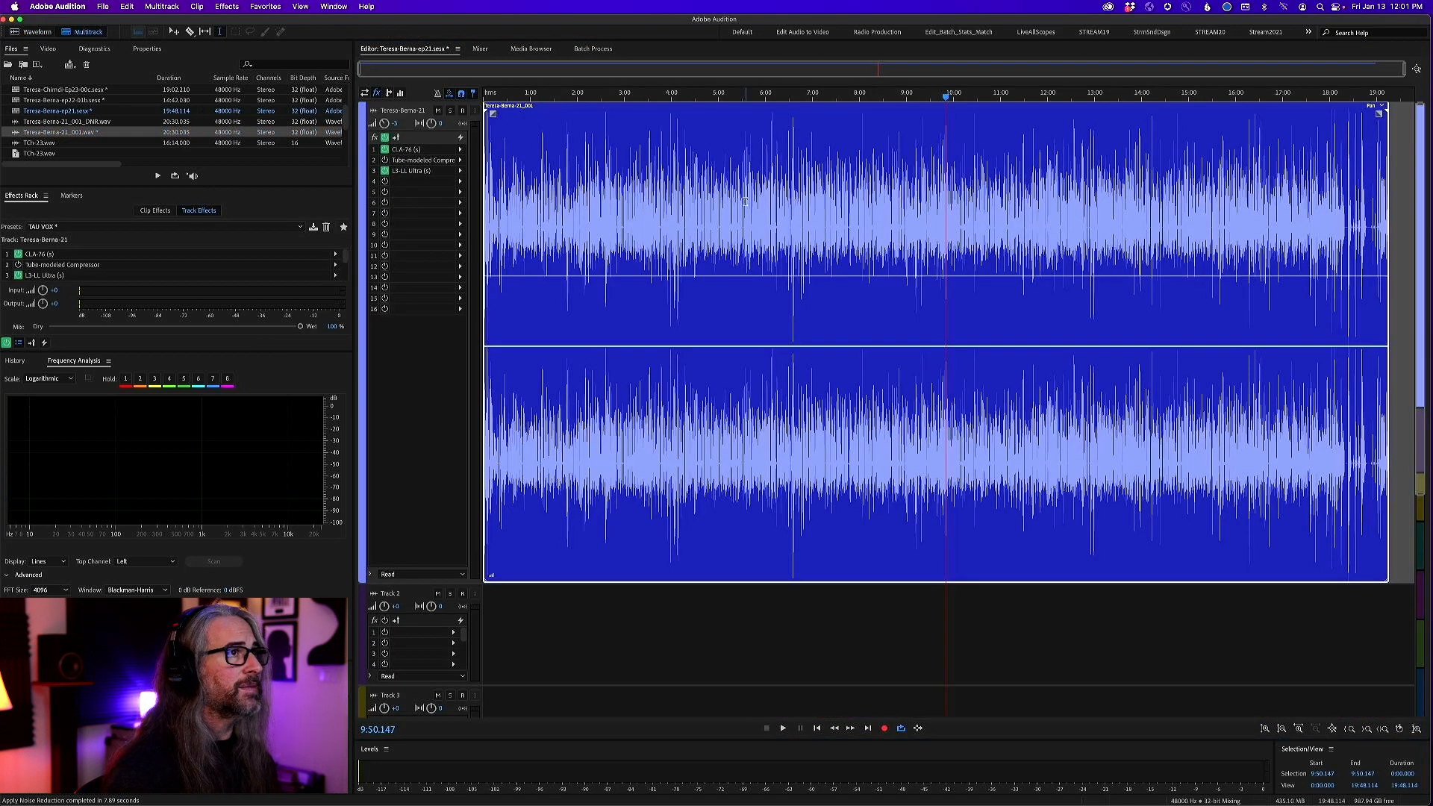
key("space")
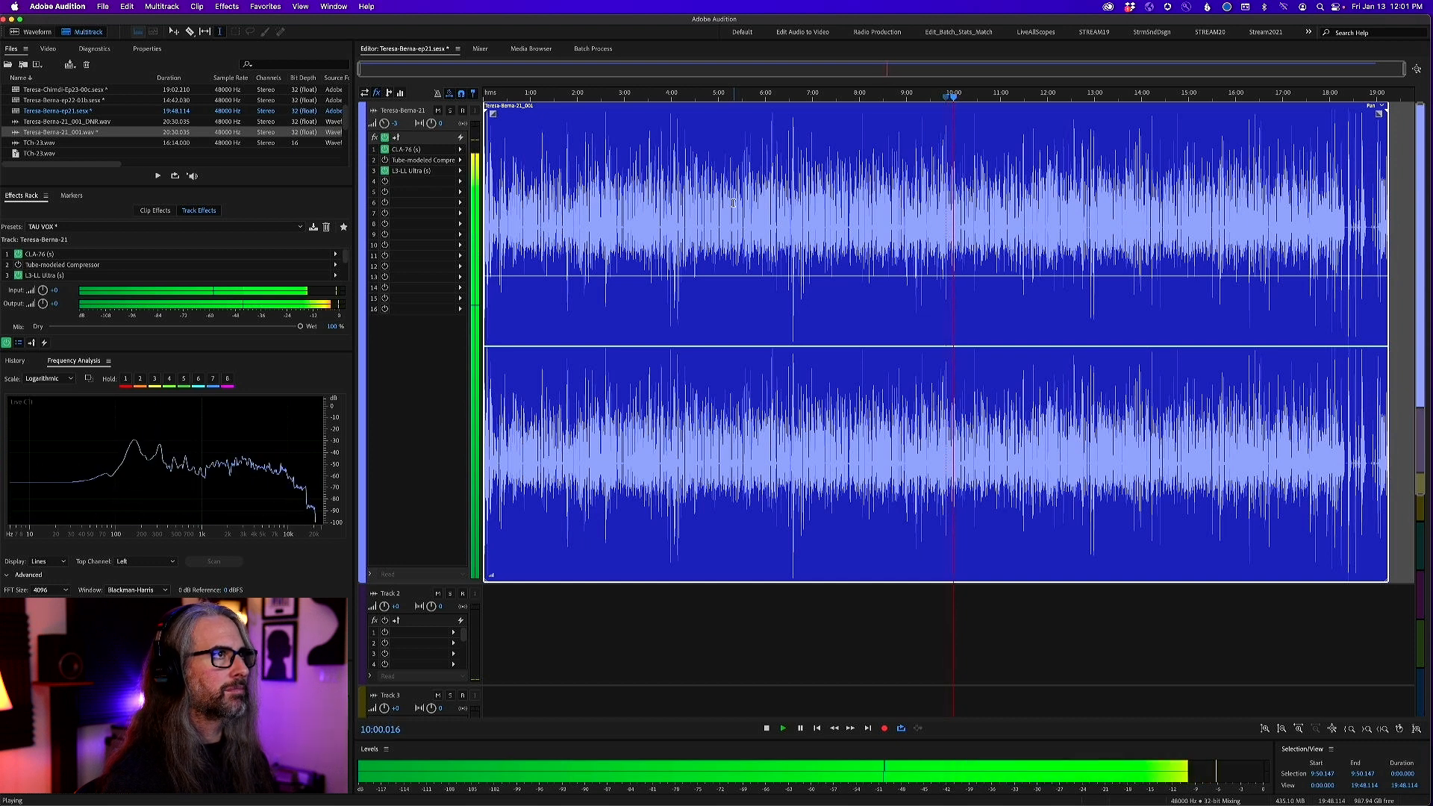
key("space")
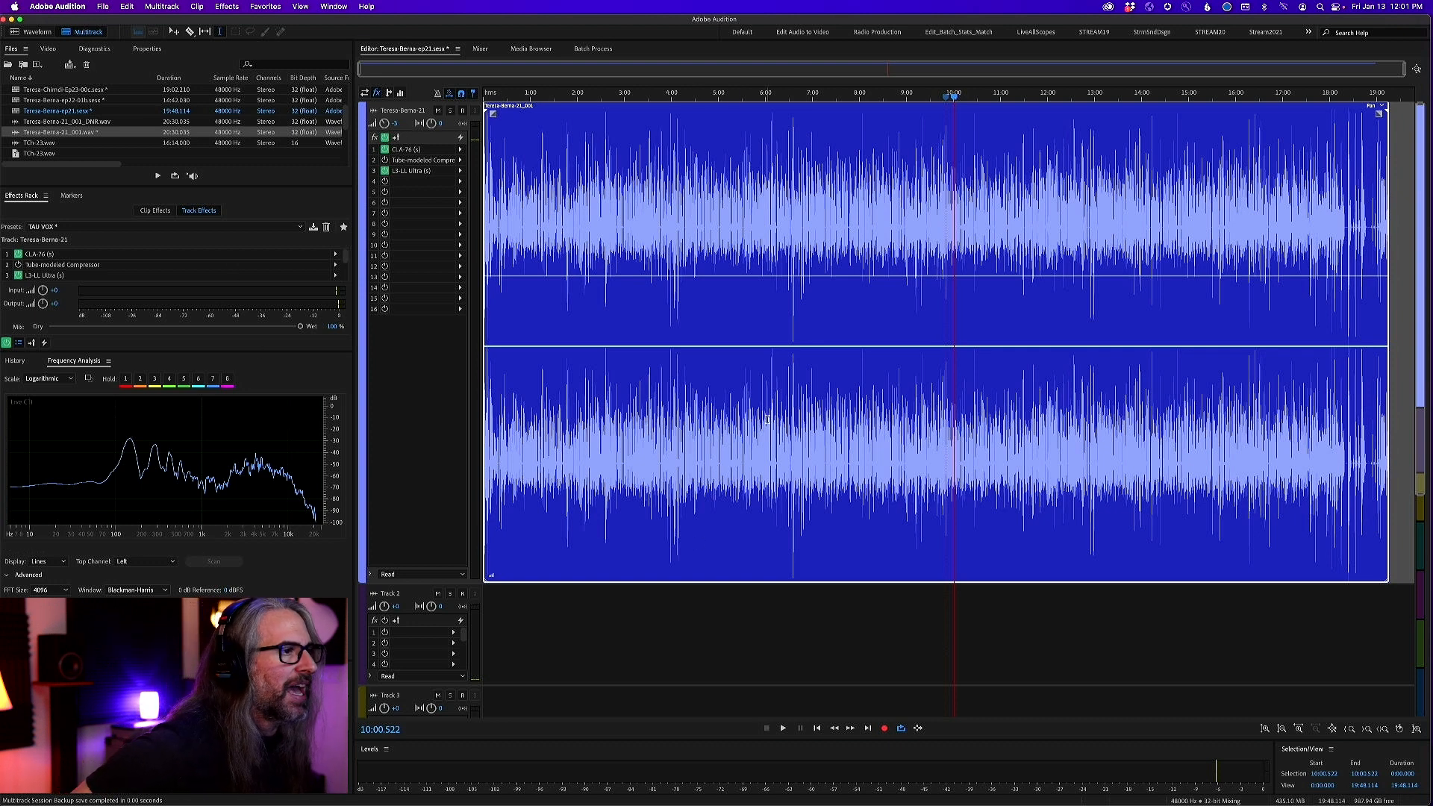
left_click(928, 352)
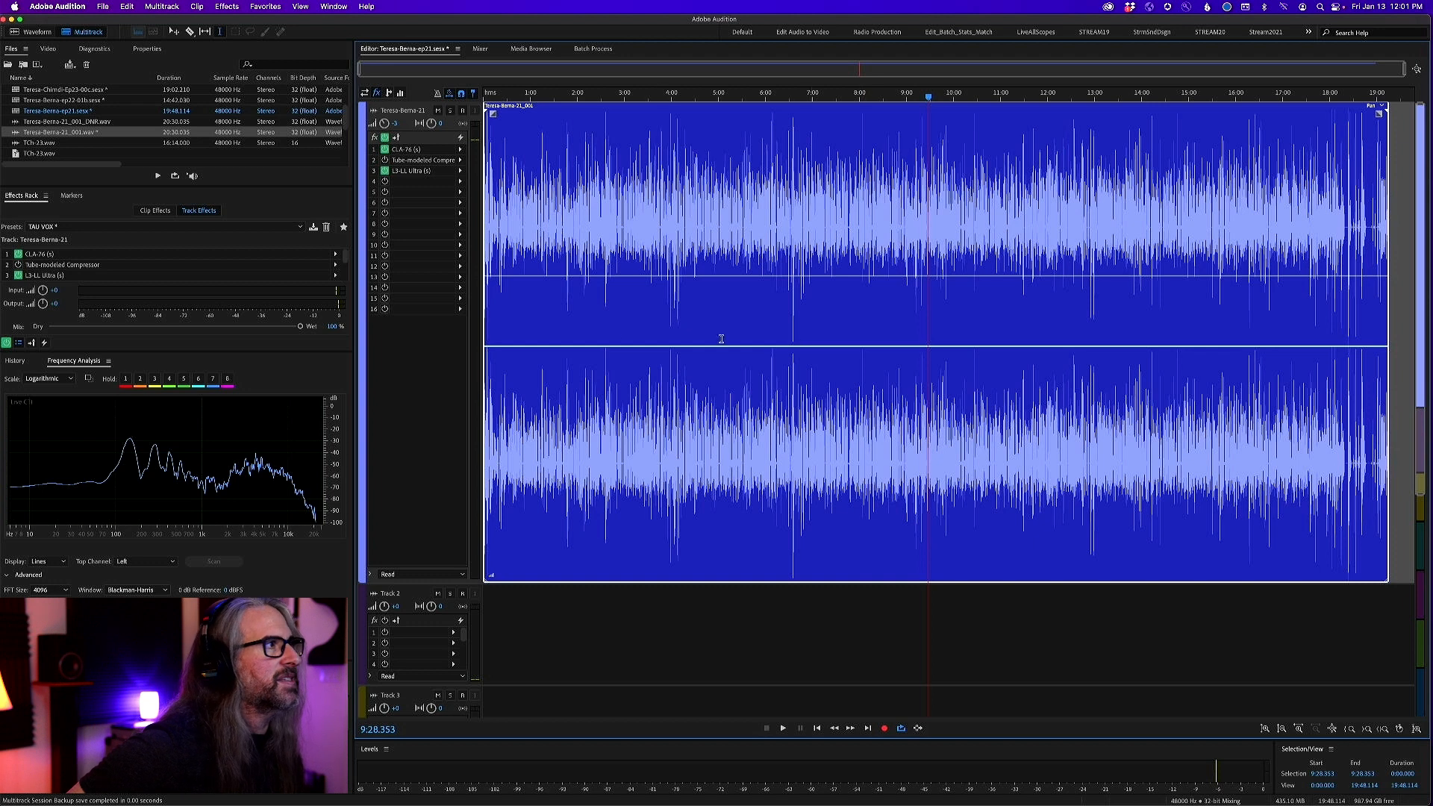
Switch to the multitrack session ending in ep22-01b and show the beginning of its timeline
left_click(457, 49)
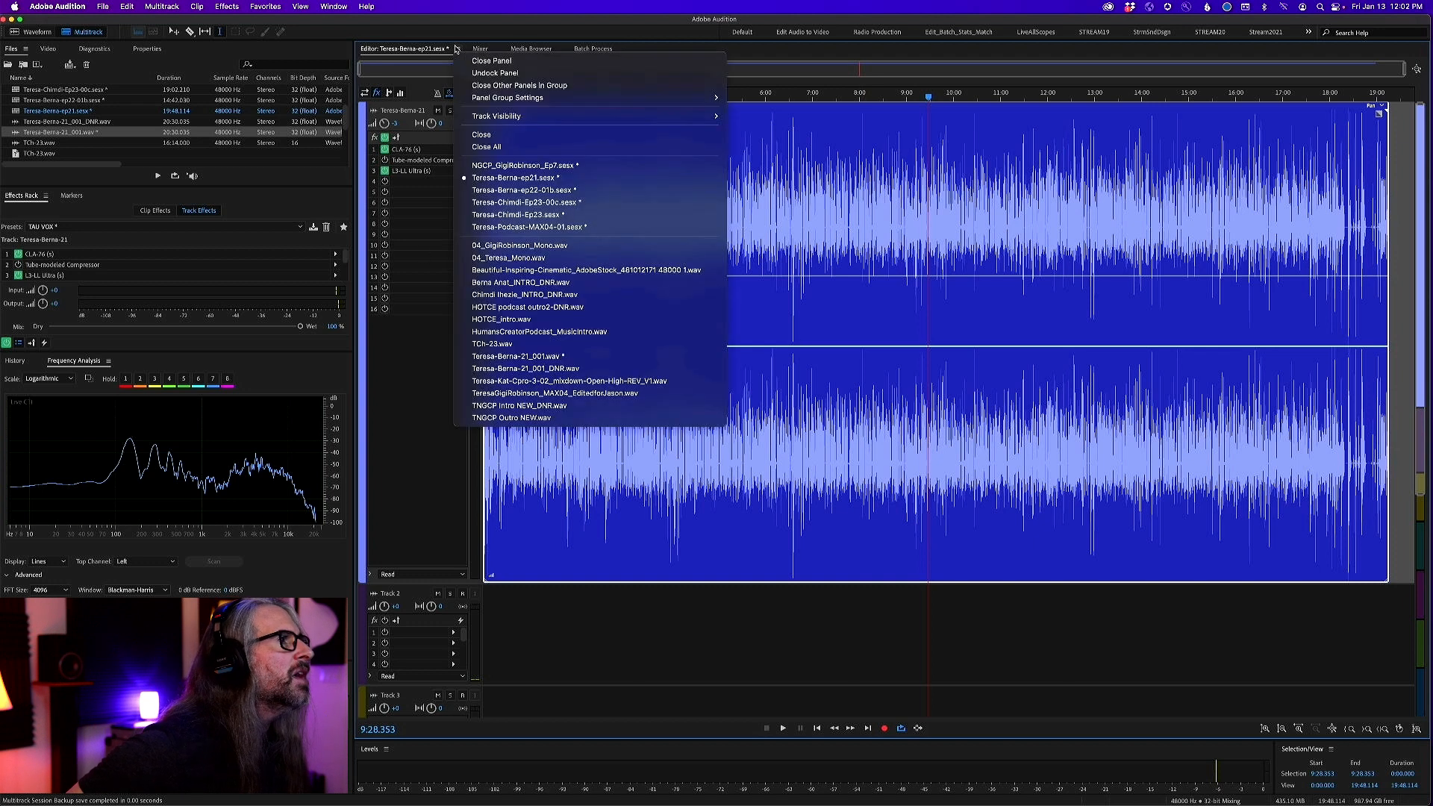
left_click(574, 192)
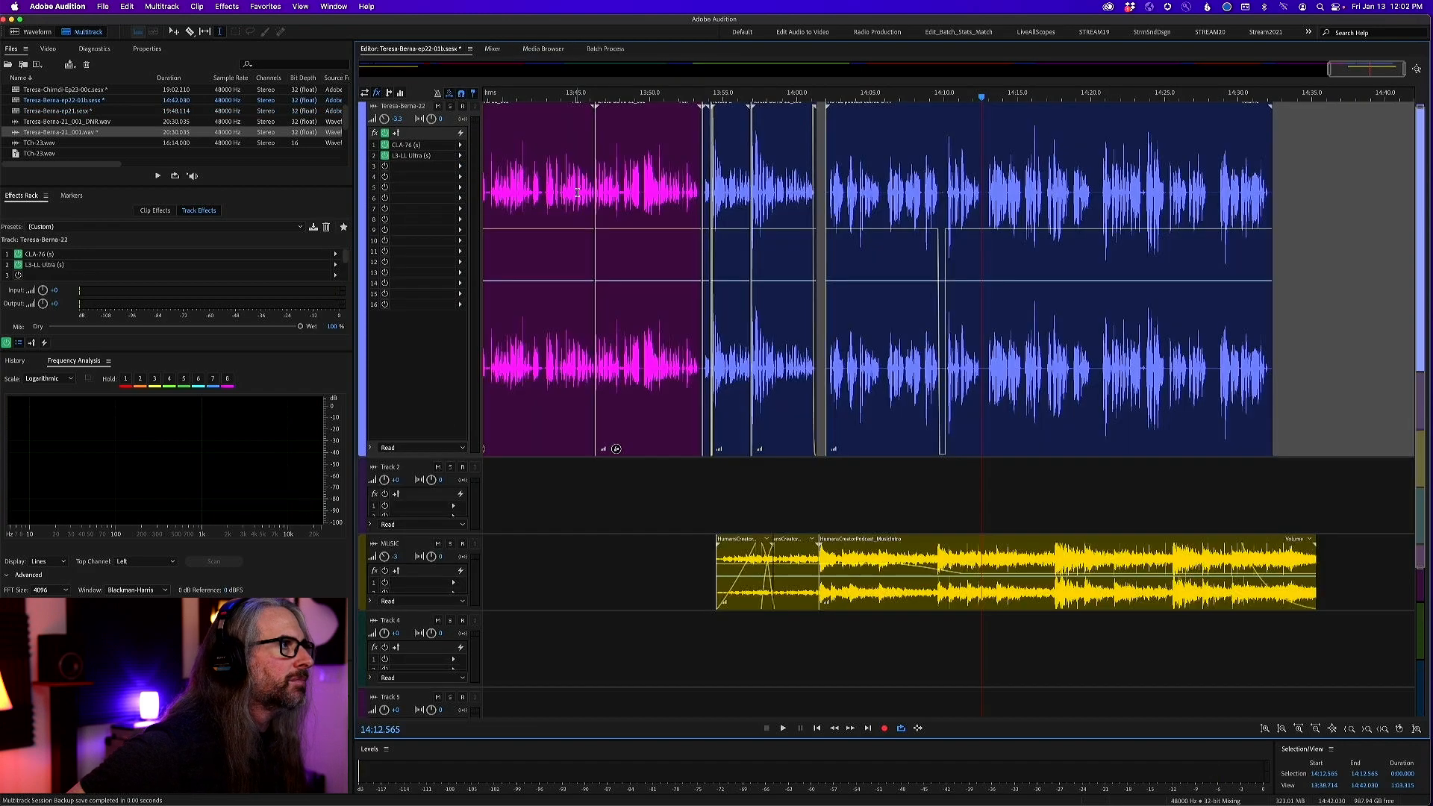
left_click_drag(1365, 68, 346, 77)
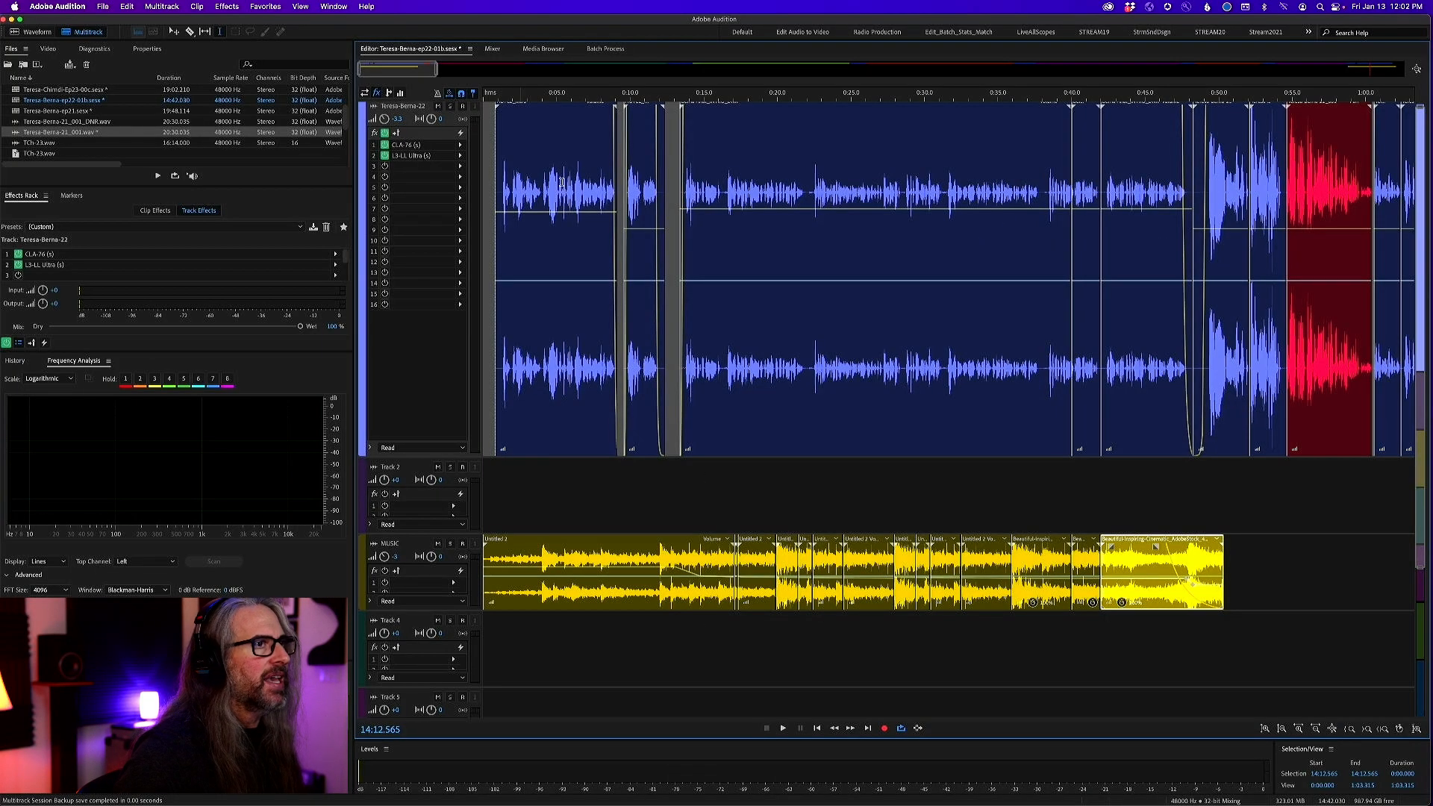
scroll(561, 182, "down", 10)
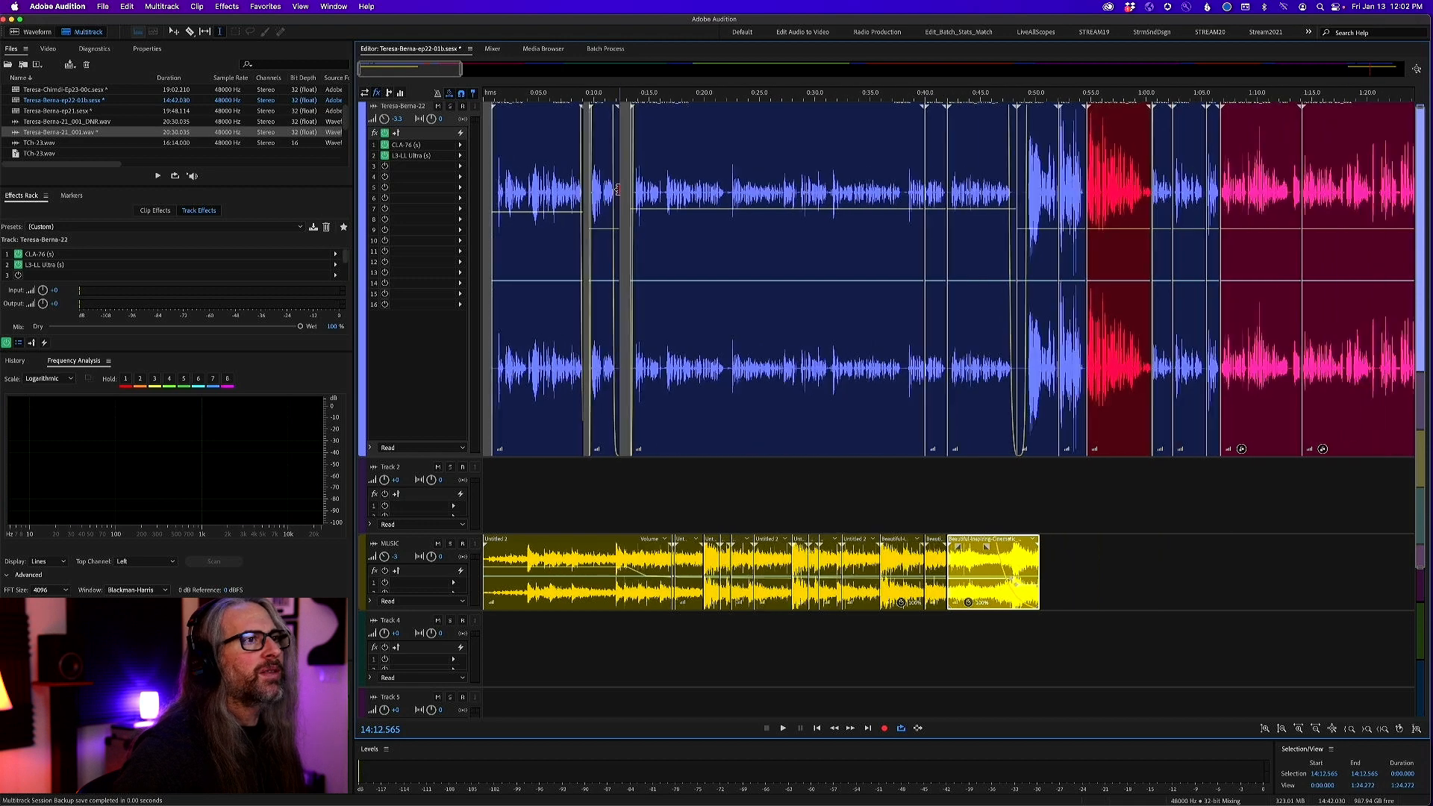
Examine how the vocal clips and intro music are laid out over the opening two minutes and across the full session
scroll(617, 188, "down", 10)
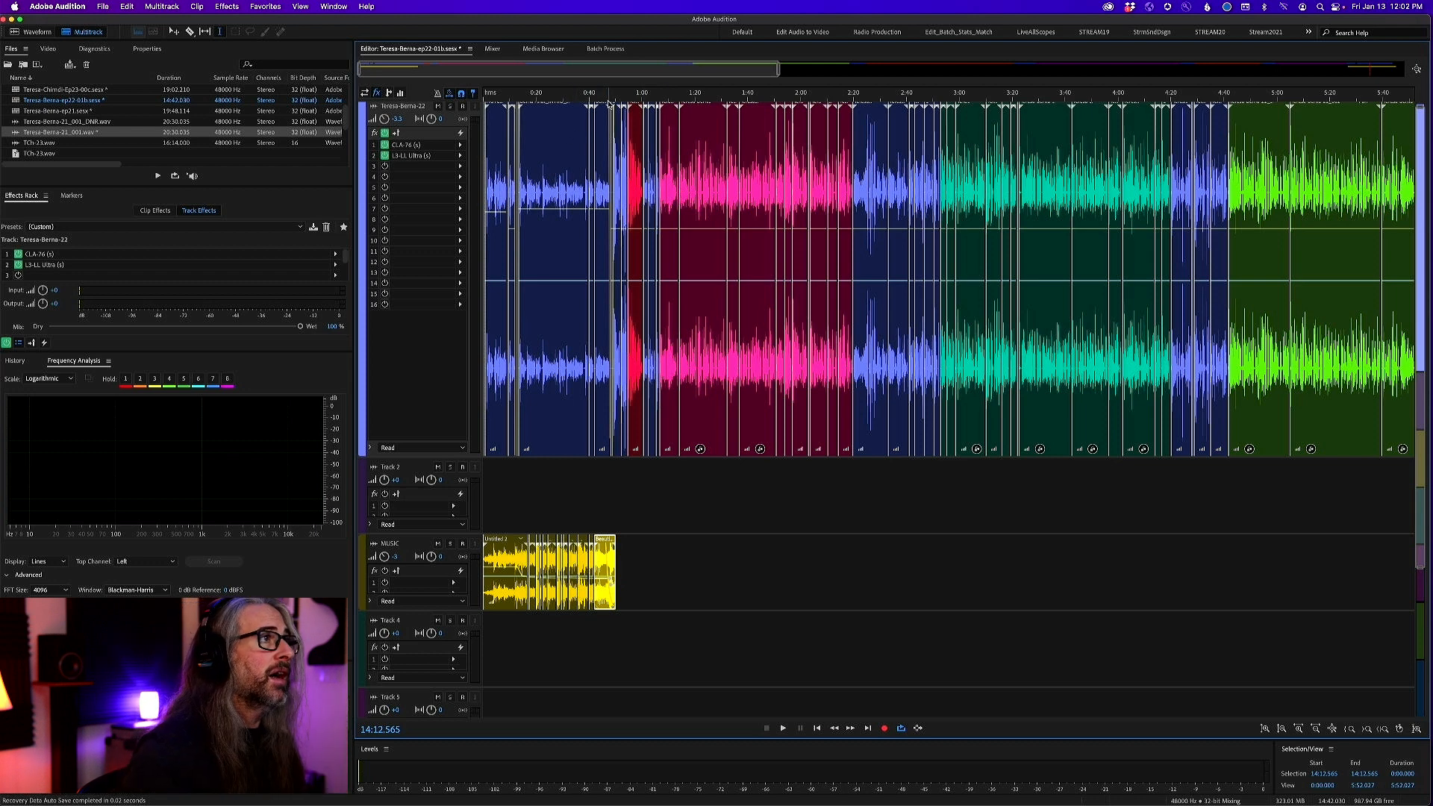
scroll(610, 104, "up", 15)
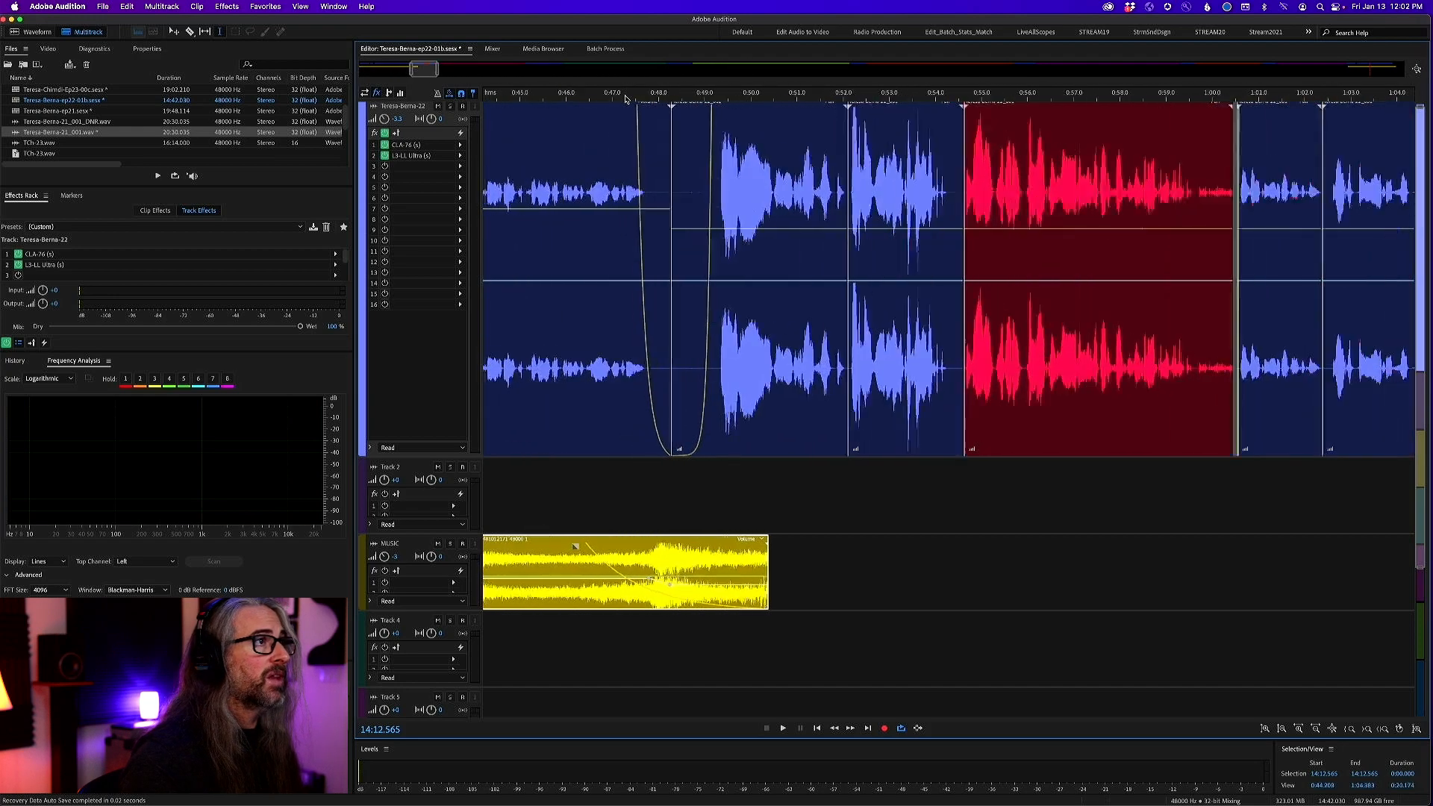
scroll(634, 101, "down", 10)
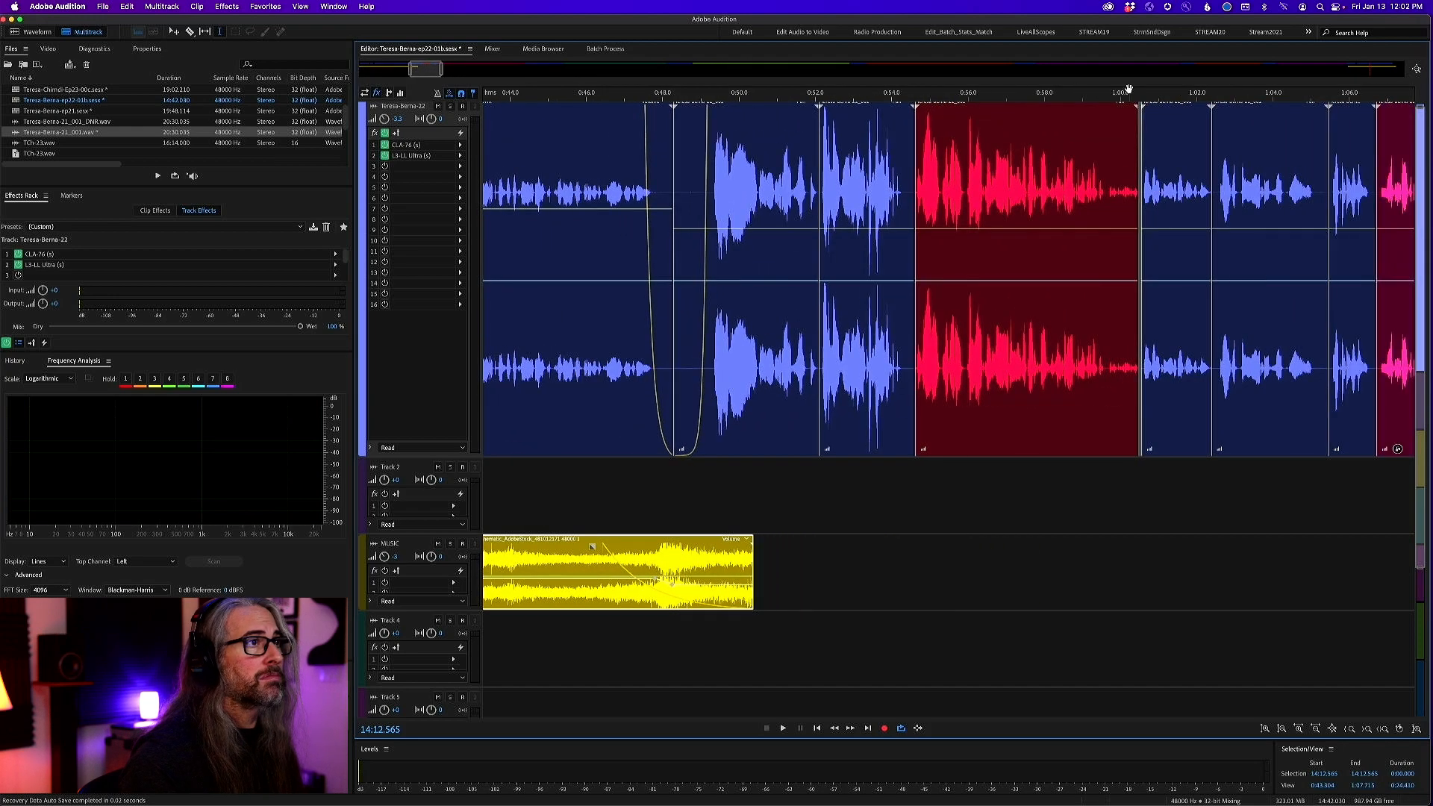
scroll(1126, 88, "up", 3)
scroll(1129, 89, "down", 3)
scroll(1129, 89, "right", 10)
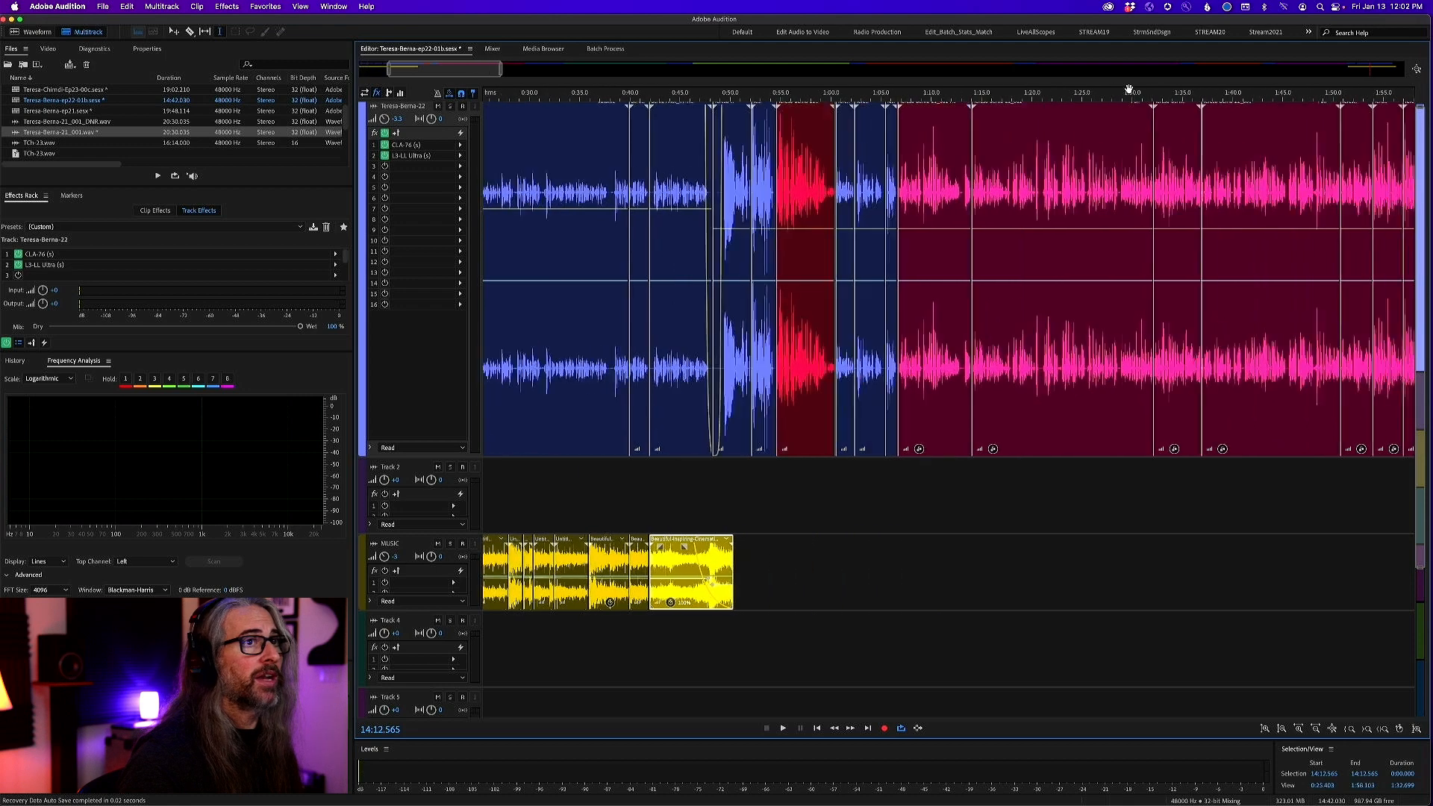
scroll(1128, 88, "right", 2)
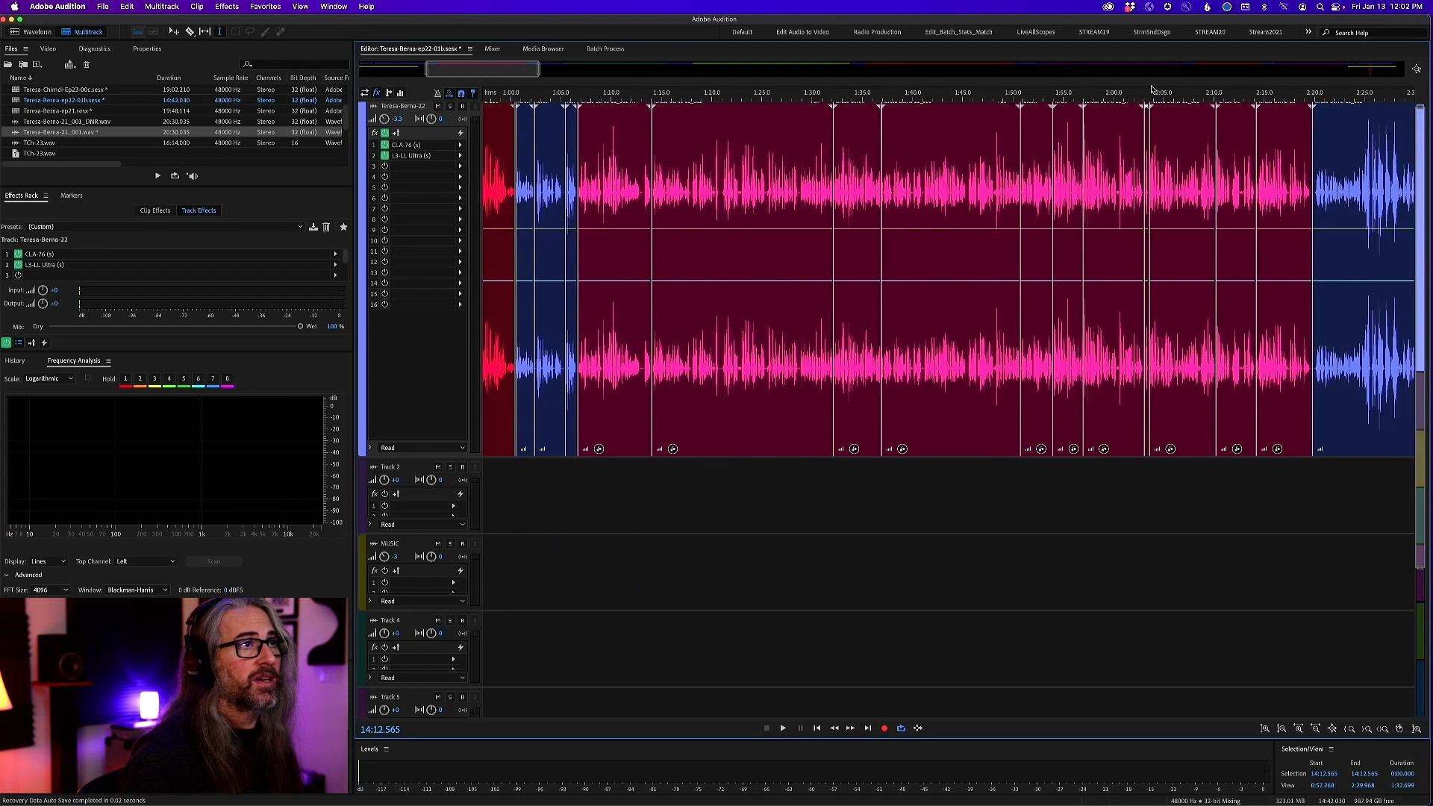
key("backslash")
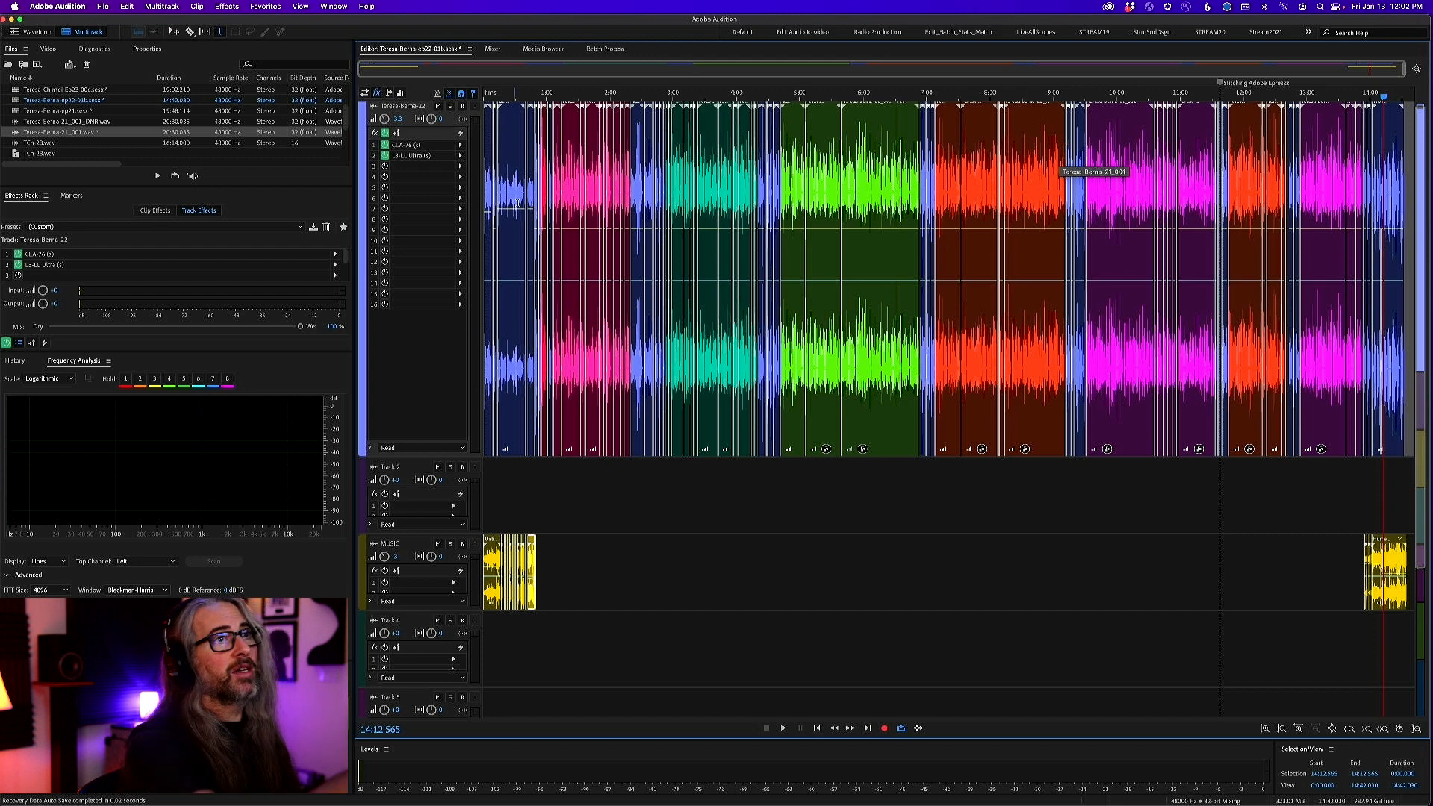
Select the colour-coded vocal clip groups in turn across the timeline to review the sections of the episode
left_click(1394, 141)
left_click(1080, 176)
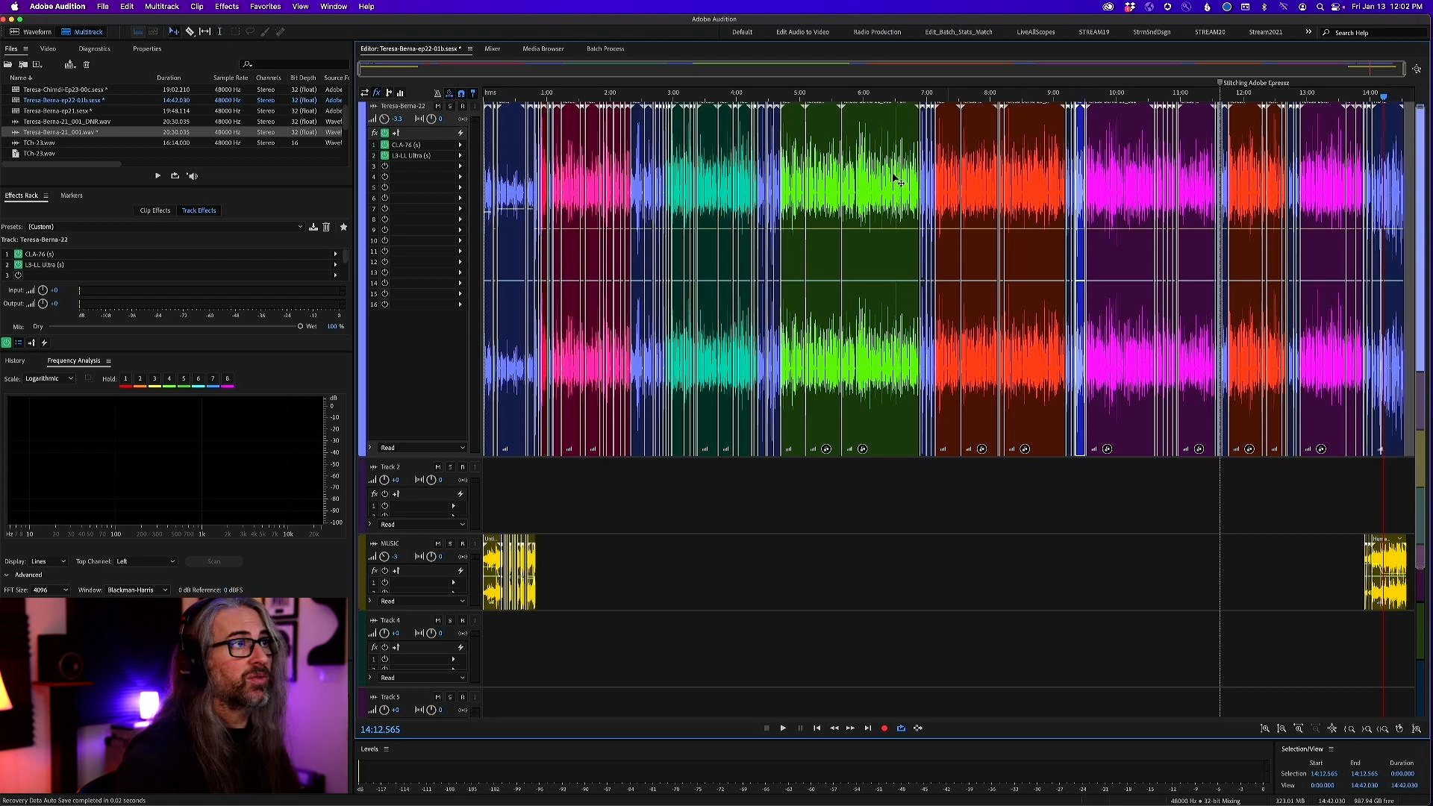
left_click(521, 165)
left_click(576, 185)
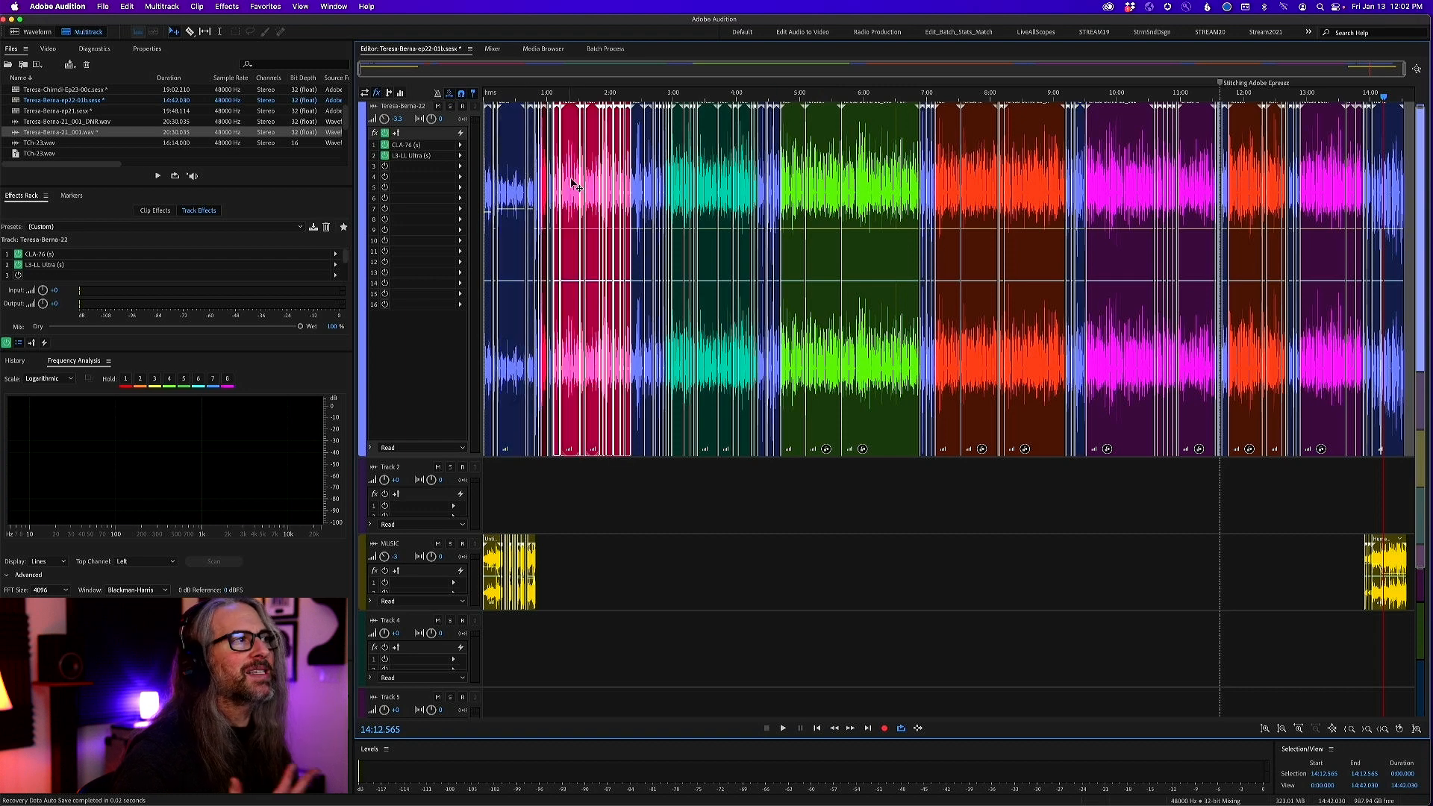
left_click(790, 197)
left_click(742, 203)
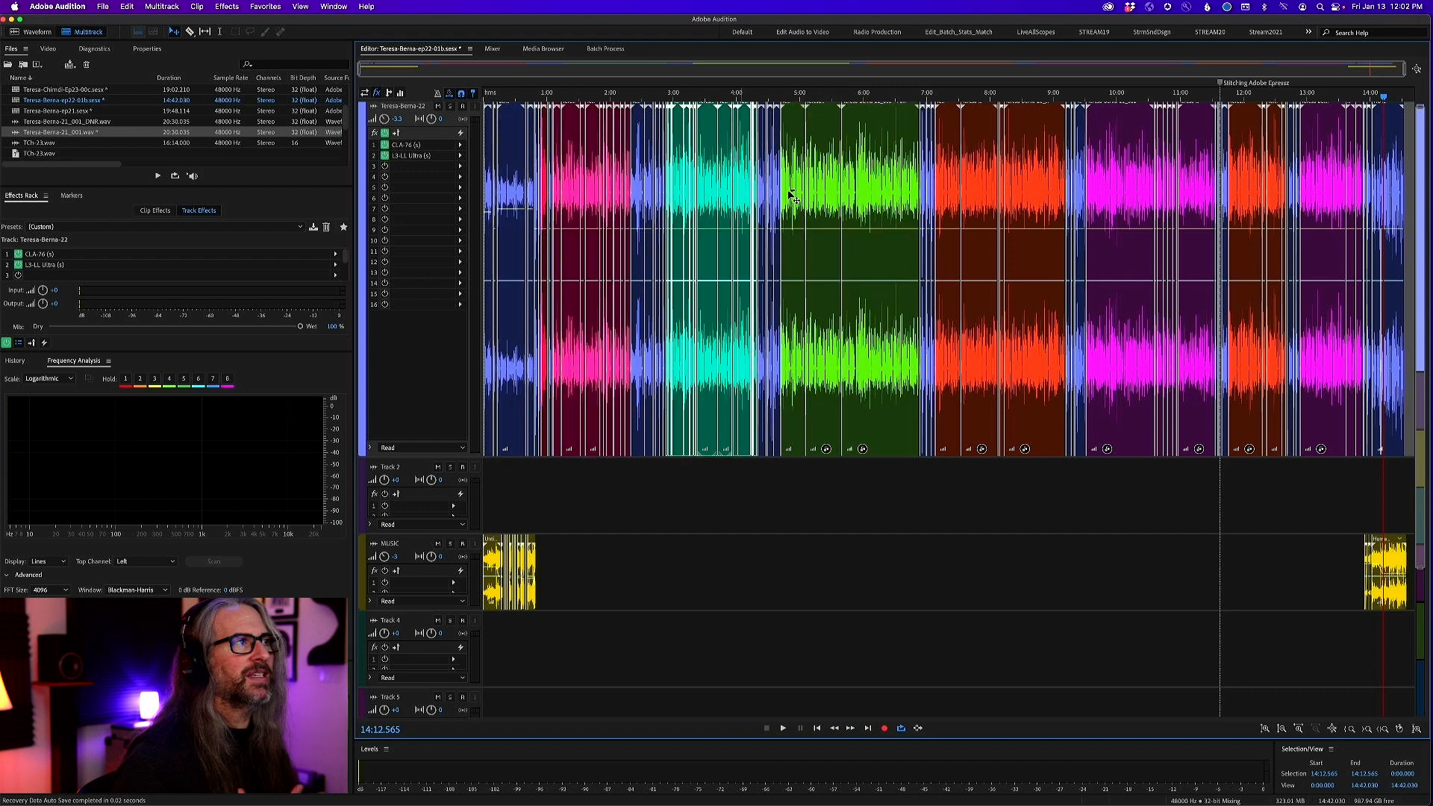
left_click(986, 208)
left_click(1129, 206)
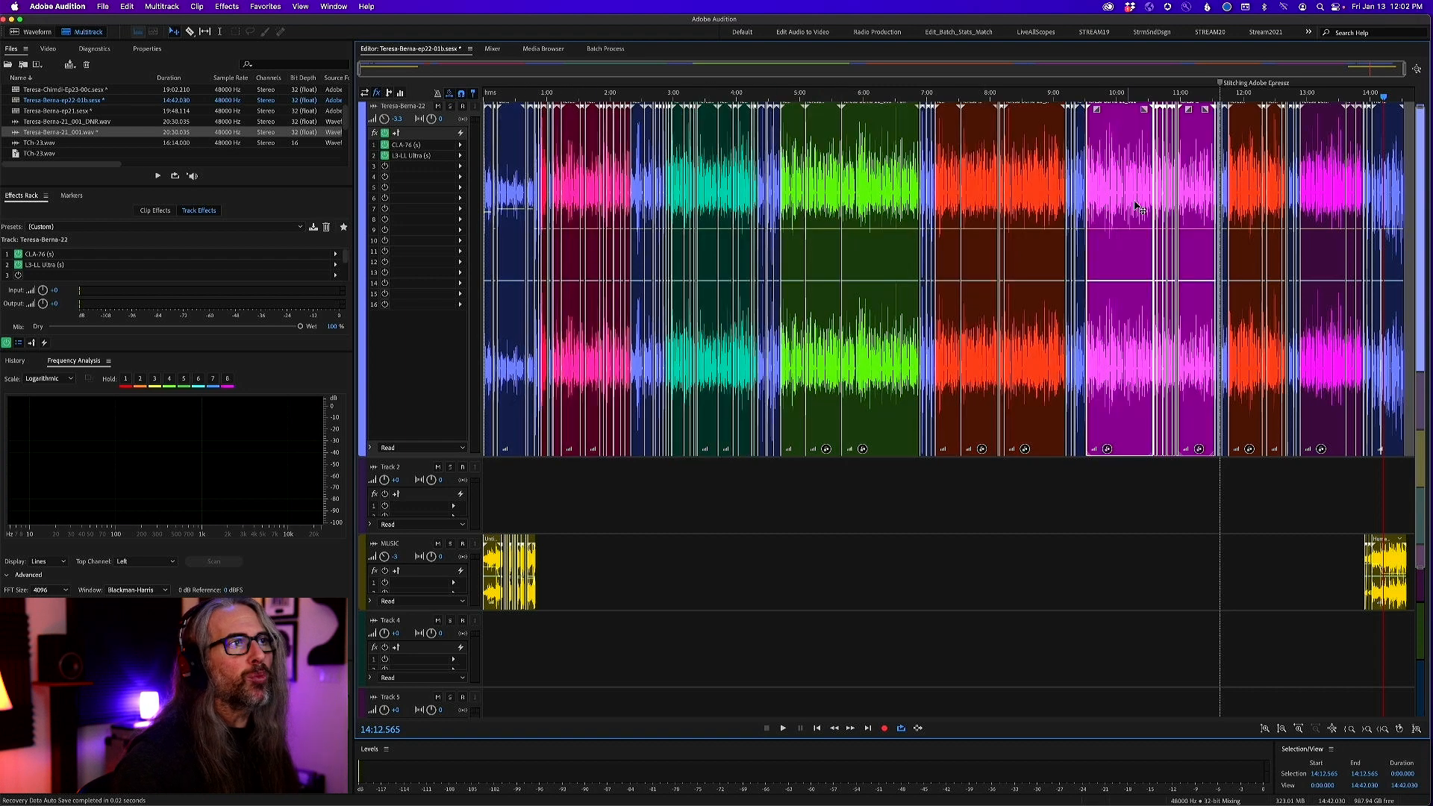
left_click(1262, 203)
left_click(1332, 210)
left_click(1156, 195)
left_click(990, 214)
left_click(852, 231)
left_click(741, 232)
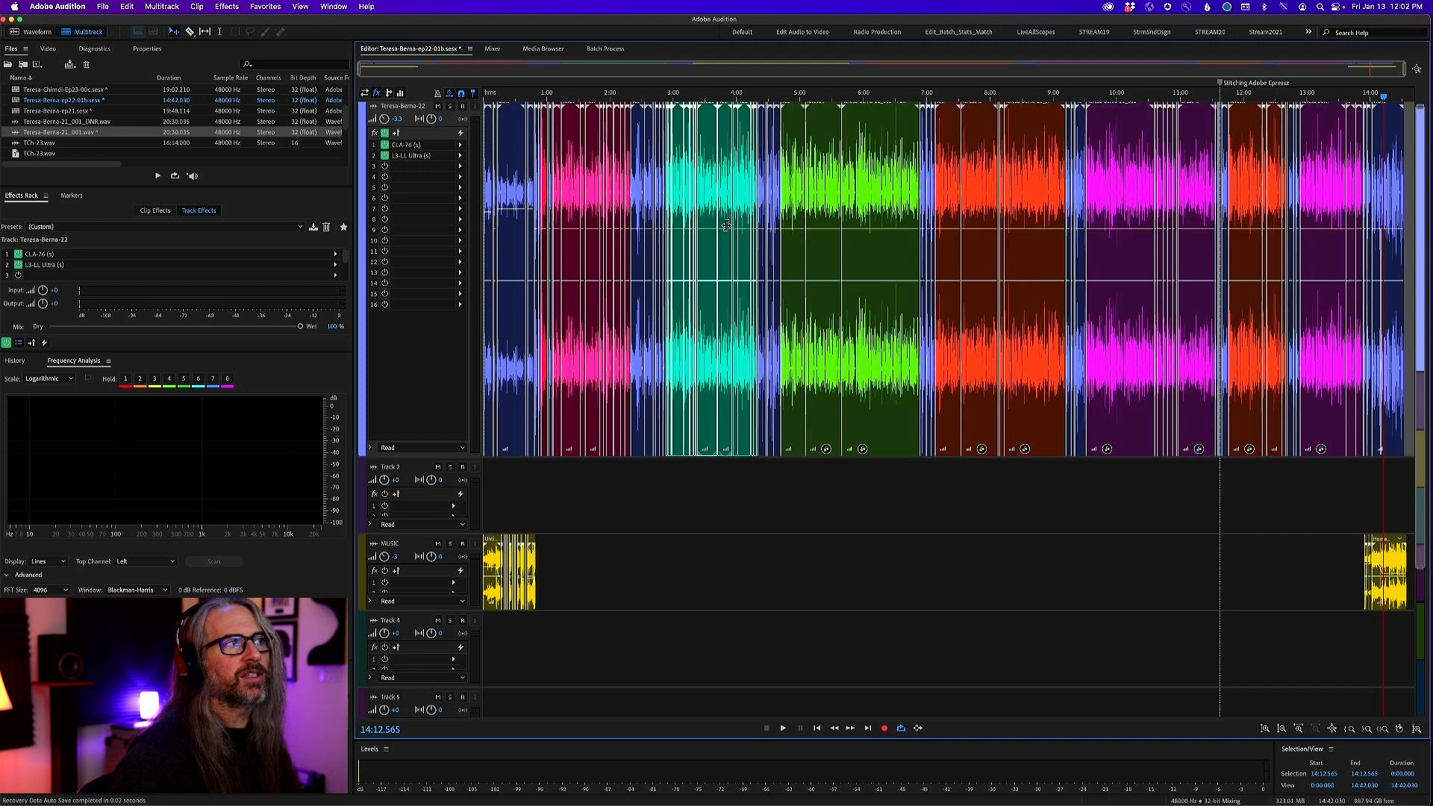
left_click(574, 232)
left_click(543, 222)
left_click(579, 236)
left_click(690, 236)
left_click(826, 246)
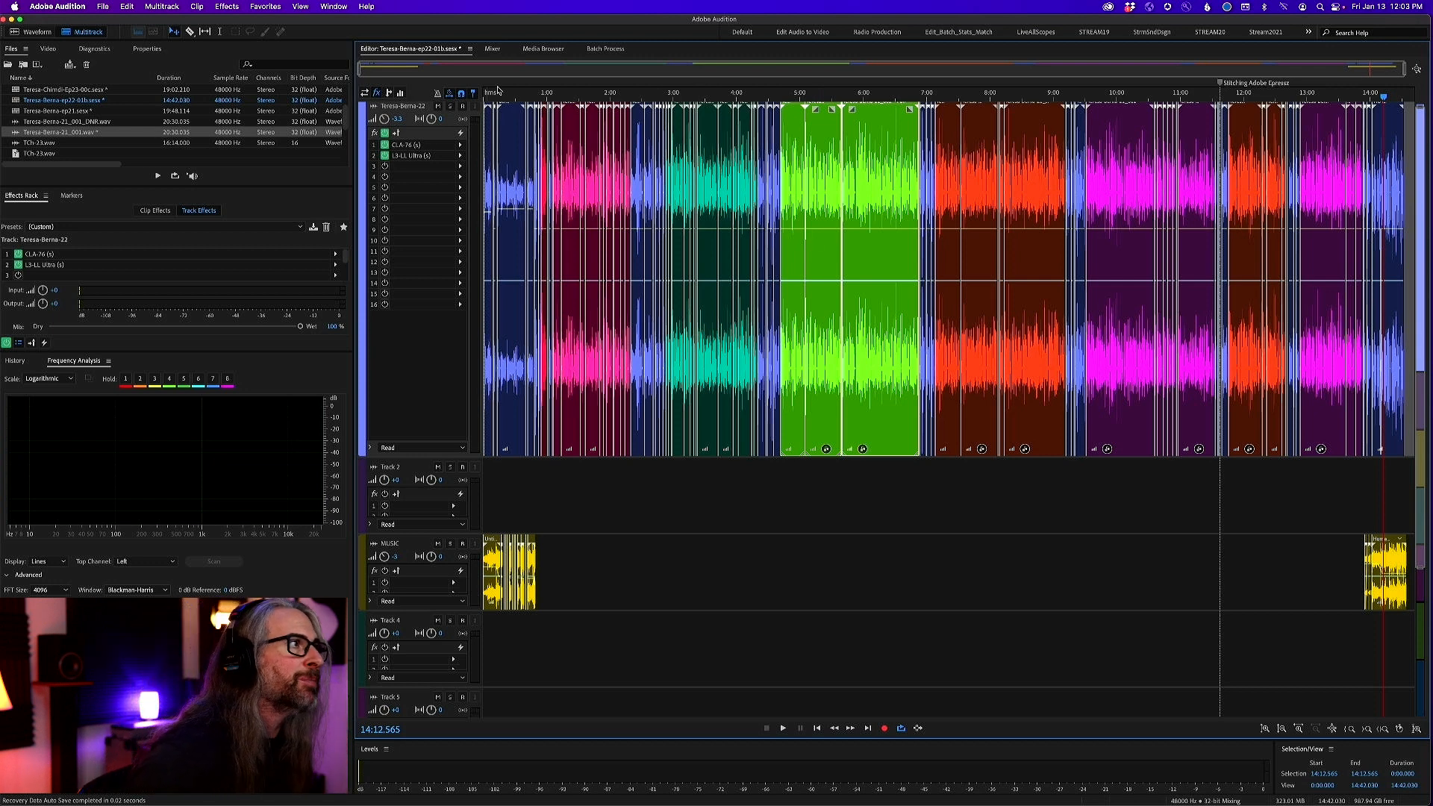
Examine the intro's vocal and music clips up close, and check the session's track levels in the Mixer
left_click_drag(541, 93, 450, 91)
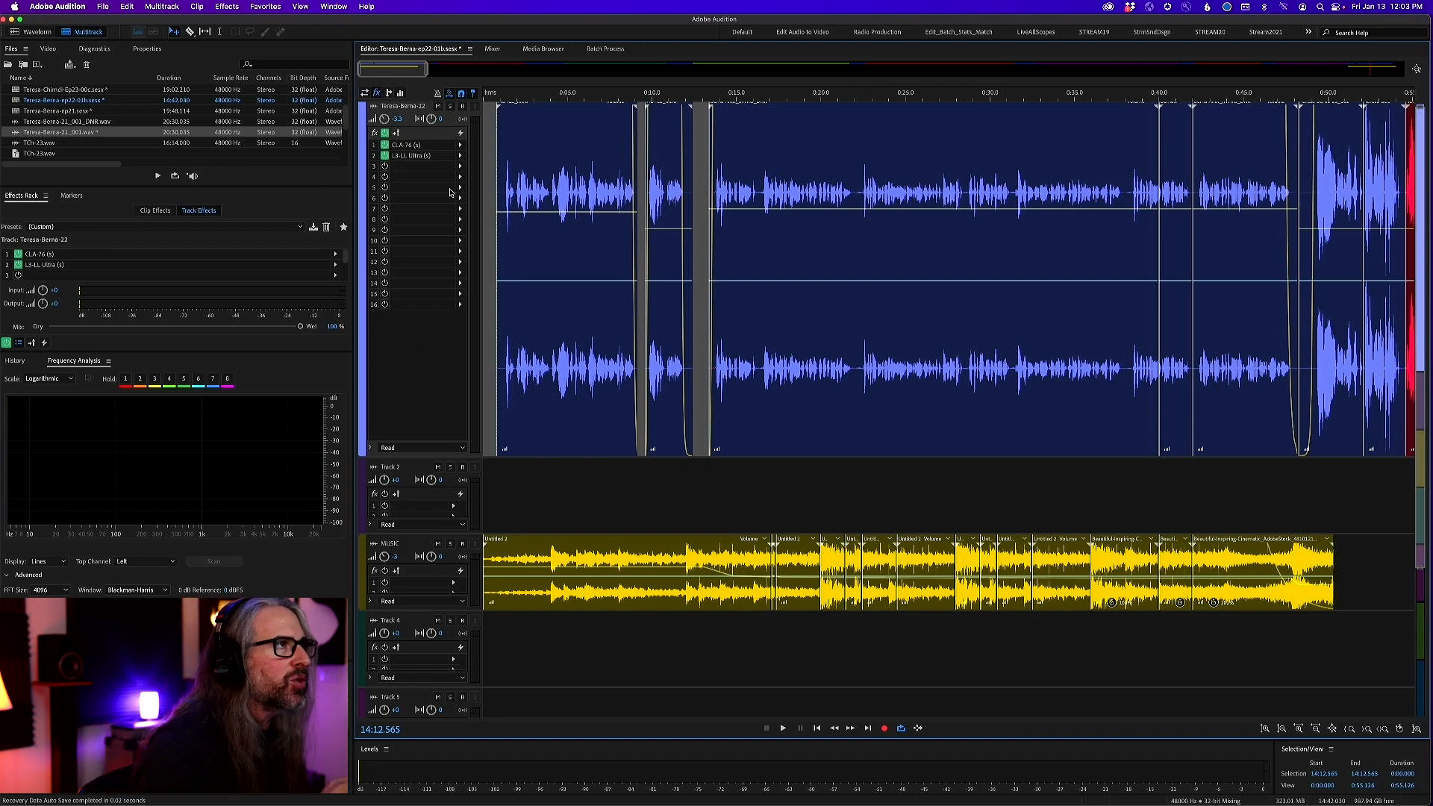
key("backslash")
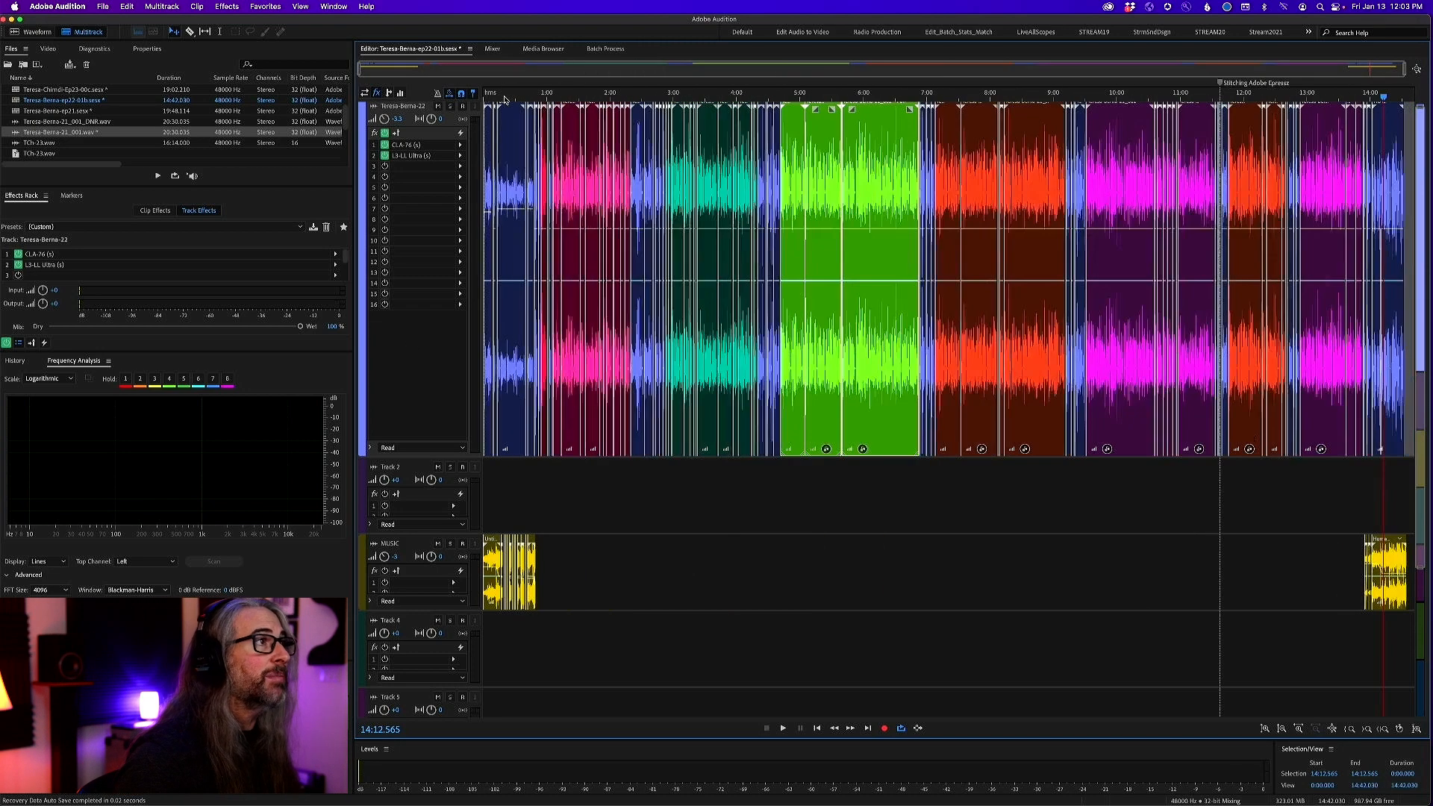
left_click(494, 48)
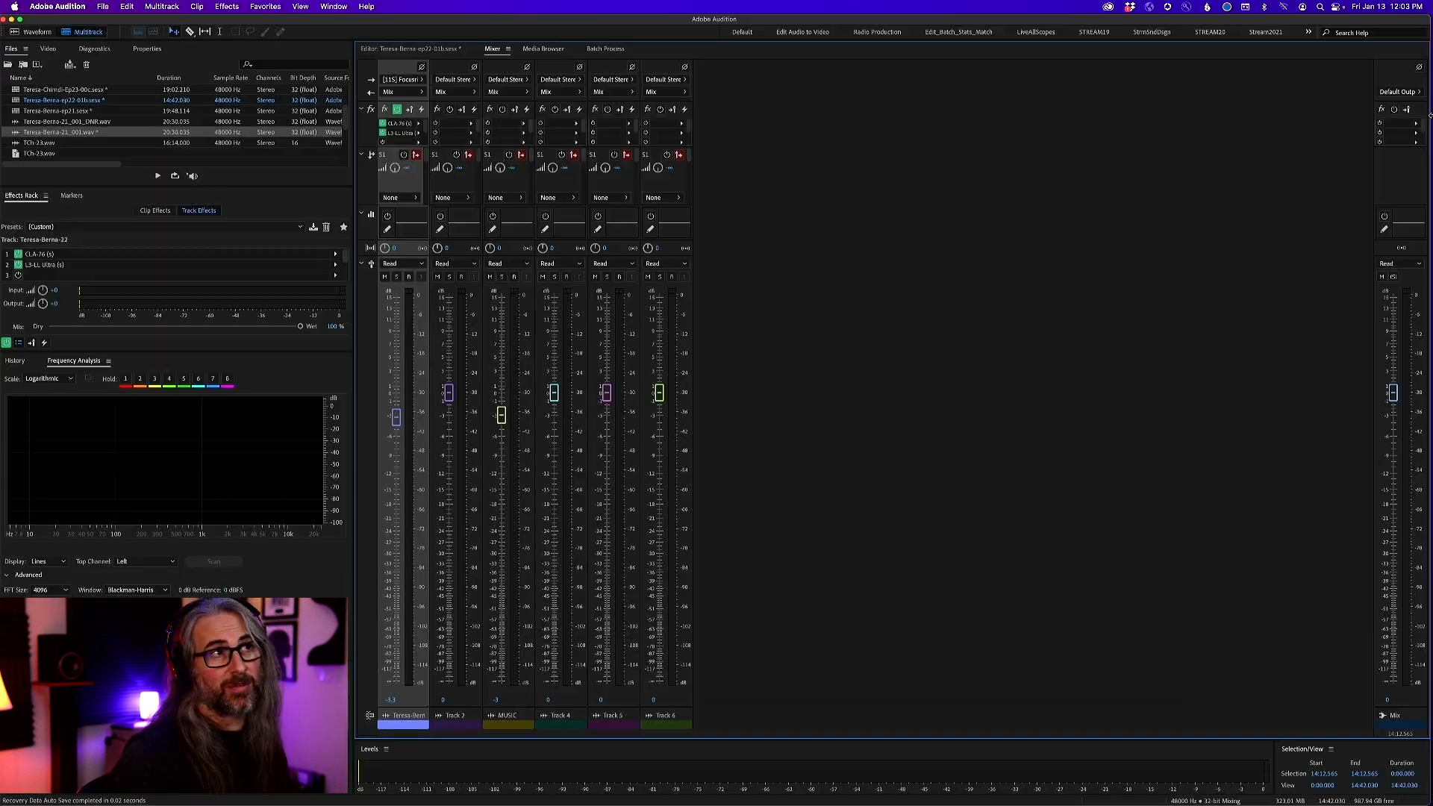
left_click(403, 50)
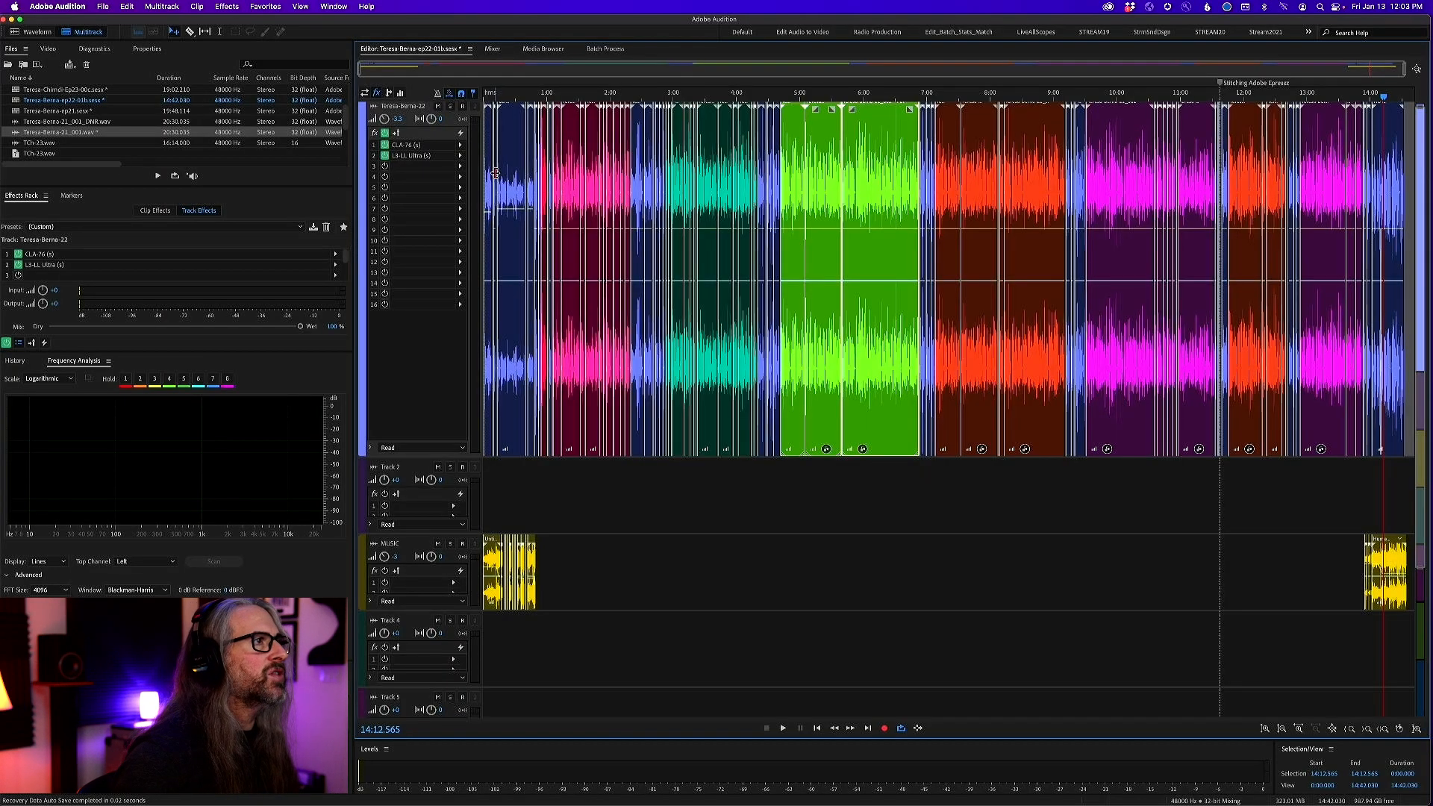
Play the session's intro from 0:00 to about 0:16 to hear the processed vocal over the music
left_click_drag(494, 100, 461, 100)
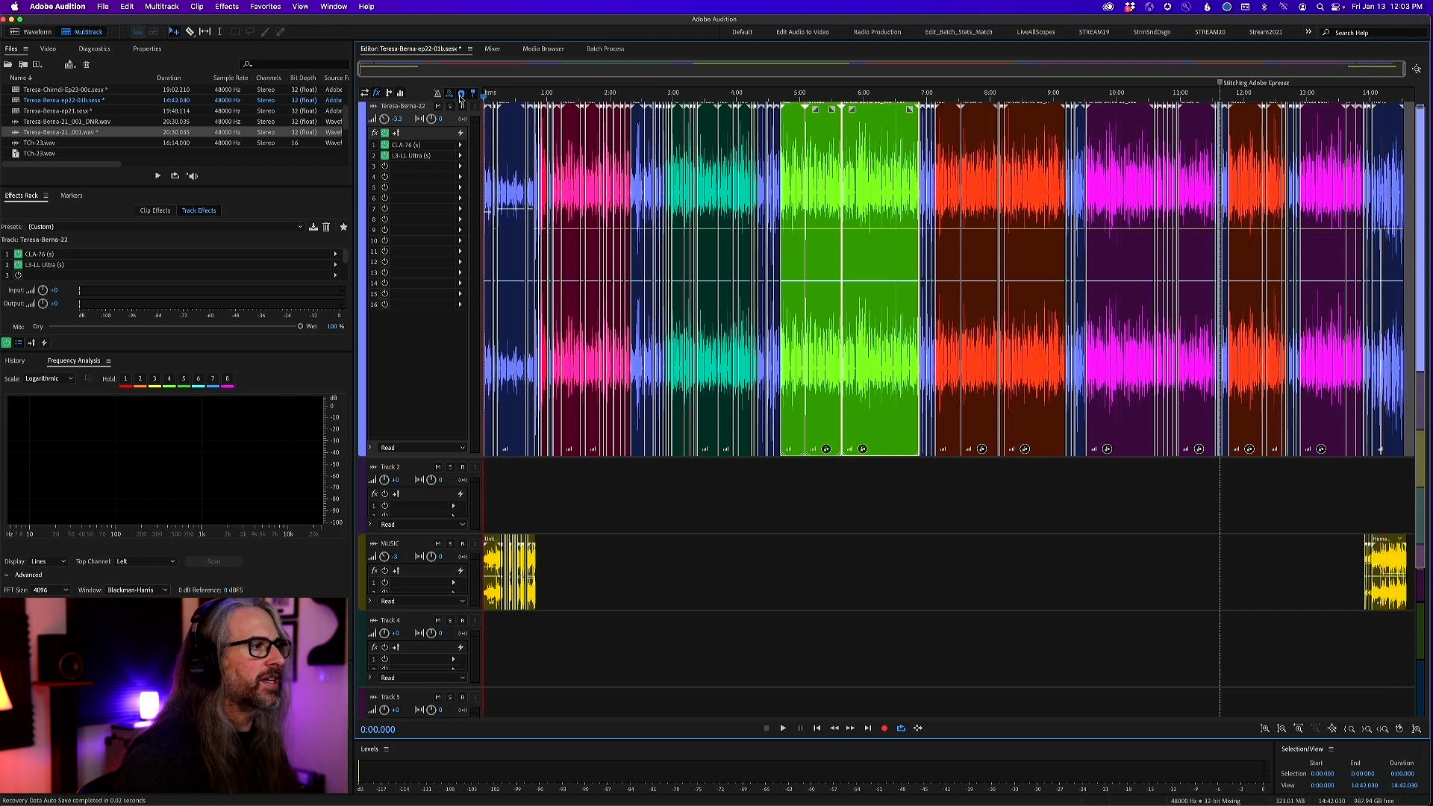
key("space")
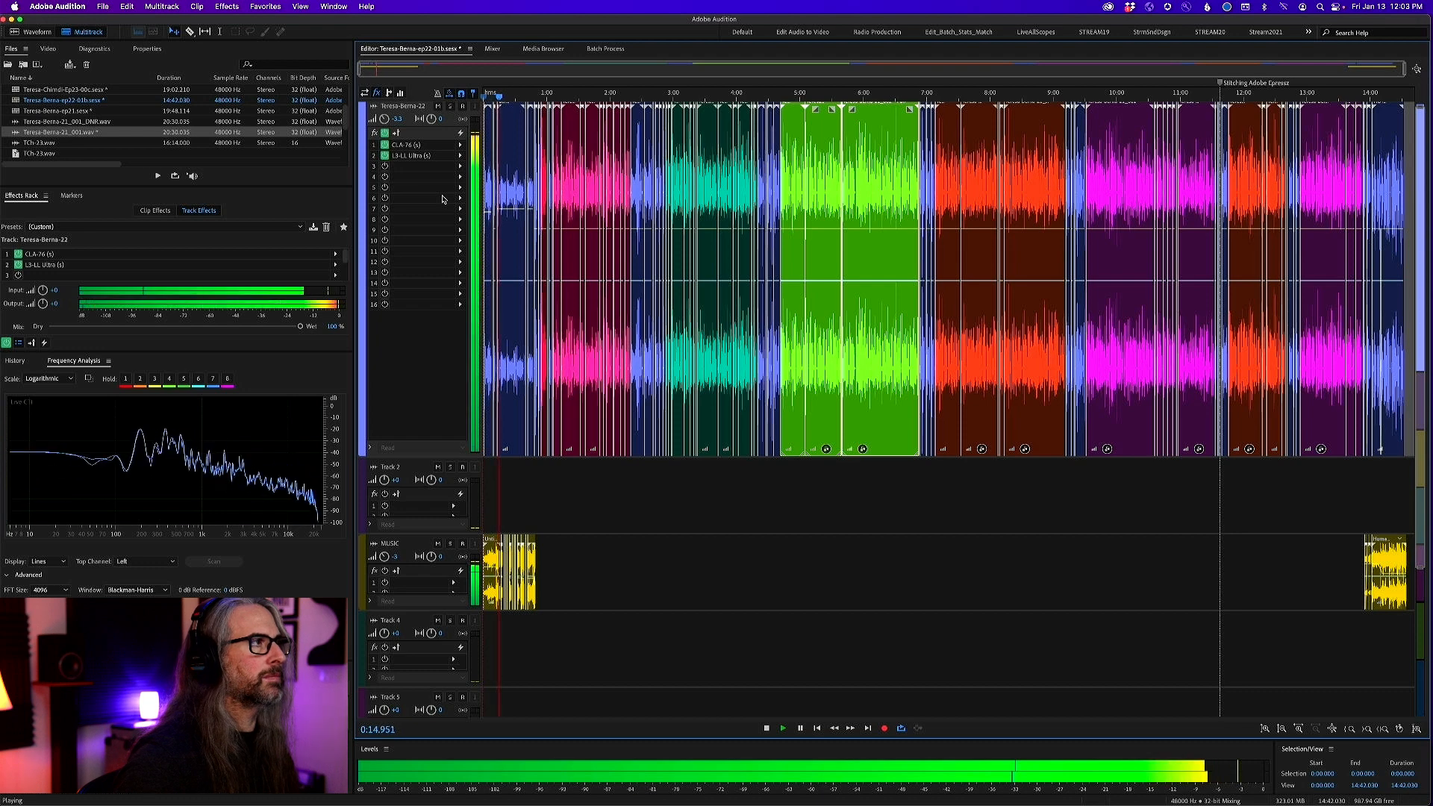
key("space")
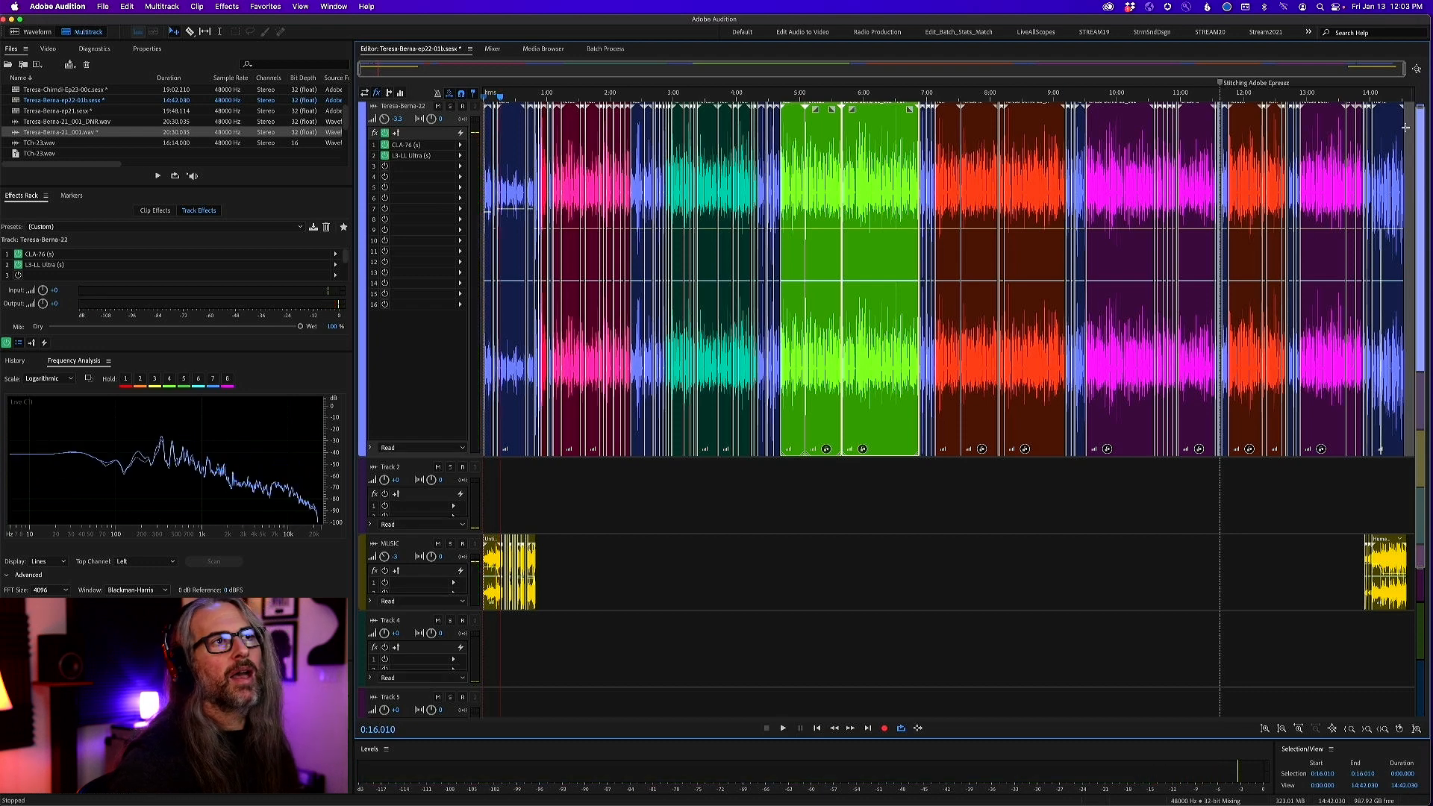
Play the outro's vocal and music from about 14:18 for five seconds and return to the full-session view
left_click_drag(1343, 96, 1415, 93)
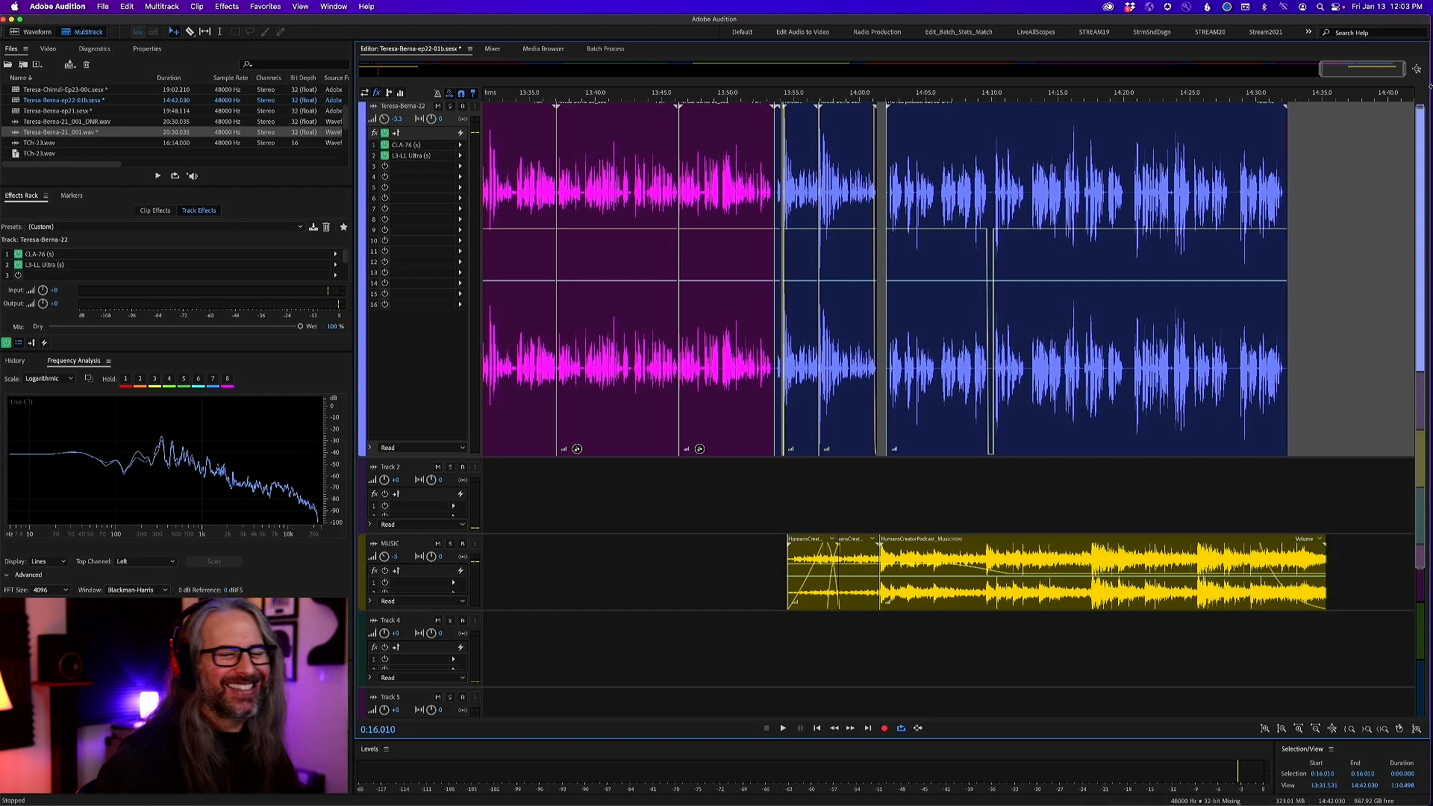
left_click(1102, 94)
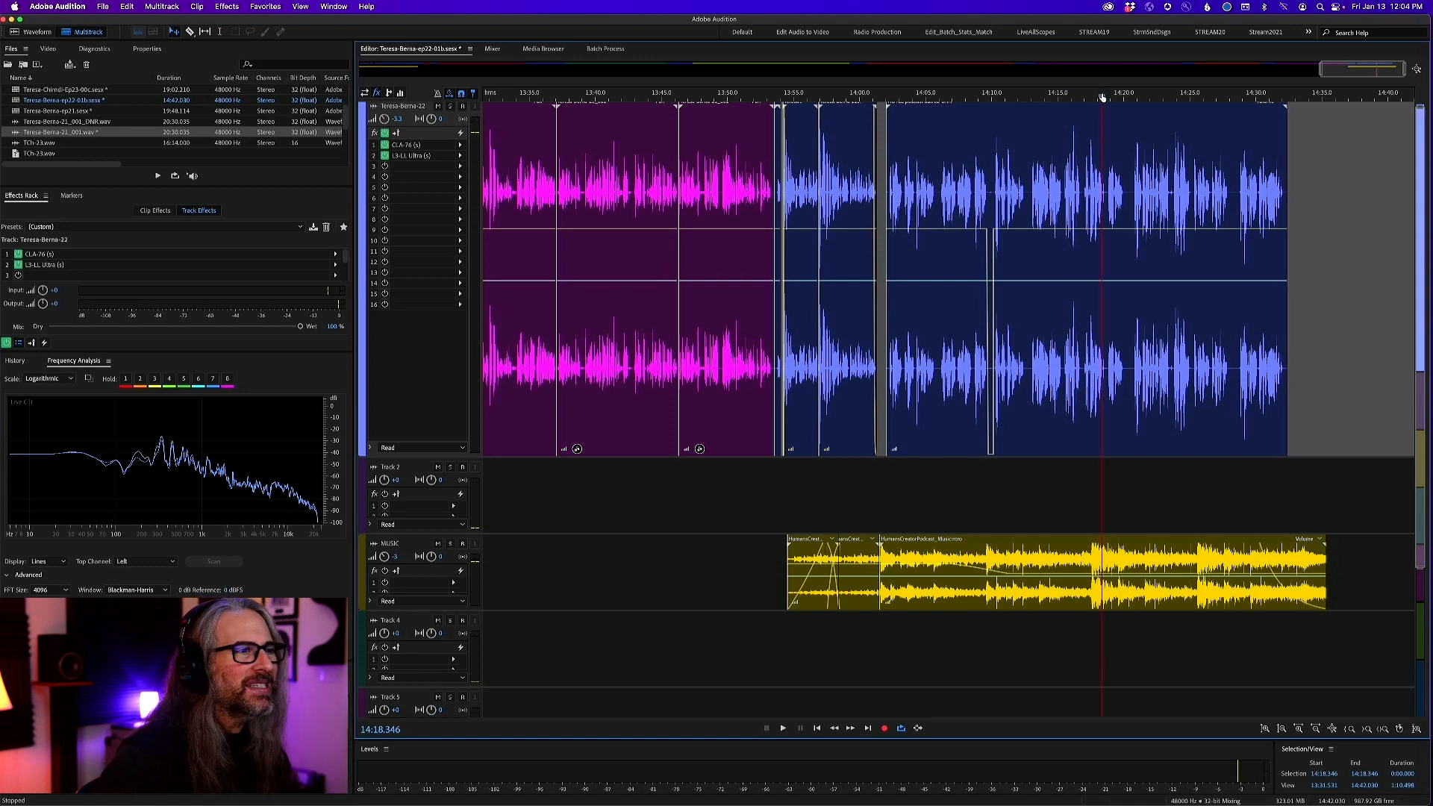
key("space")
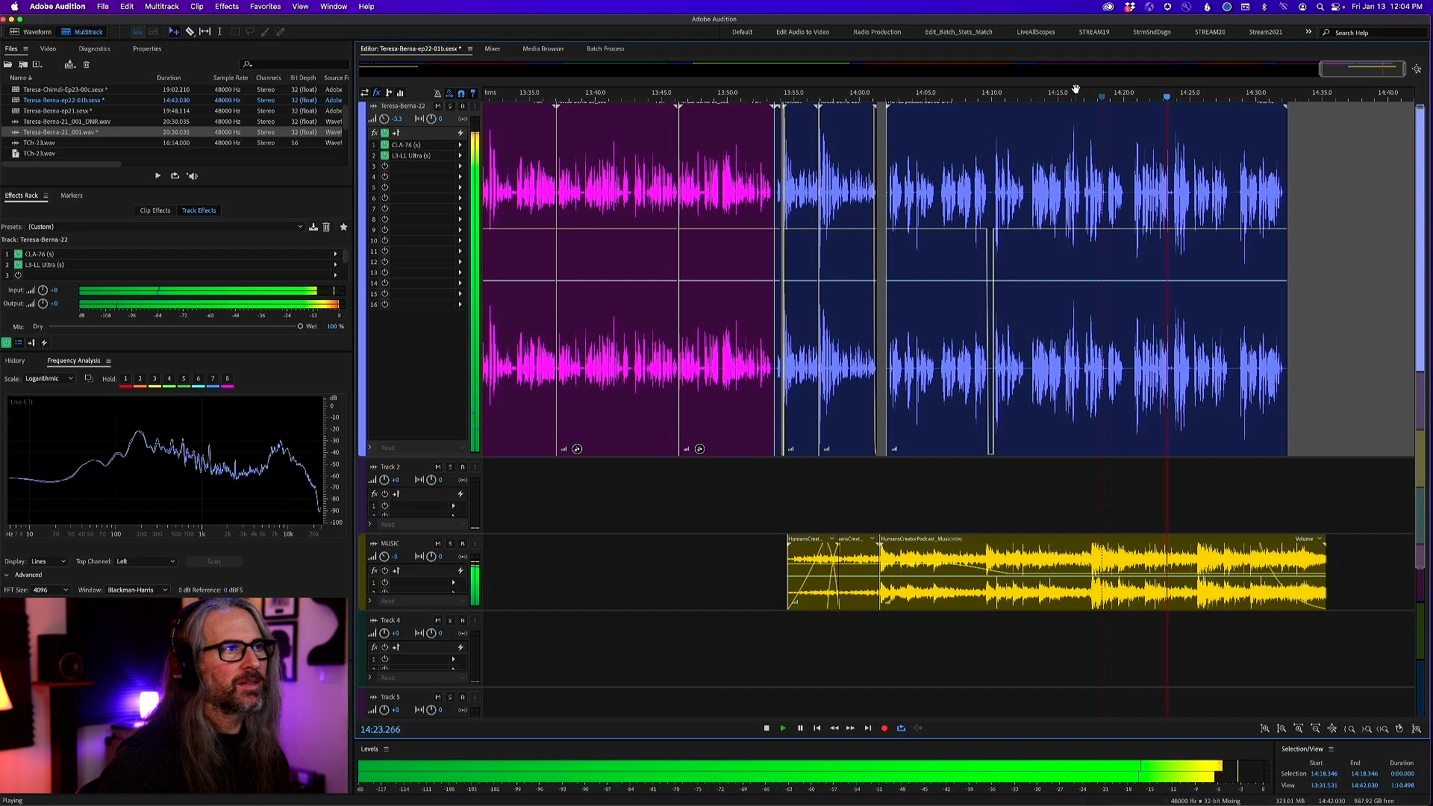
key("space")
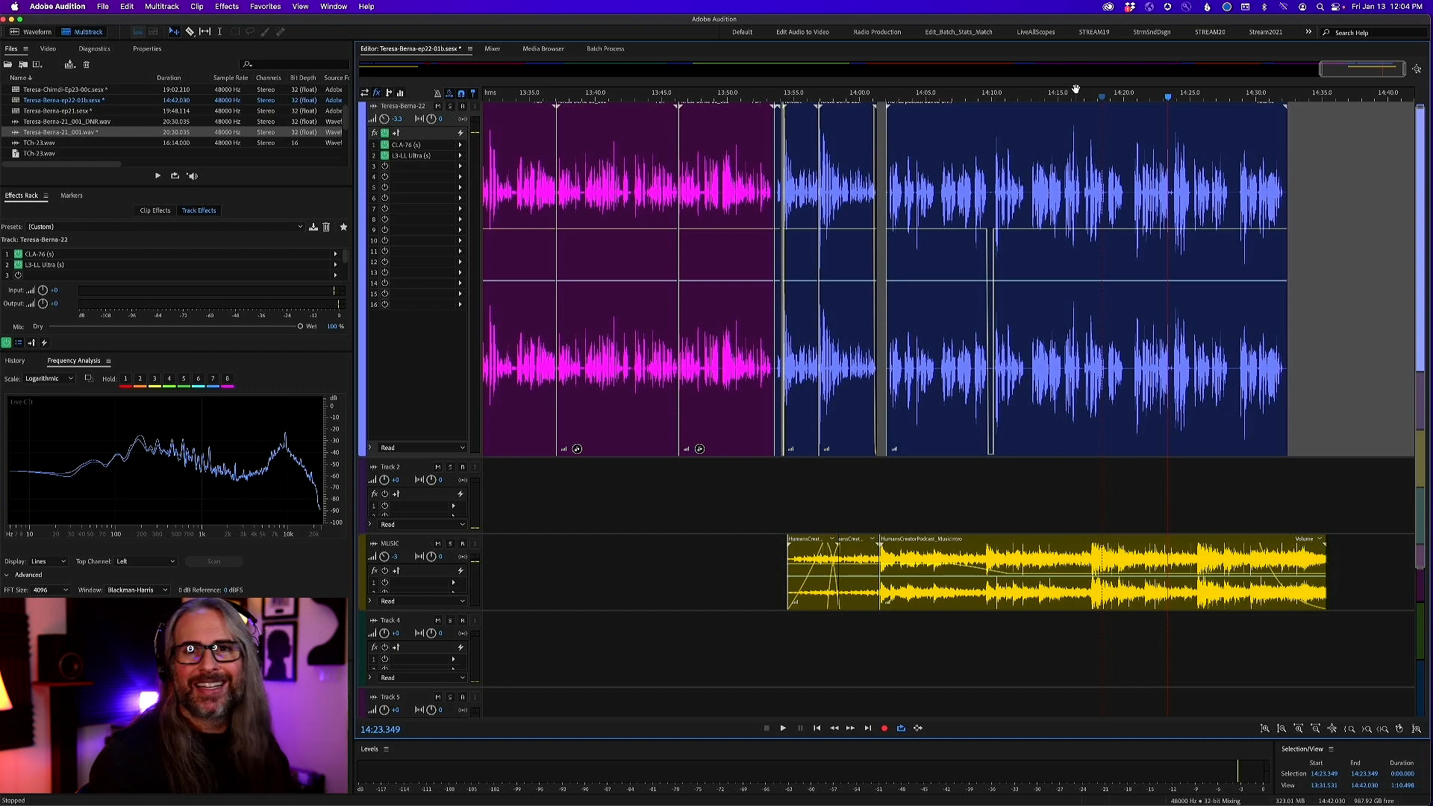
left_click_drag(1322, 70, 219, 33)
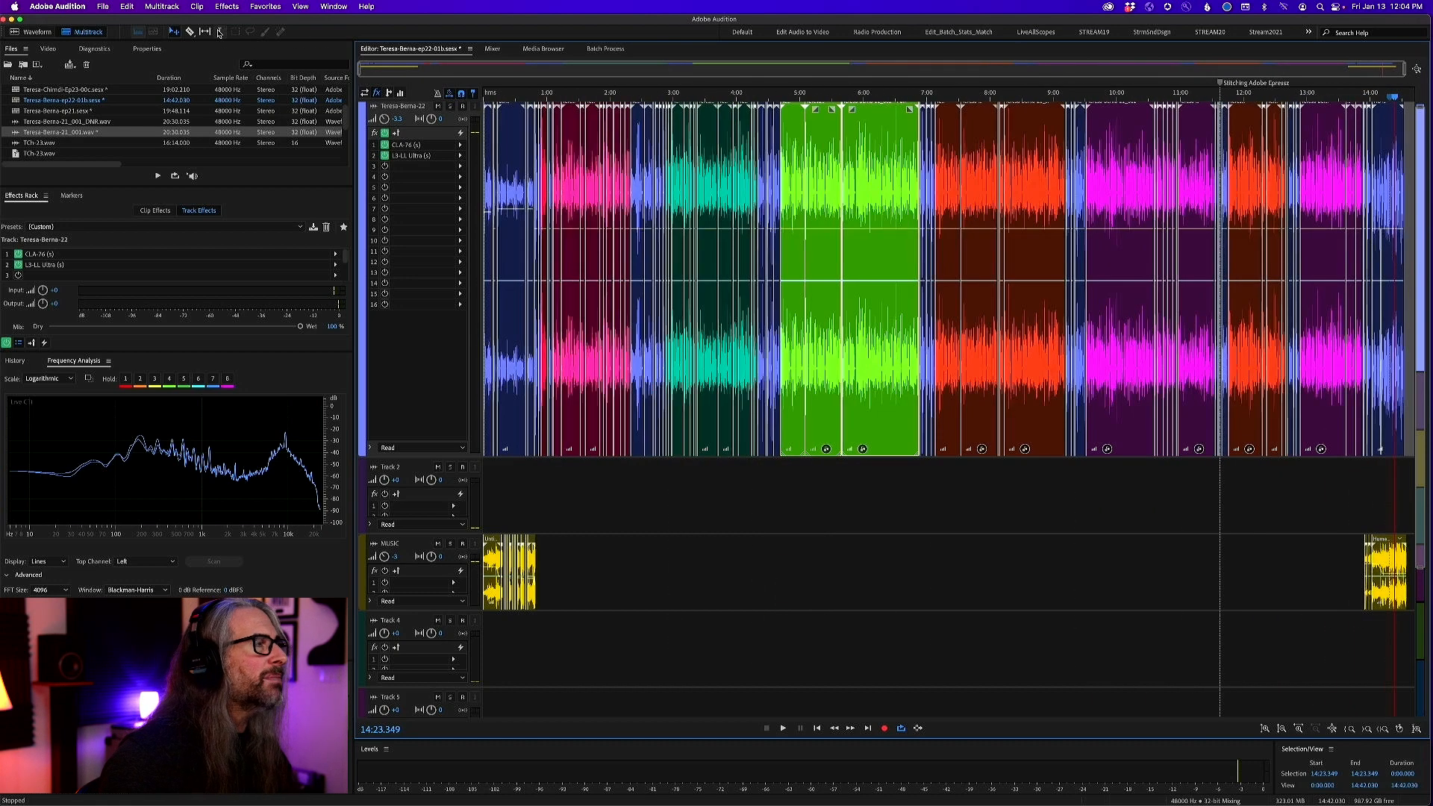
Set up a multitrack mixdown export of the entire session and shorten the file name's ending to "_mix"
left_click(102, 6)
mouse_move(224, 232)
mouse_move(360, 288)
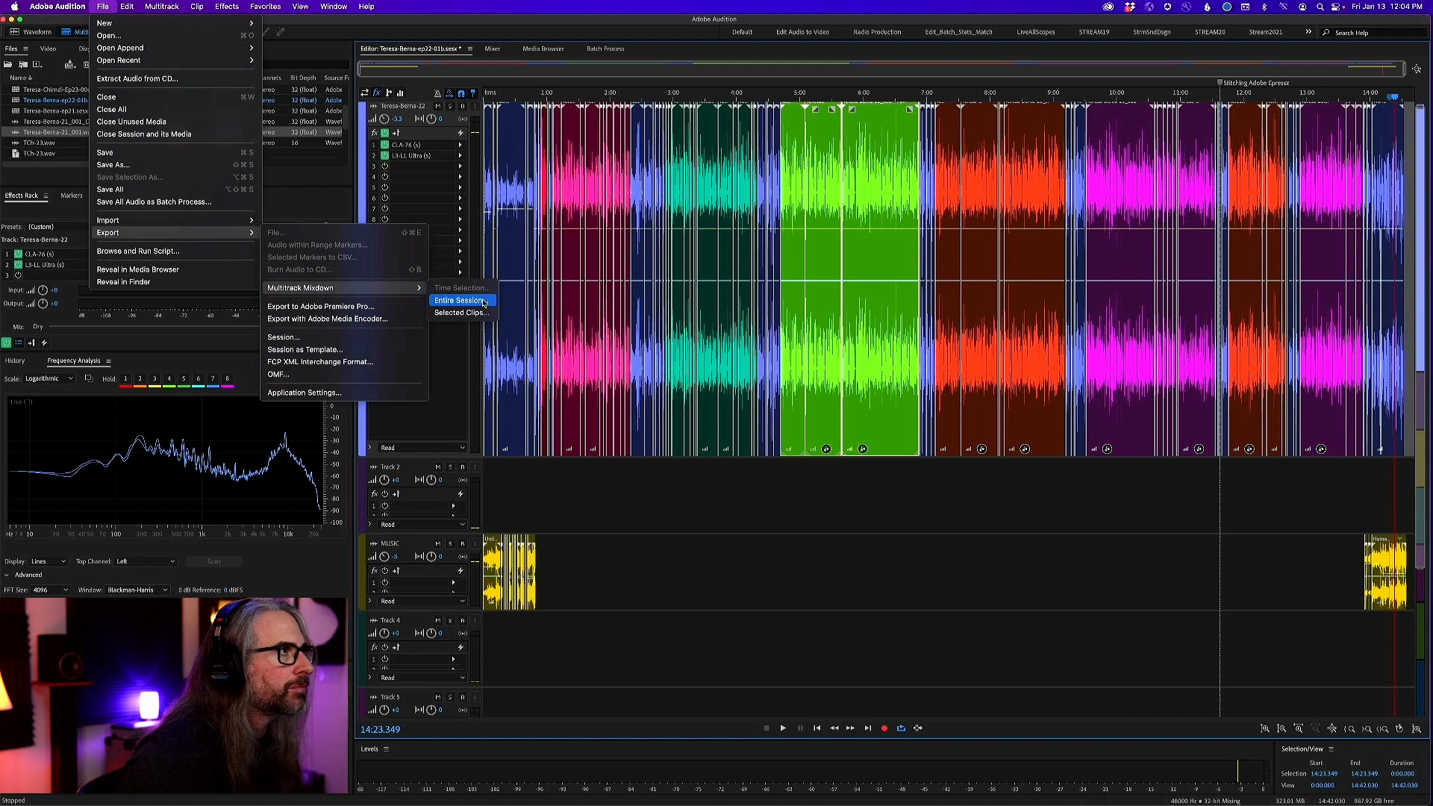
left_click(483, 301)
left_click(575, 261)
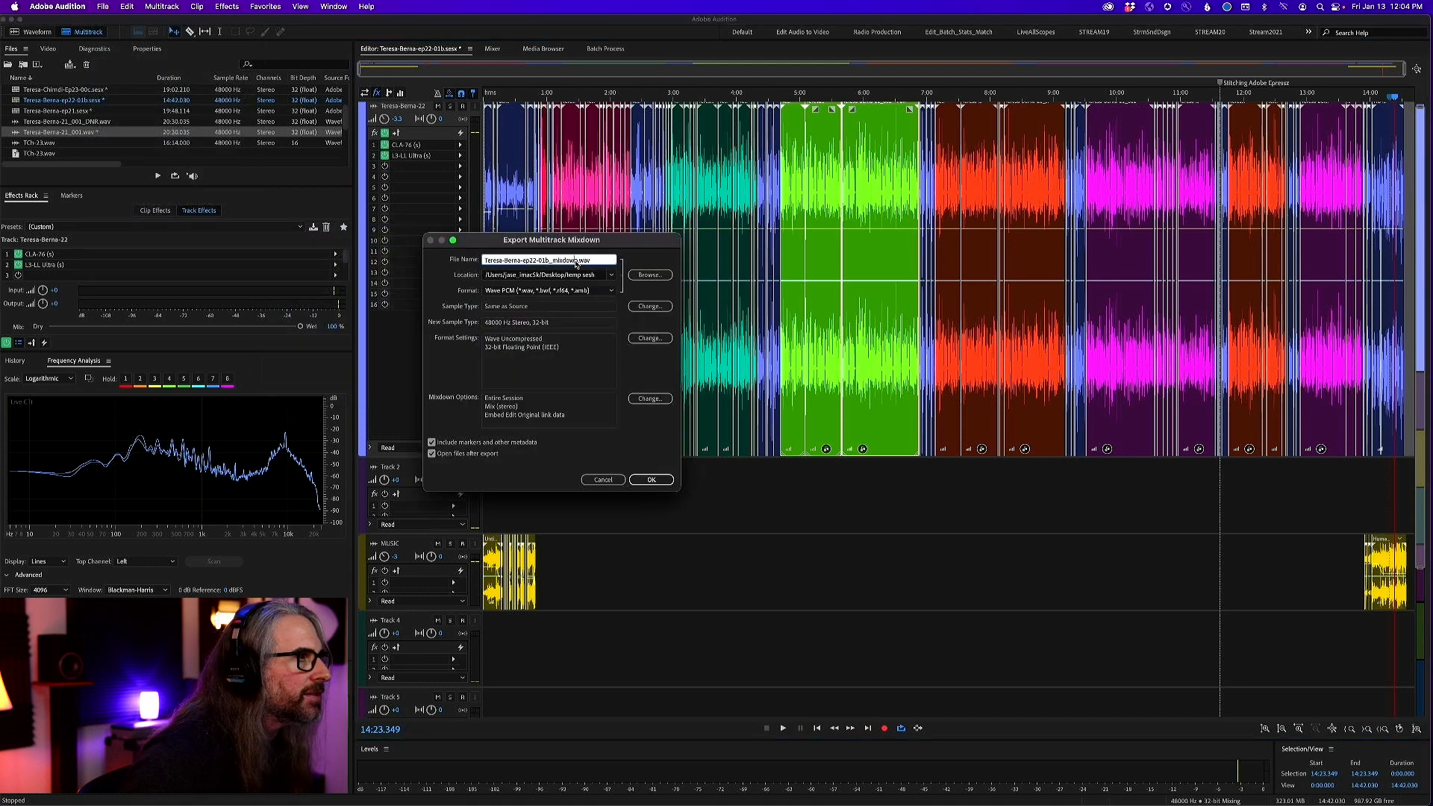
key("BackSpace")
key("BackSpace")
key("BackSpace")
type(".")
Choose the Desktop folder as the mixdown's location and export it as Wave PCM
left_click(615, 277)
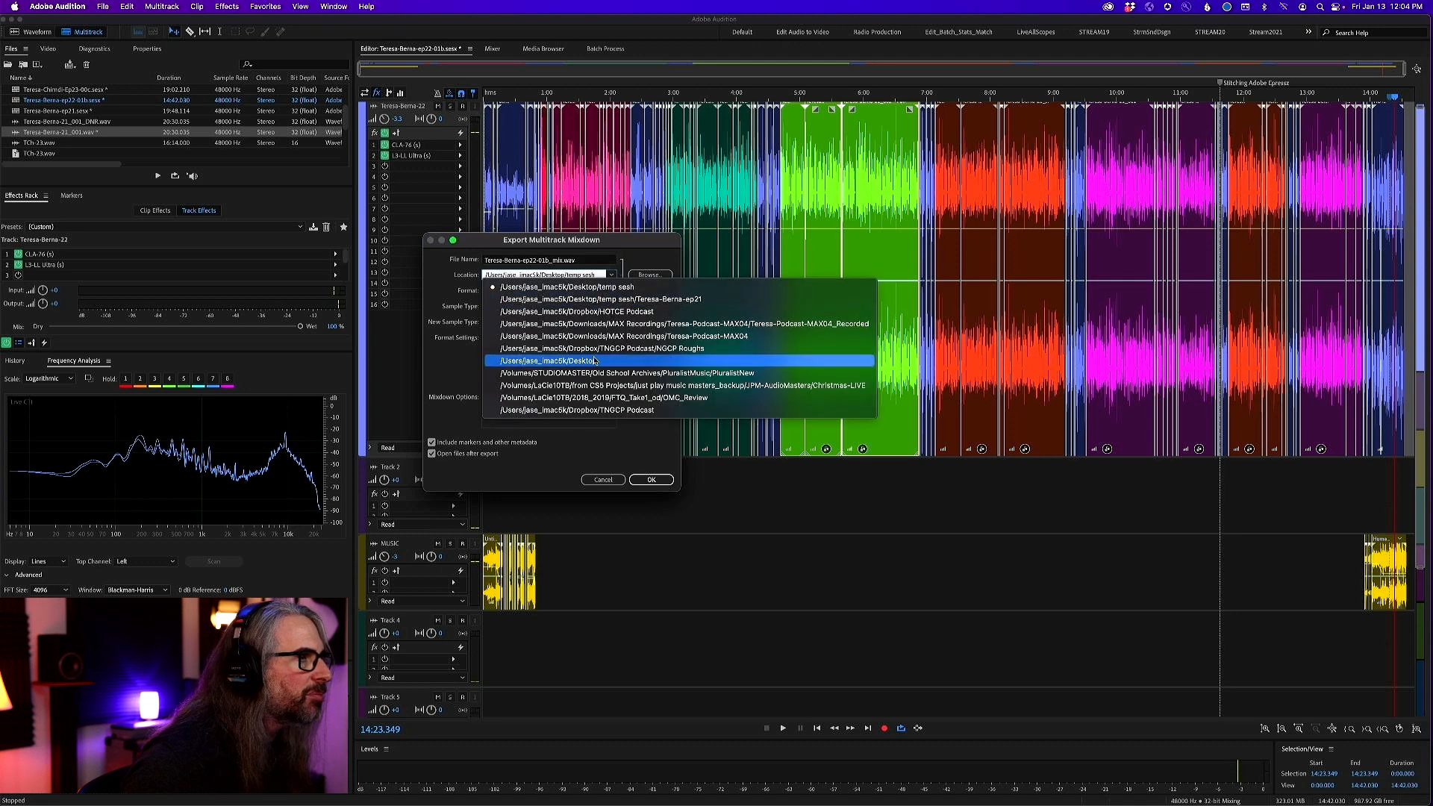
left_click(599, 364)
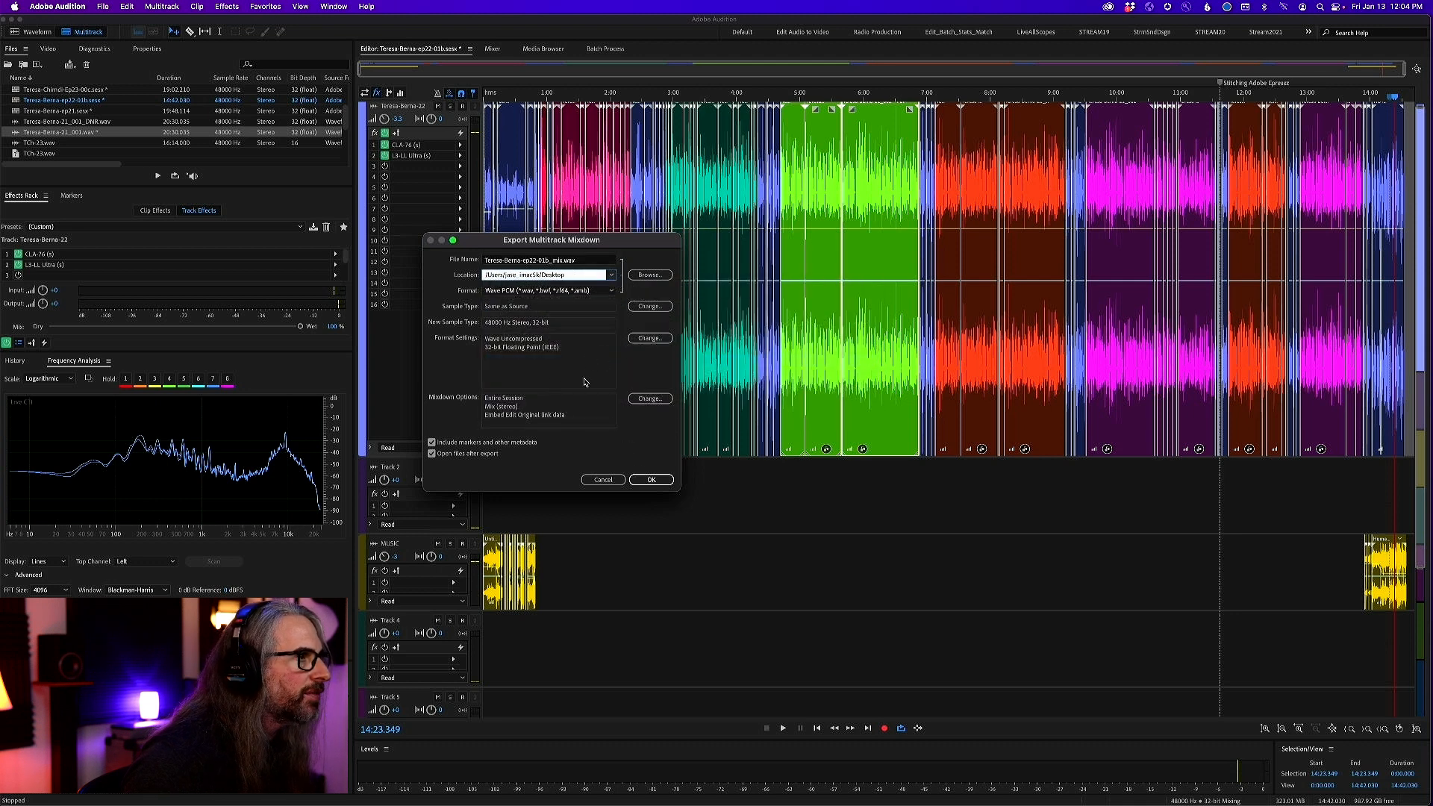
left_click(651, 480)
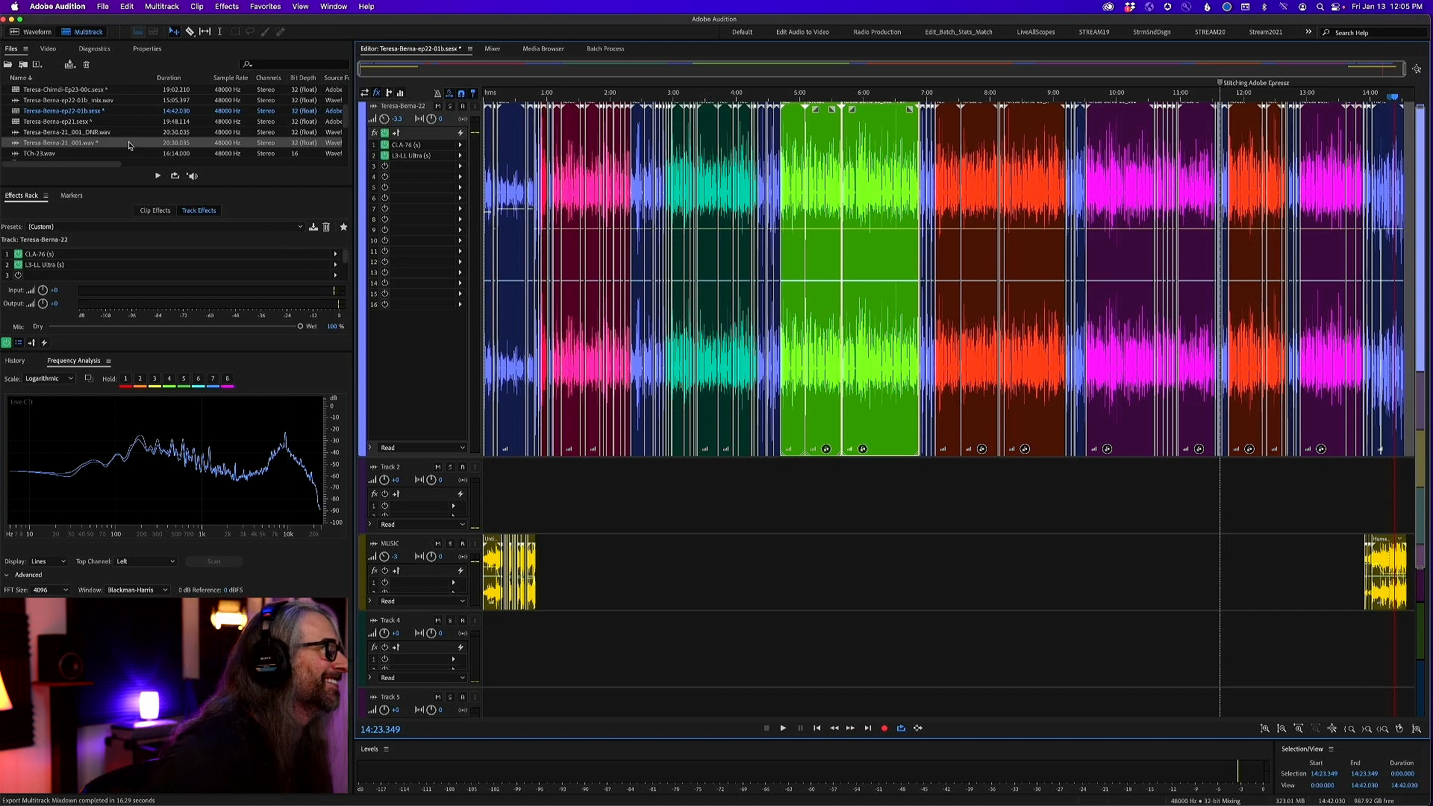
Open the exported mix WAV file in the Waveform editor and turn off the spectral frequency display
scroll(82, 130, "up", 3)
scroll(82, 130, "down", 3)
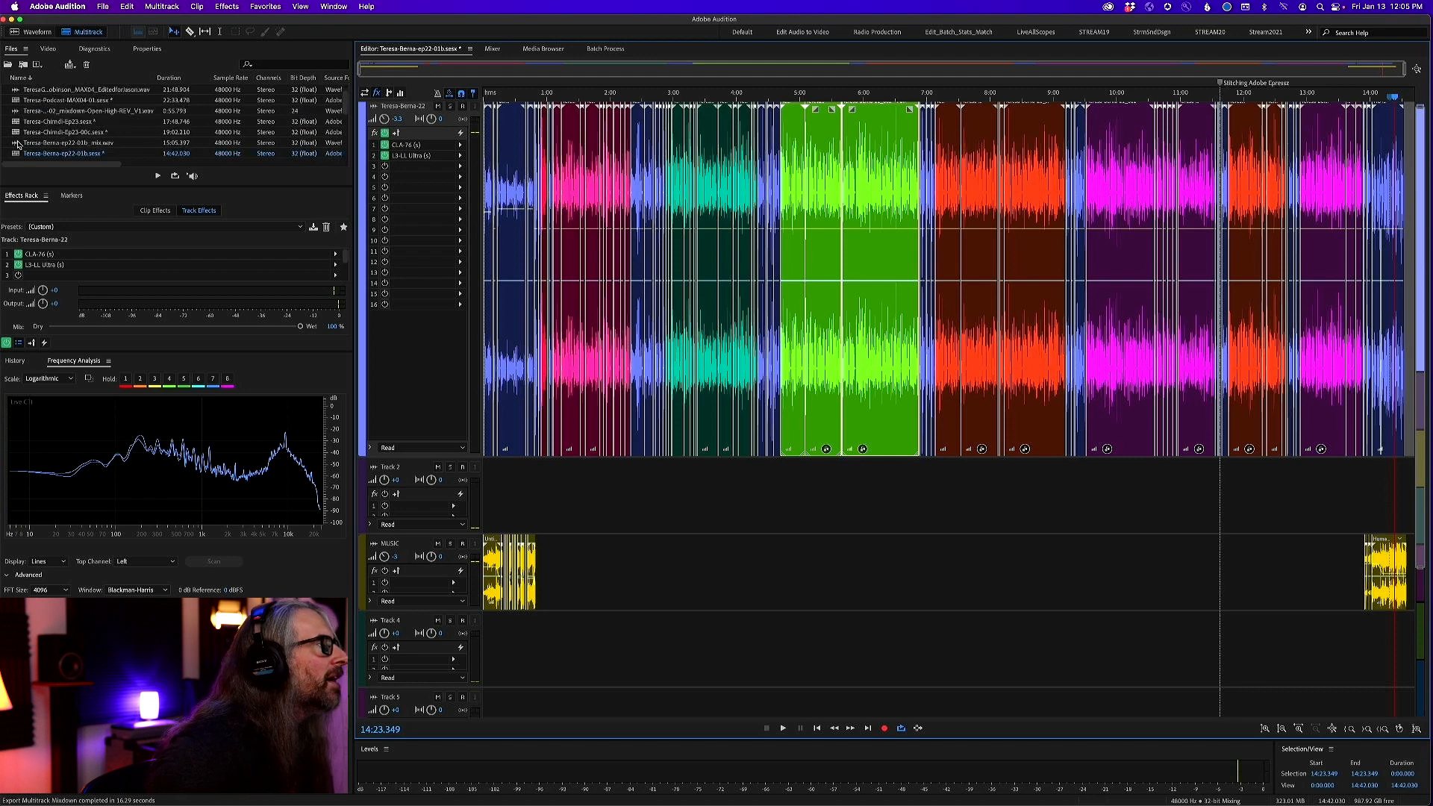
double_click(45, 142)
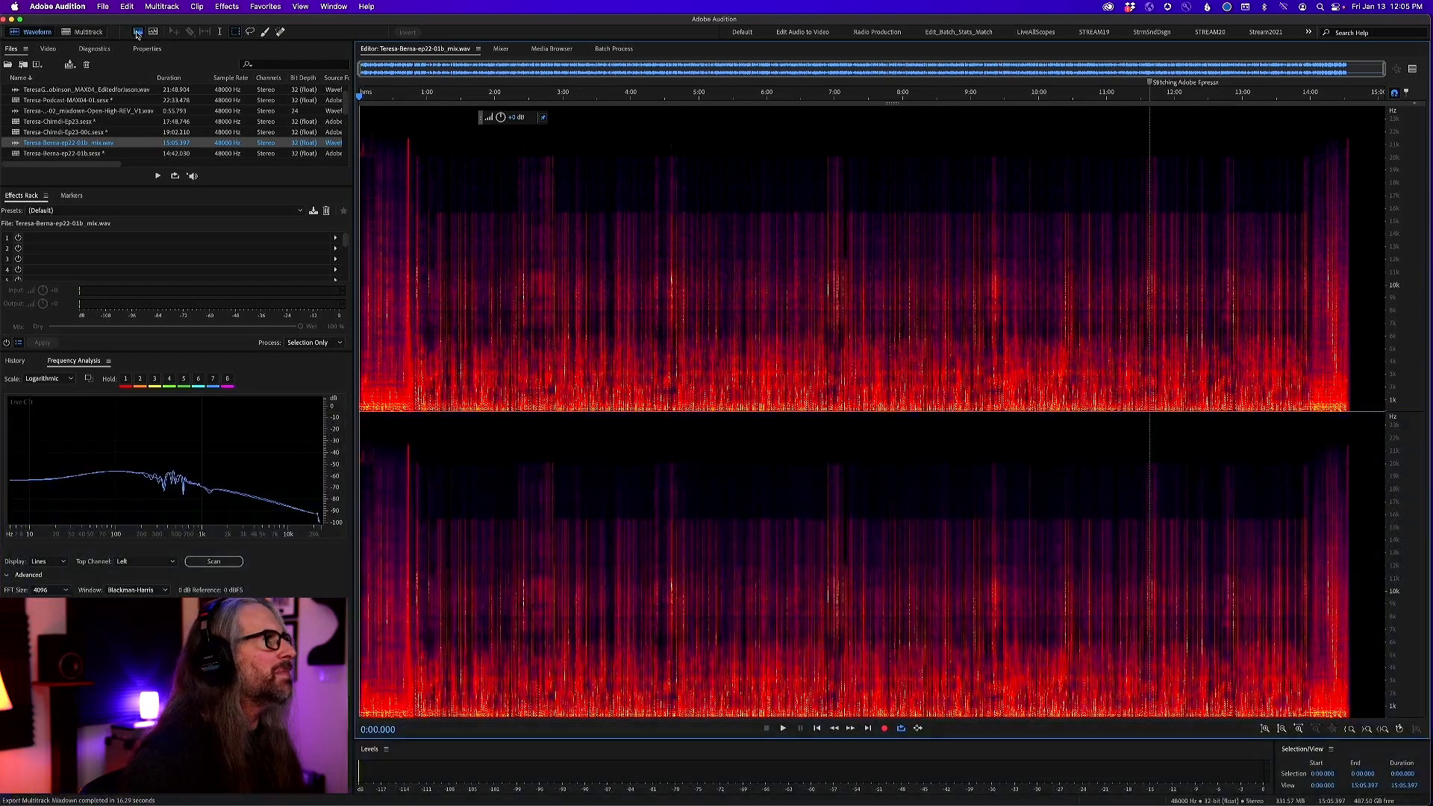
left_click(137, 32)
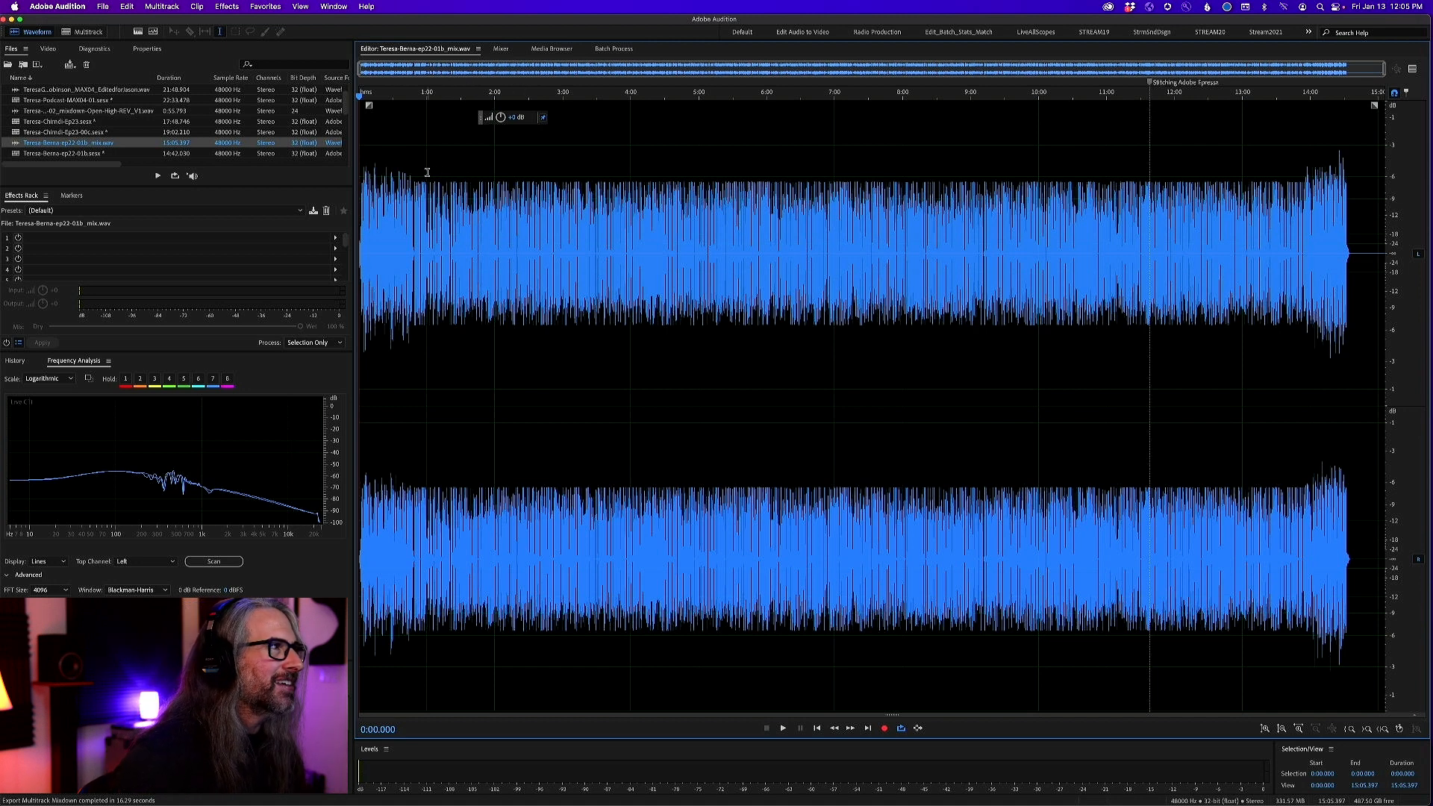
Compare the peak levels of the mix's intro, spoken middle section and outro by selecting each in turn
left_click_drag(417, 172, 286, 172)
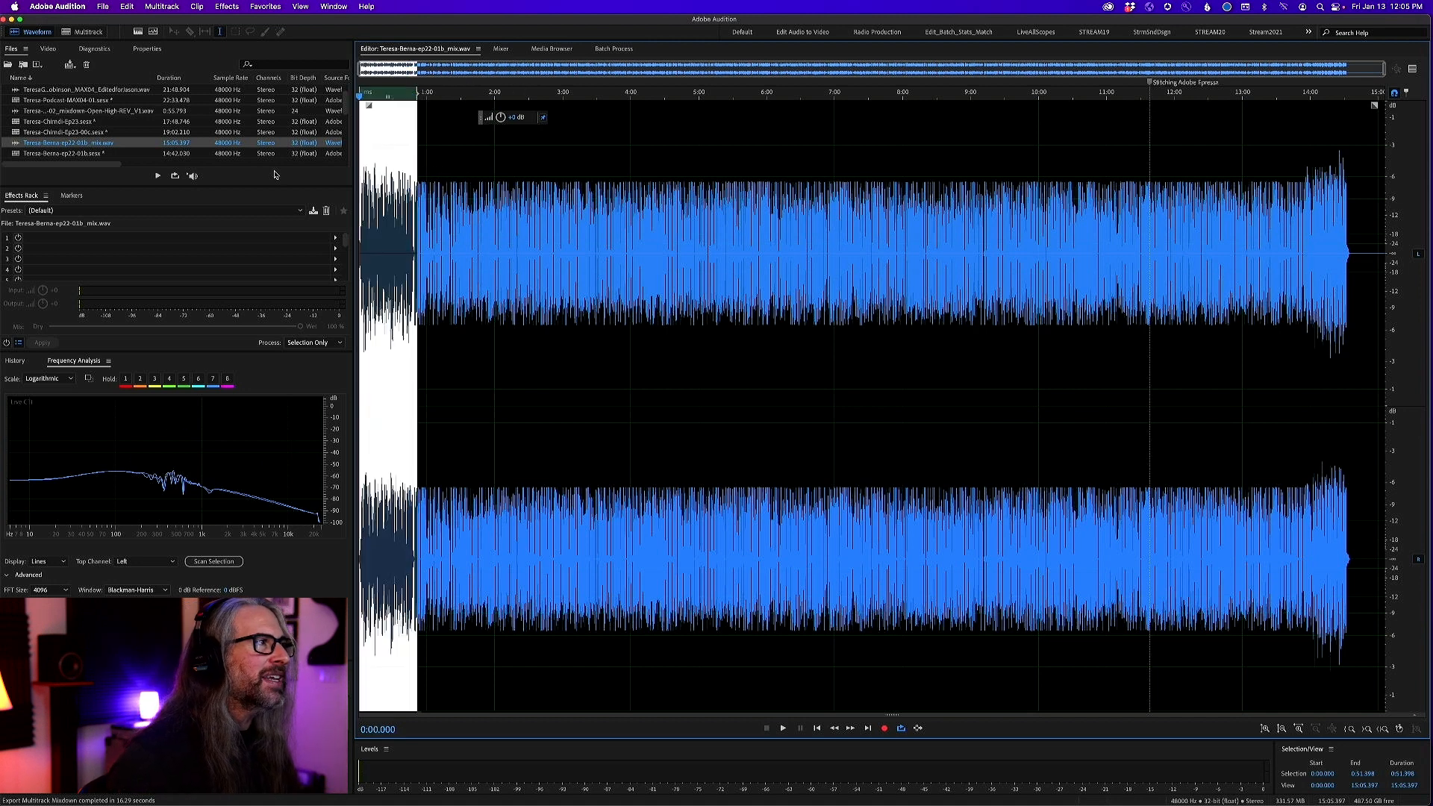
left_click(565, 222)
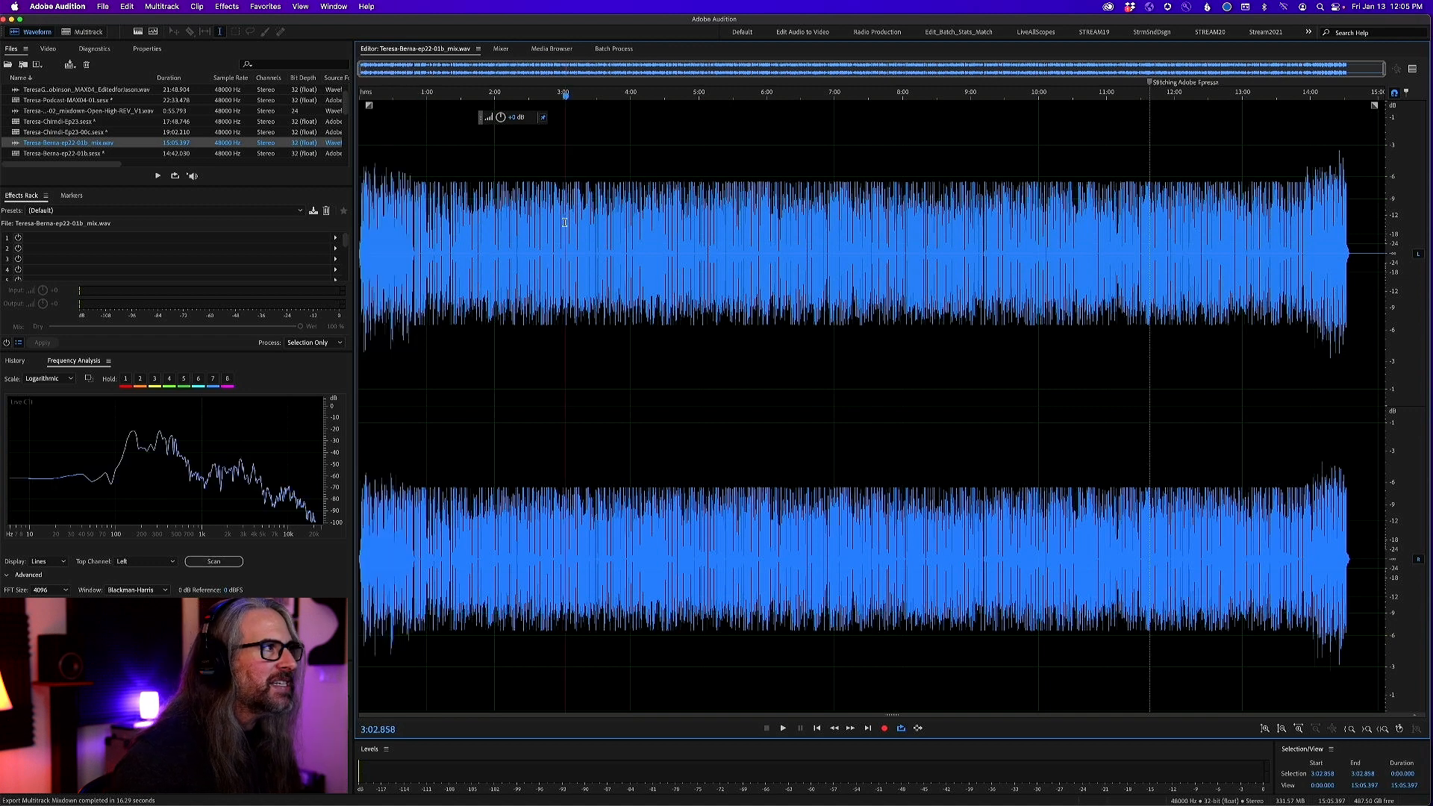
left_click_drag(413, 176, 1306, 228)
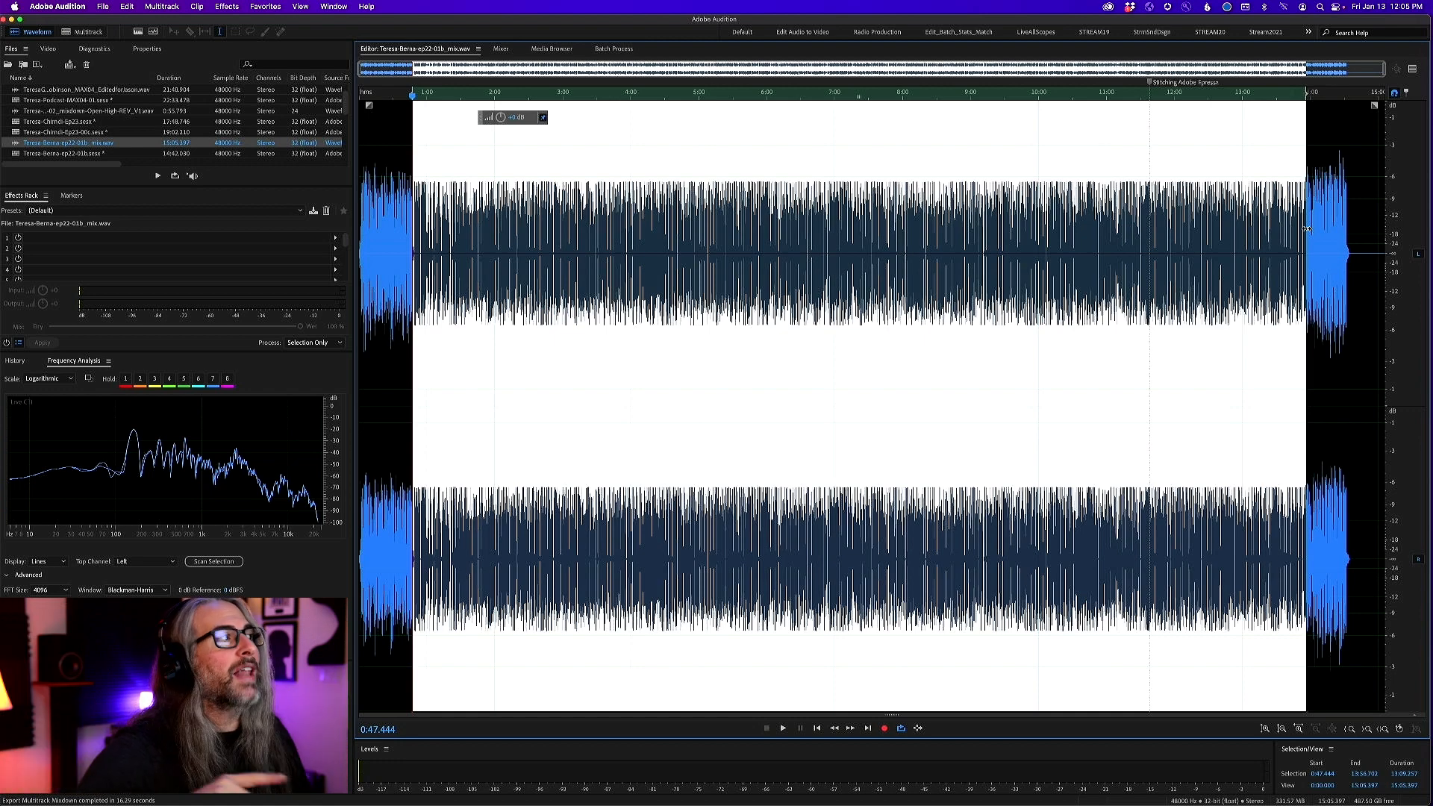
left_click(966, 285)
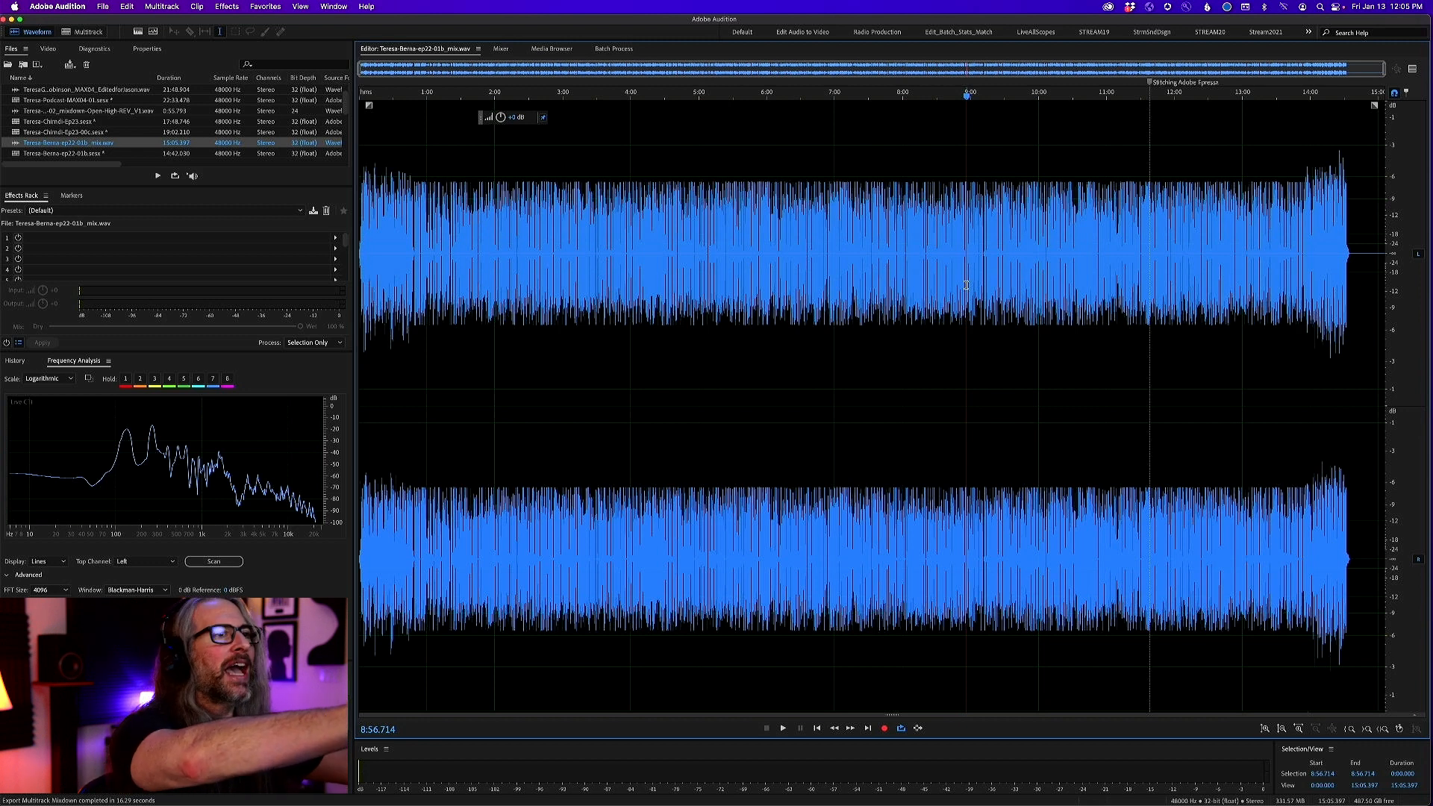
left_click_drag(1296, 171, 1355, 184)
left_click_drag(425, 175, 271, 176)
left_click(634, 183)
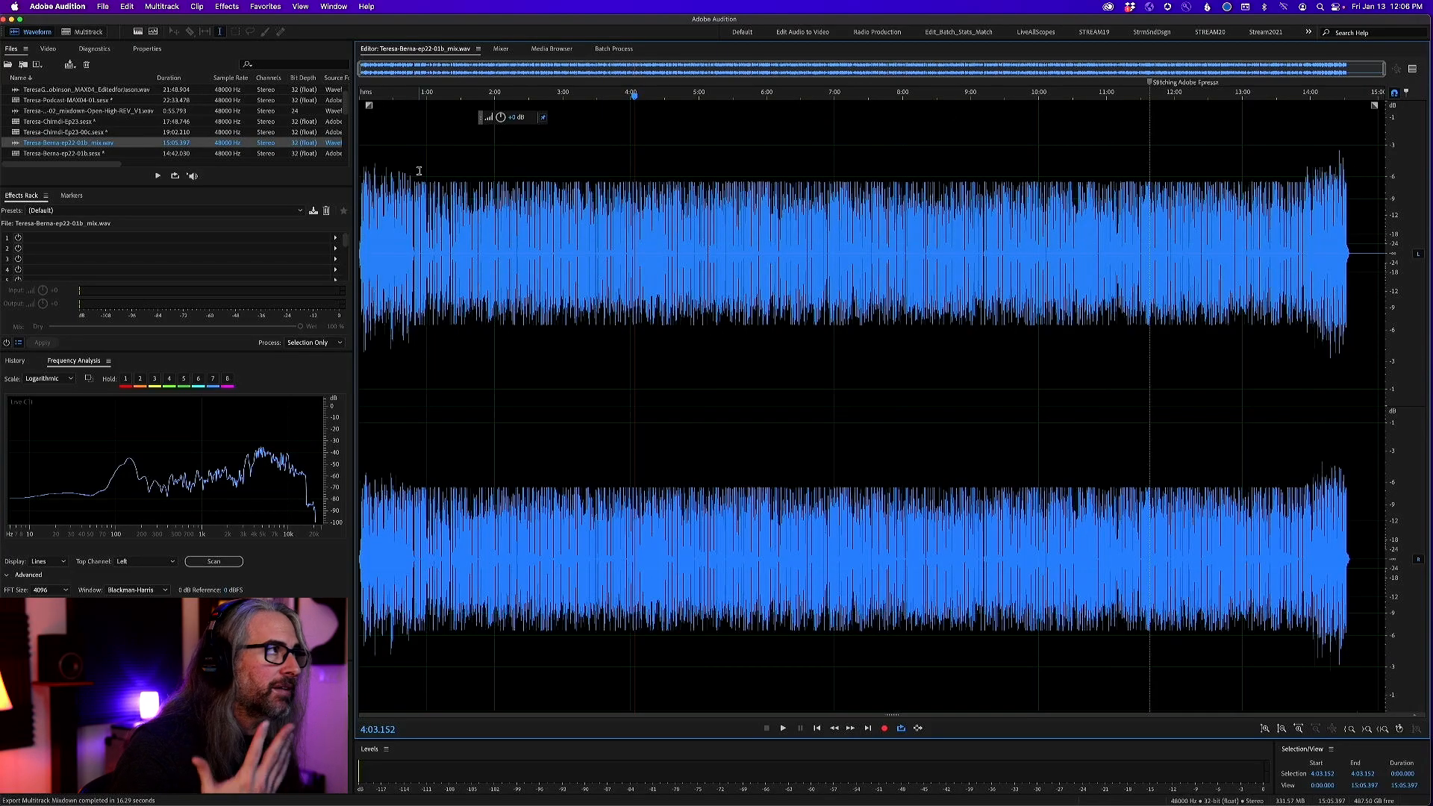
Apply a Hard Limiter with a -6 dB maximum amplitude to the intro, from 0:00 to about 0:52
left_click_drag(419, 171, 329, 169)
left_click(226, 6)
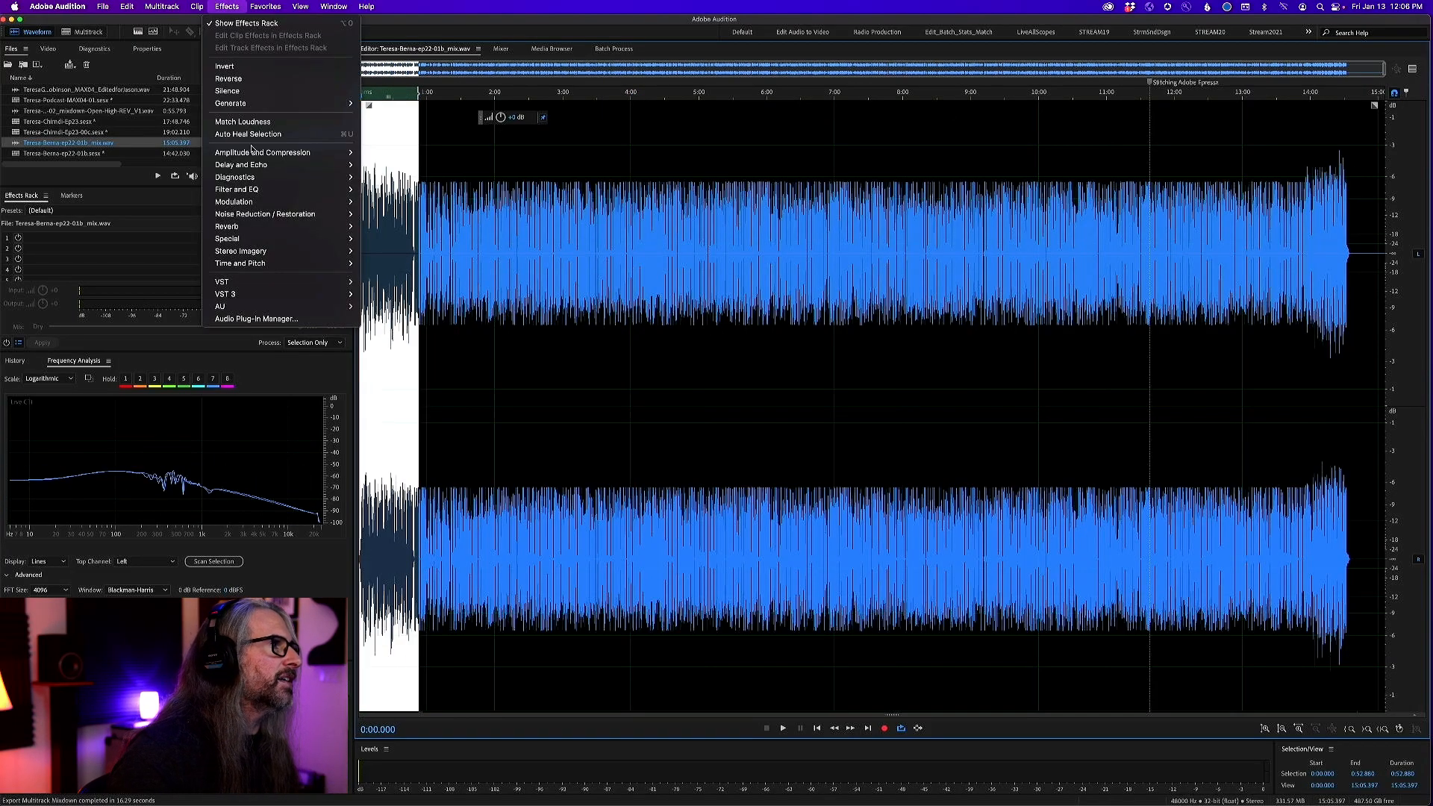
mouse_move(251, 149)
left_click(431, 241)
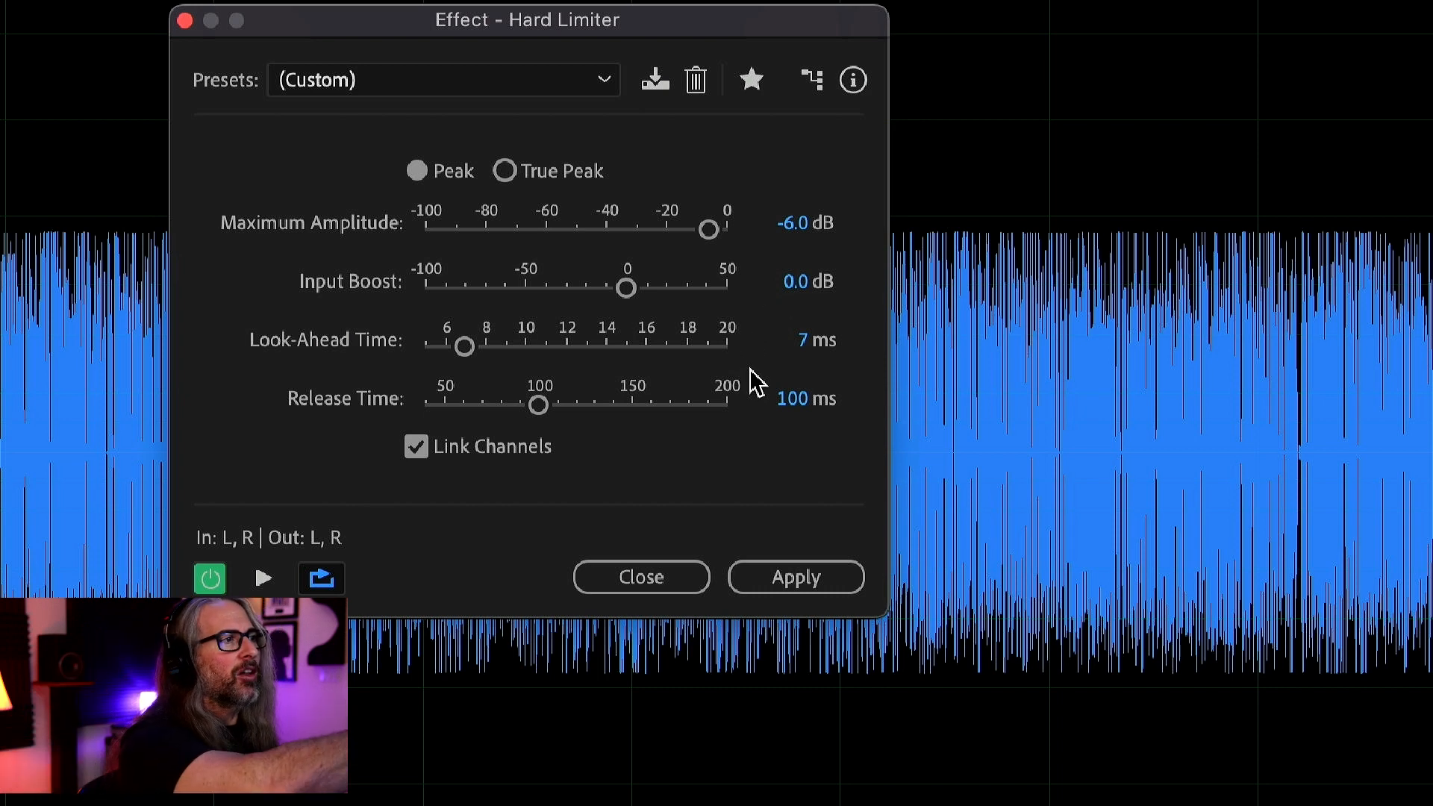
left_click(795, 578)
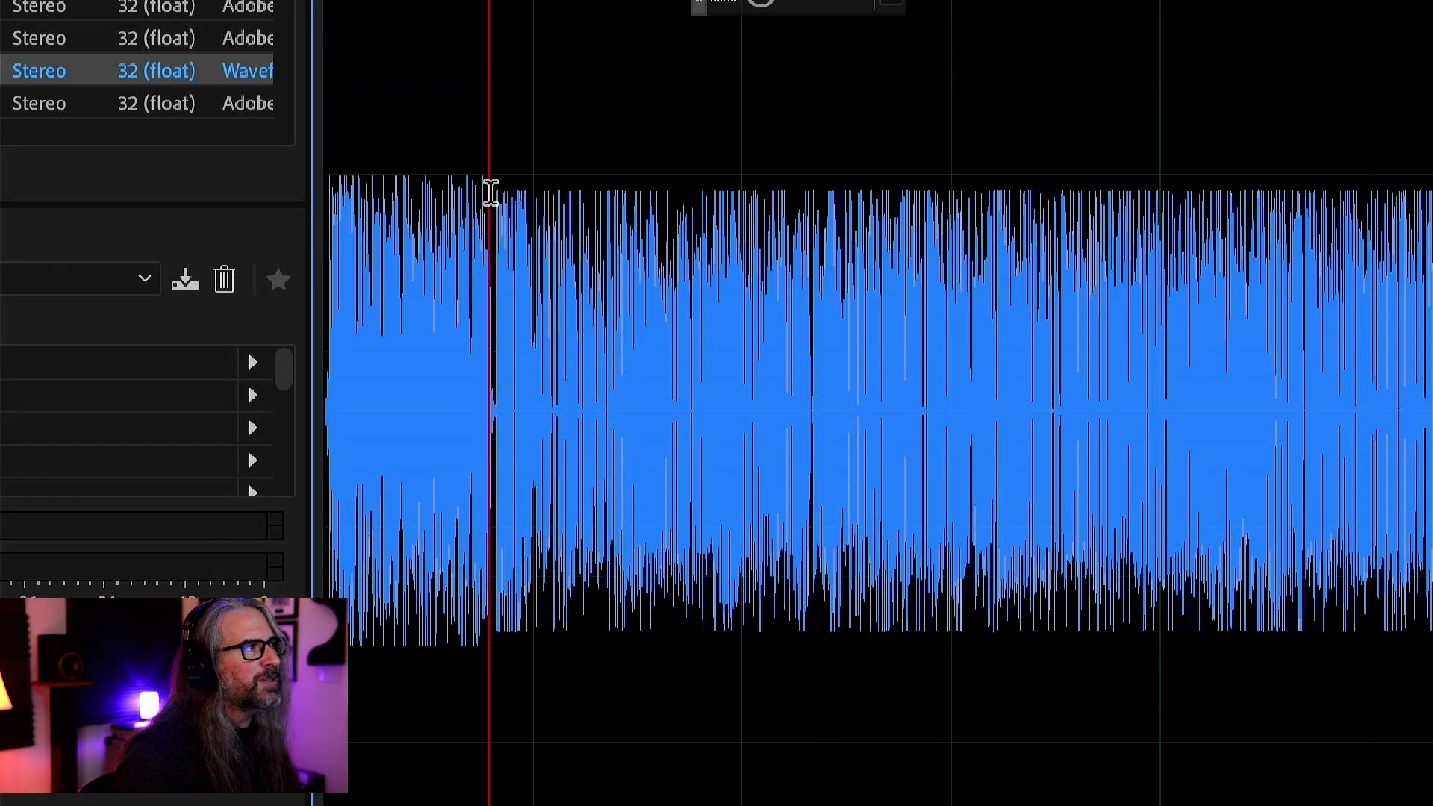
Compare the limited intro's peaks with the speech right after it by selecting each section
left_click_drag(411, 183, 435, 190)
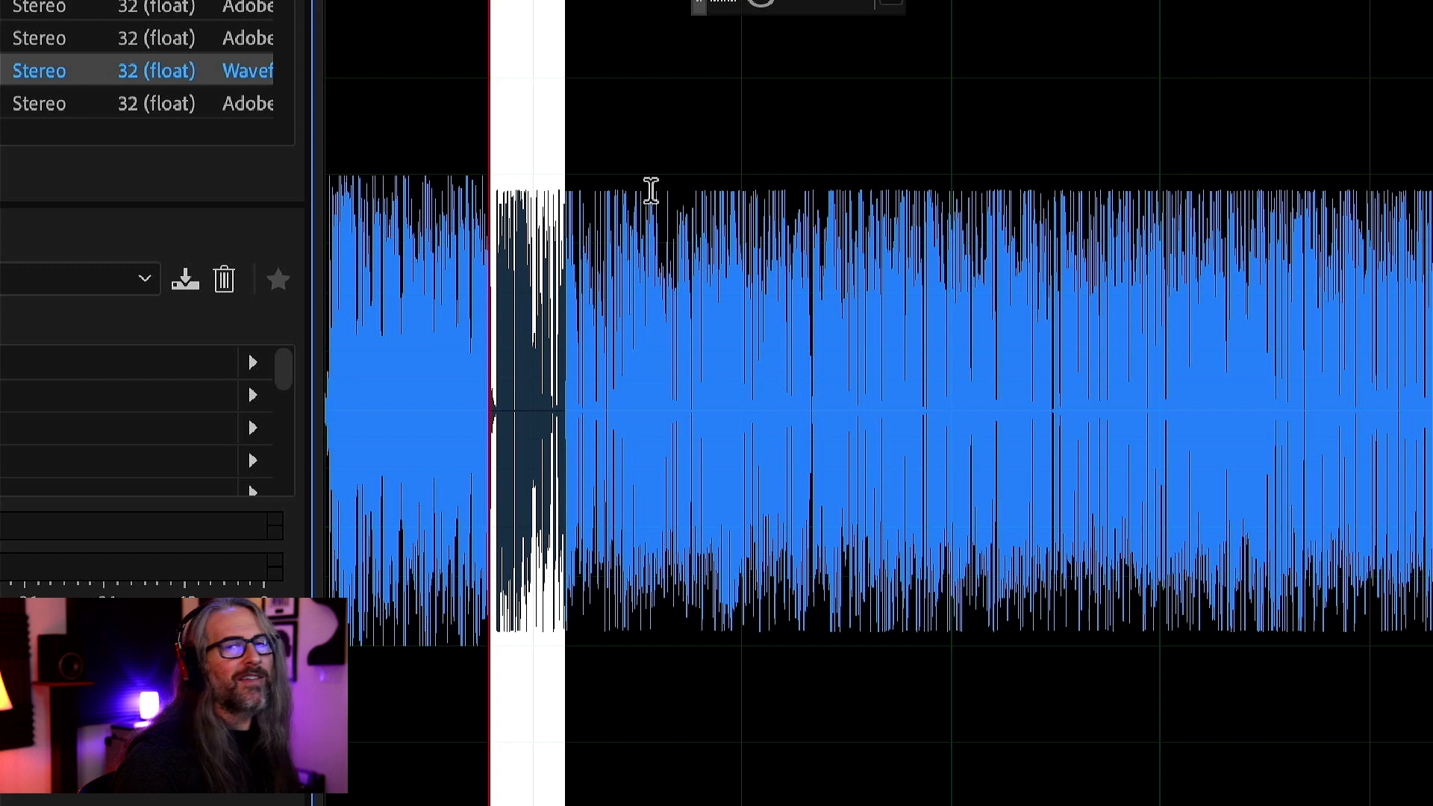
left_click(452, 215)
left_click_drag(498, 191, 262, 199)
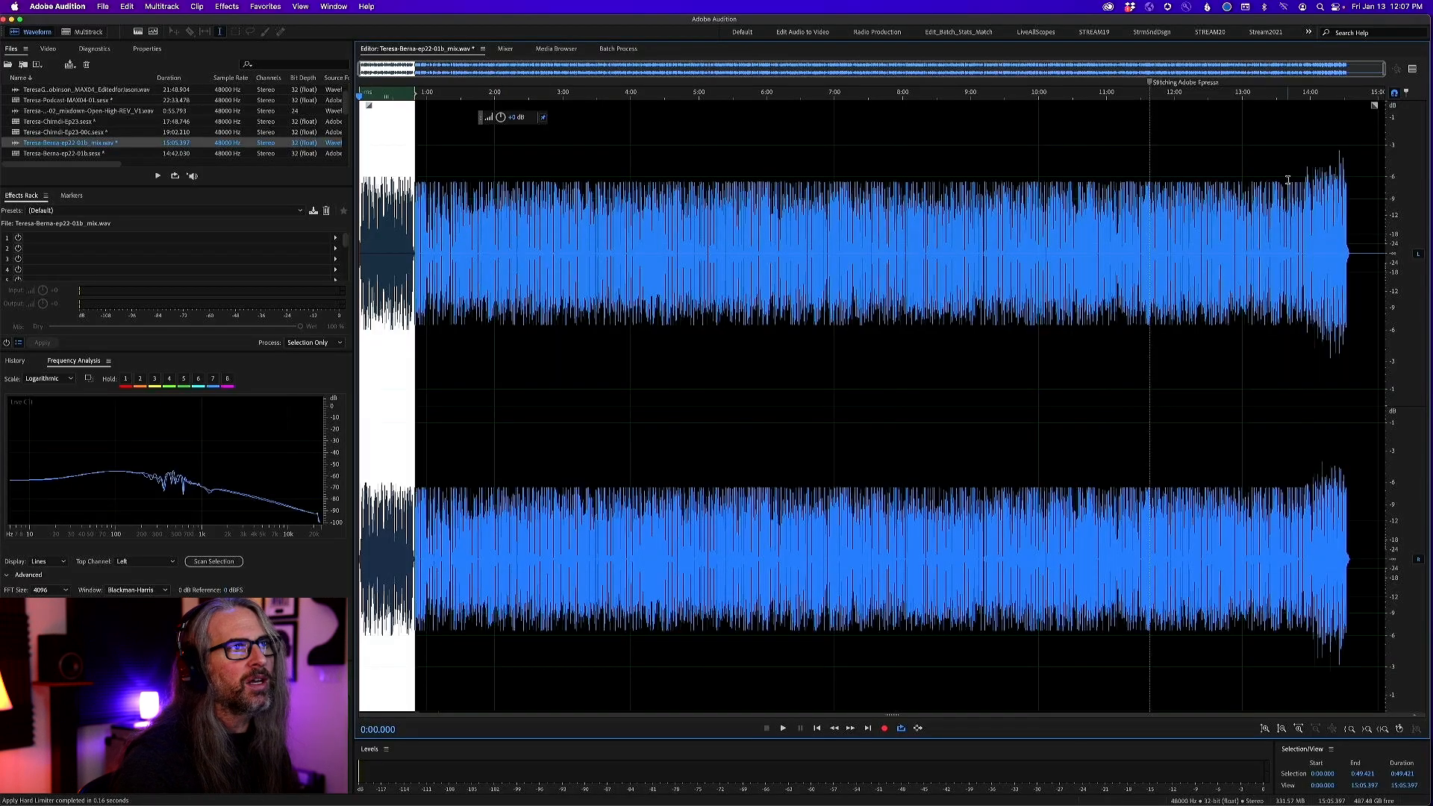
Apply the Hard Limiter at -6 dB to the outro, from about 13:50 to 14:42
left_click_drag(1300, 181, 1358, 181)
left_click(160, 6)
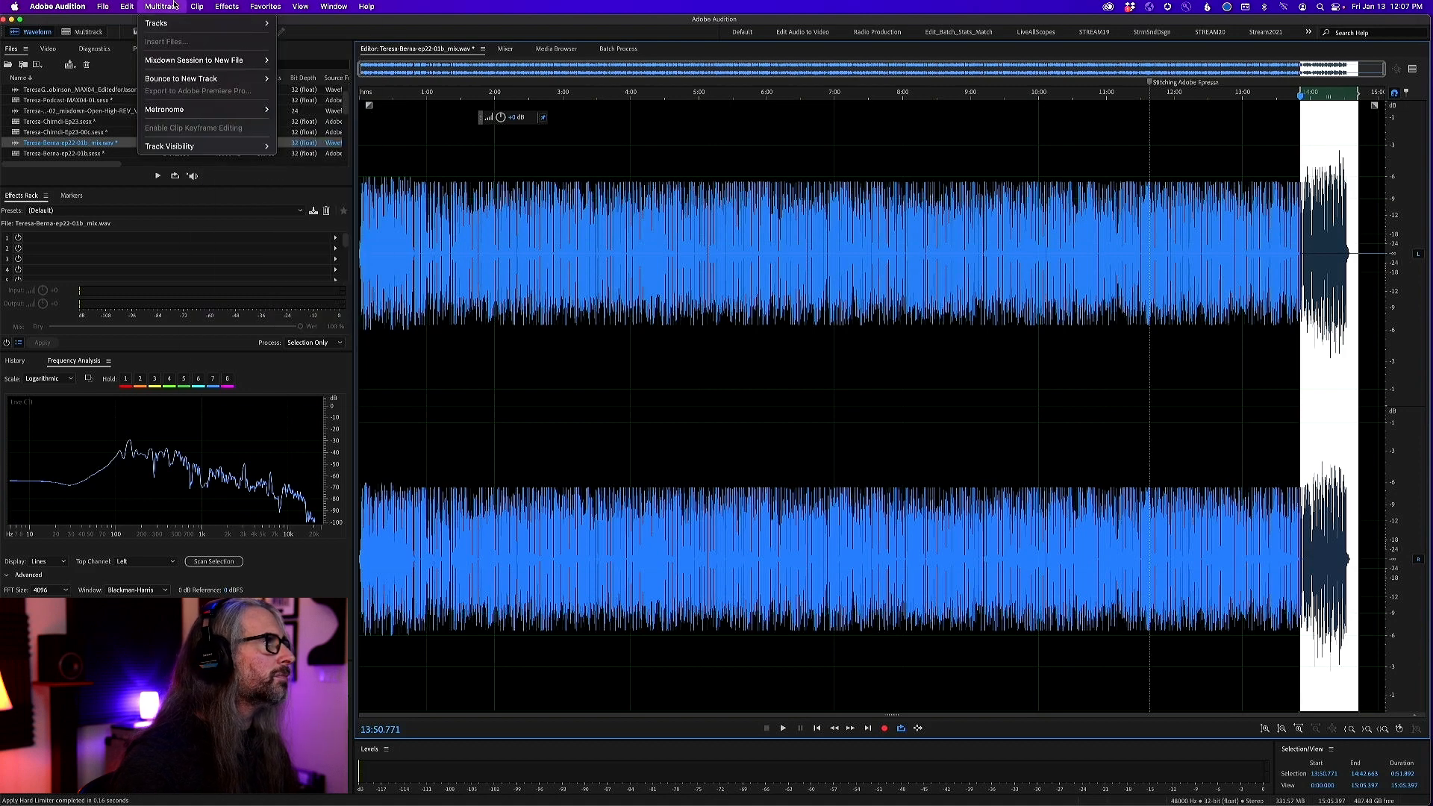
left_click(142, 42)
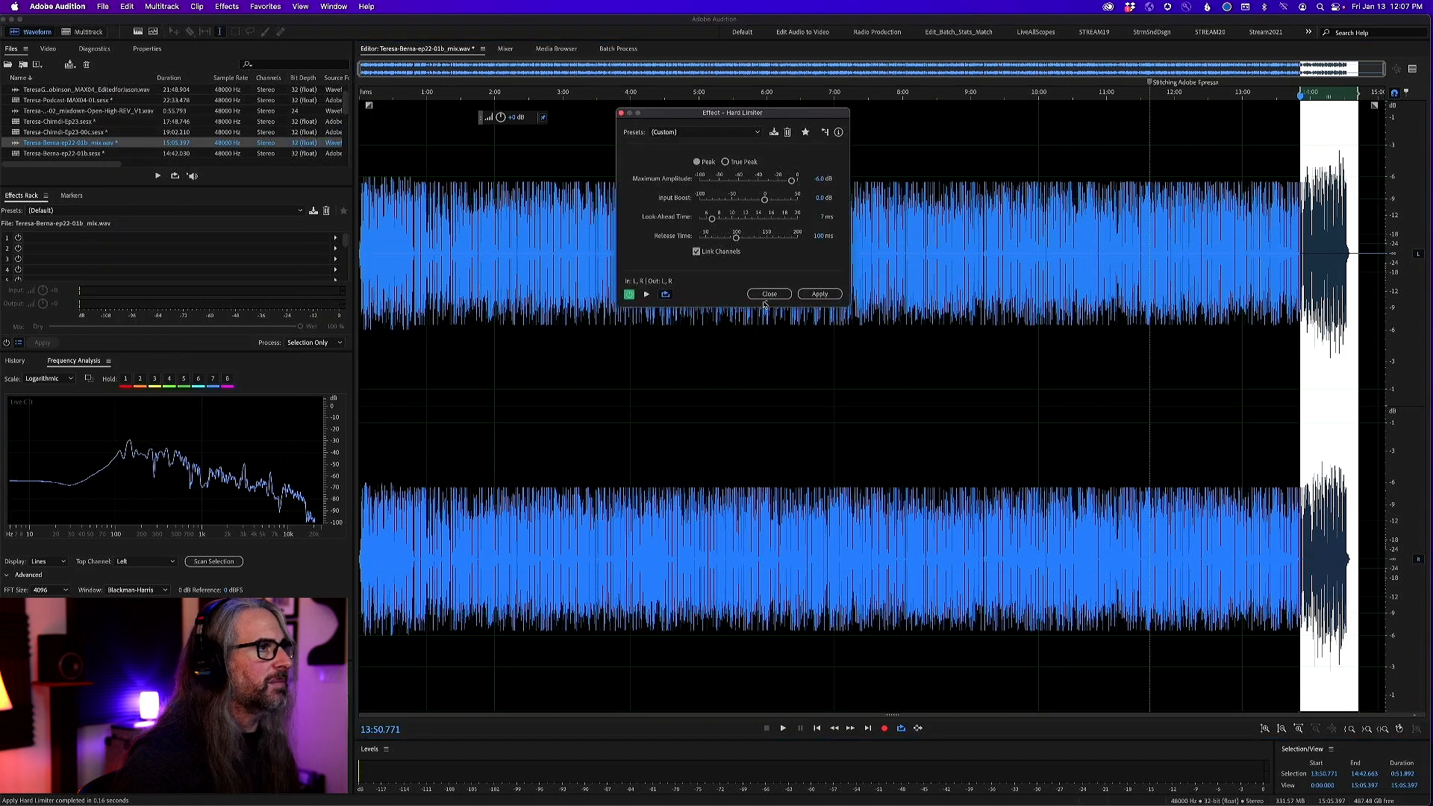
left_click(819, 293)
left_click(1176, 388)
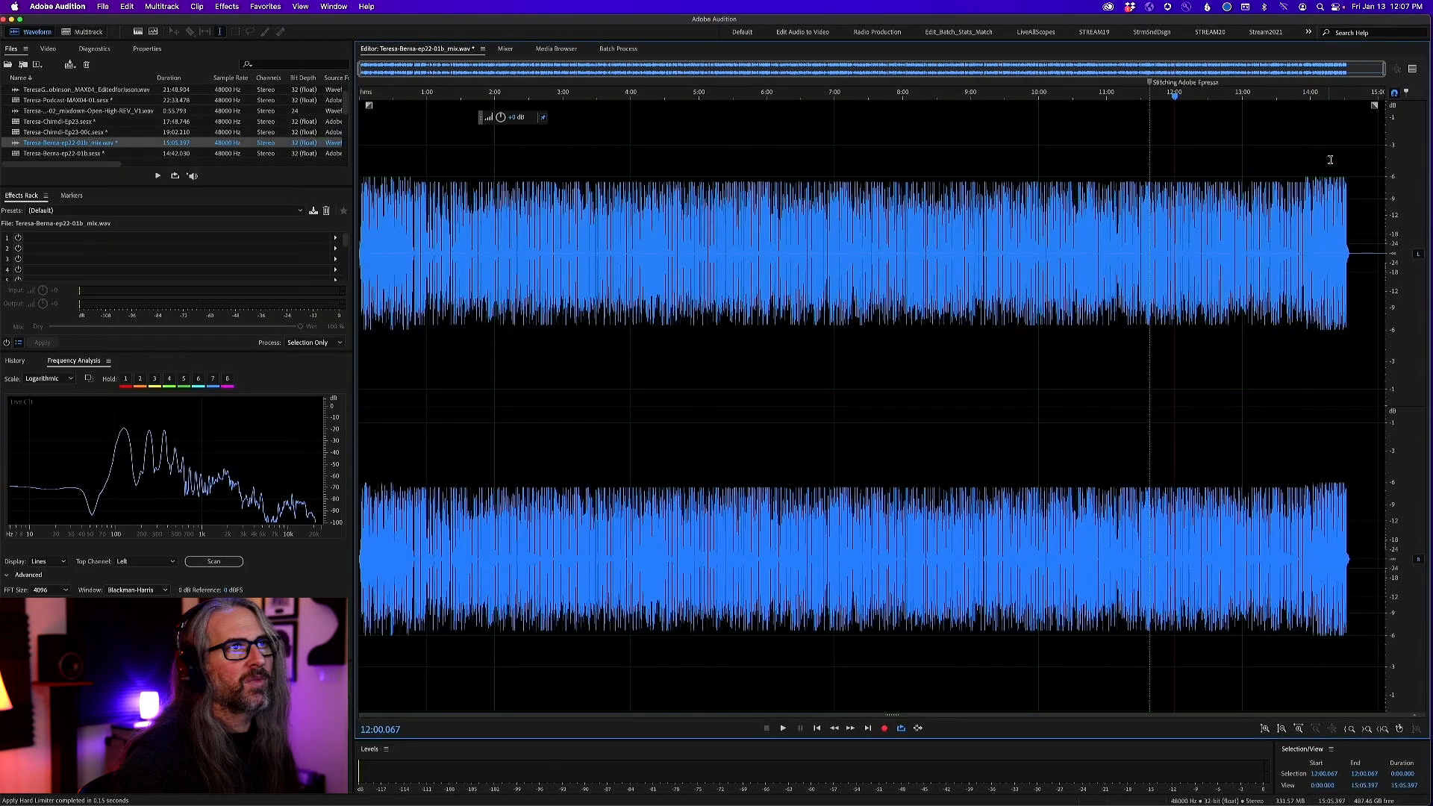
Check the tail after the outro music fades and delete the silence from about 14:36 to the file's end
left_click_drag(1312, 94, 1387, 94)
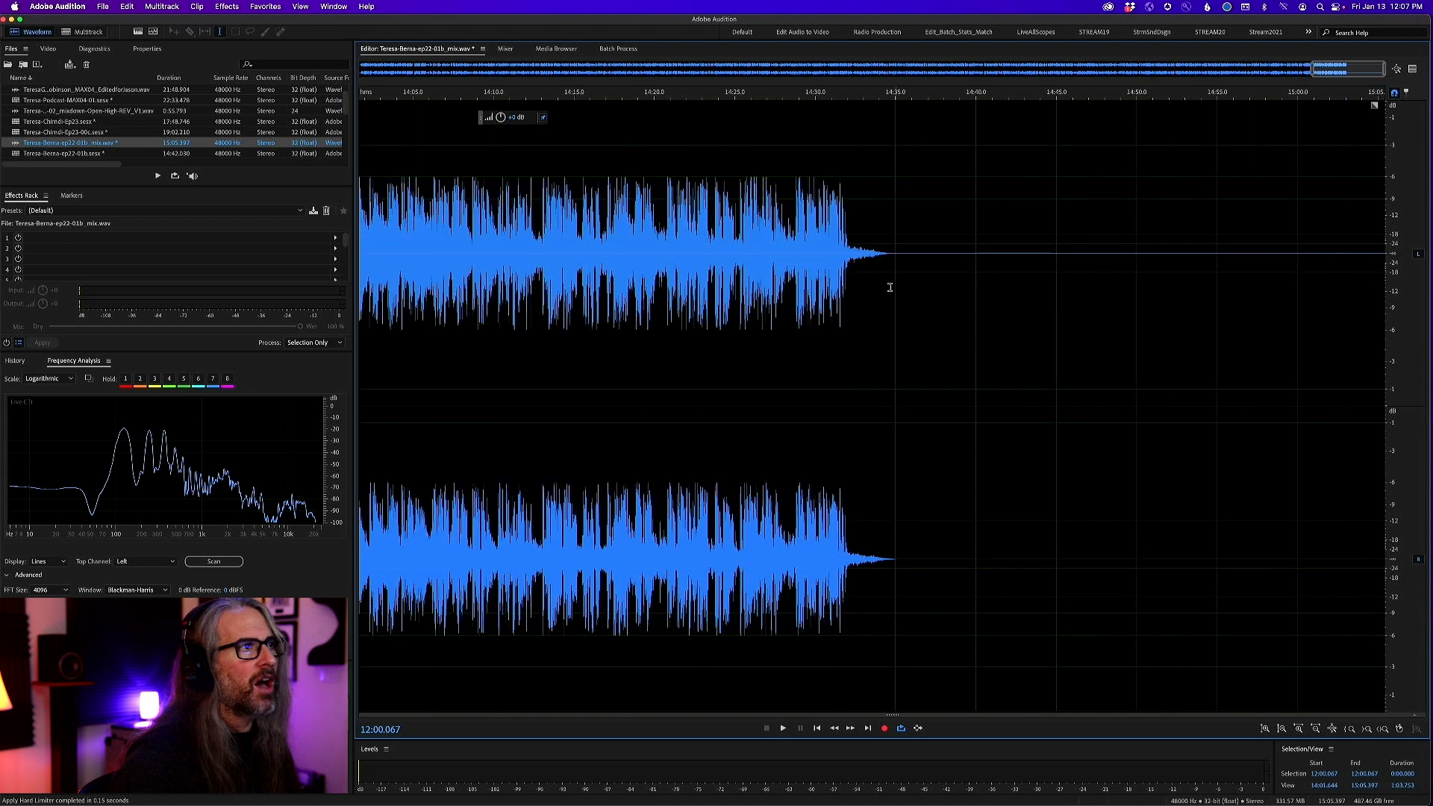
left_click(882, 235)
key("space")
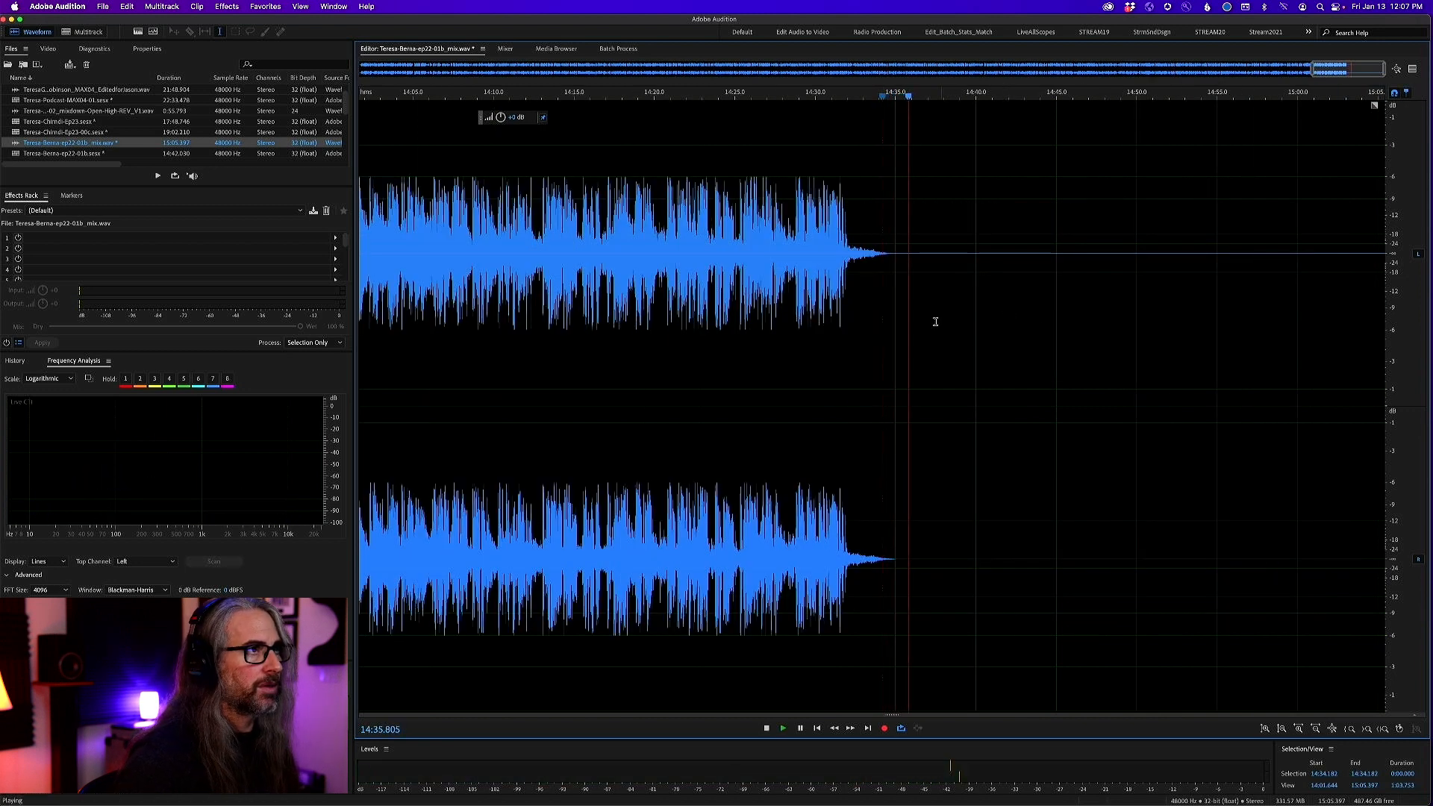
left_click_drag(915, 306, 1430, 385)
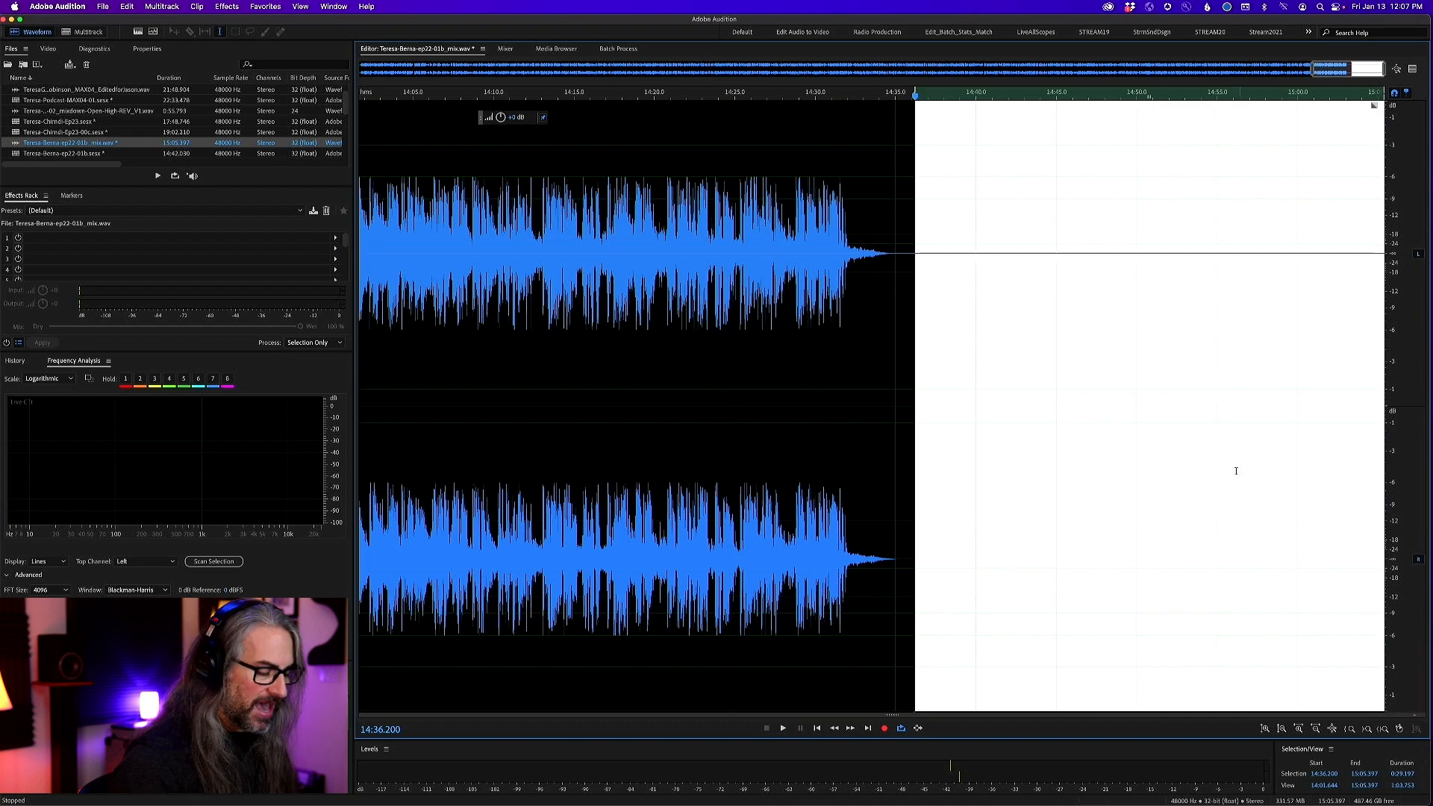
key("Delete")
Apply a very short fade-in at the very start of the mix
left_click_drag(1347, 68, 776, 68)
left_click_drag(650, 114, 124, 98)
left_click_drag(435, 72, 345, 74)
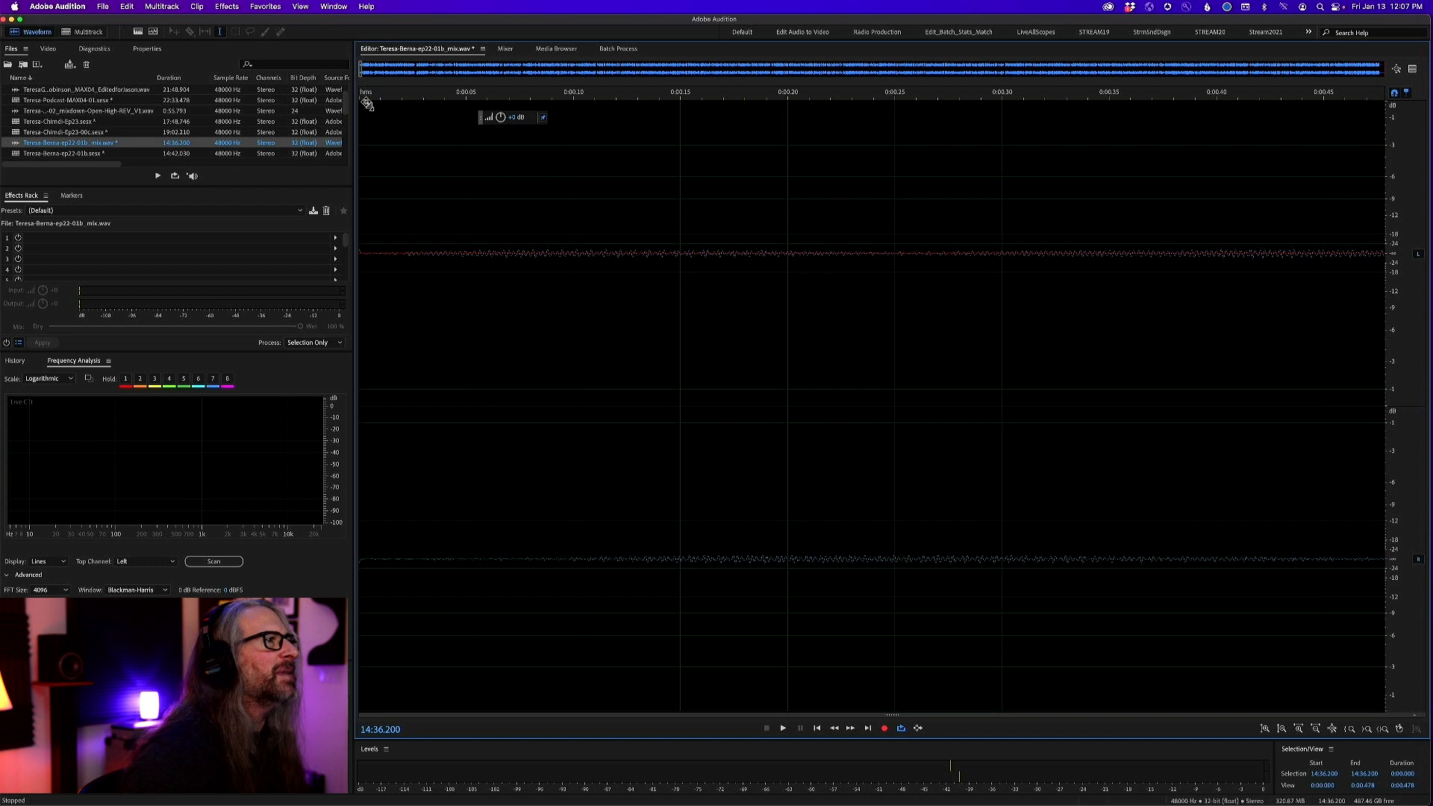
left_click_drag(367, 103, 386, 162)
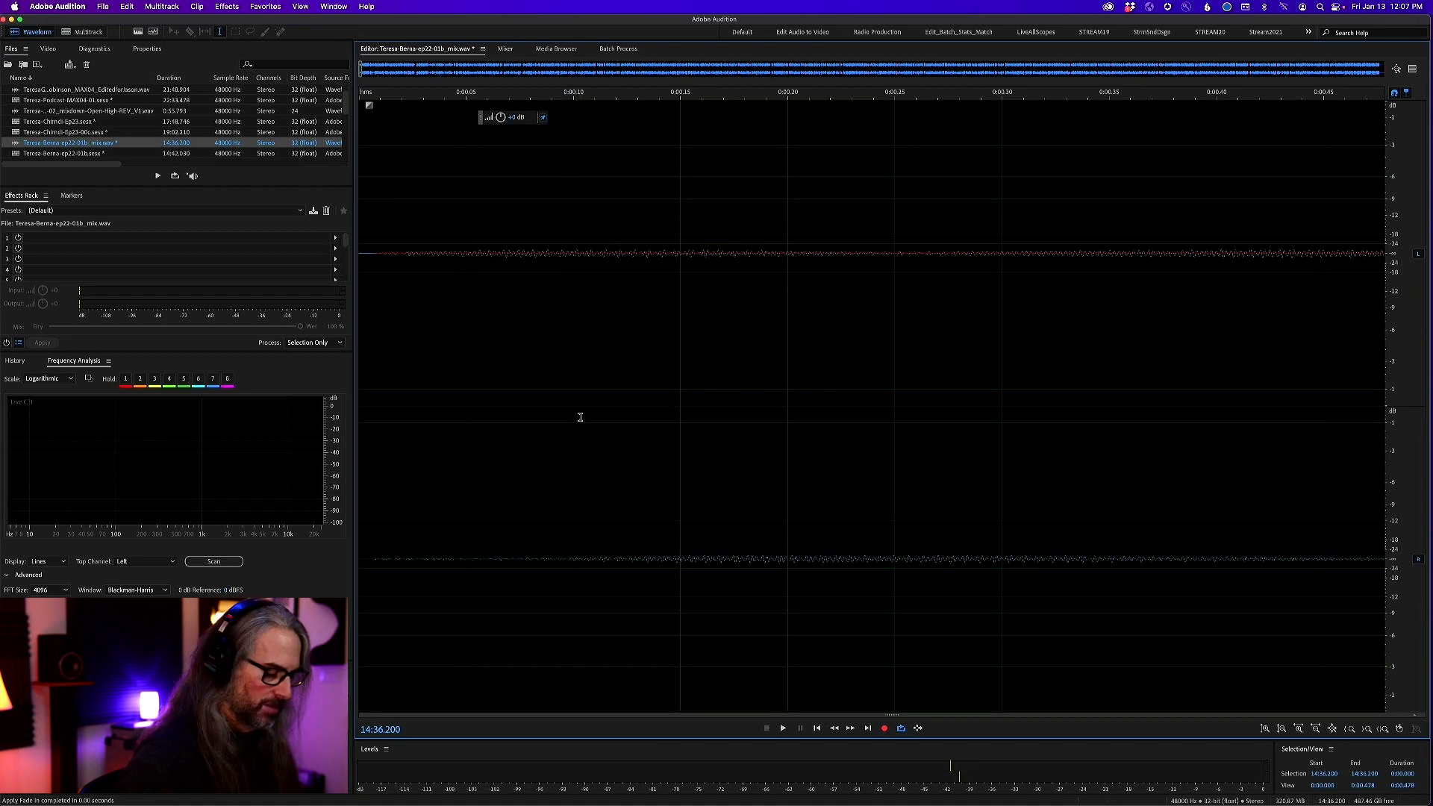
Normalize the whole mix to -1.50 dB with all channels normalized equally
key("backslash")
left_click(615, 391)
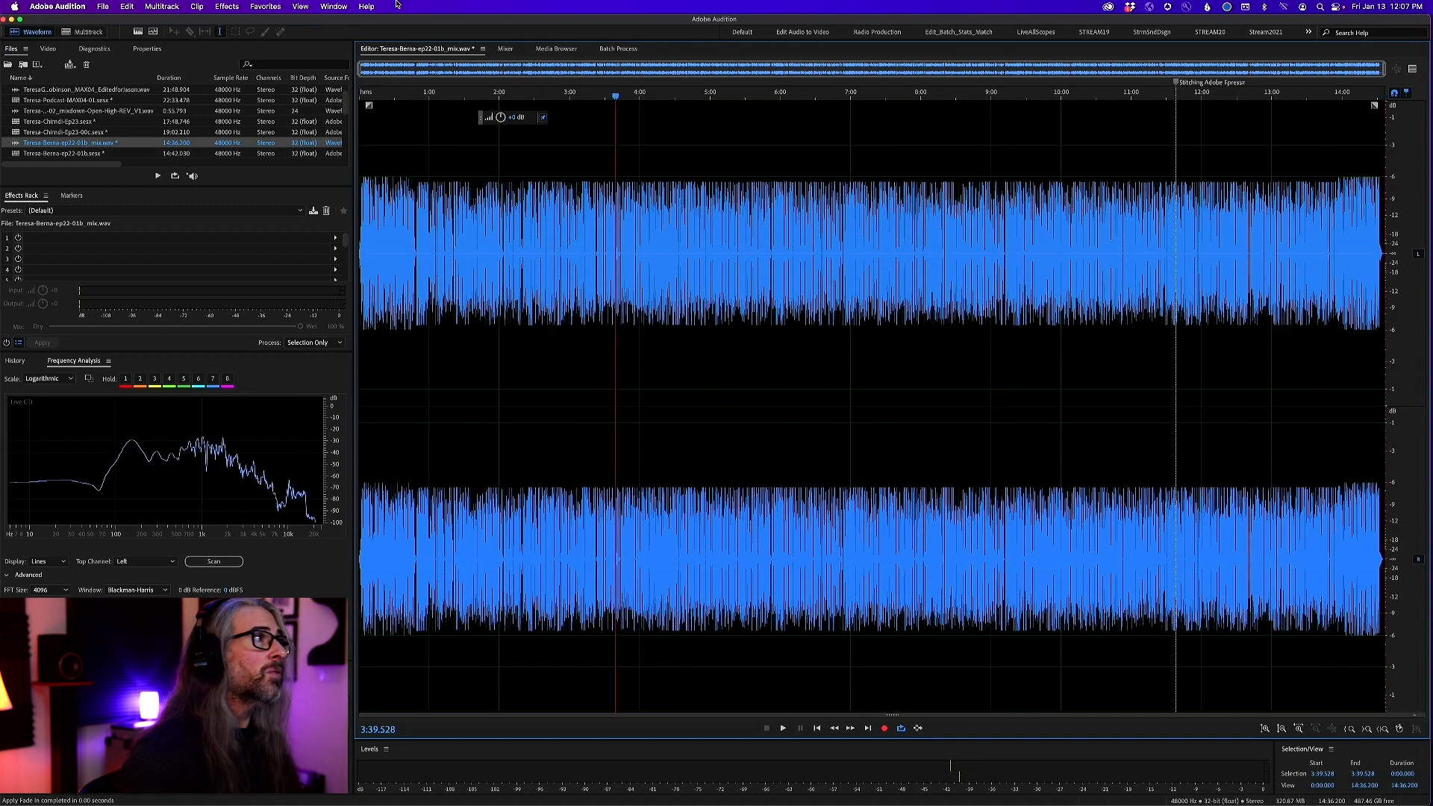
left_click(238, 6)
mouse_move(265, 154)
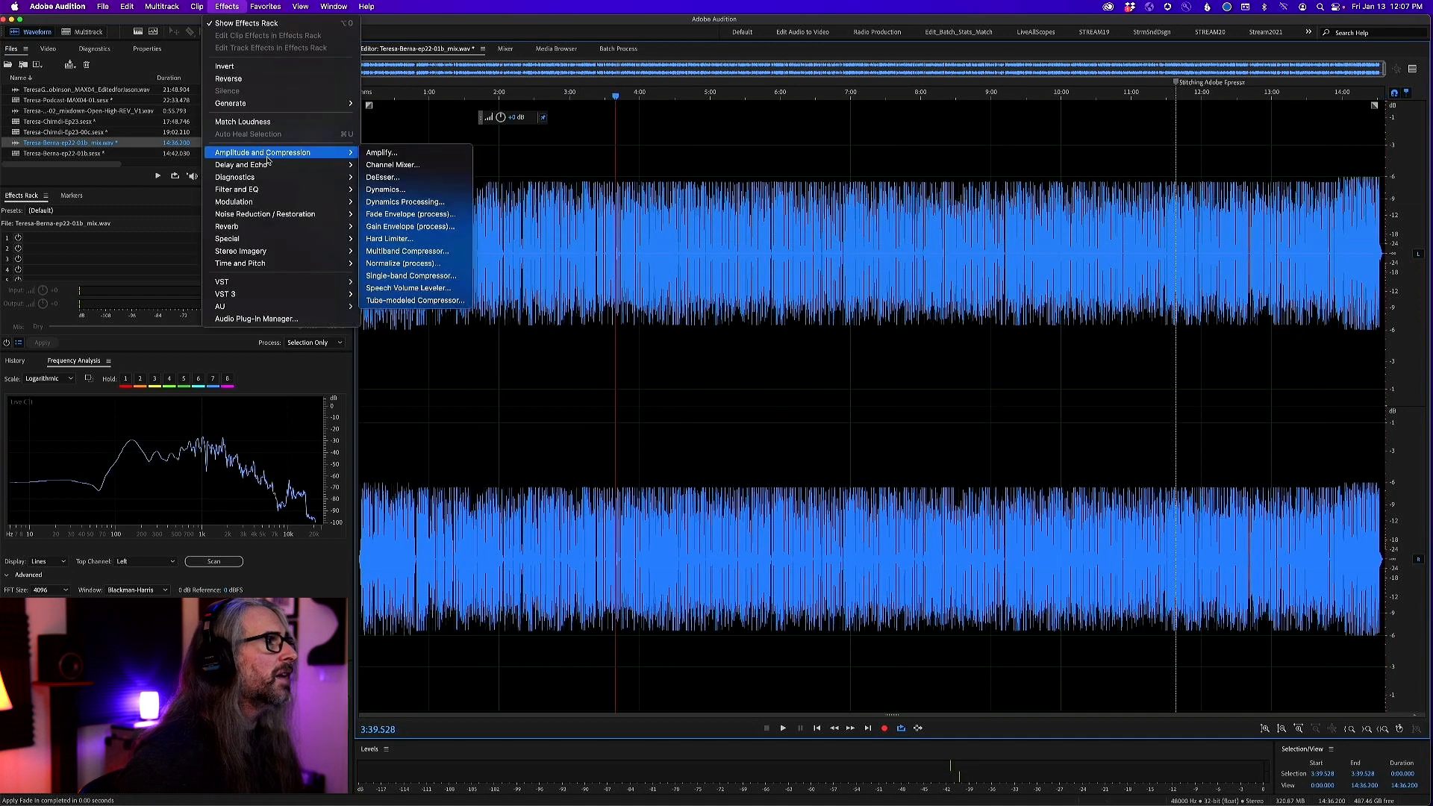
left_click(433, 267)
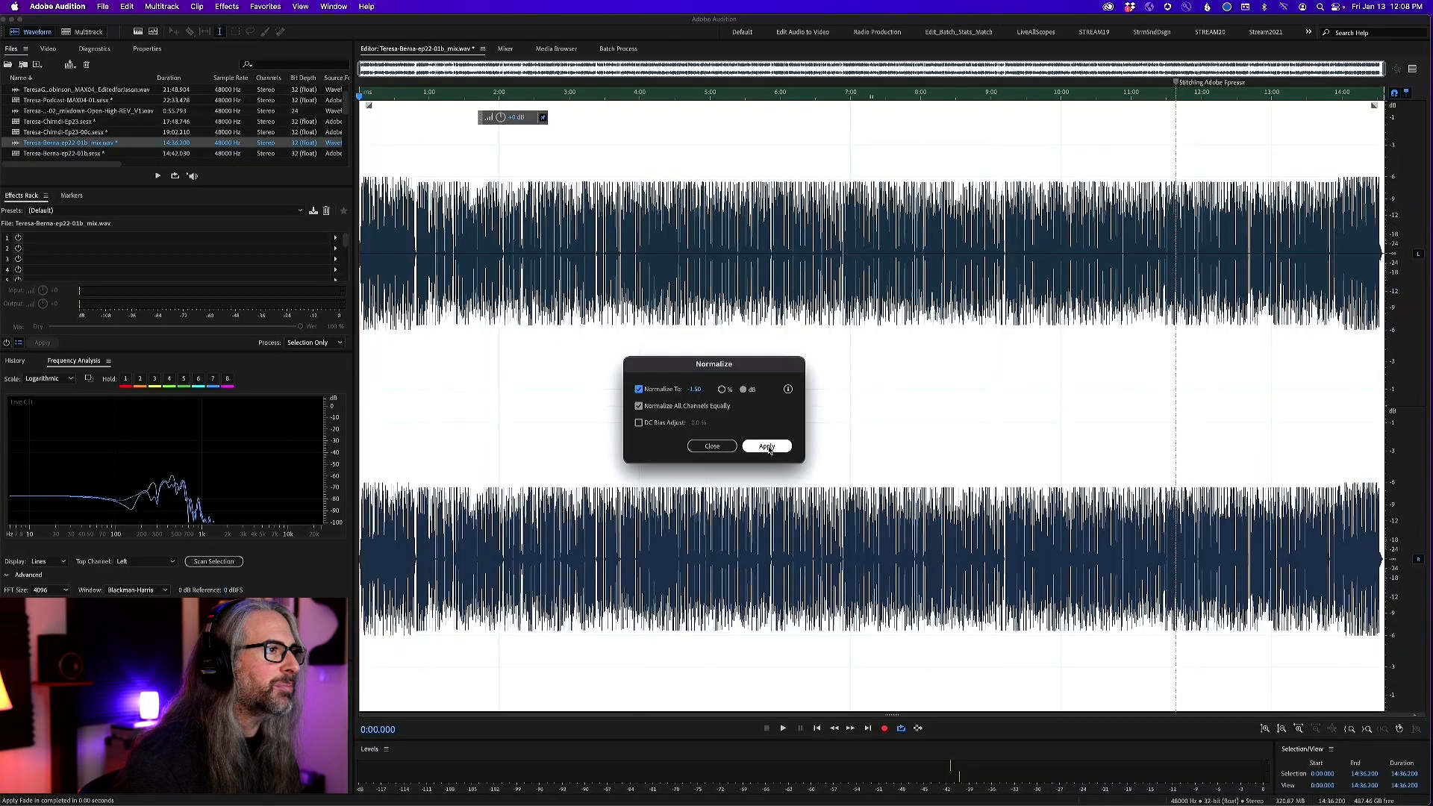
left_click(767, 446)
left_click(716, 412)
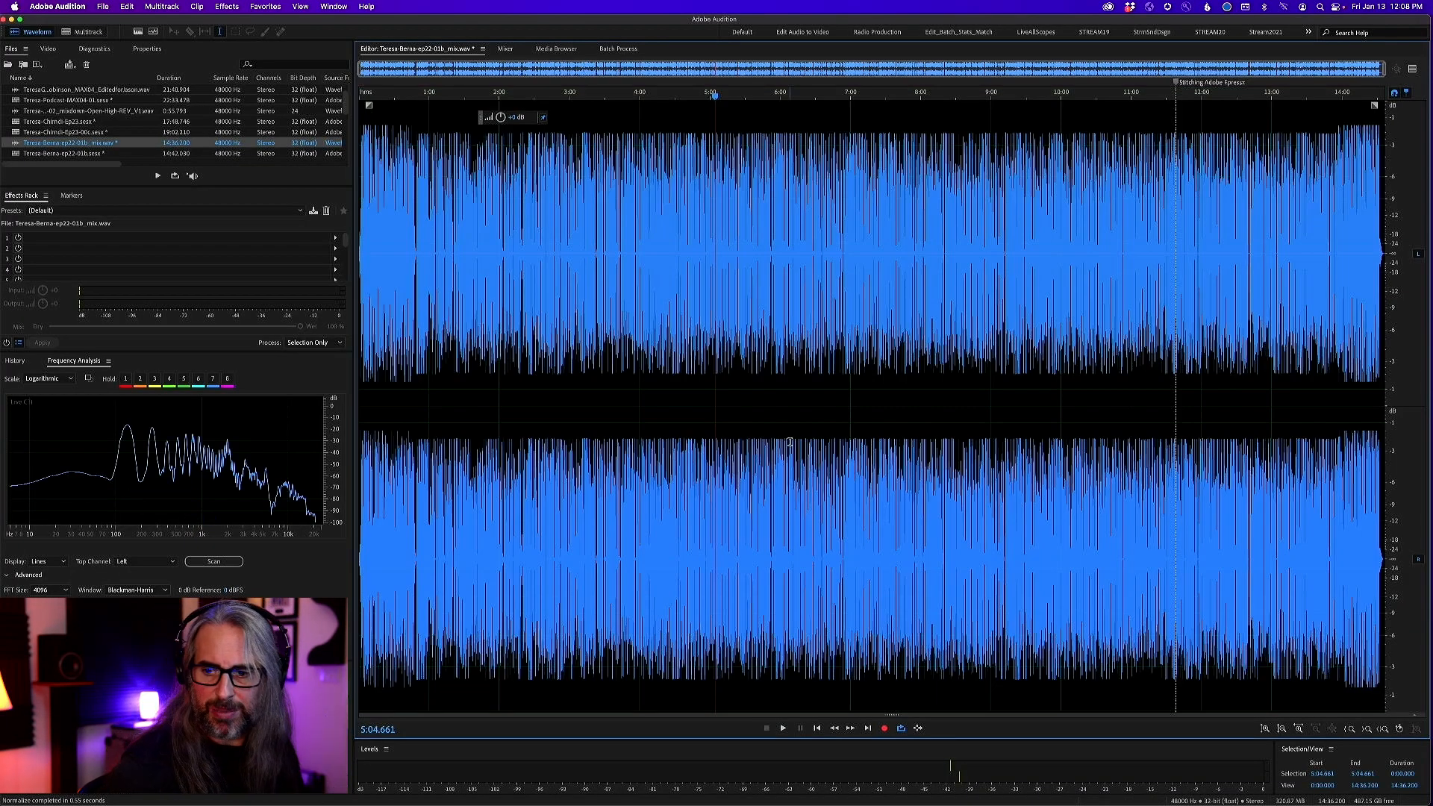
Open Amplitude Statistics and scan the entire mix to measure its levels and loudness
left_click(334, 7)
left_click(354, 84)
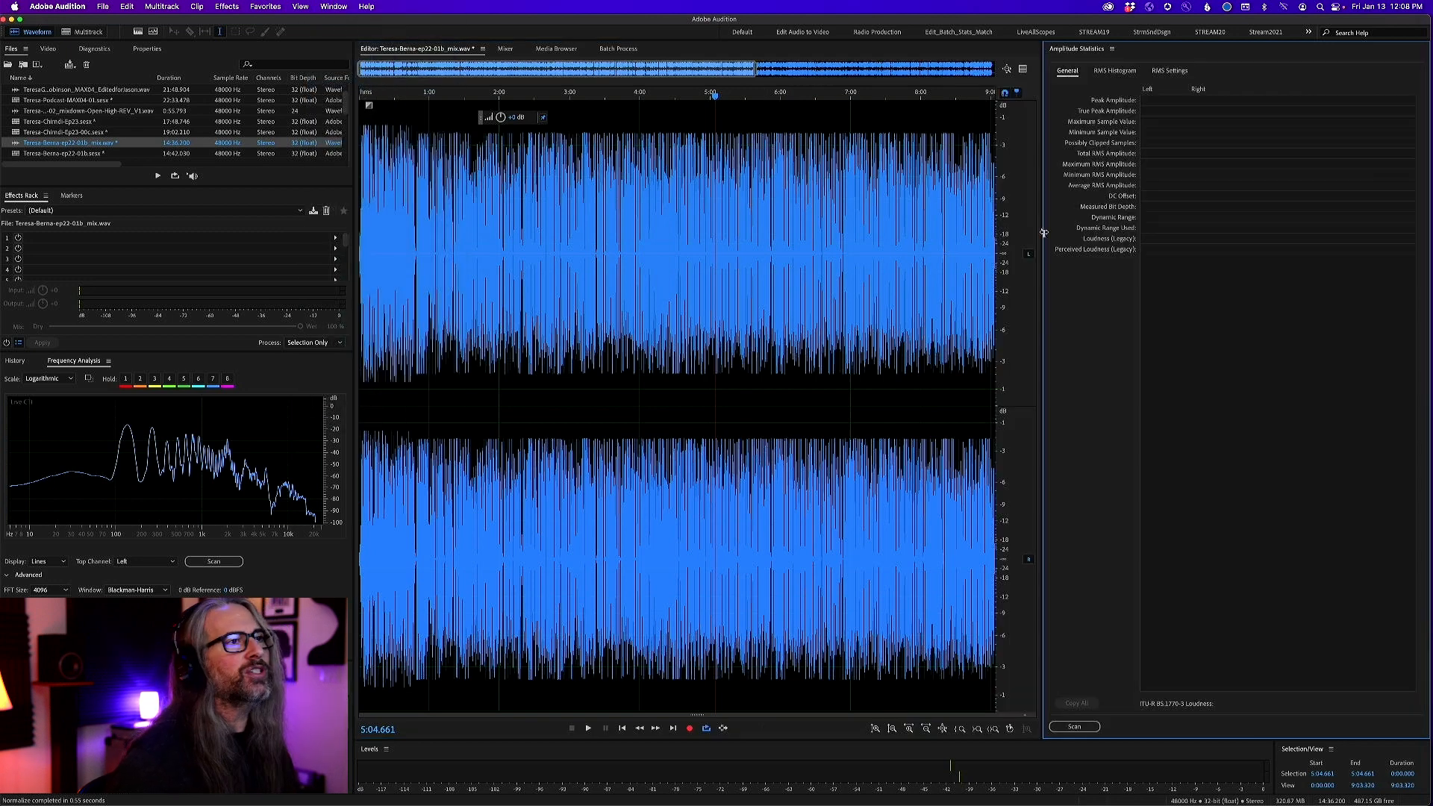
left_click(1073, 726)
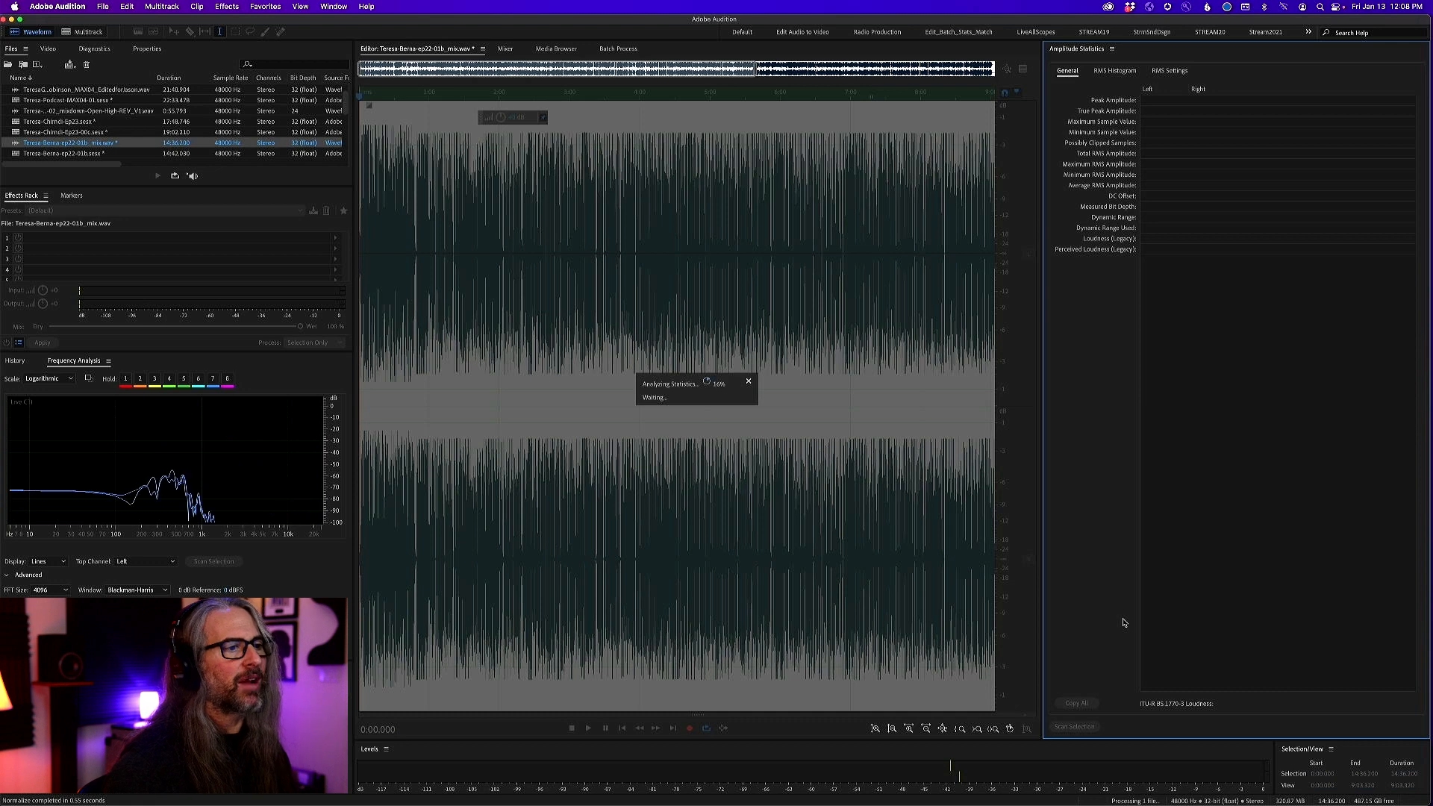
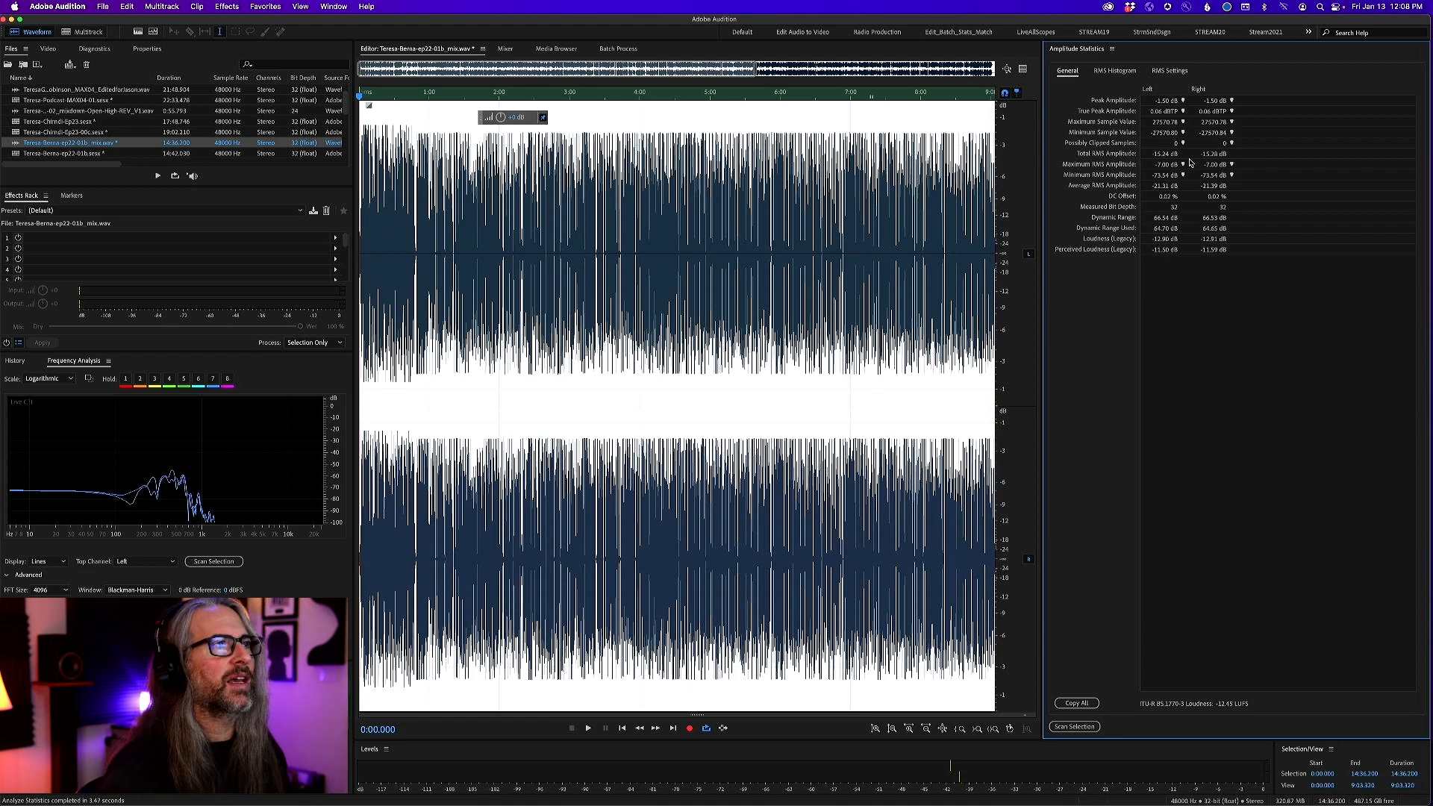
Play the end of the mix from about 13:52 to hear the closing speech lead into the outro music
left_click(895, 304)
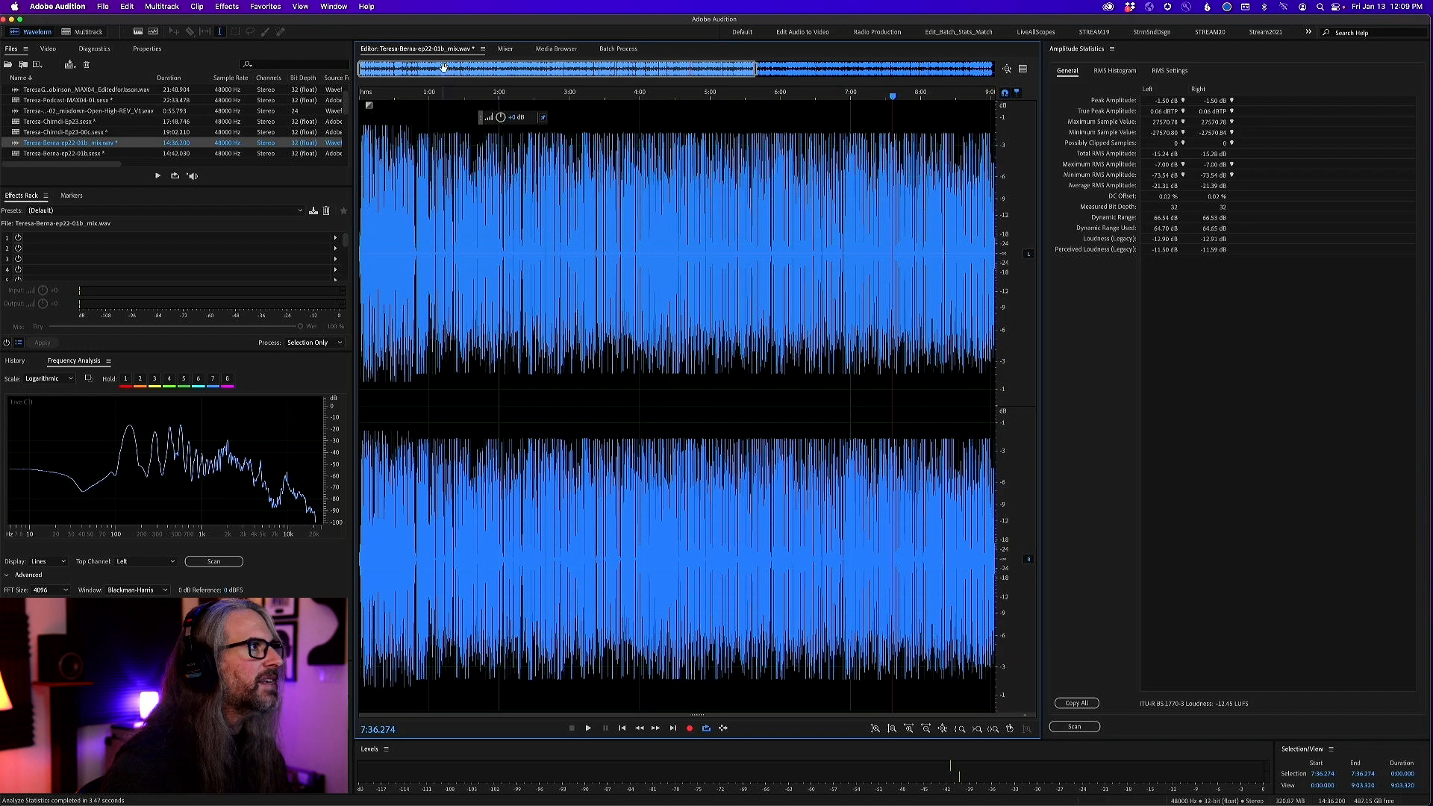
left_click_drag(446, 70, 746, 71)
left_click(933, 98)
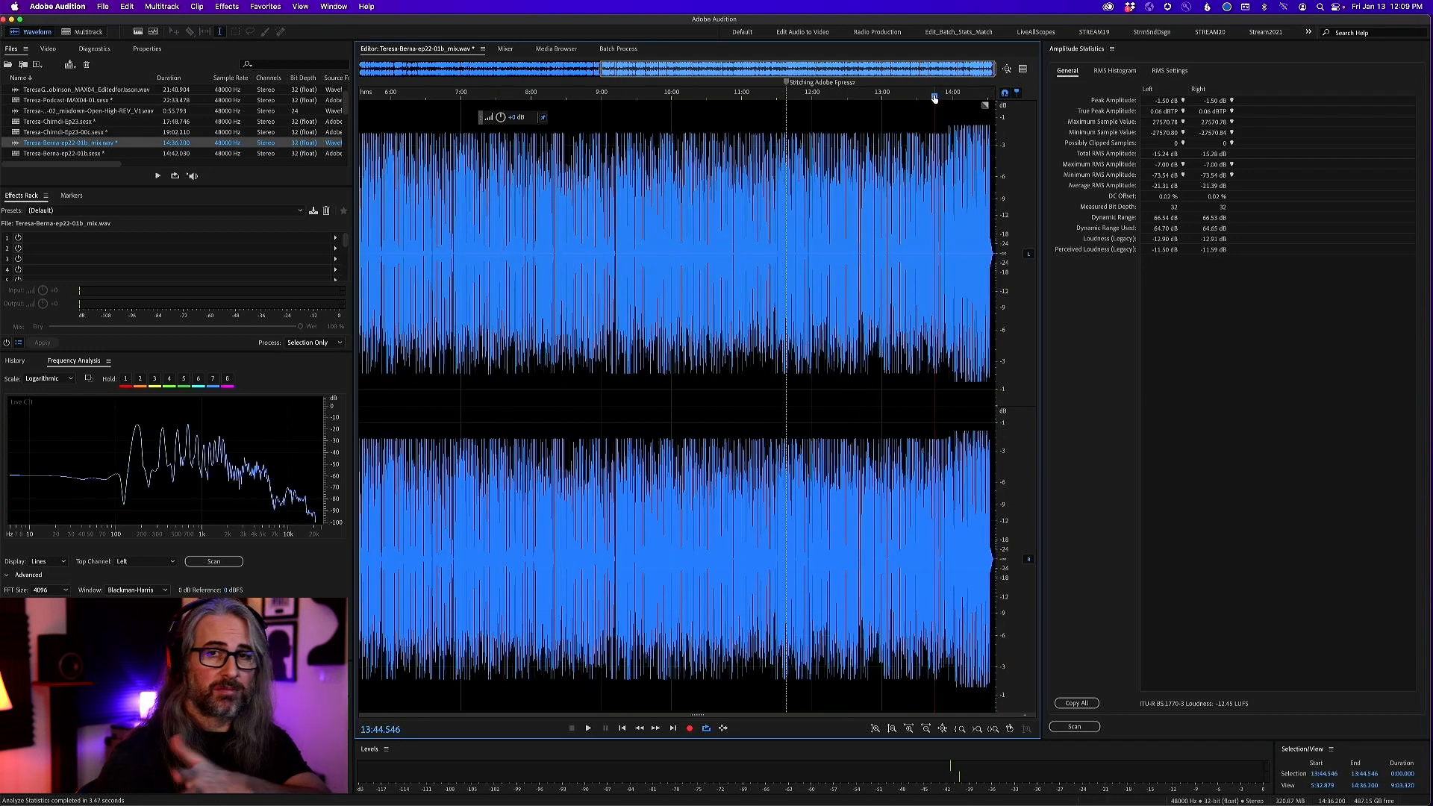
key("space")
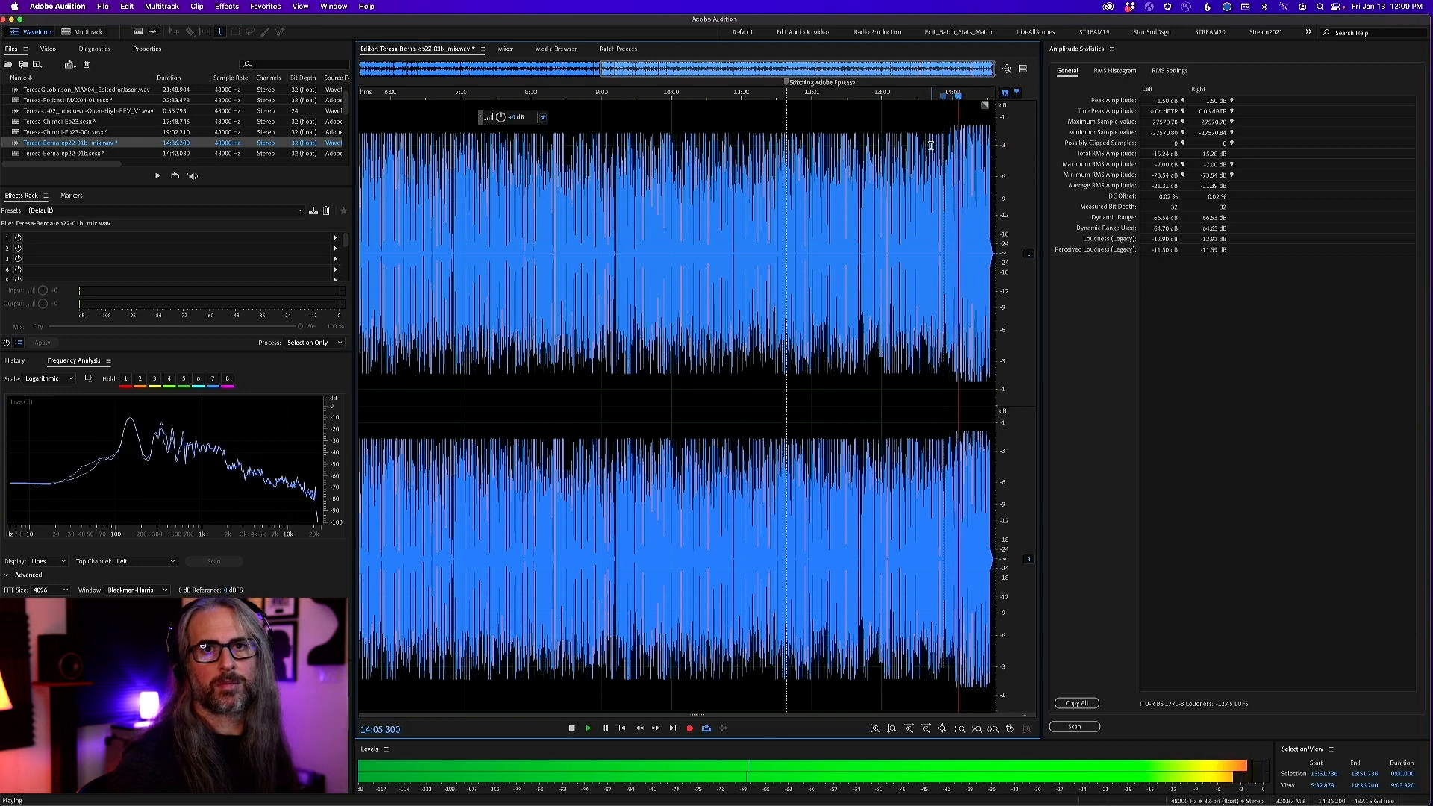
key("space")
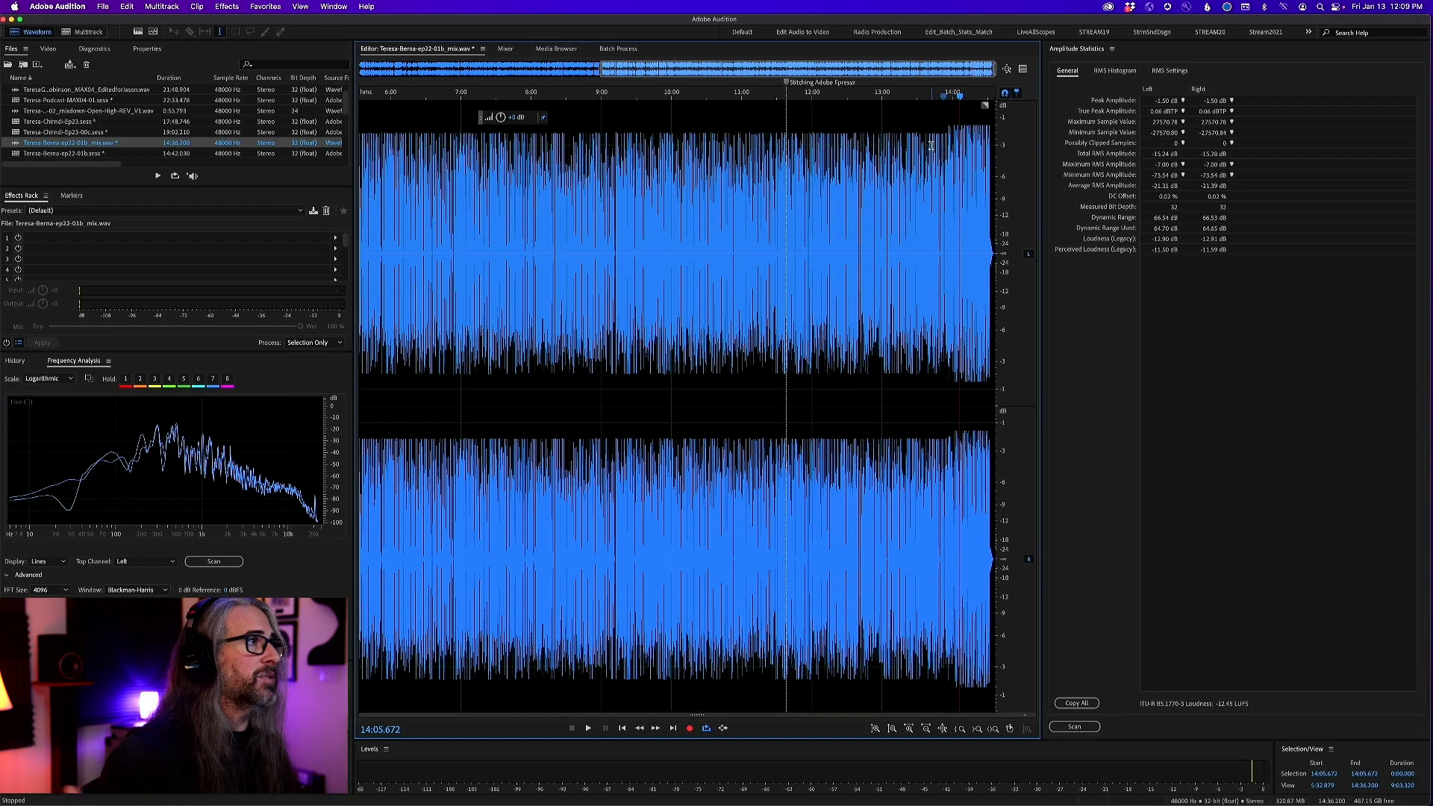
Close the Amplitude Statistics panel and bring up the unedited Ep23.sesx multitrack session with its whole timeline in view
left_click(1112, 48)
left_click(1072, 82)
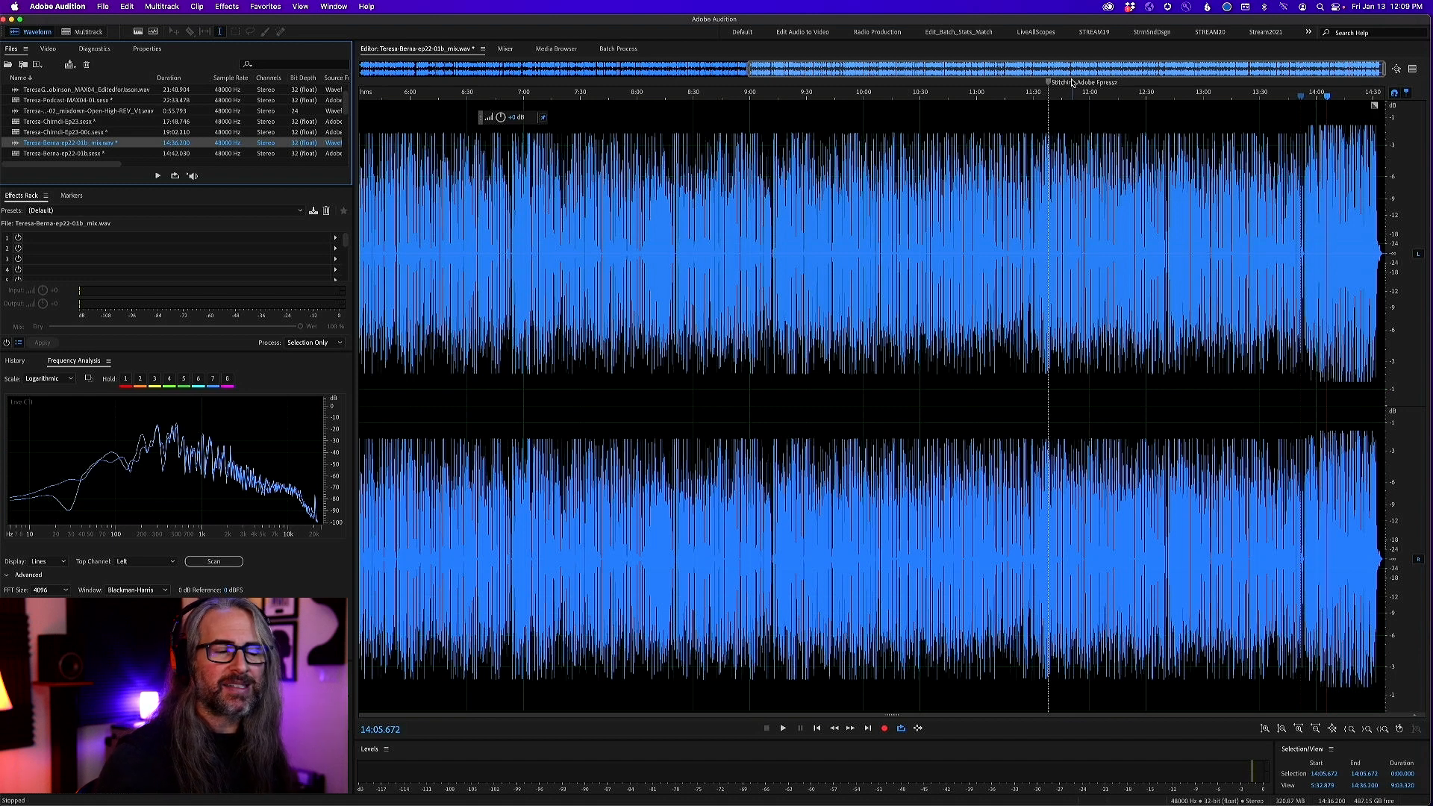
left_click(84, 32)
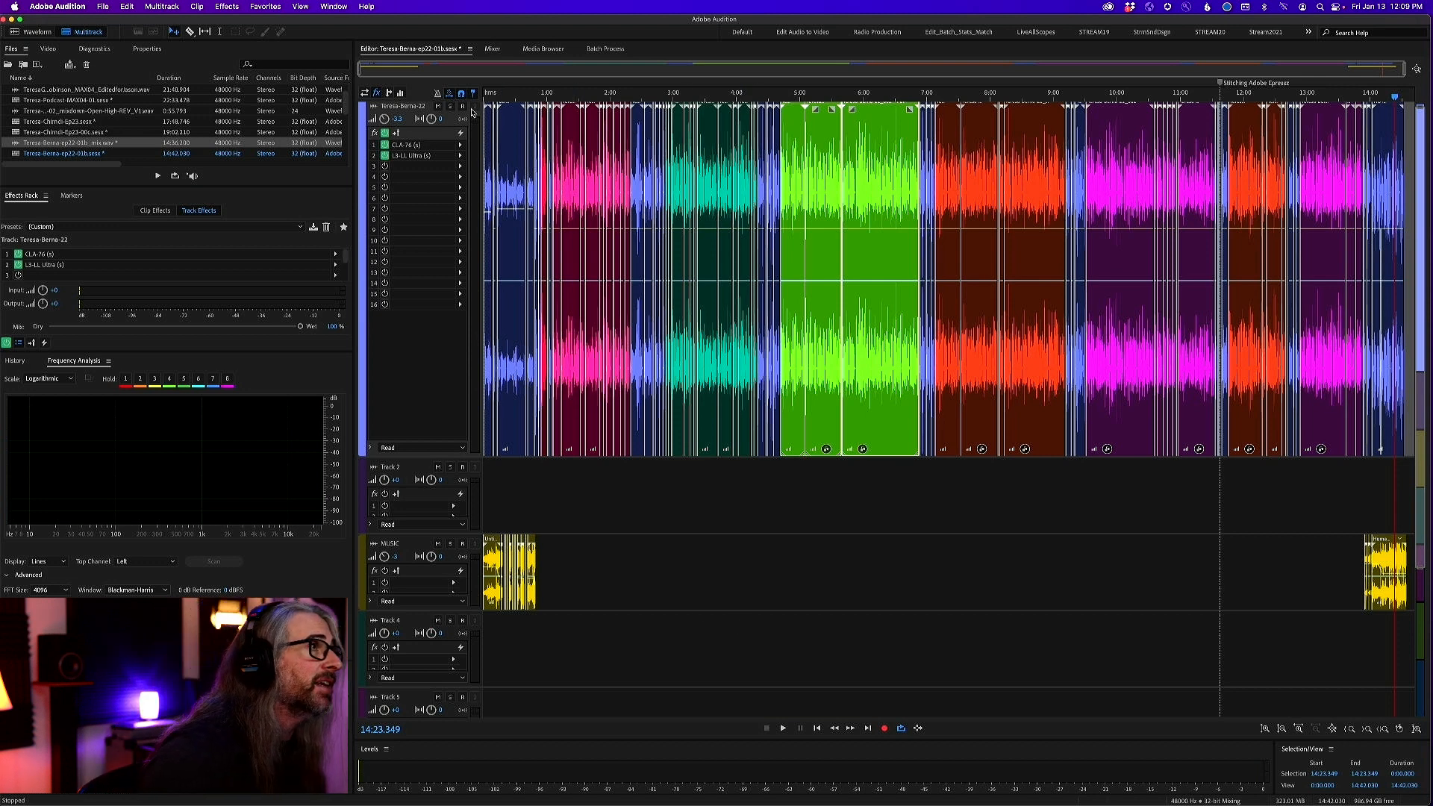
left_click(471, 49)
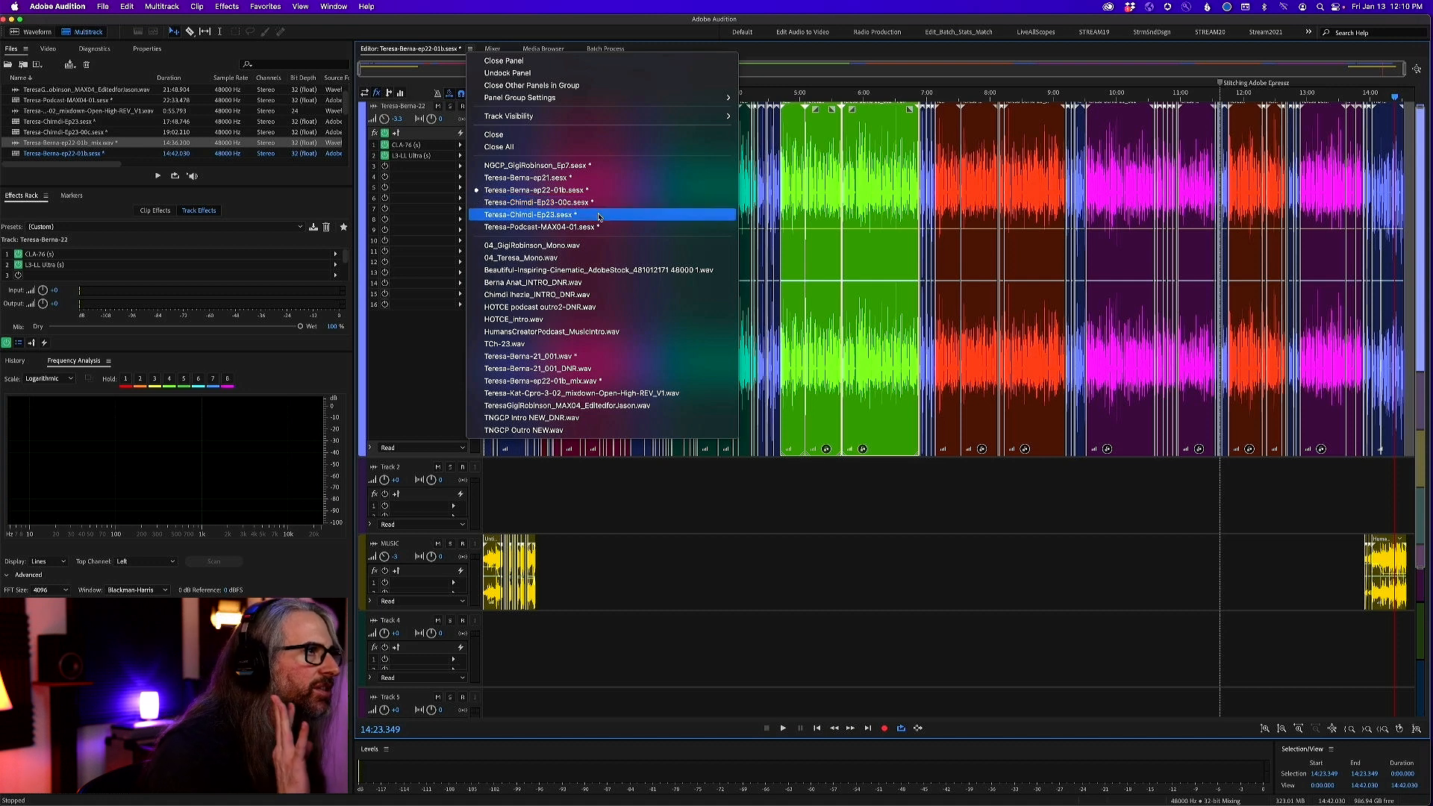
left_click(597, 217)
scroll(595, 290, "down", 5)
scroll(600, 260, "up", 5)
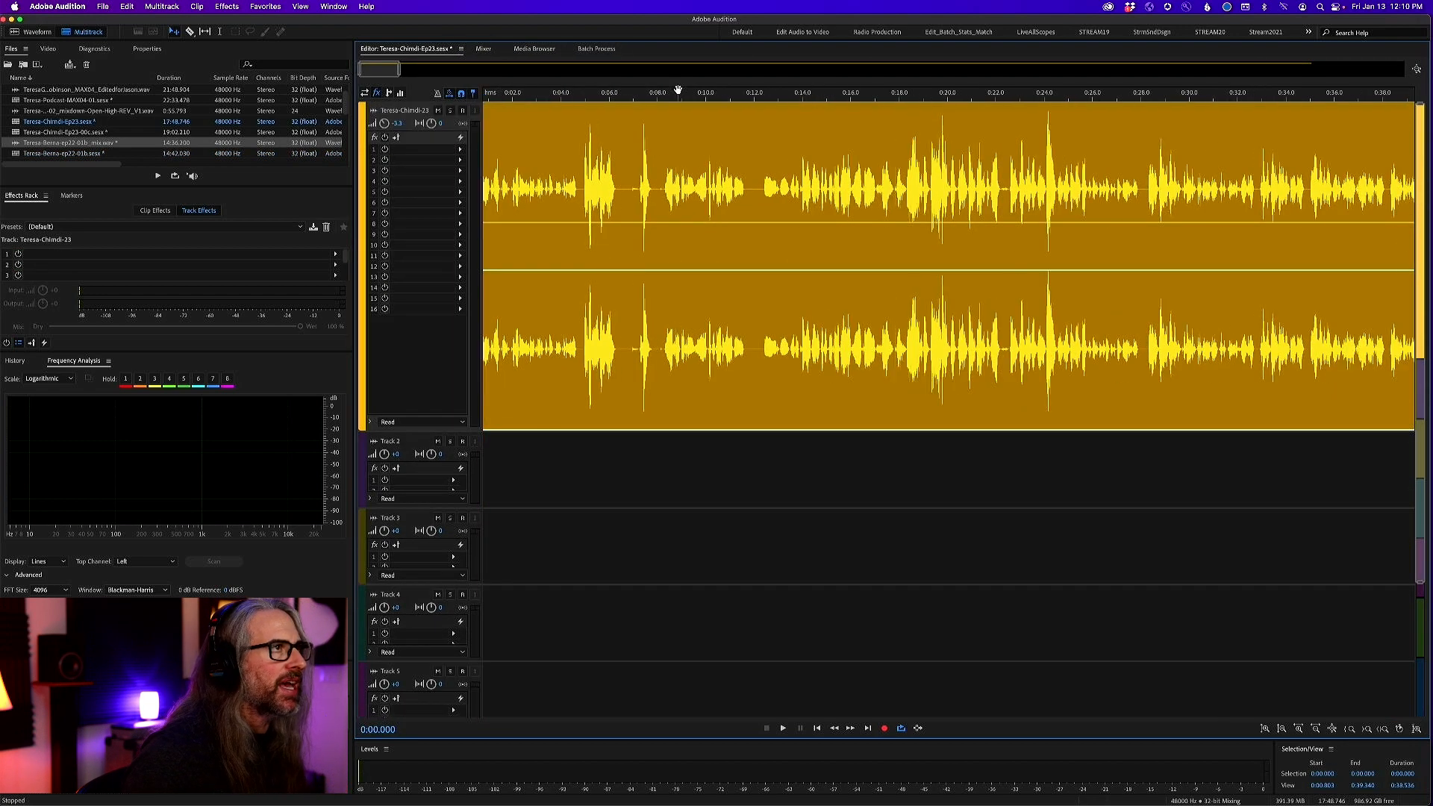
scroll(679, 100, "down", 10)
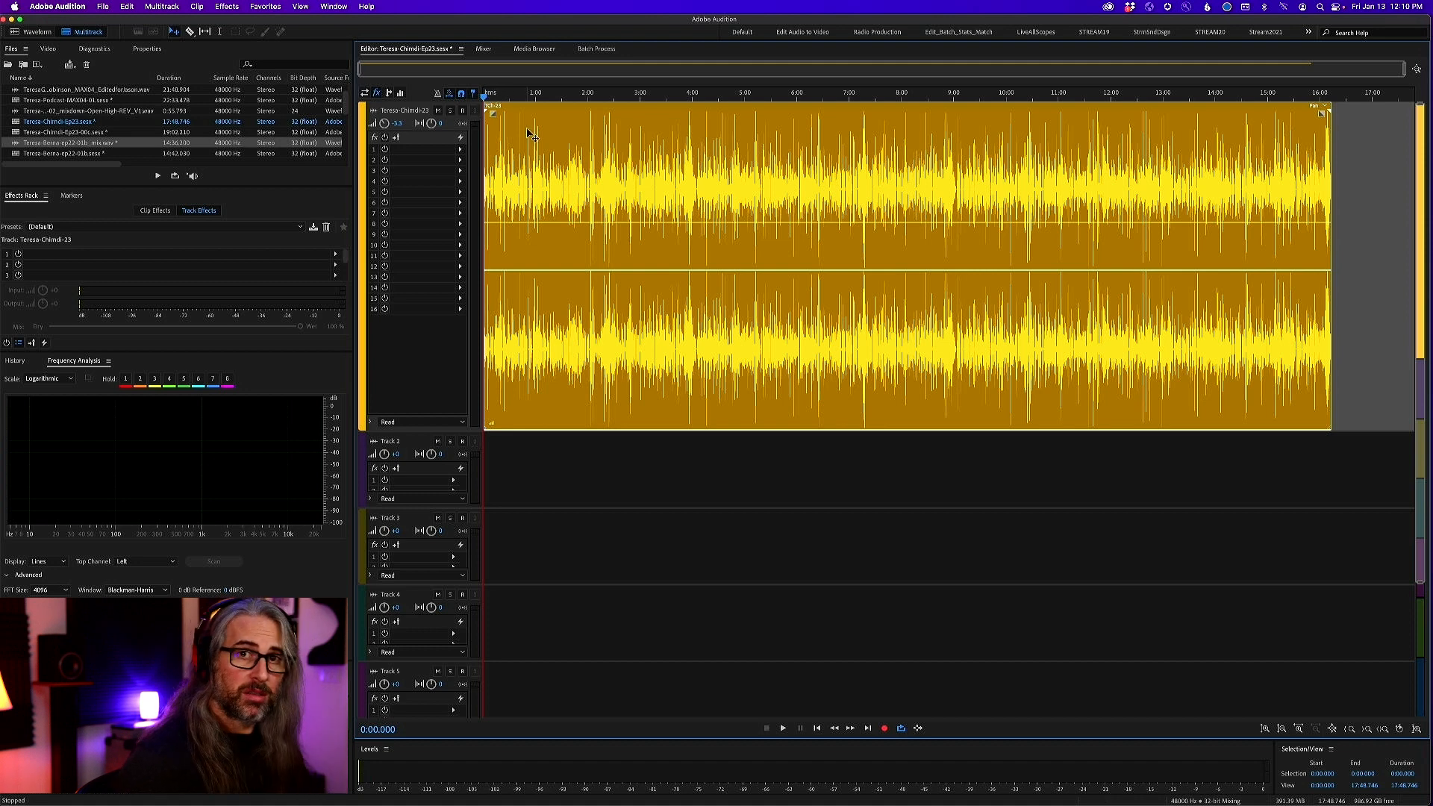
Listen to the opening of the unprocessed Ep23 vocal track, skipping ahead to about 0:14 and 0:19
key("space")
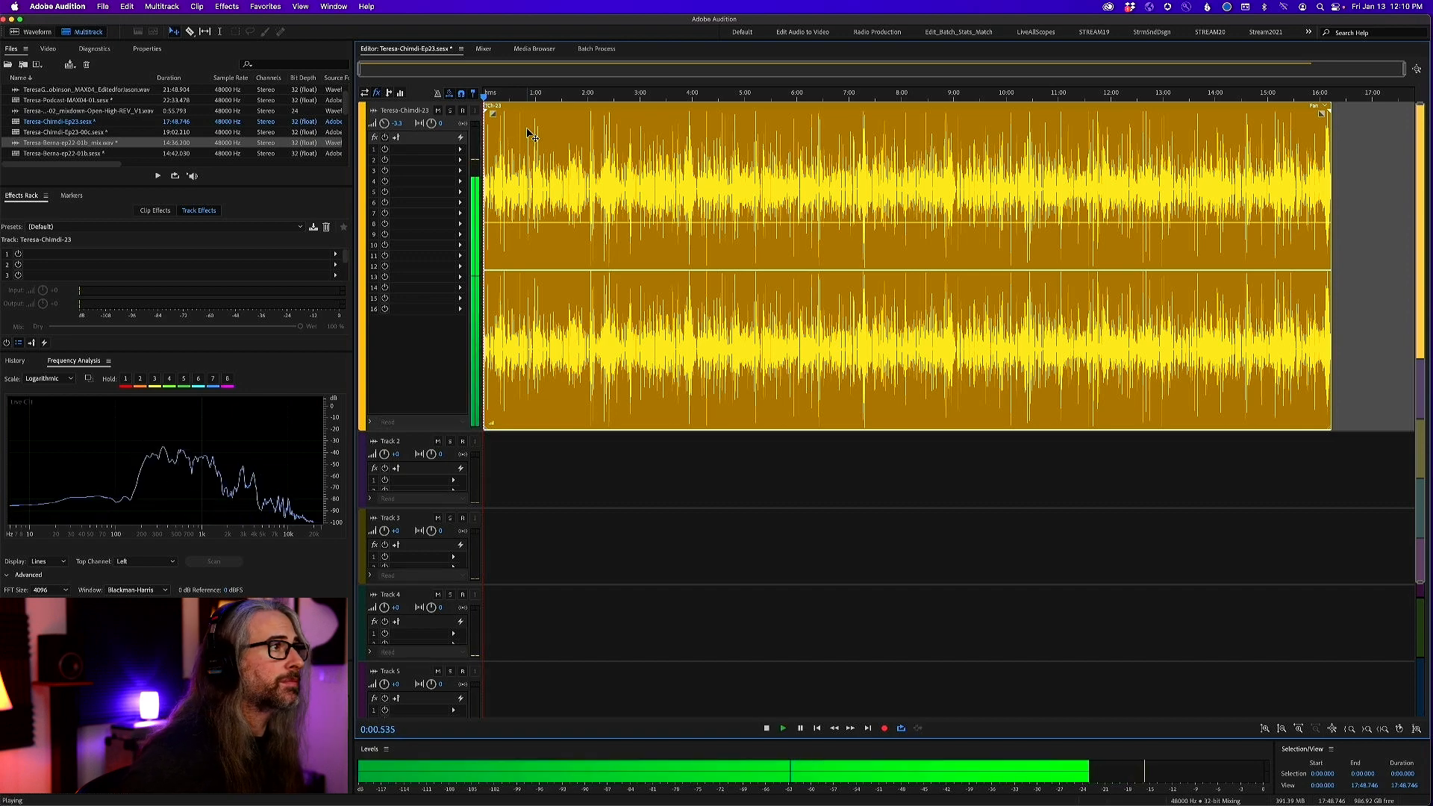
scroll(527, 133, "up", 1)
scroll(515, 134, "up", 3)
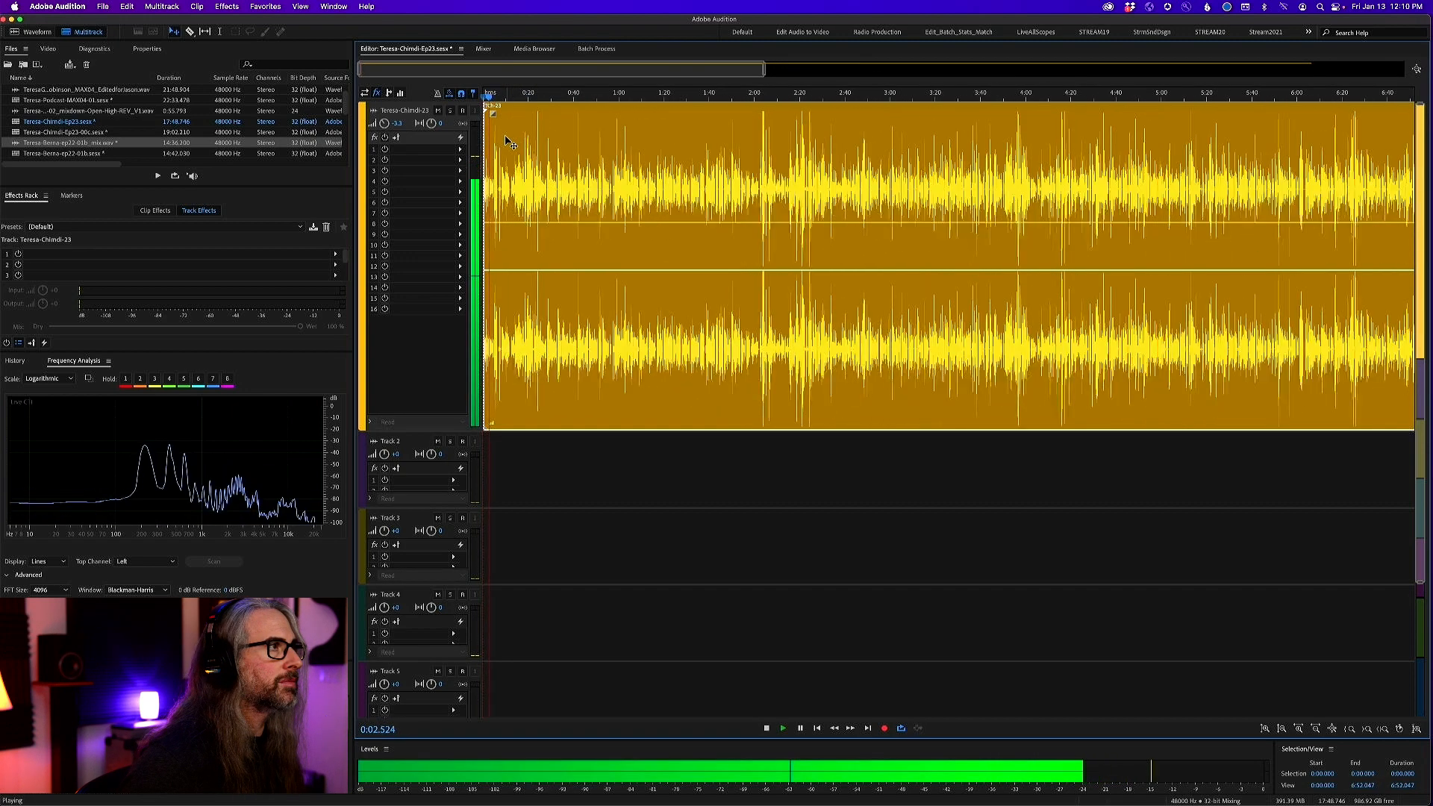
scroll(496, 160, "up", 1)
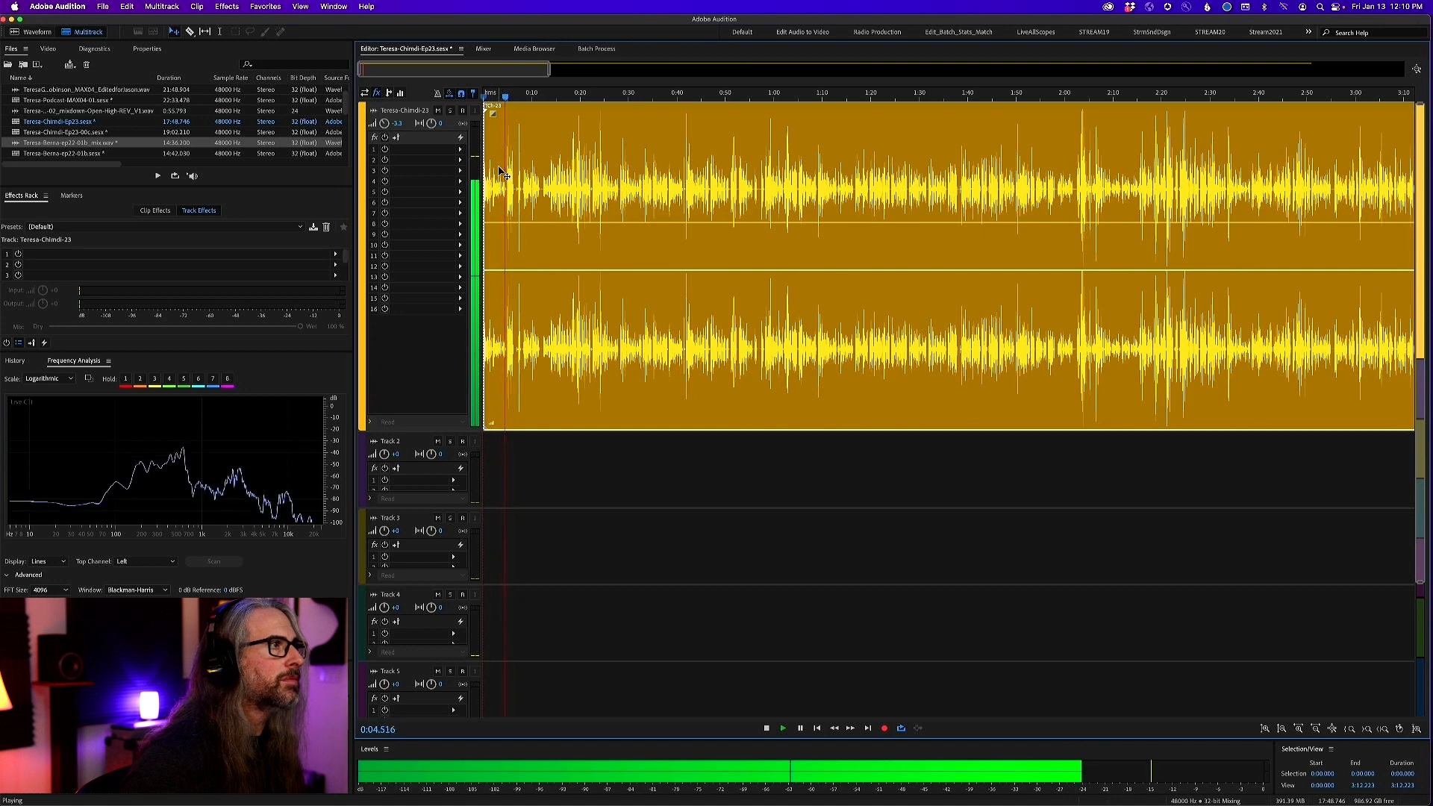
left_click(552, 97)
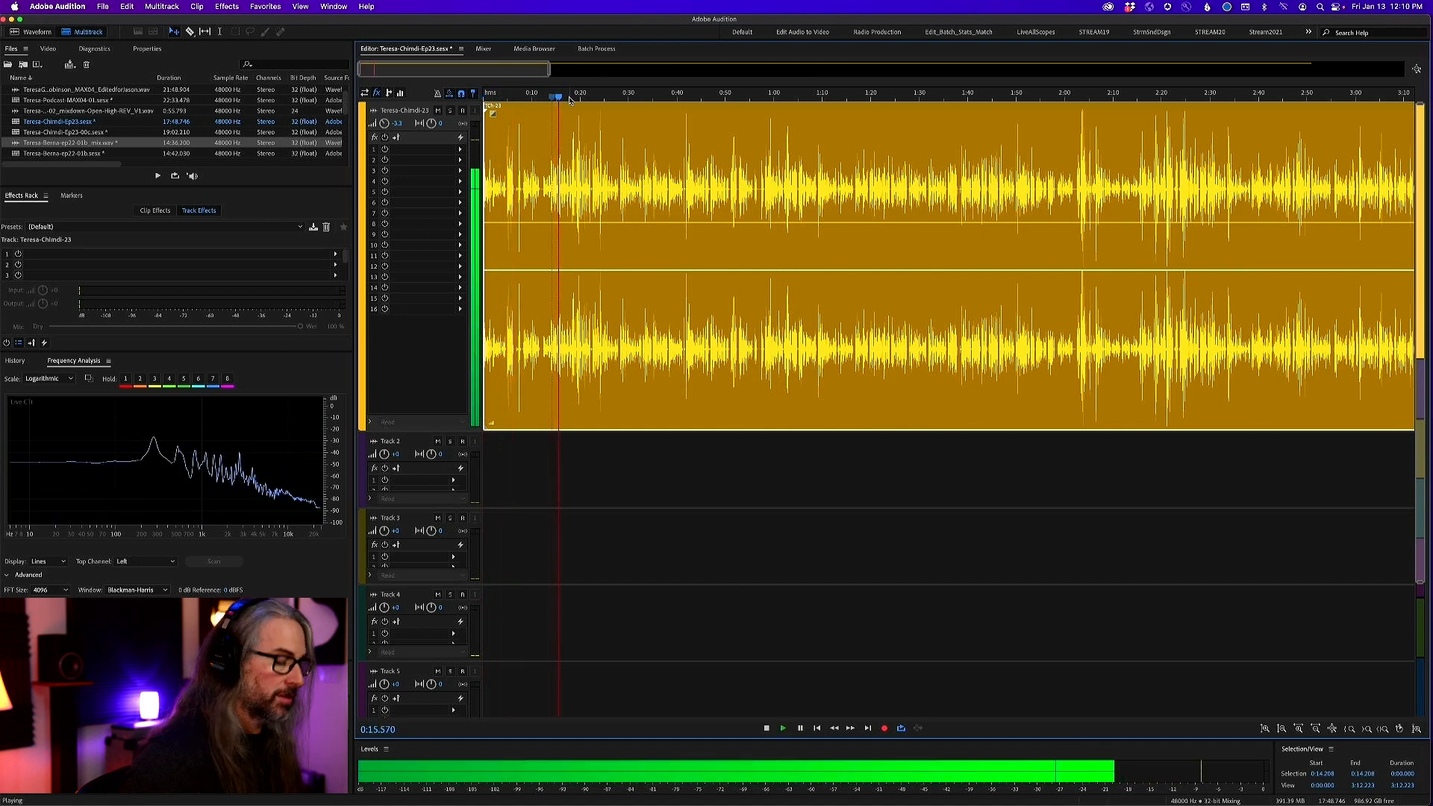
key("Right")
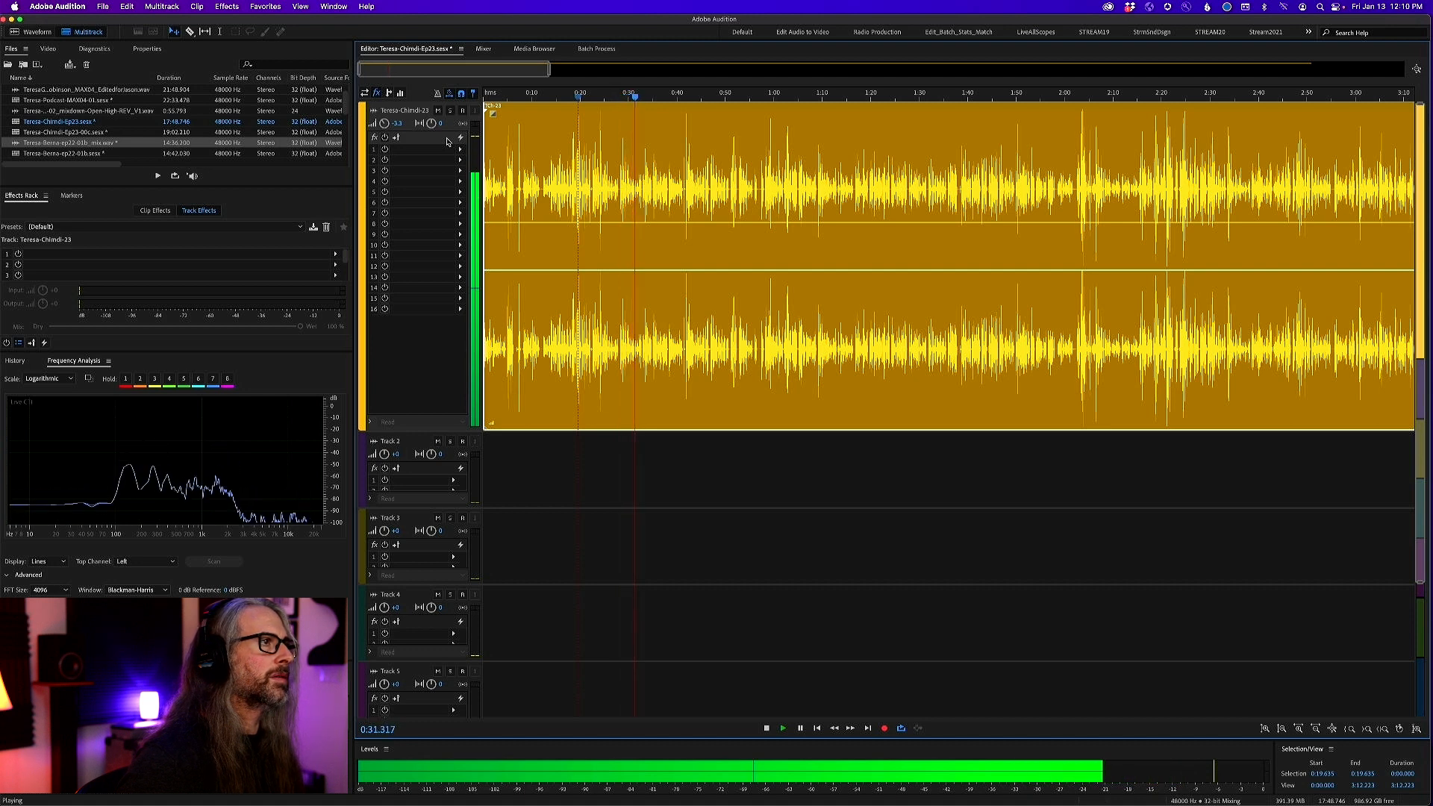
key("space")
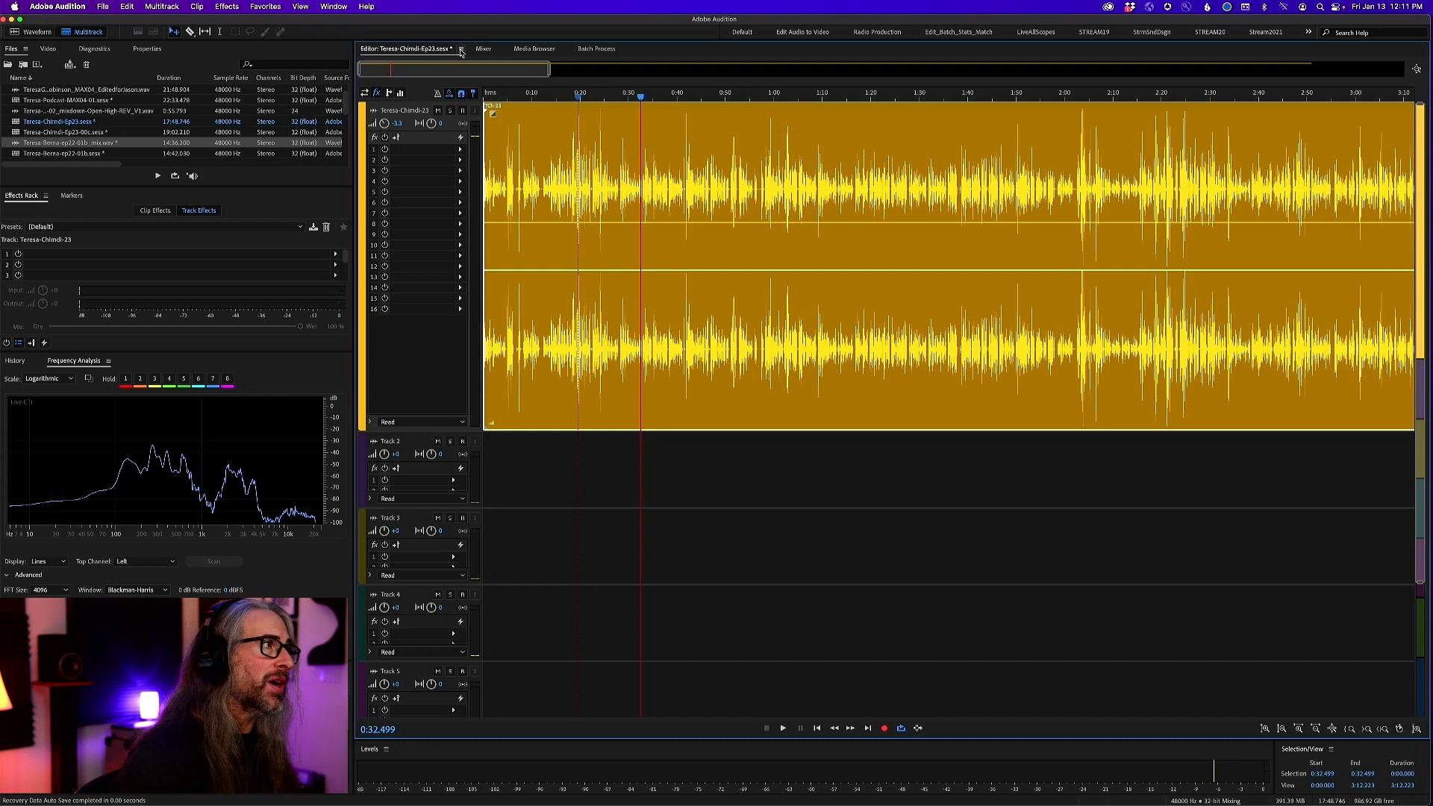
Open the vocal clip's source file TCh-23.wav in the waveform editor and examine its high frequencies in the spectral display
left_click(486, 95)
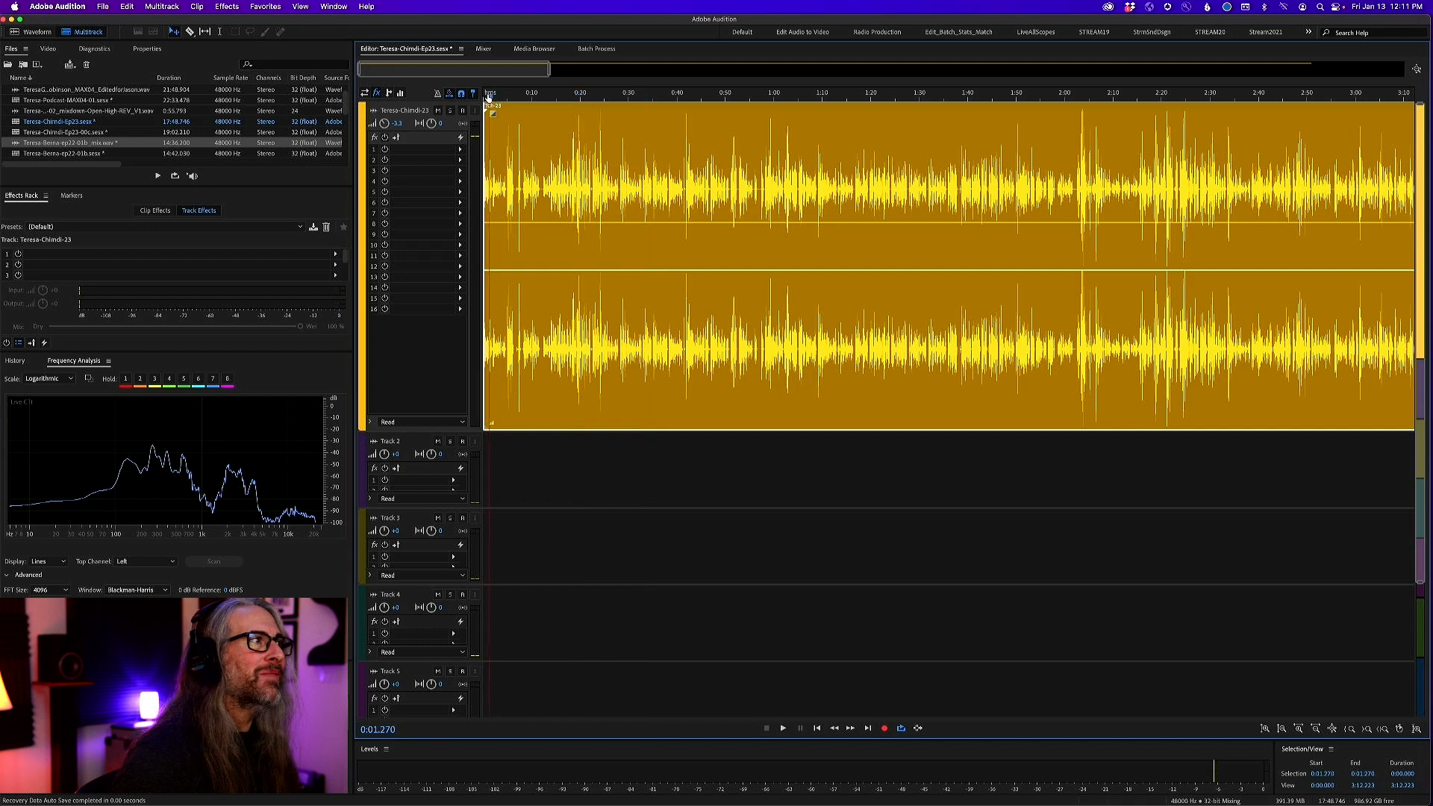
double_click(538, 150)
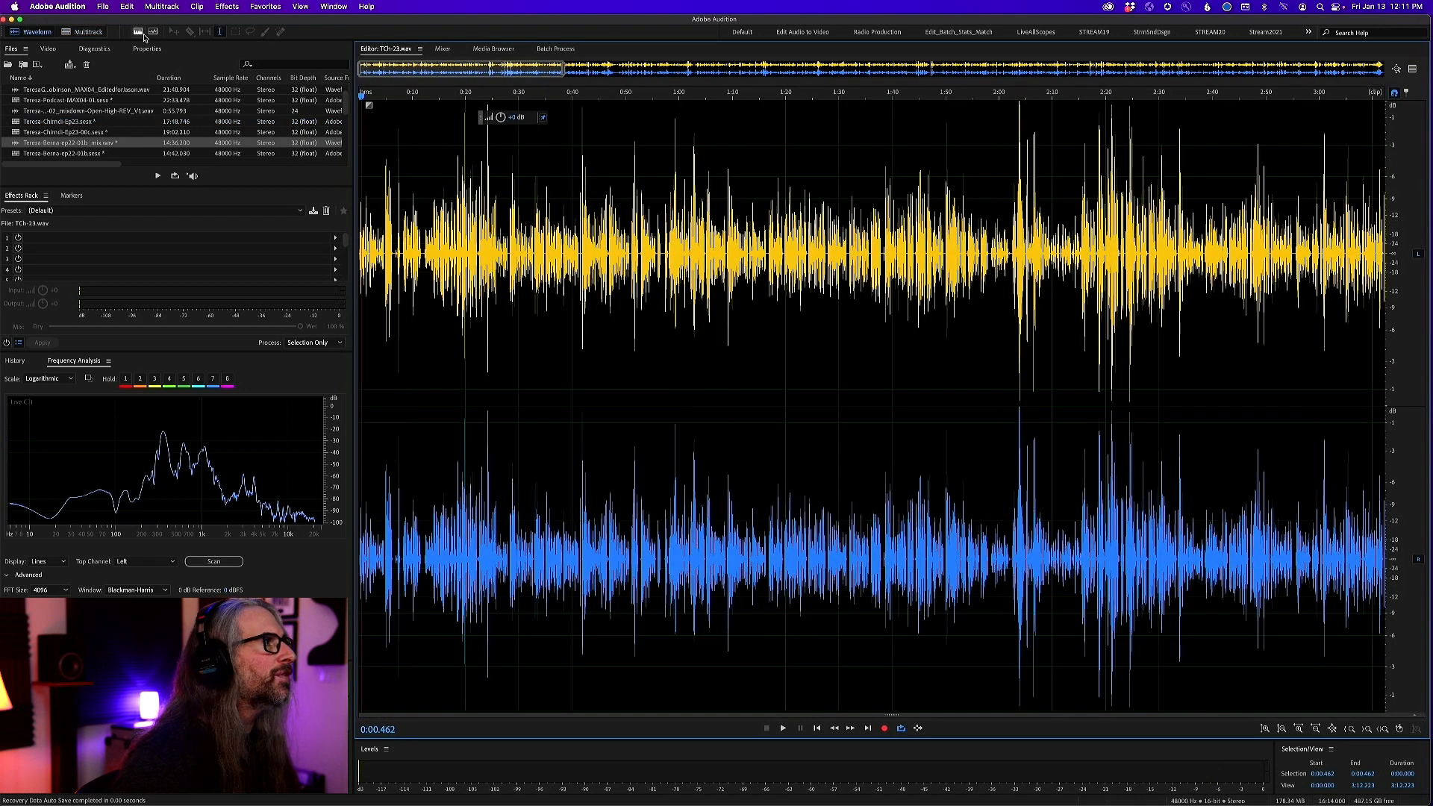
key("shift+d")
scroll(1394, 323, "down", 5)
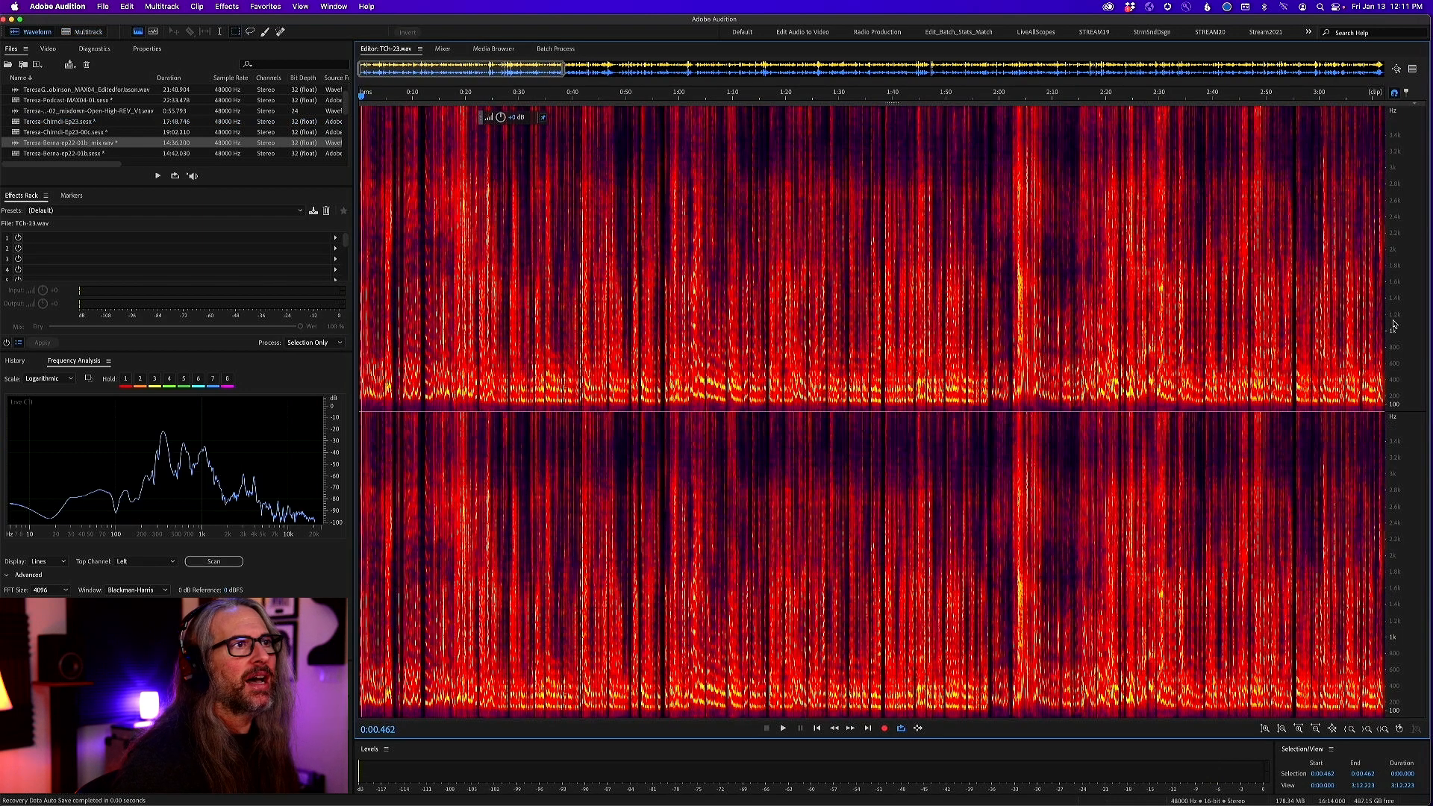
key("super+backslash")
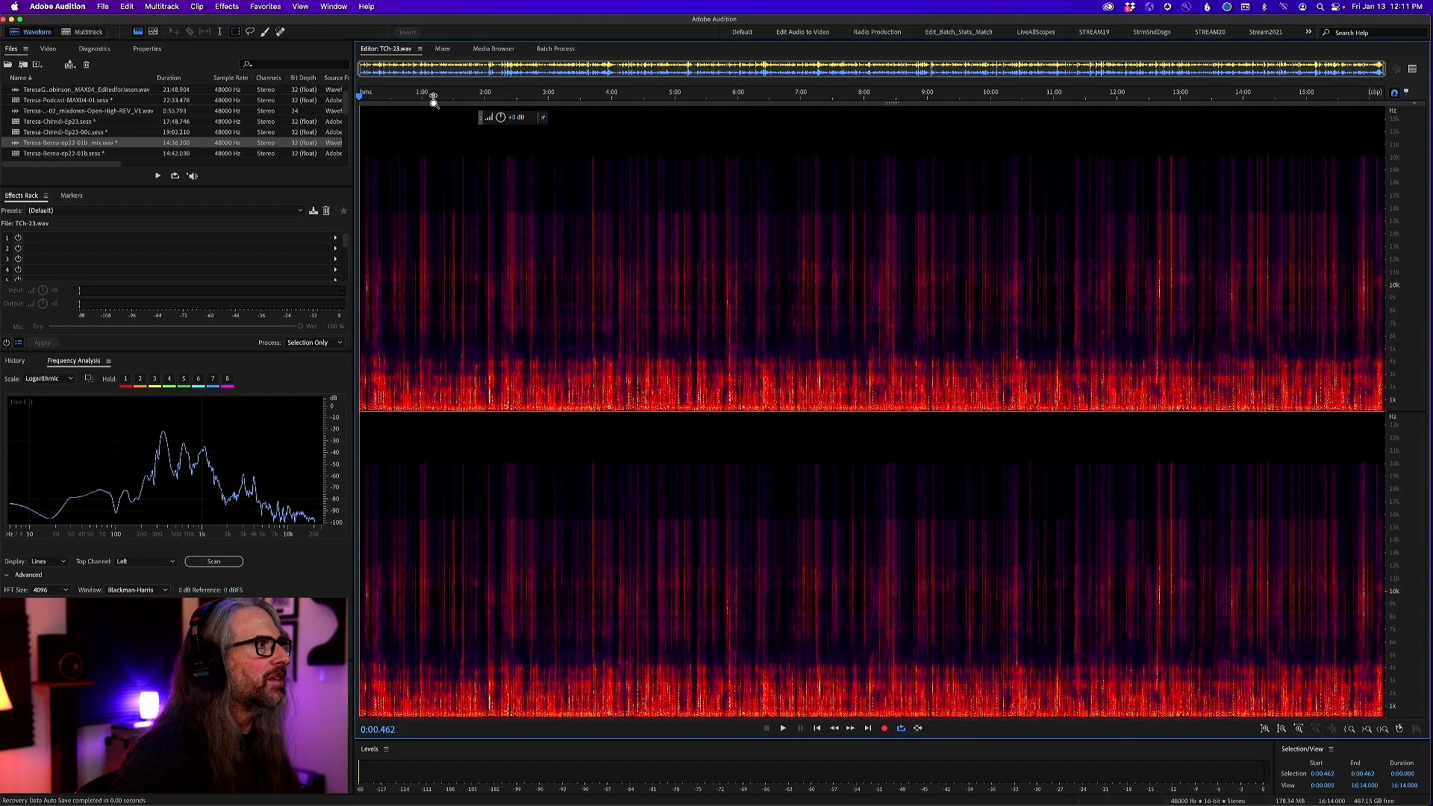
left_click_drag(435, 97, 277, 93)
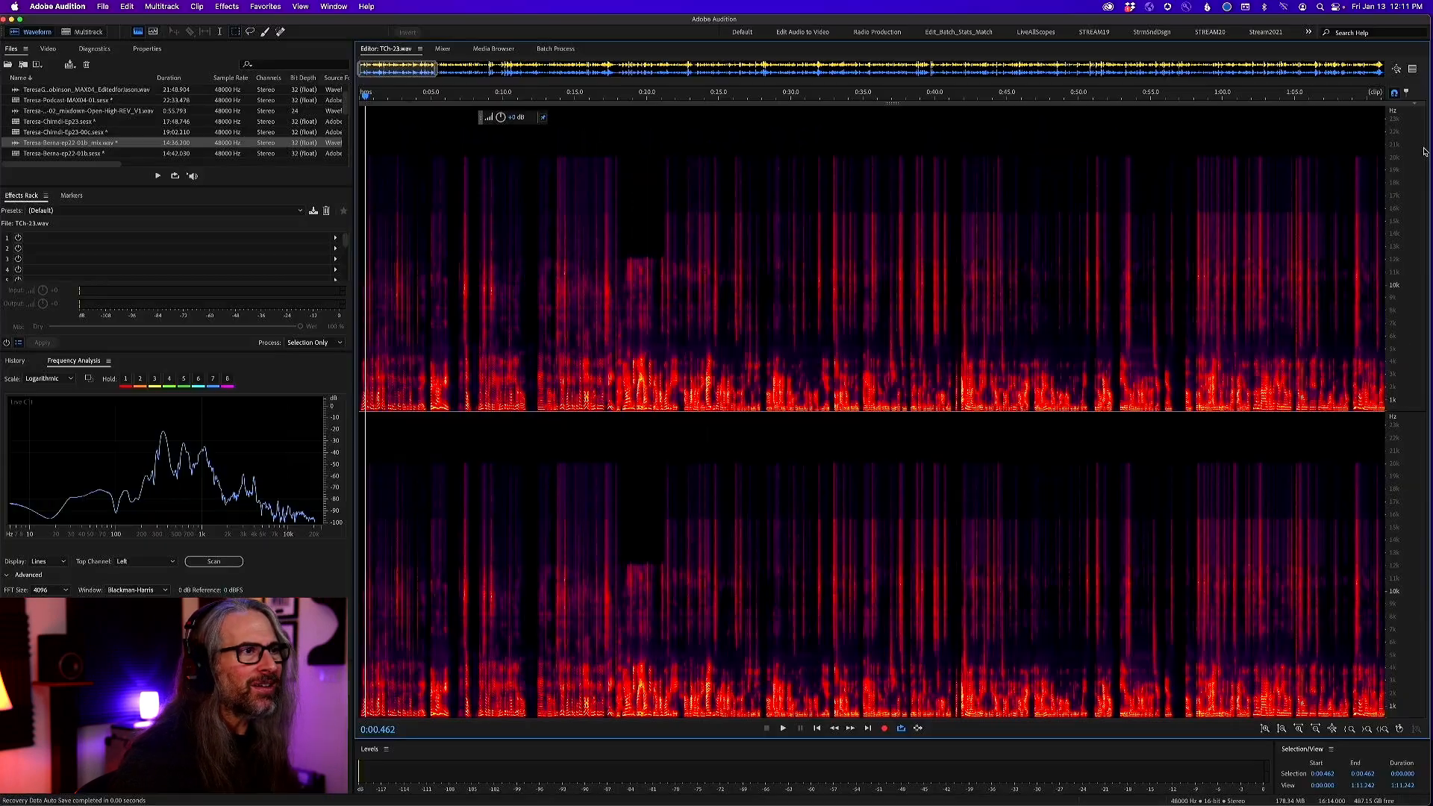
left_click_drag(445, 97, 297, 93)
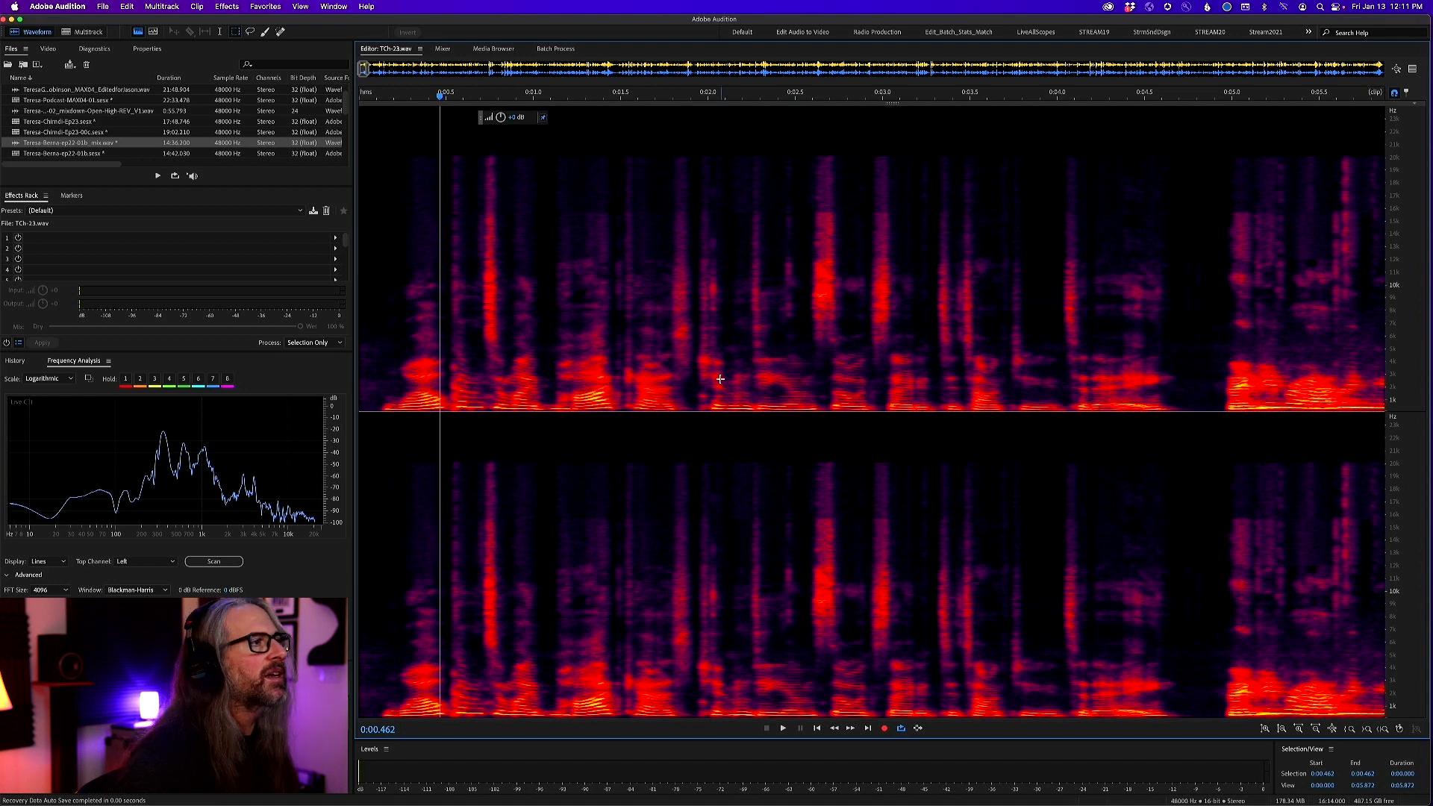
key("backslash")
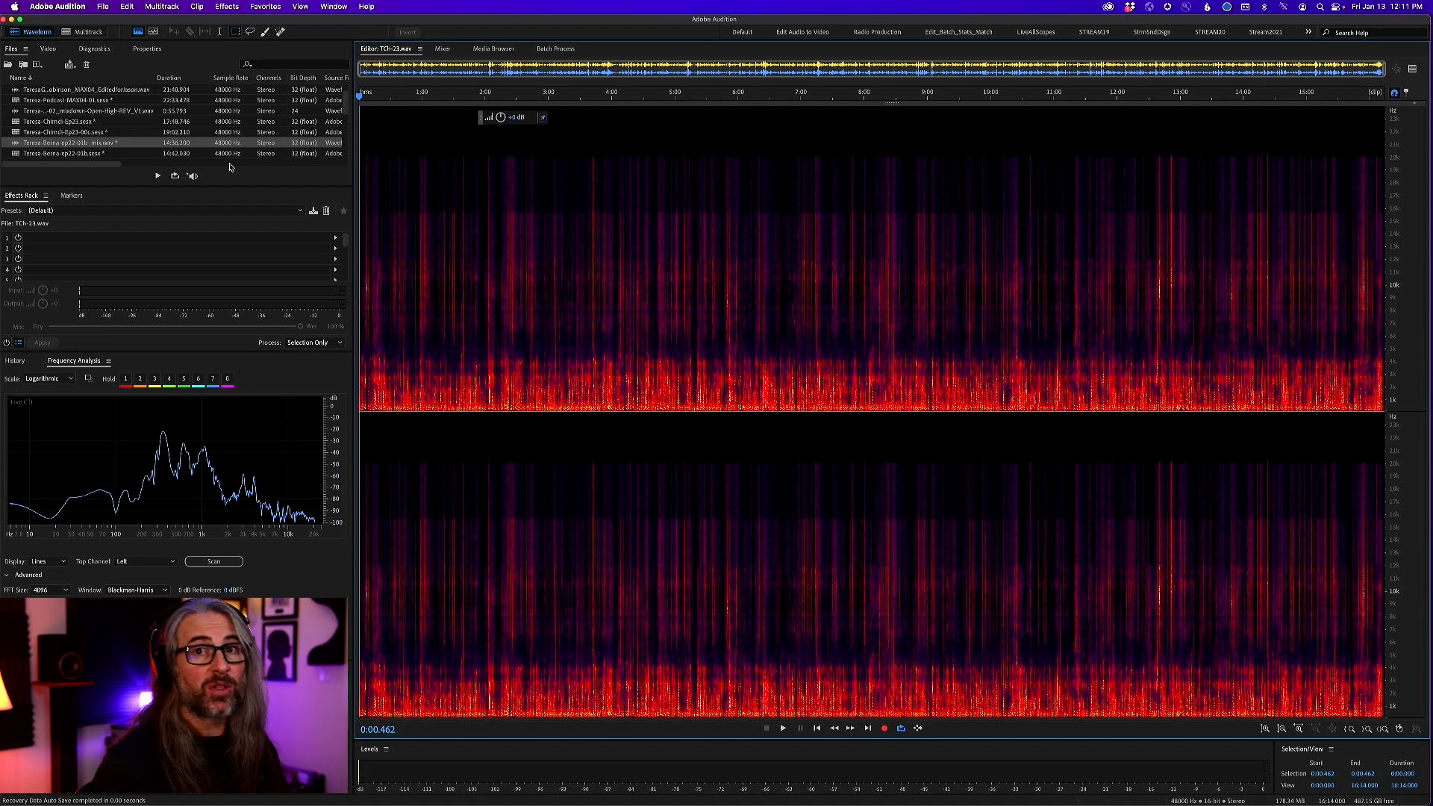
Switch to the edited Ep23-00c.sesx session and examine how the two voices and the music are arranged in the opening minutes
left_click(85, 31)
left_click(460, 48)
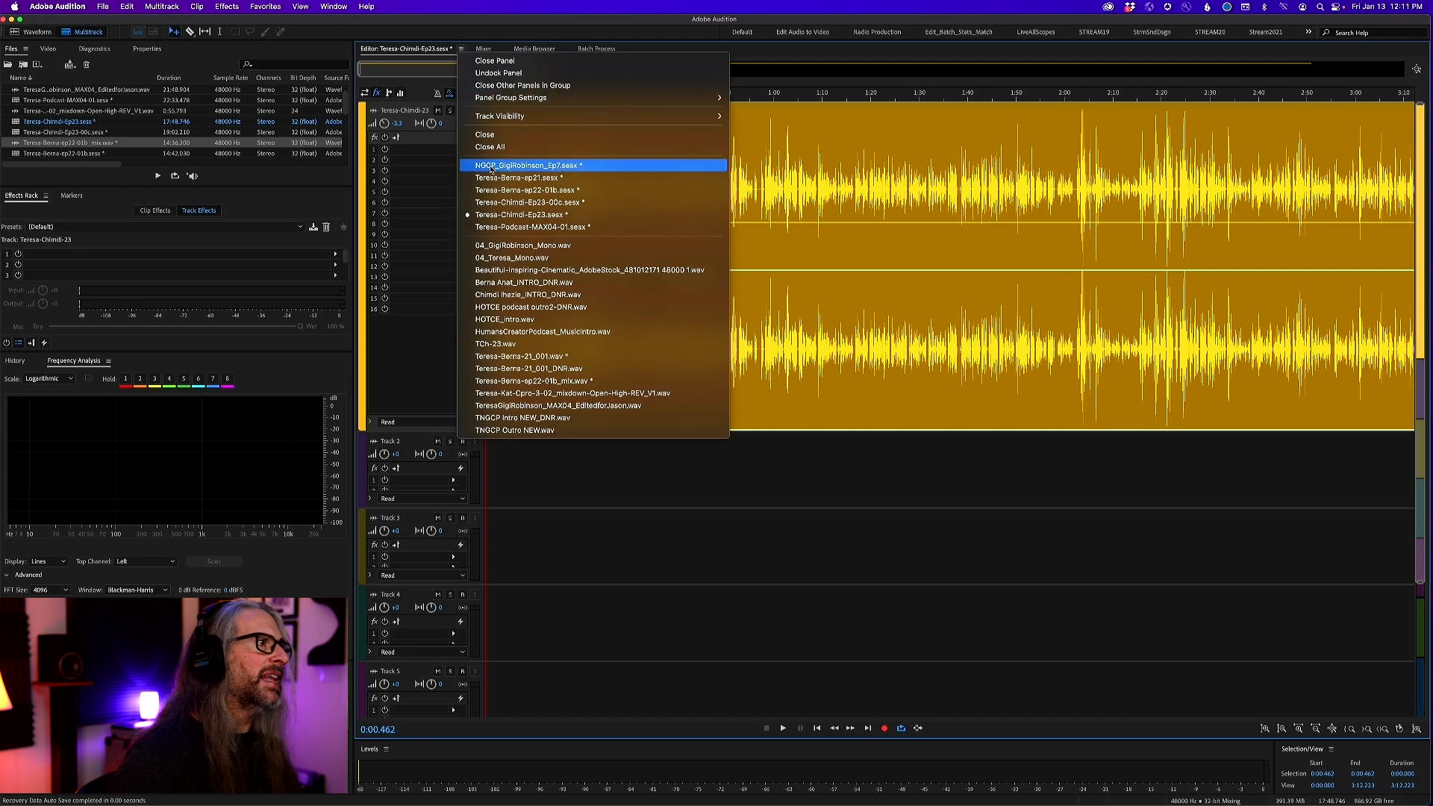
left_click(555, 203)
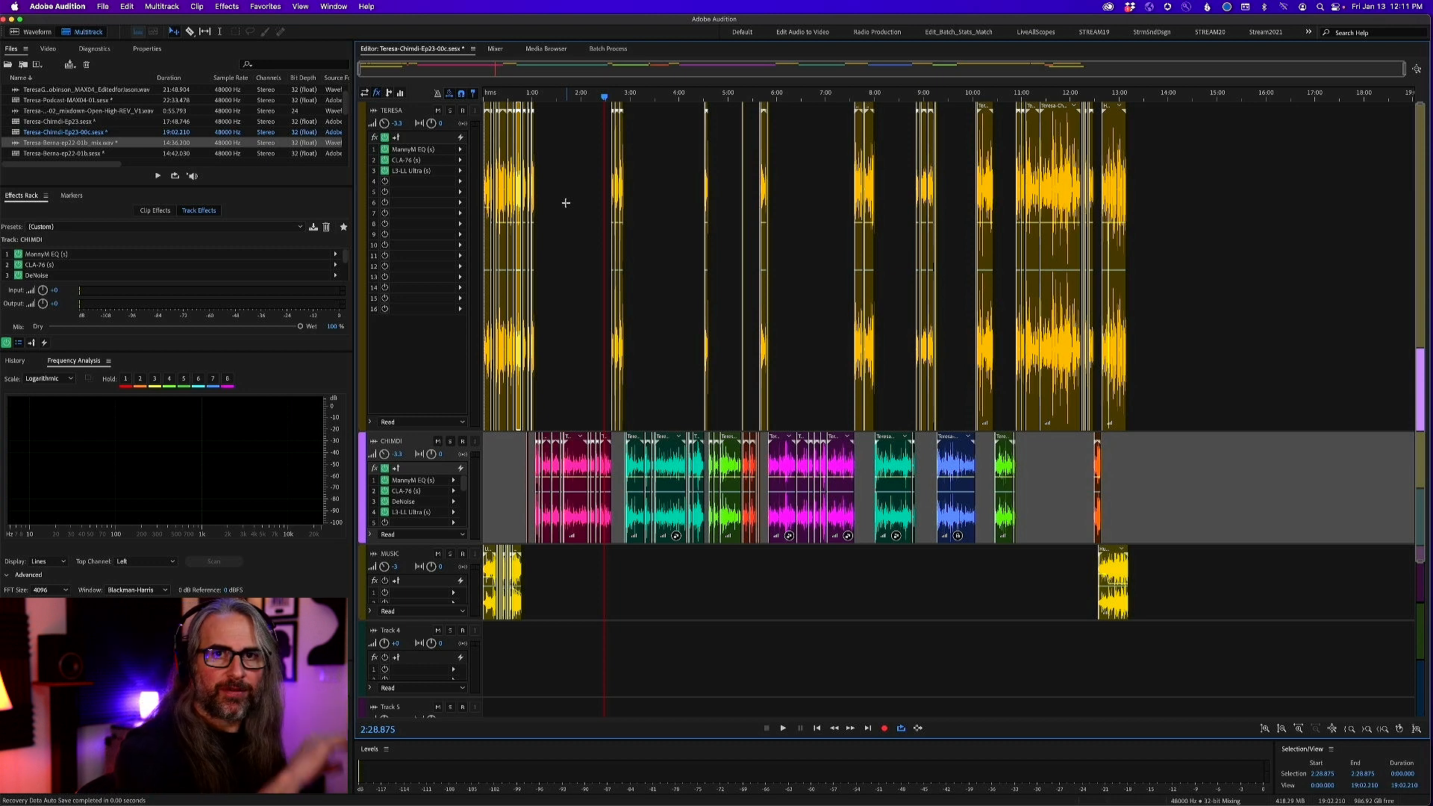
left_click_drag(629, 94, 409, 104)
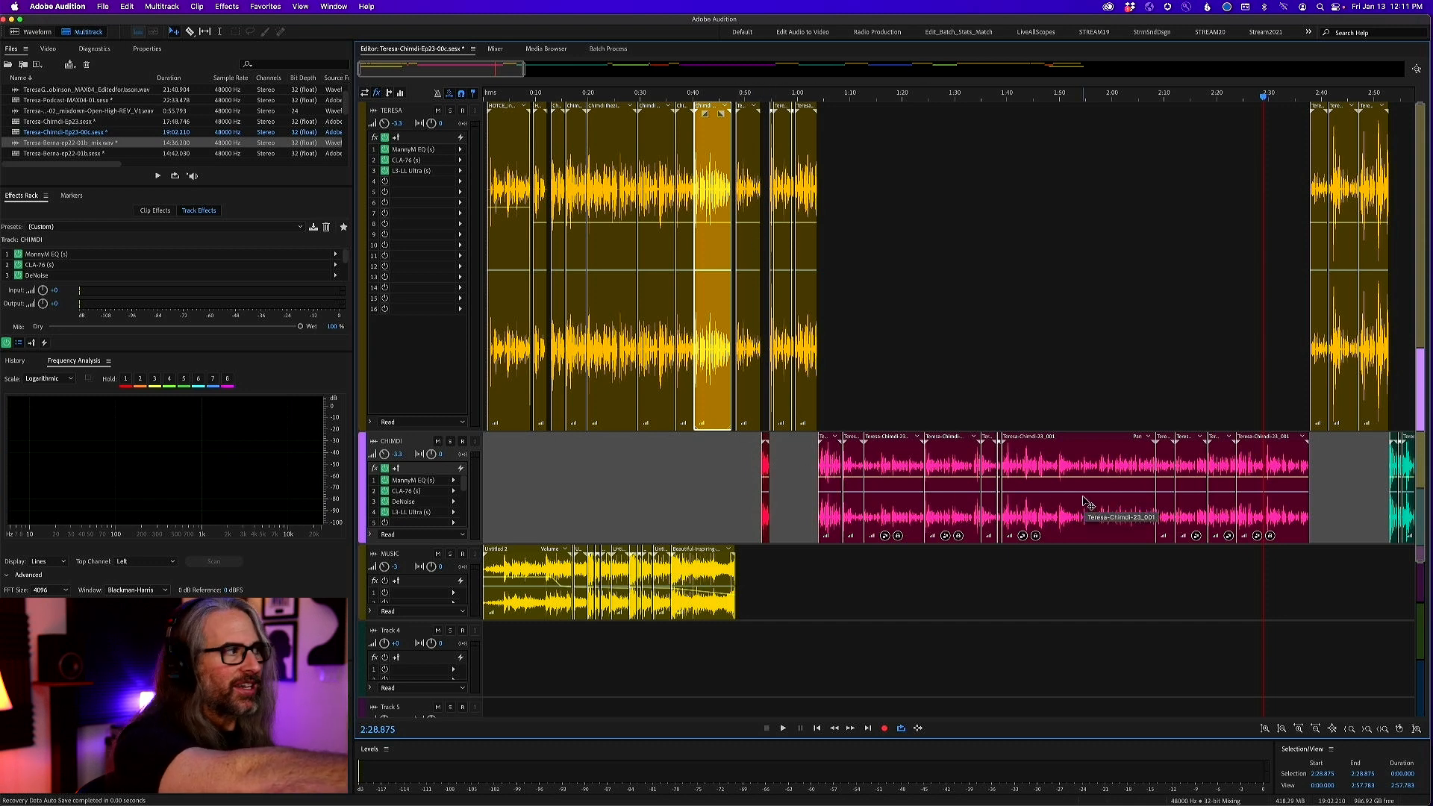
scroll(1086, 502, "right", 5)
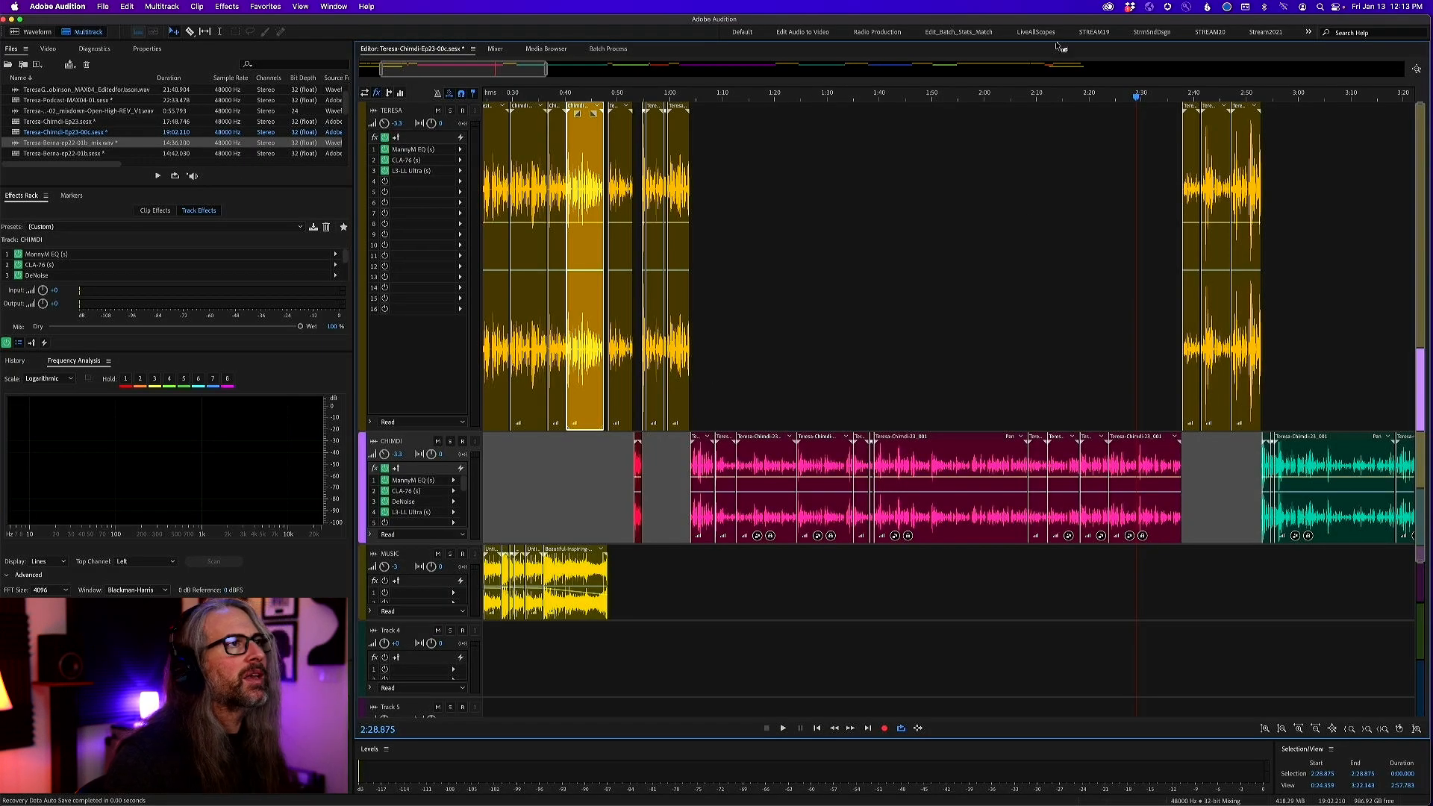
Solo the first vocal track with the playhead at about 7:33, just before its next group of clips
left_click_drag(547, 68, 1207, 155)
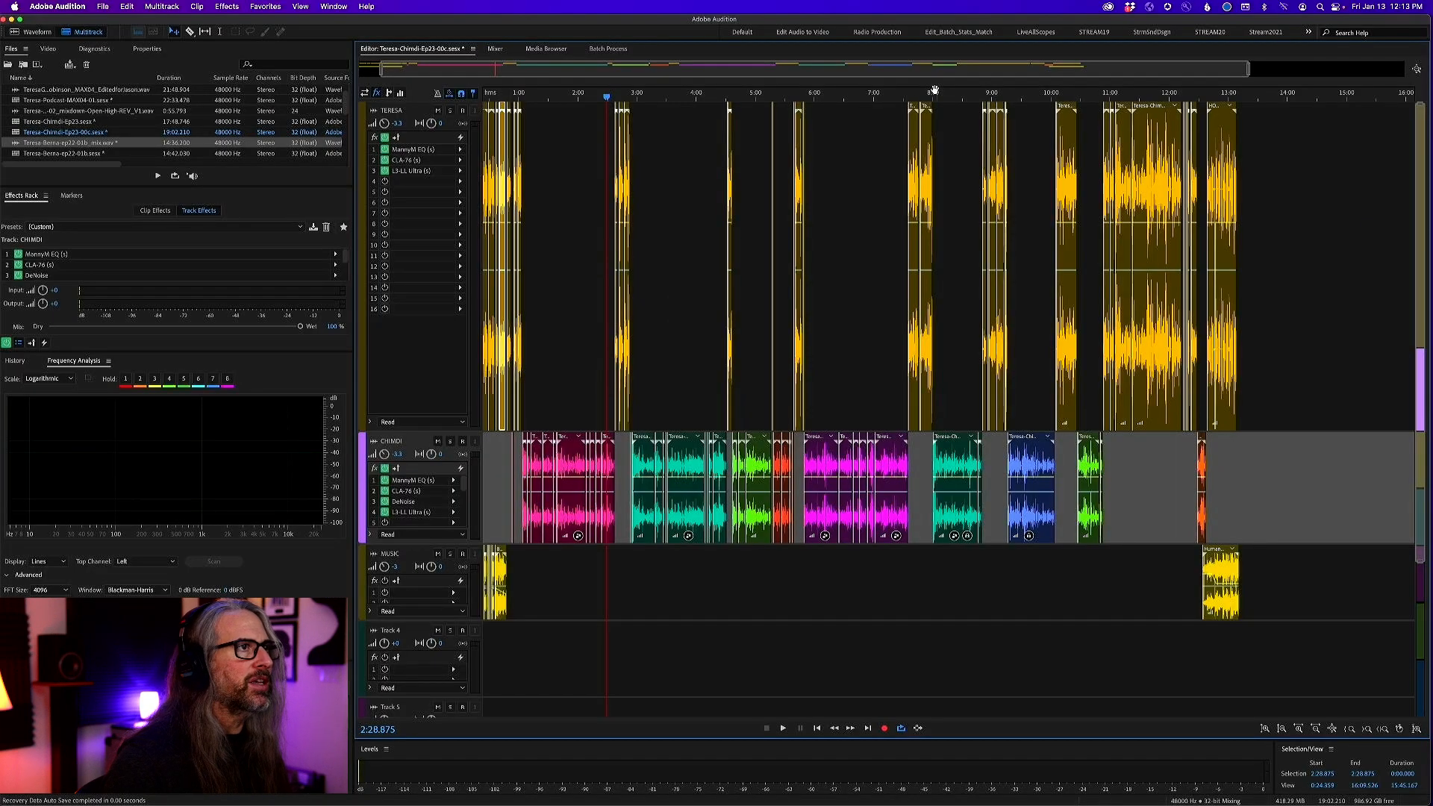
left_click(906, 94)
left_click(450, 112)
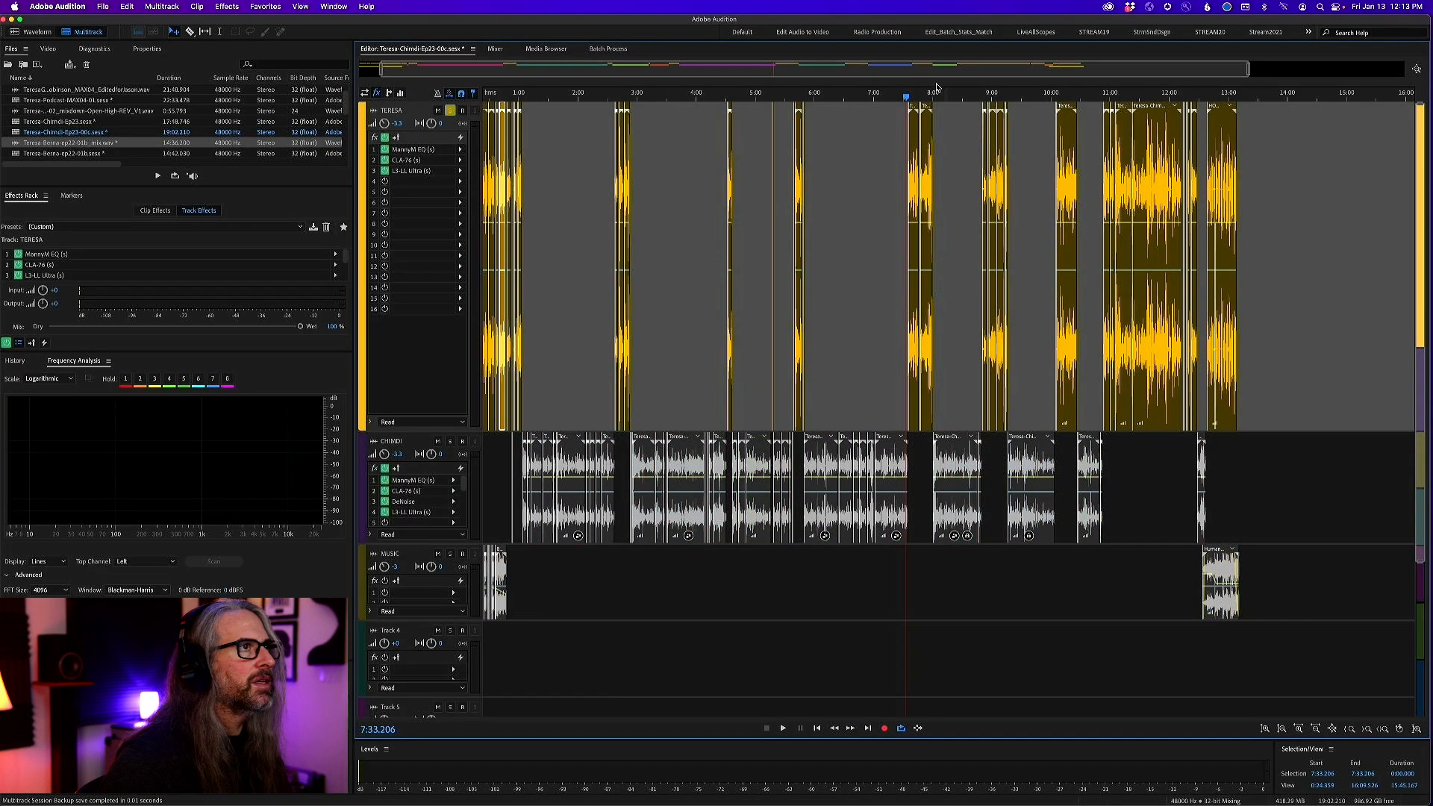
left_click_drag(890, 94, 961, 94)
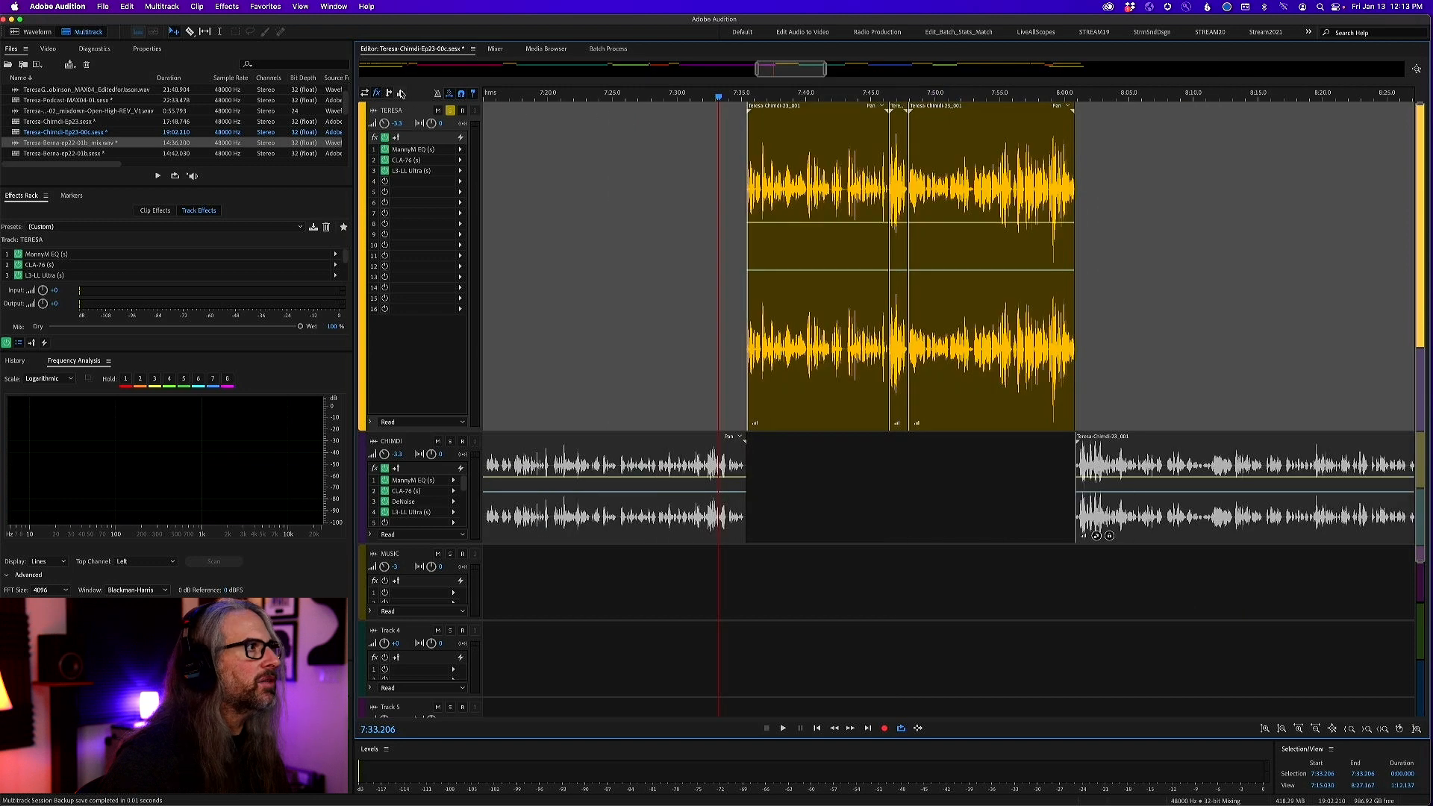
Toggle the soloed track's effects, bypass only the MannyM EQ, and play the passage from about 7:35
left_click(384, 137)
key("space")
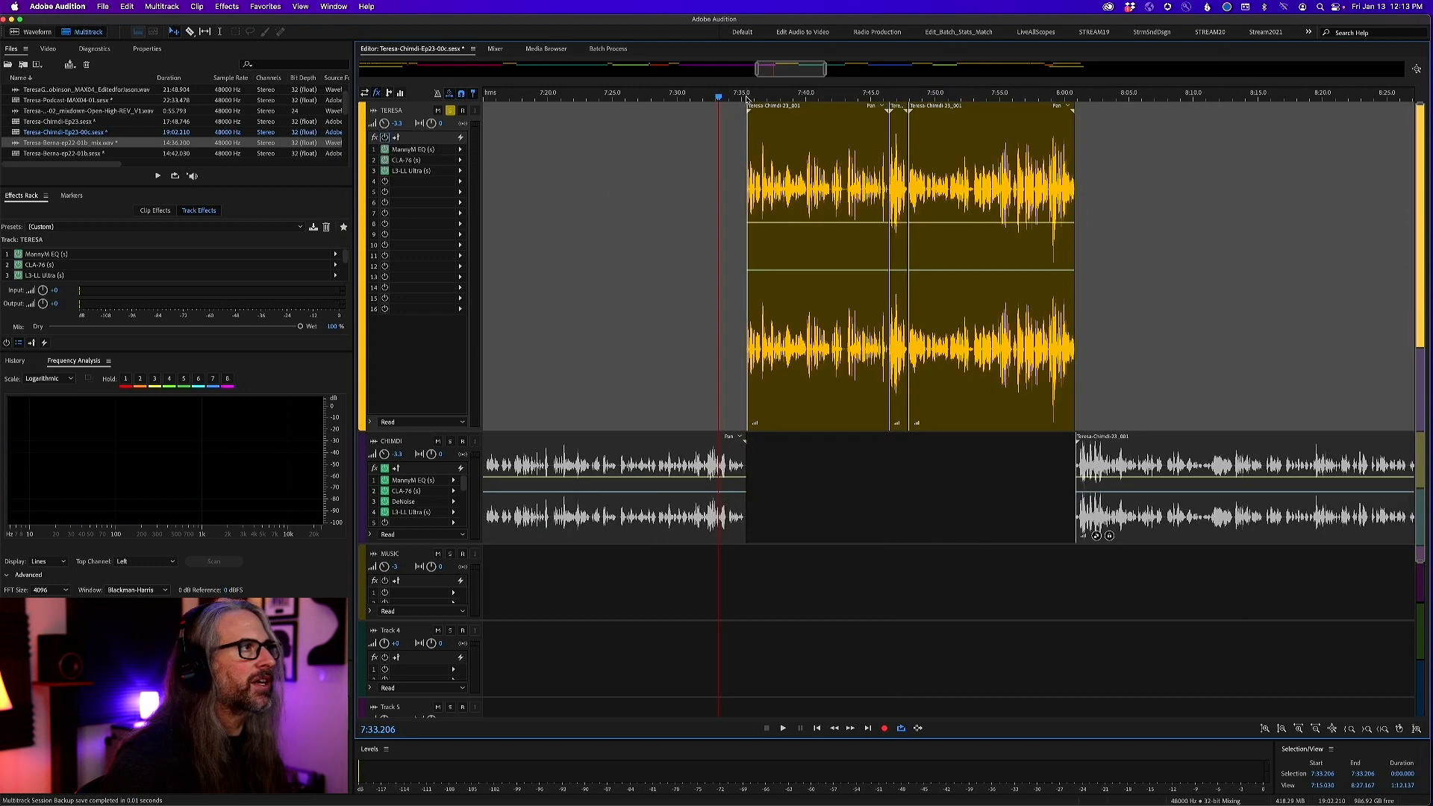
left_click(384, 160)
left_click(384, 170)
left_click(384, 160)
left_click(384, 170)
left_click(384, 138)
left_click(385, 149)
key("space")
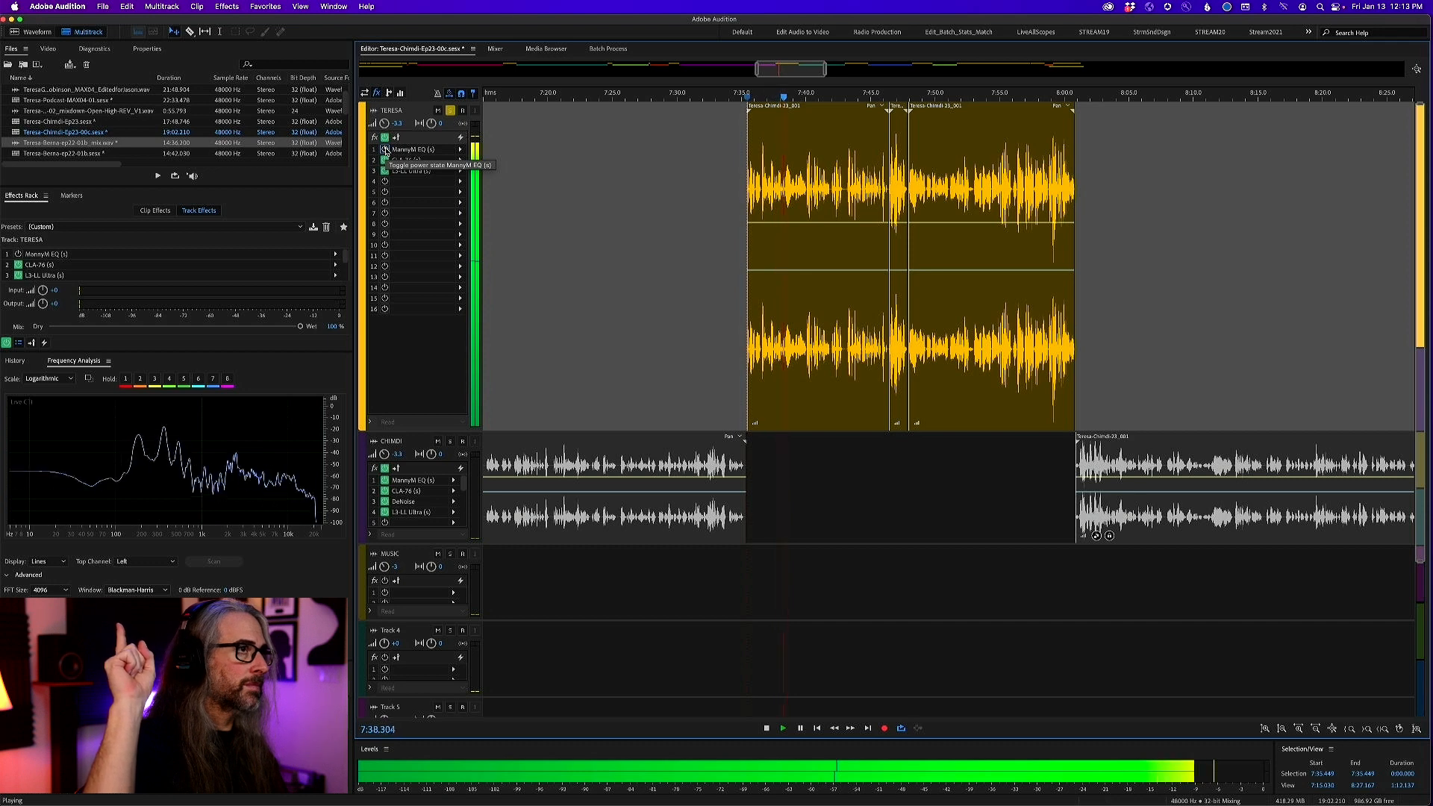
Compare the soloed vocal with the MannyM EQ on and off during playback, leave the EQ enabled, and stop
left_click(385, 150)
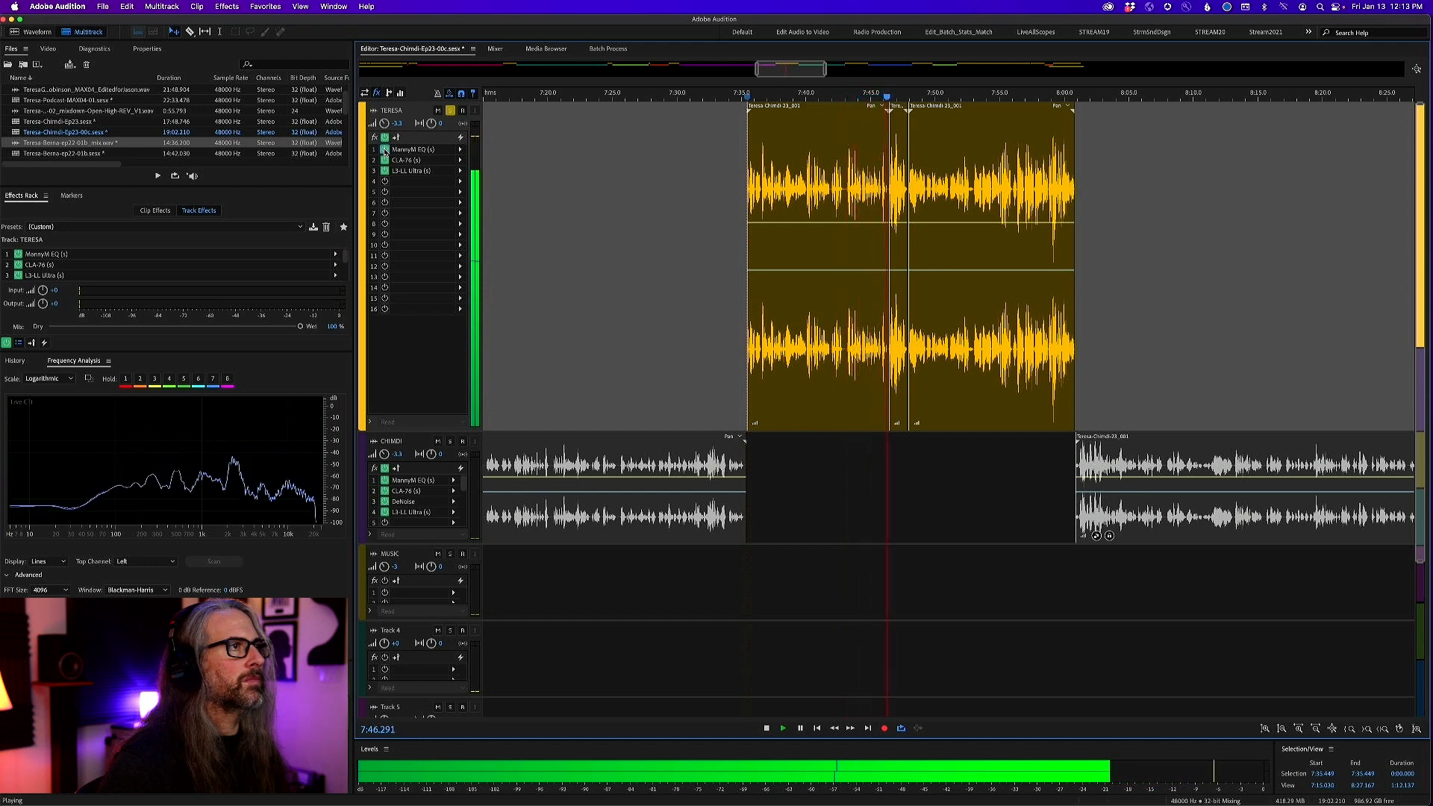
left_click(385, 150)
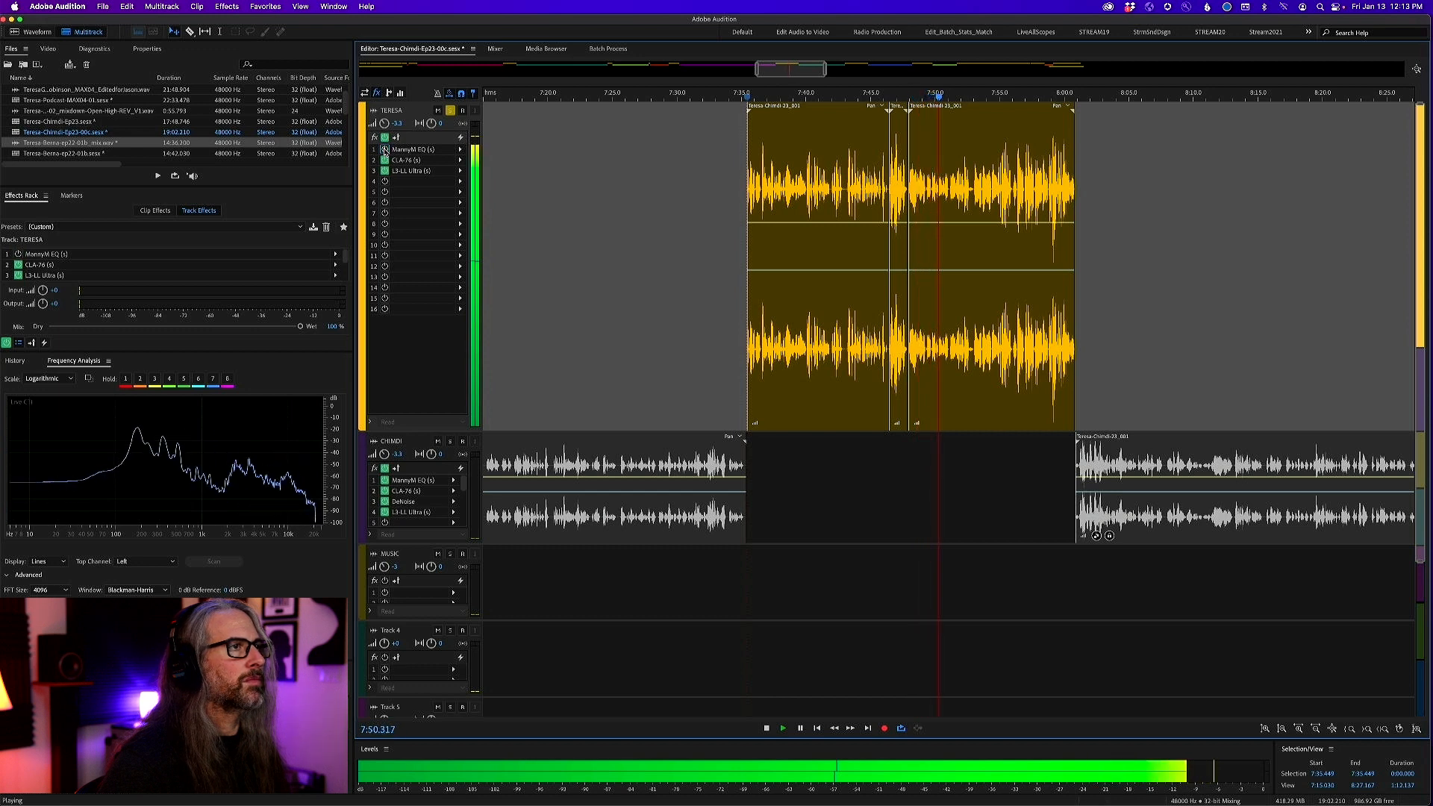
left_click(384, 150)
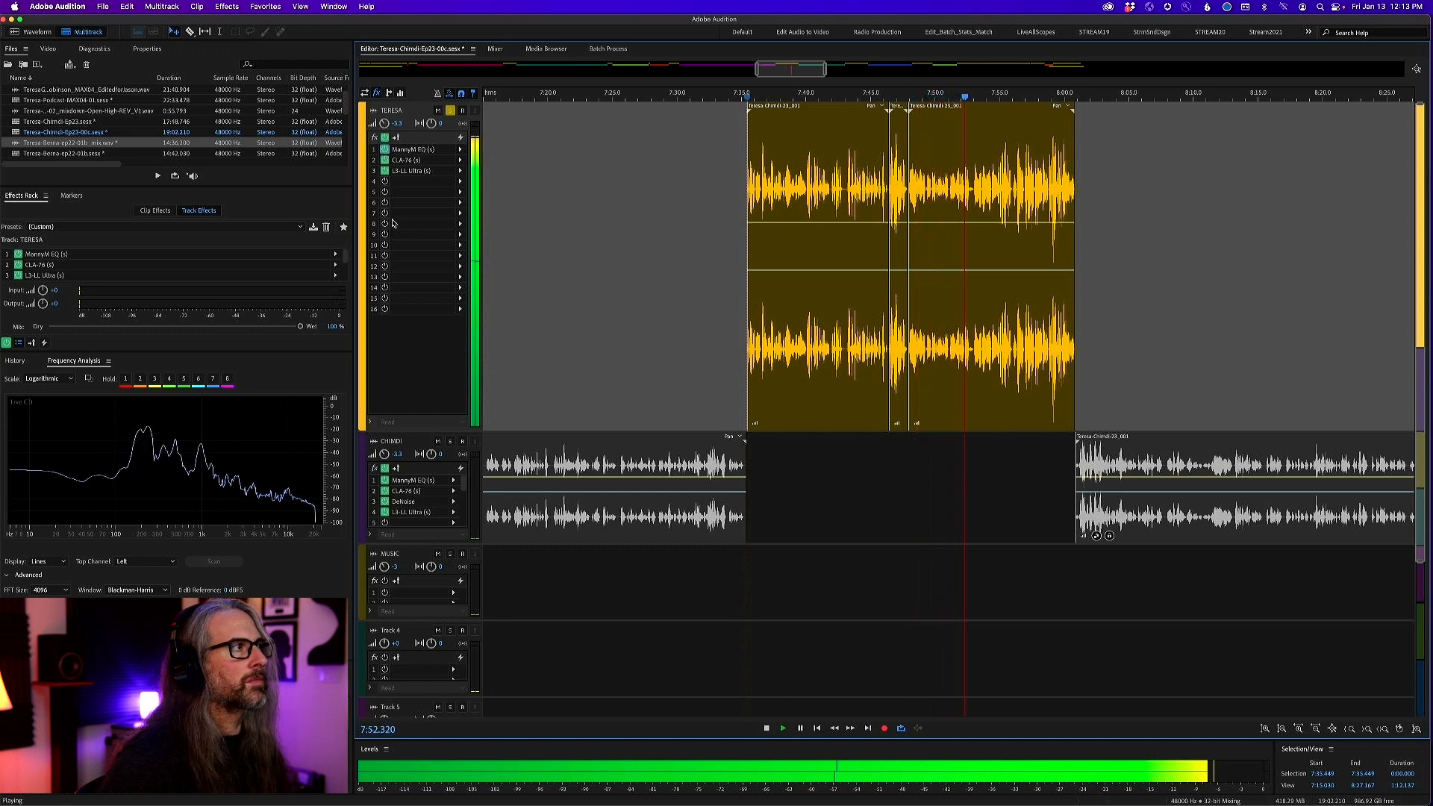
key("space")
Open the first vocal track's MannyM EQ, examine its gain and frequency settings, and close it
double_click(413, 150)
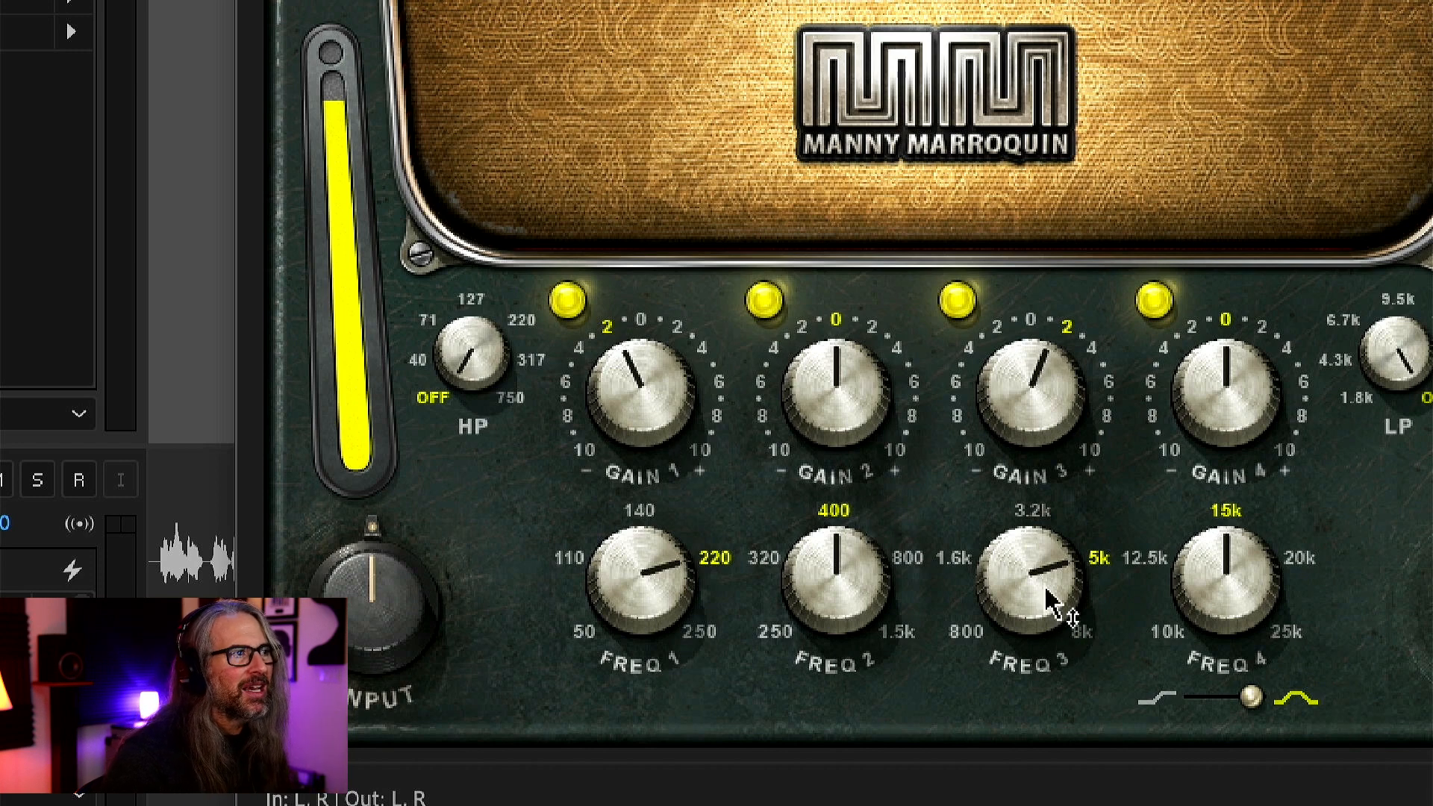
mouse_move(1041, 407)
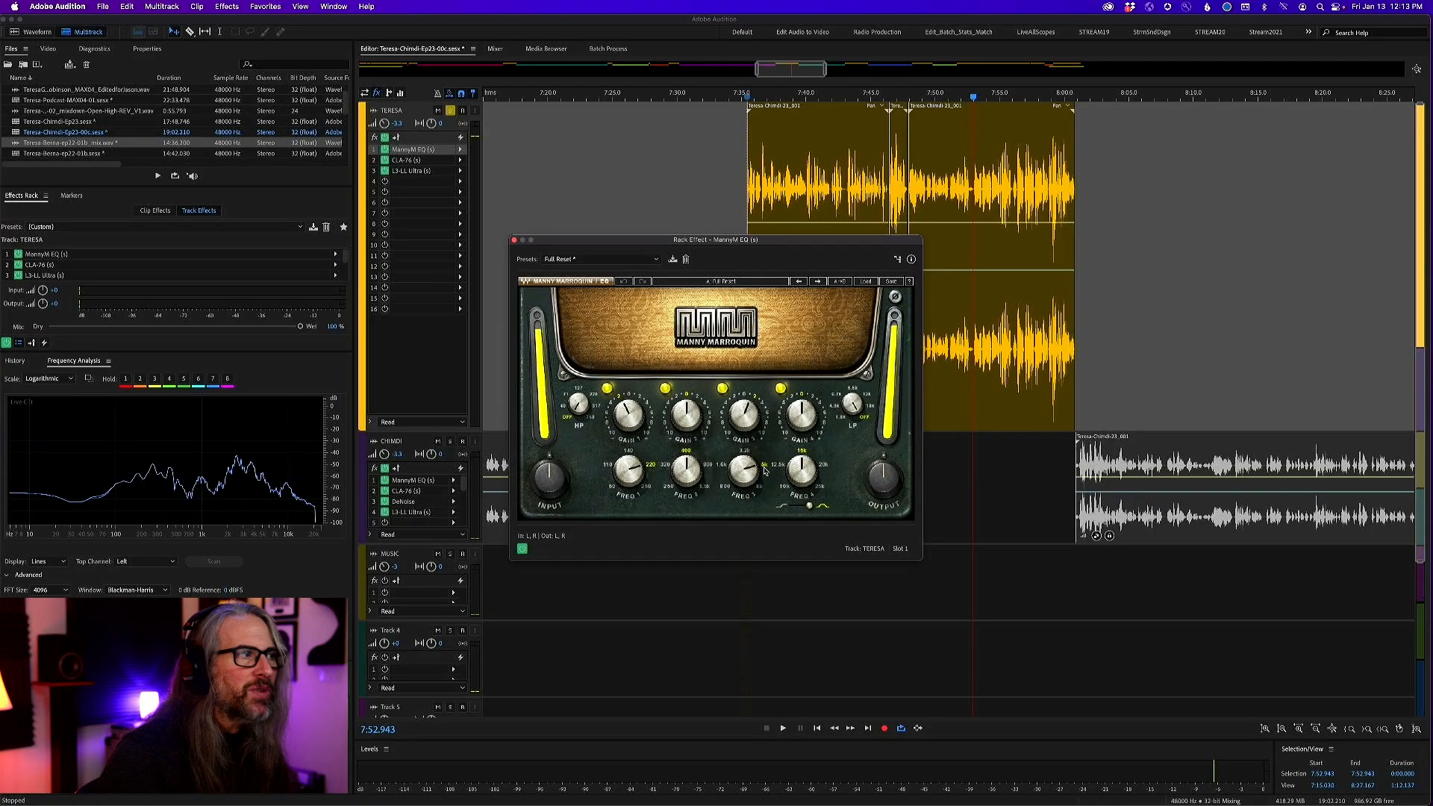
mouse_move(624, 418)
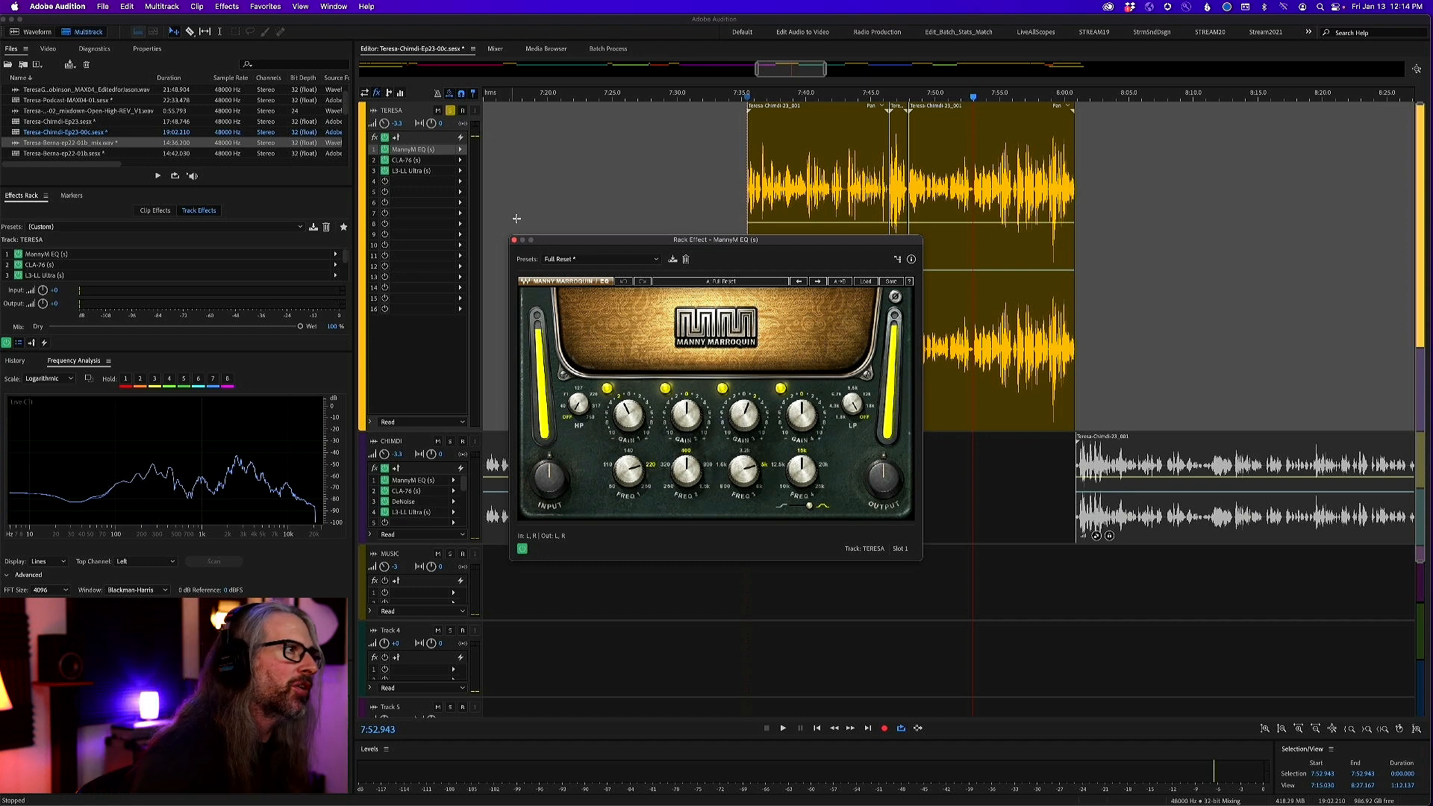
left_click(513, 241)
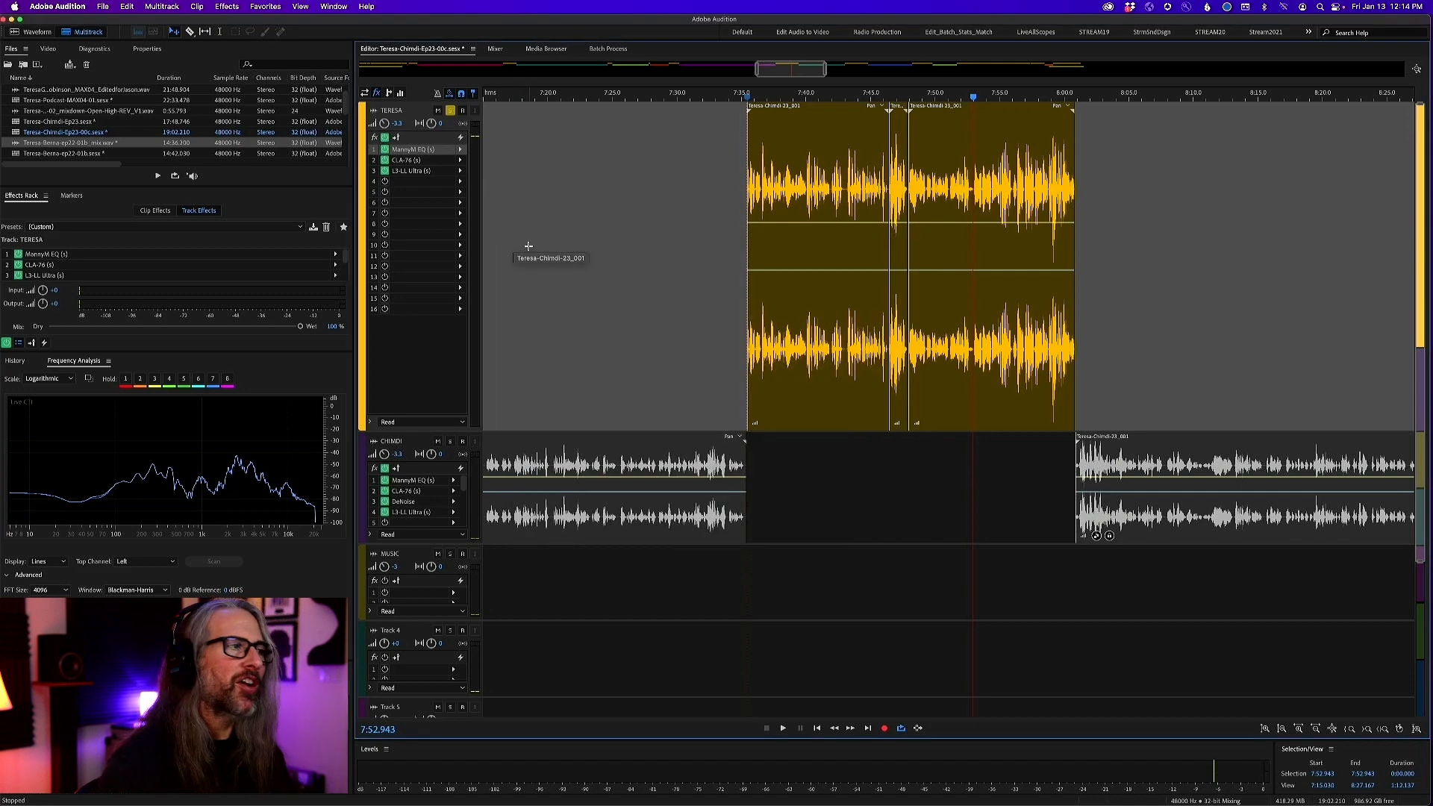
Unsolo the first vocal track and solo the second vocal track with the playhead at about 5:58
key("minus")
key("minus")
key("minus")
key("minus")
key("minus")
key("minus")
key("minus")
key("minus")
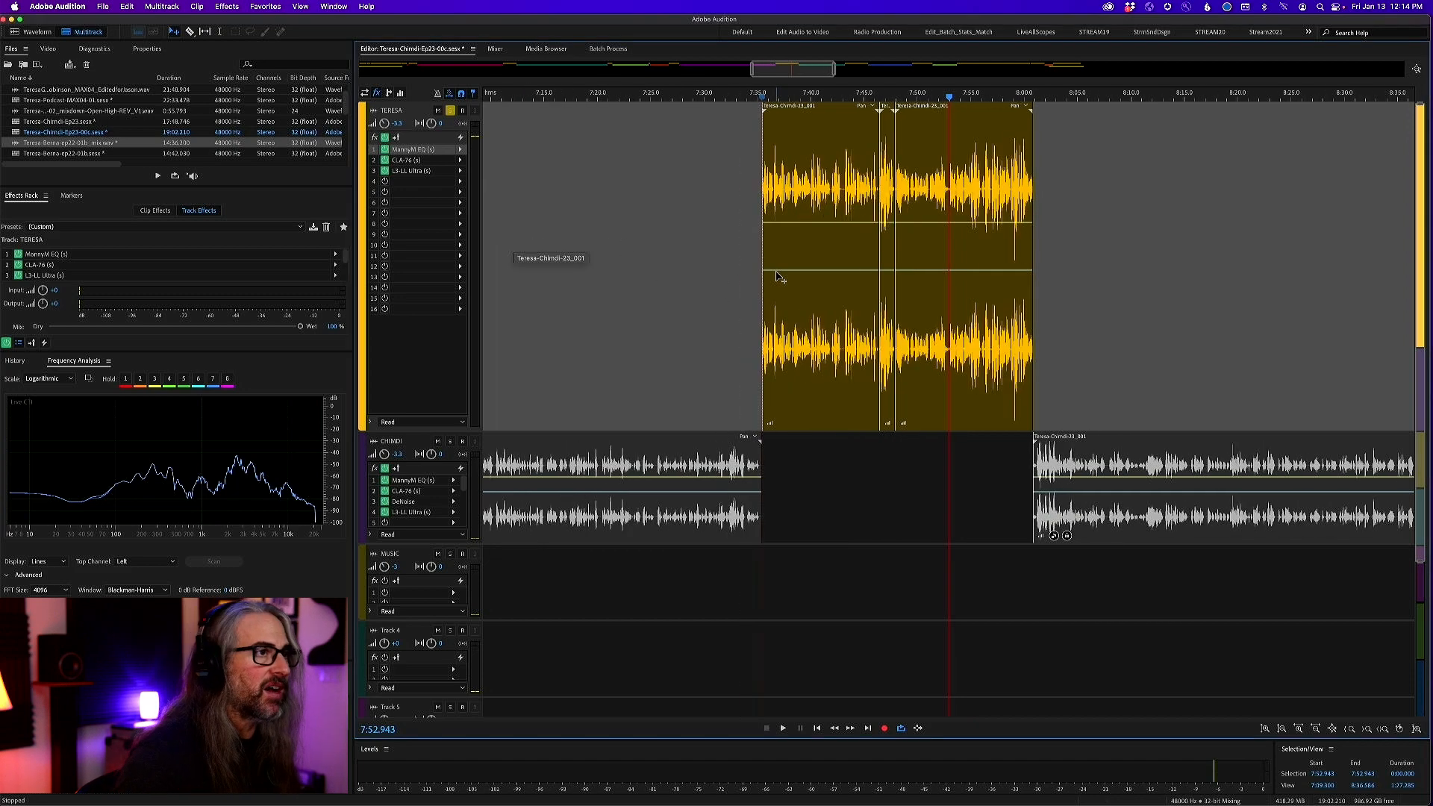
left_click(450, 111)
key("minus")
key("minus")
key("minus")
key("minus")
key("minus")
key("minus")
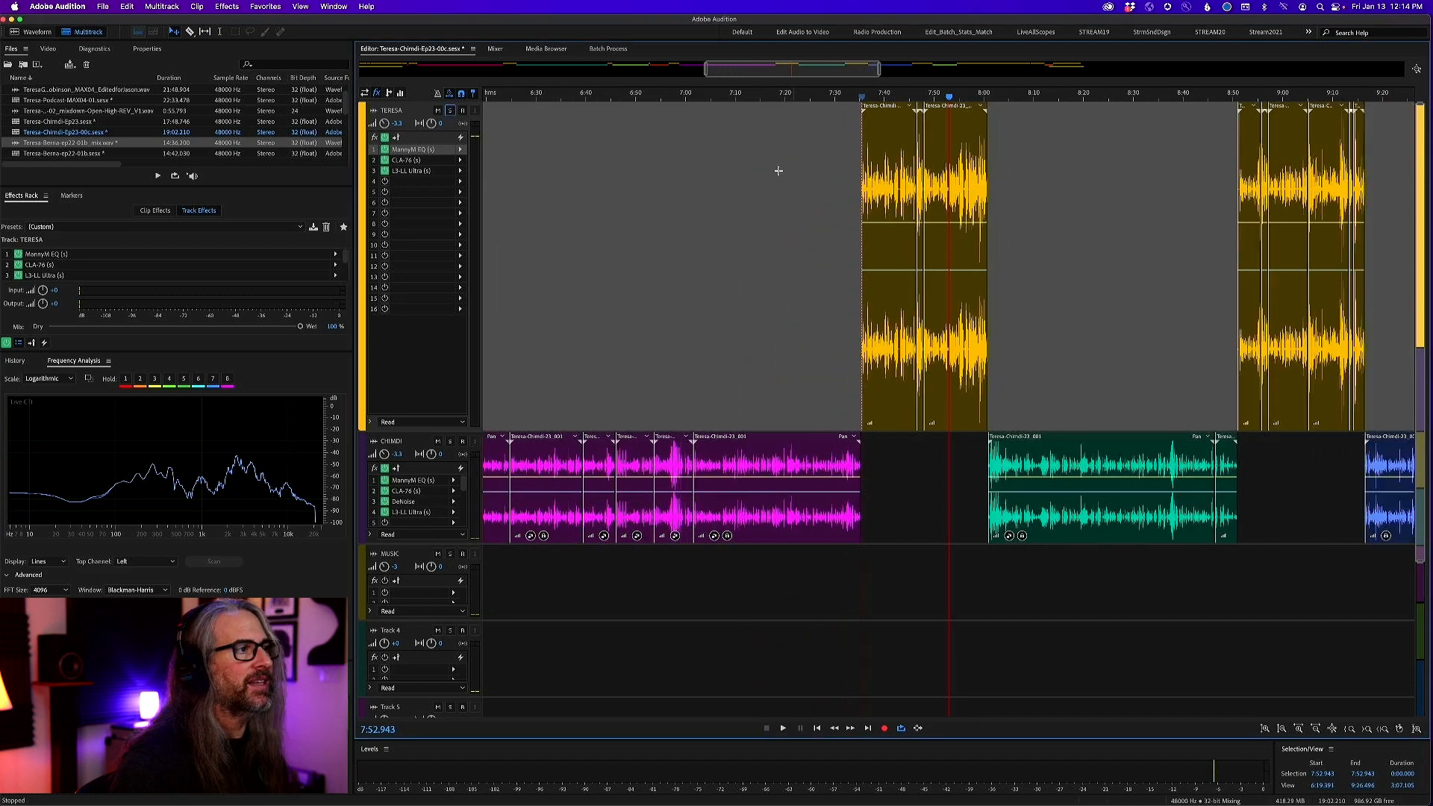
left_click(628, 97)
left_click(450, 441)
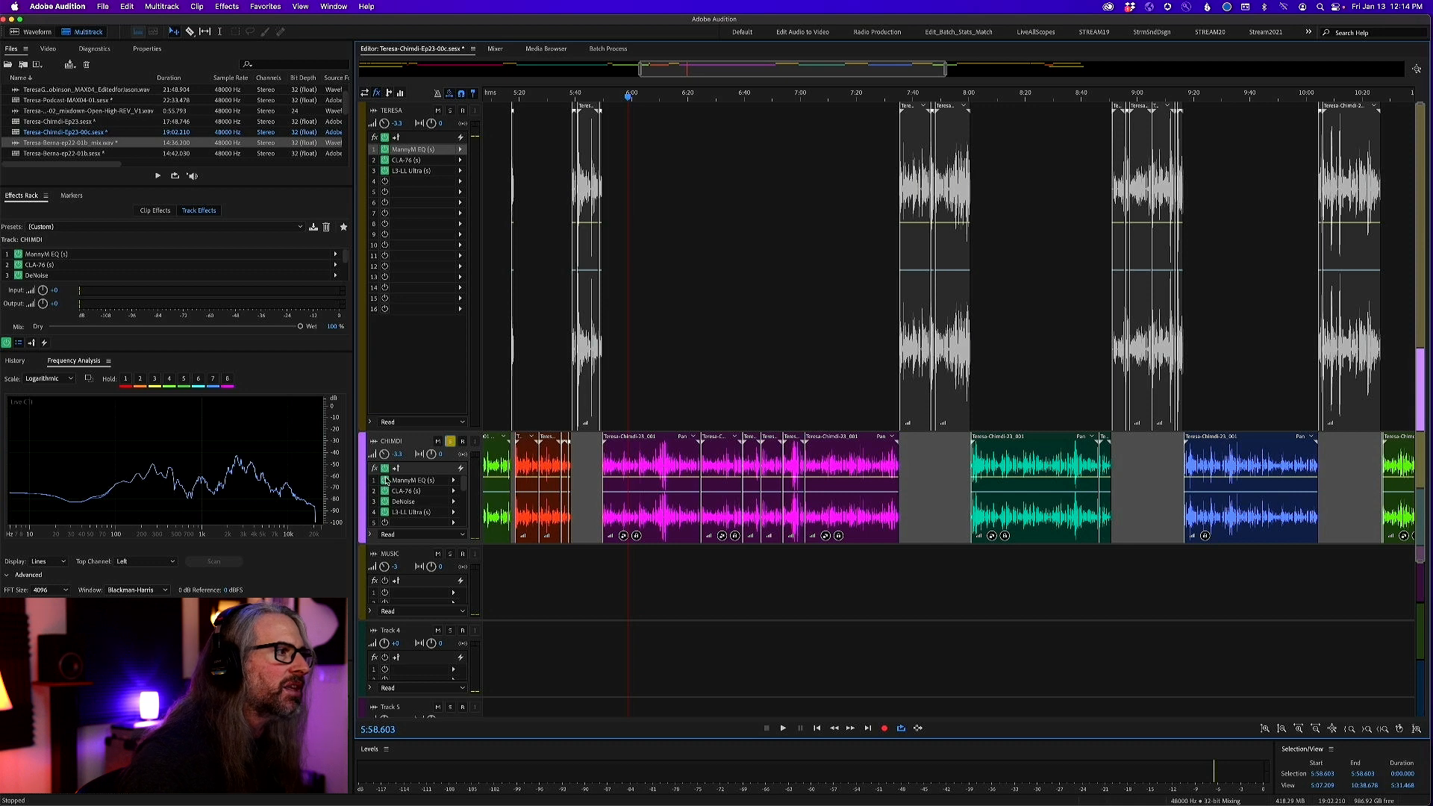
Toggle the second vocal's effects, bypass only its MannyM EQ and DeNoise, and play the passage from about 6:07
left_click(385, 469)
left_click_drag(646, 96, 653, 106)
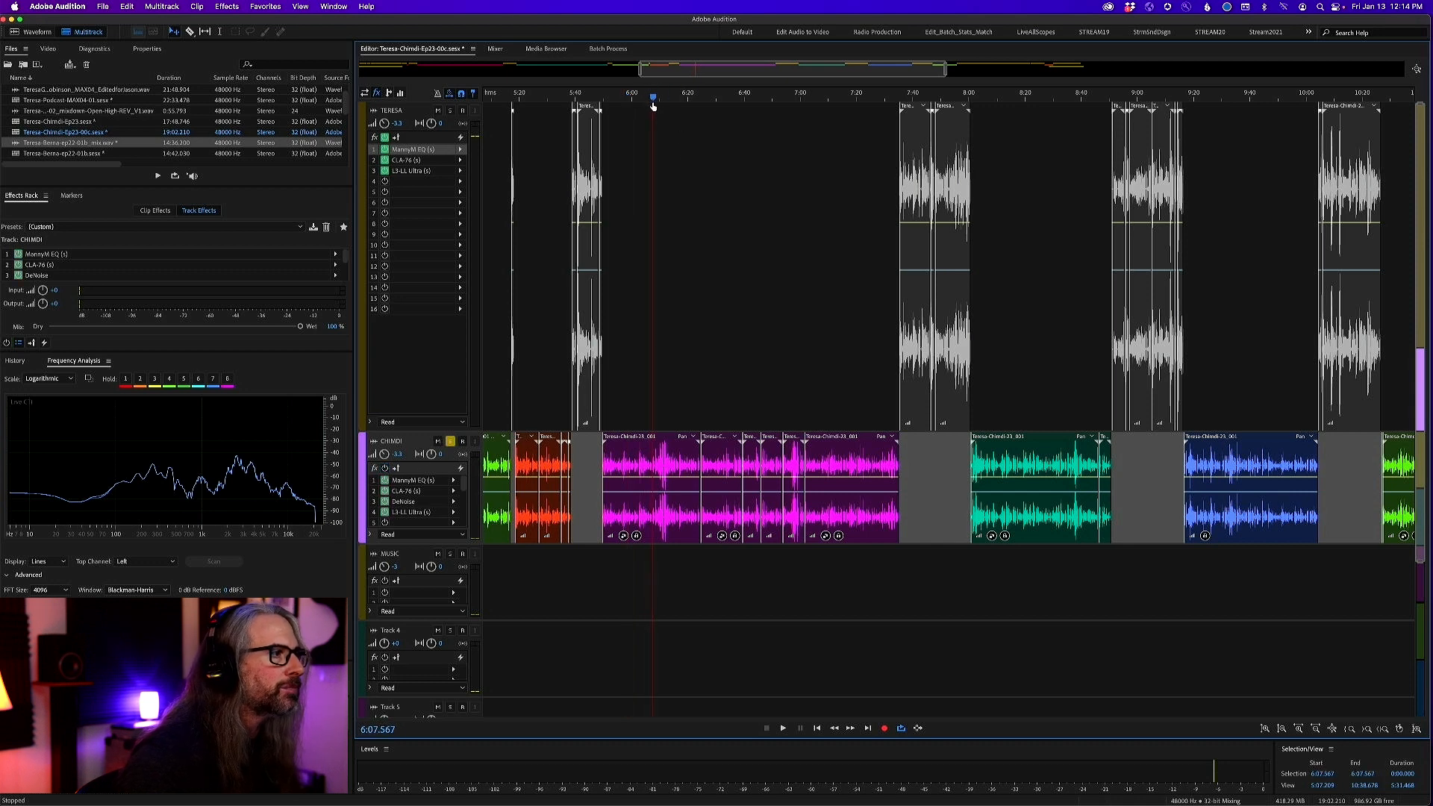
left_click(385, 468)
left_click(385, 501)
left_click(385, 480)
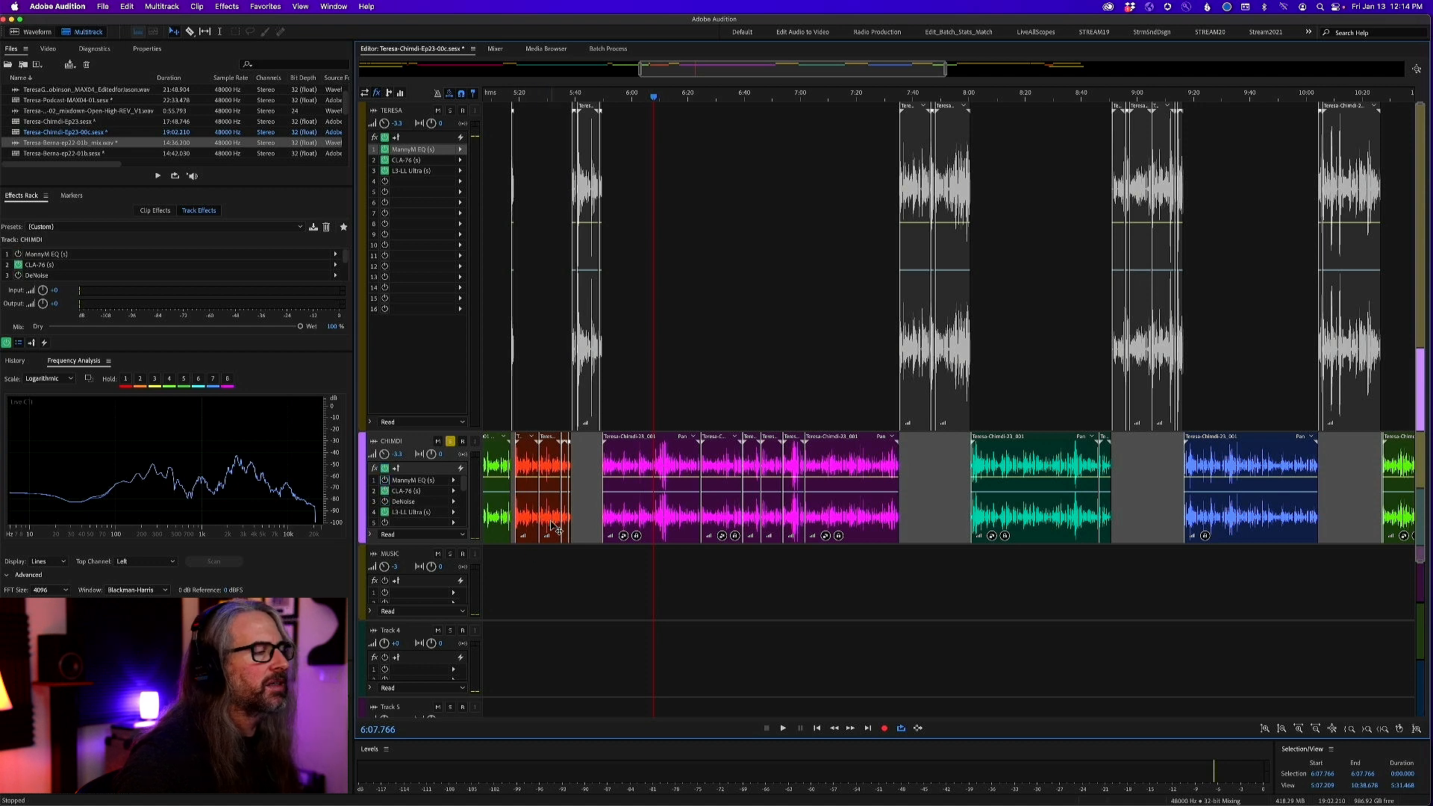
key("space")
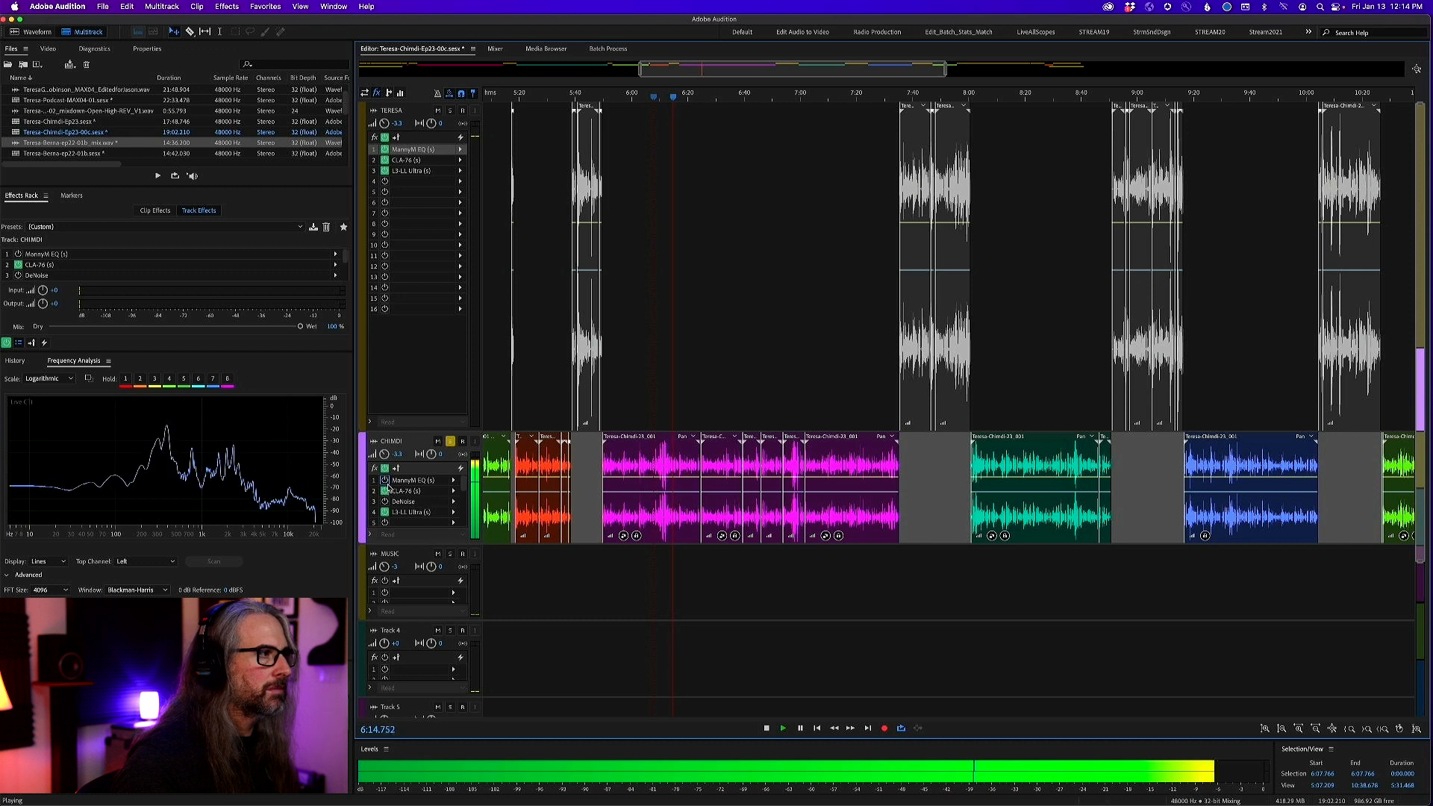
key("space")
Re-enable the MannyM EQ and DeNoise, and compare the soloed vocal with all effects on and off during playback, leaving them on
left_click(385, 480)
left_click(385, 501)
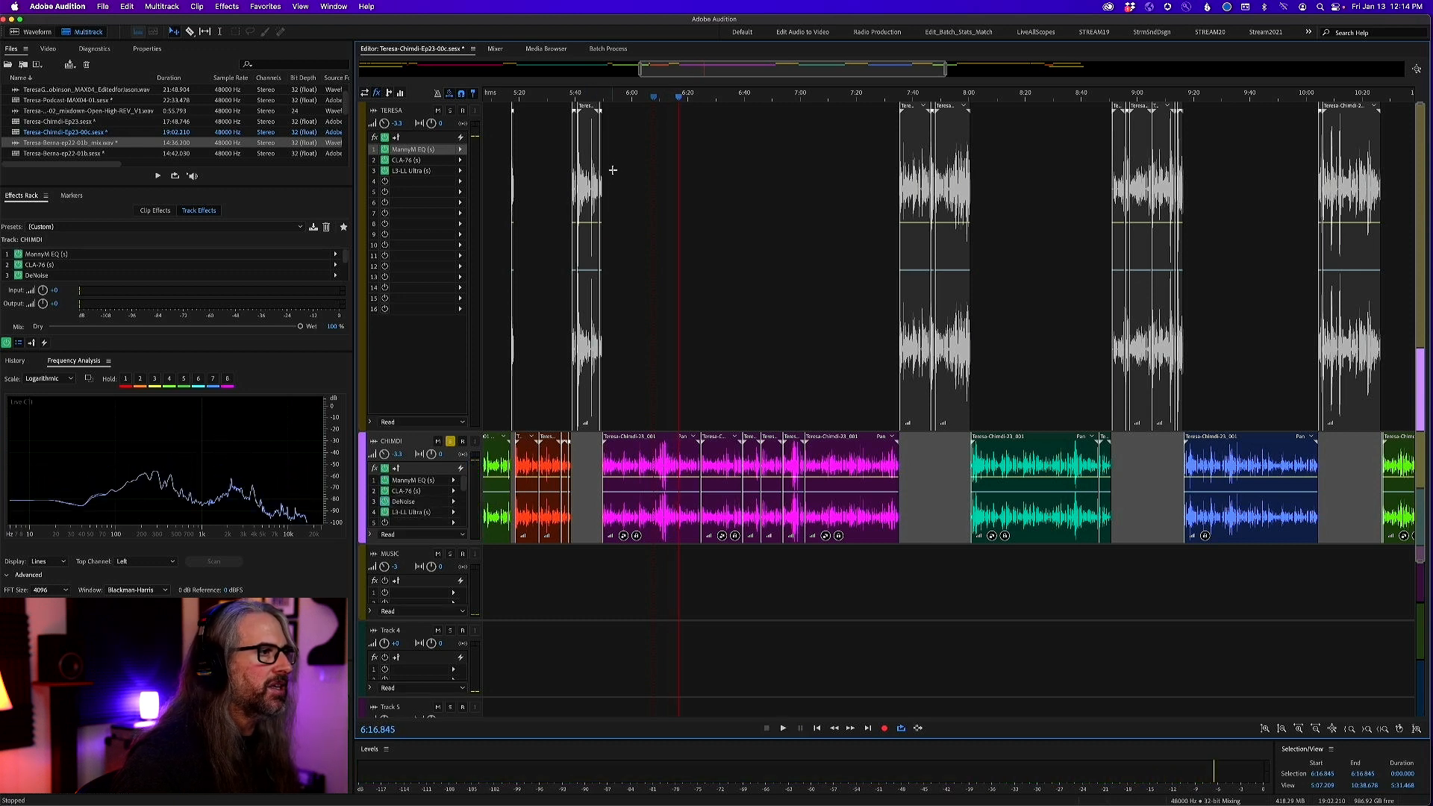
key("space")
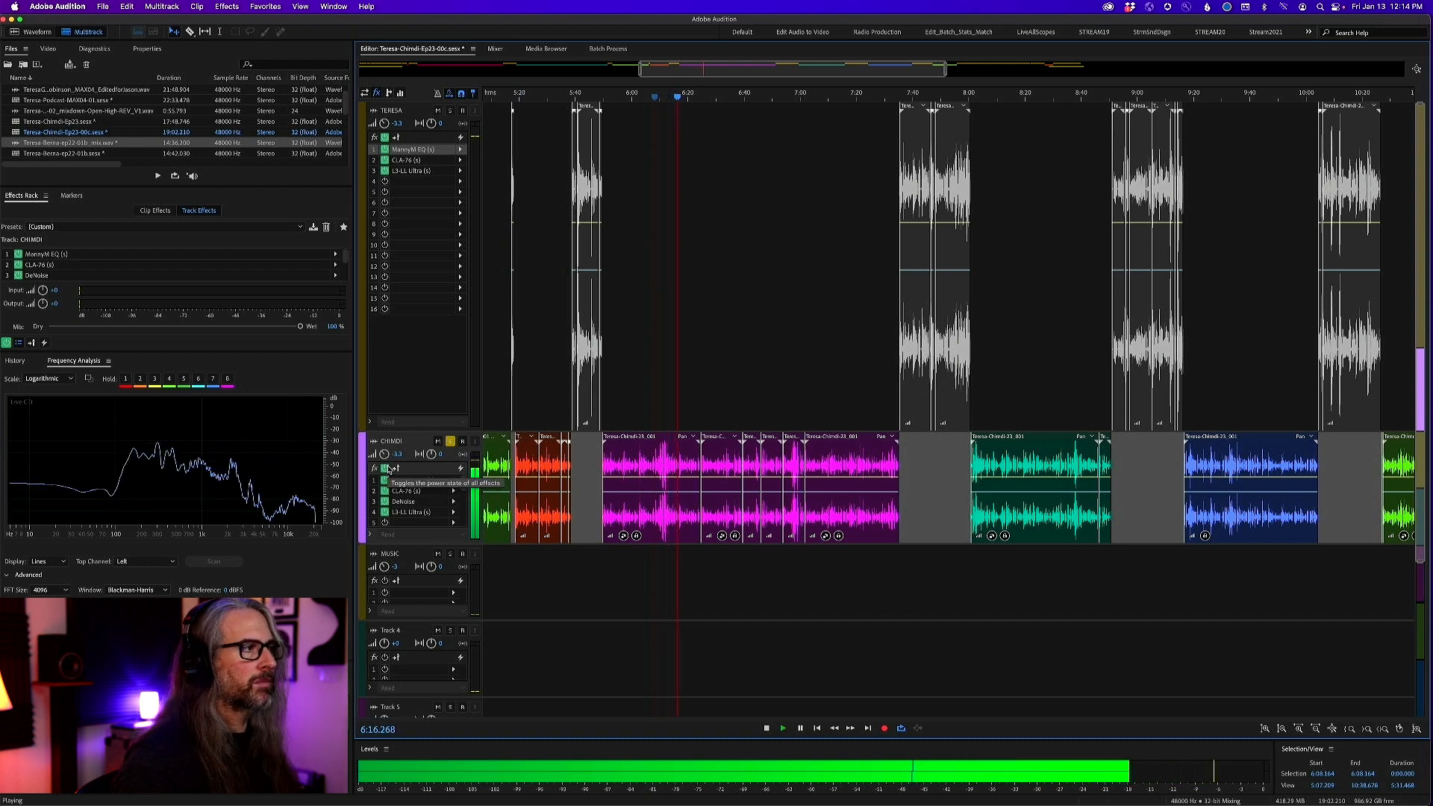
left_click(385, 469)
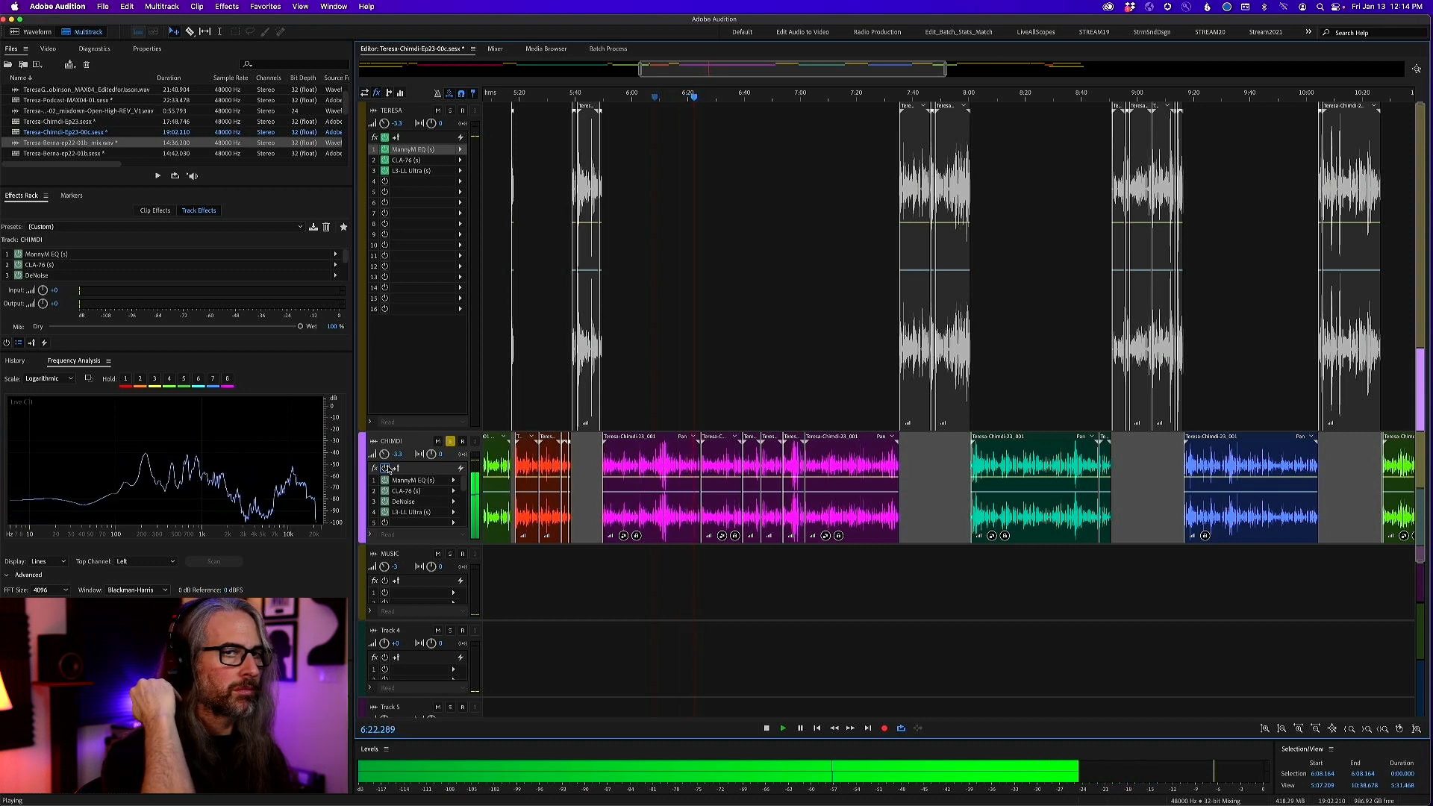
left_click(385, 468)
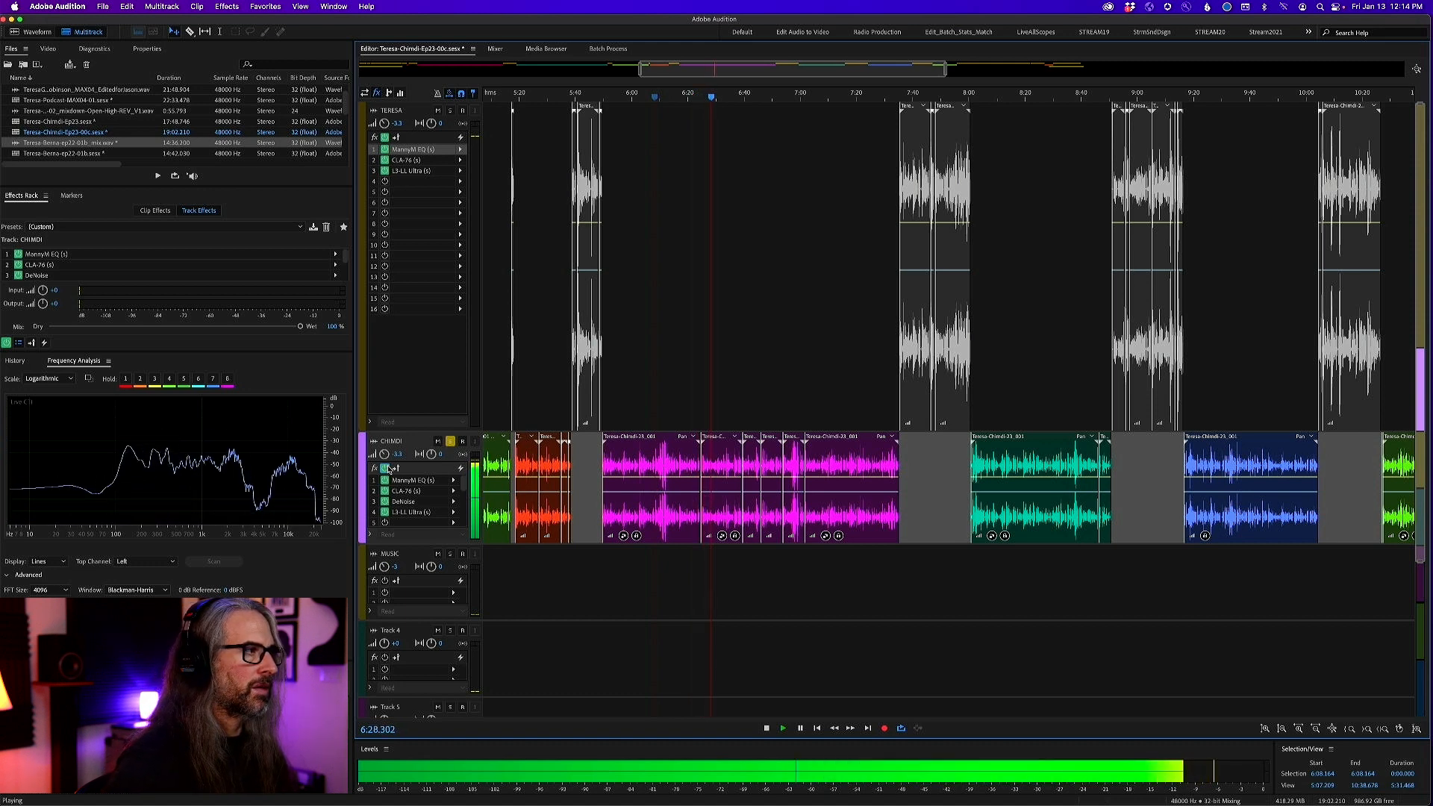
left_click(385, 468)
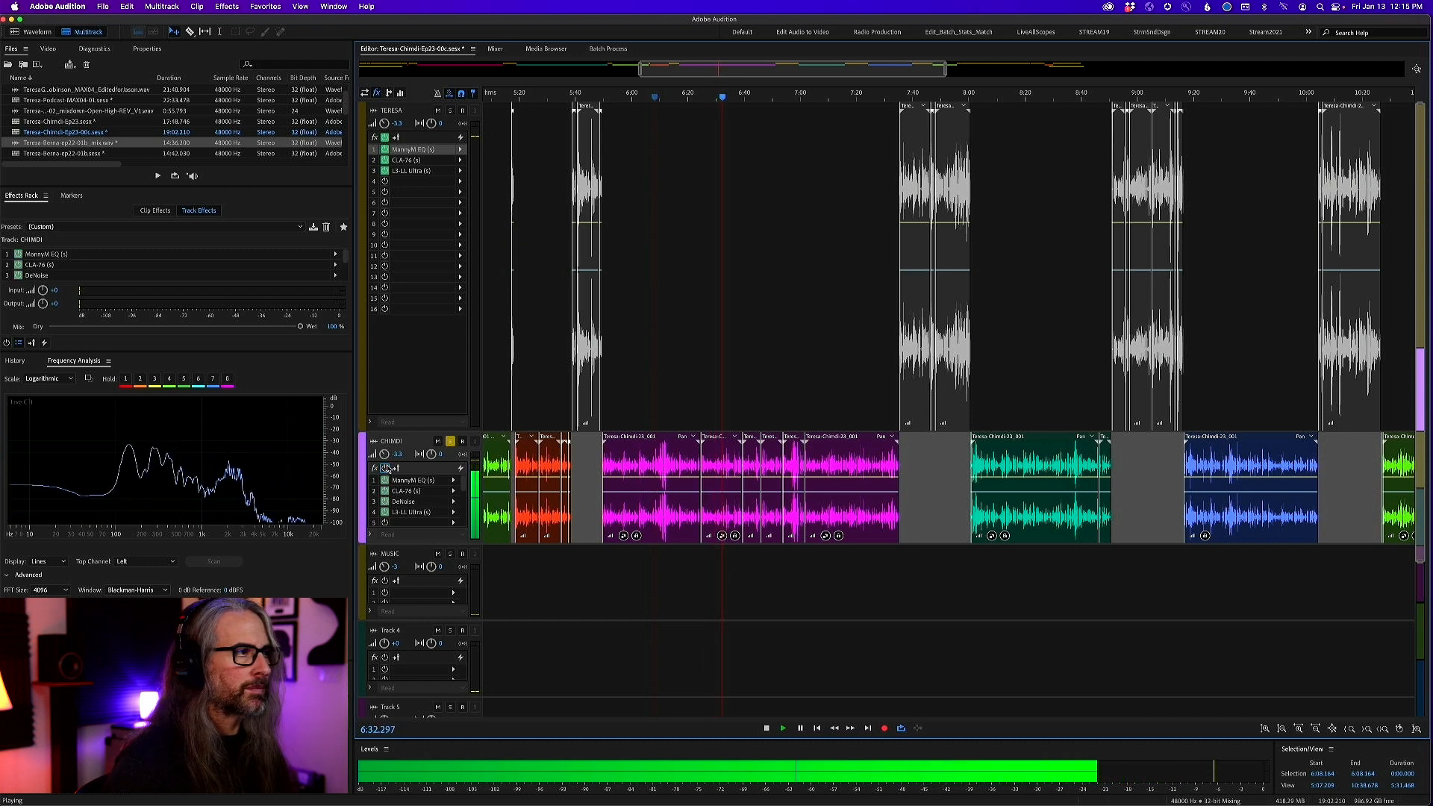
left_click(385, 469)
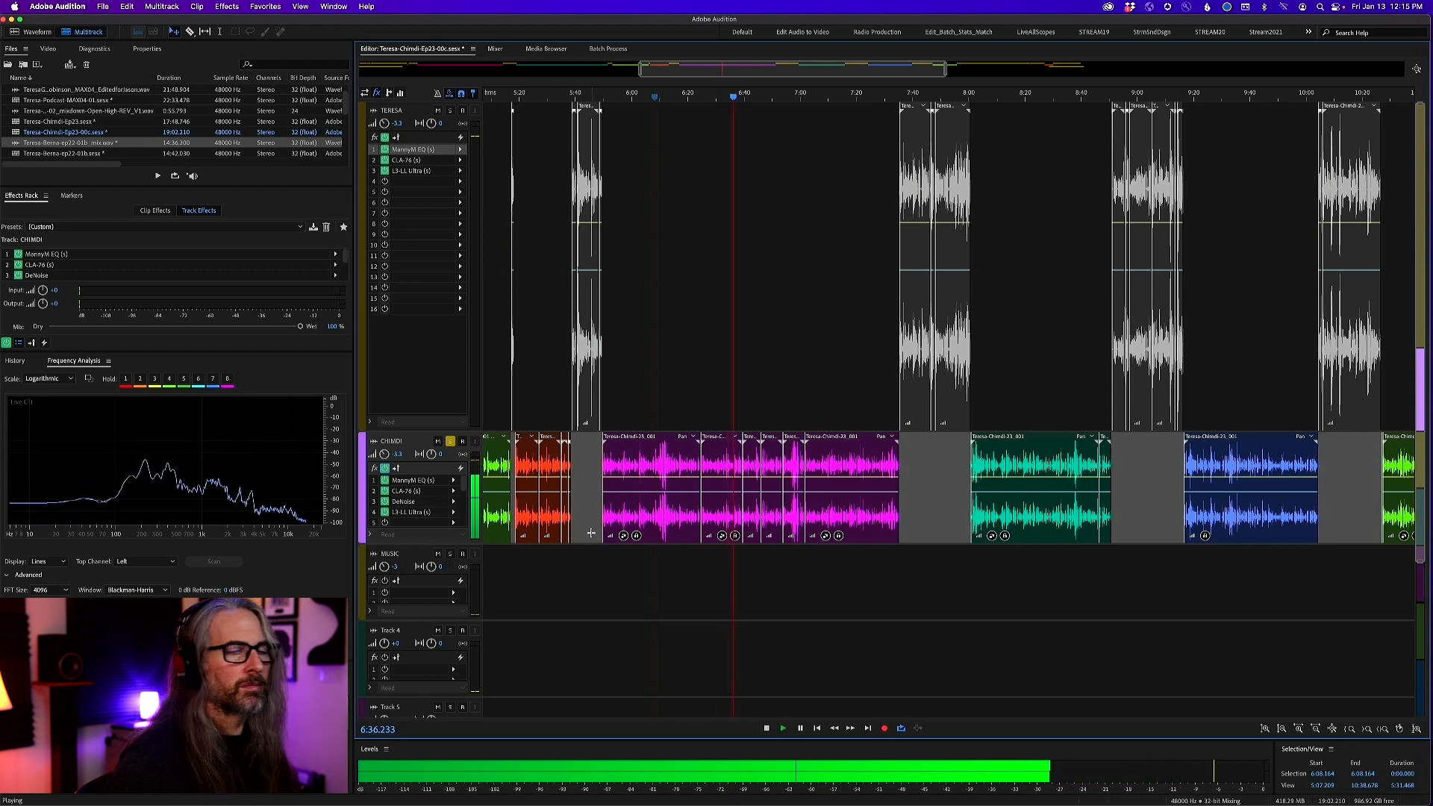
key("space")
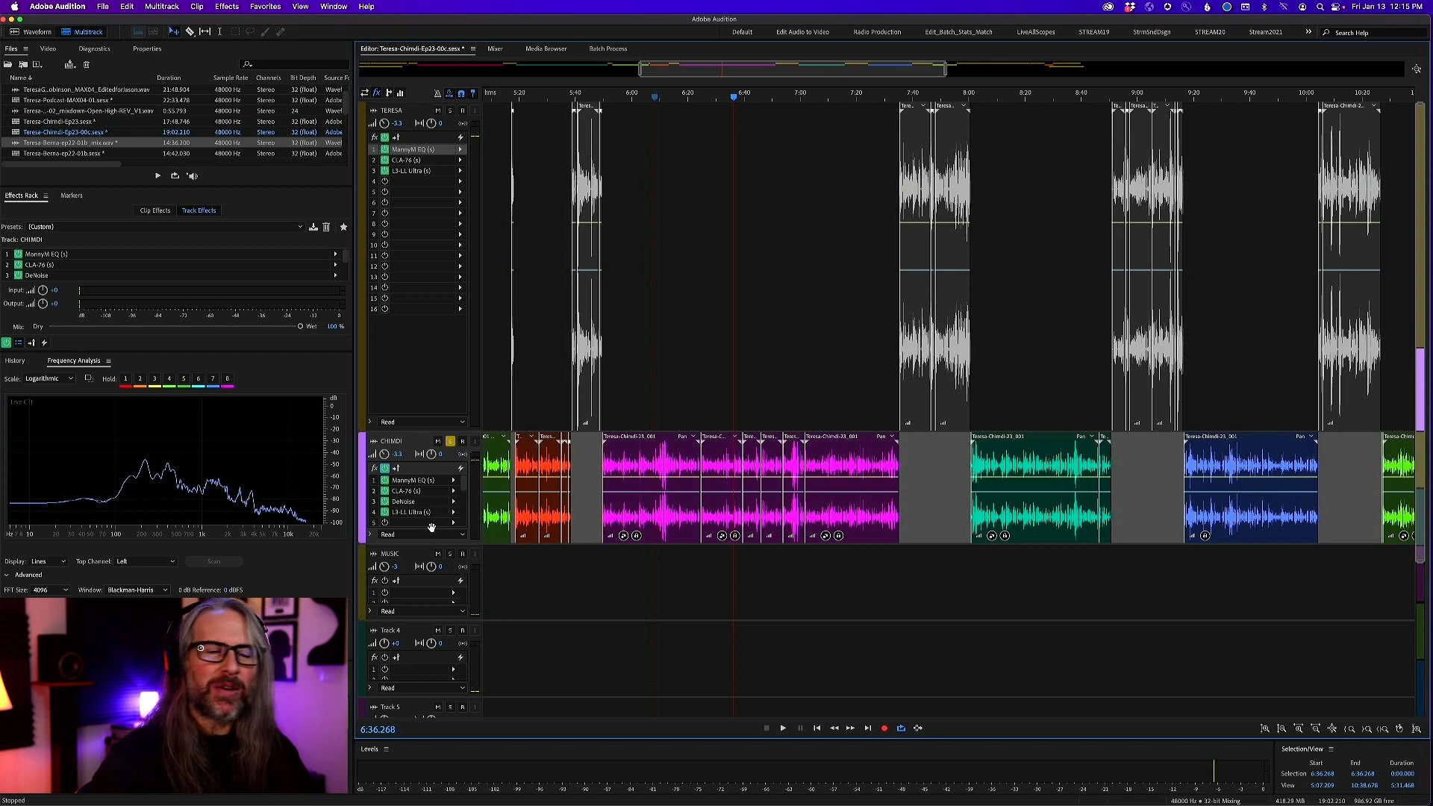
Open the second vocal track's DeNoise effect, examine its processing focus and amount, and close it
double_click(415, 502)
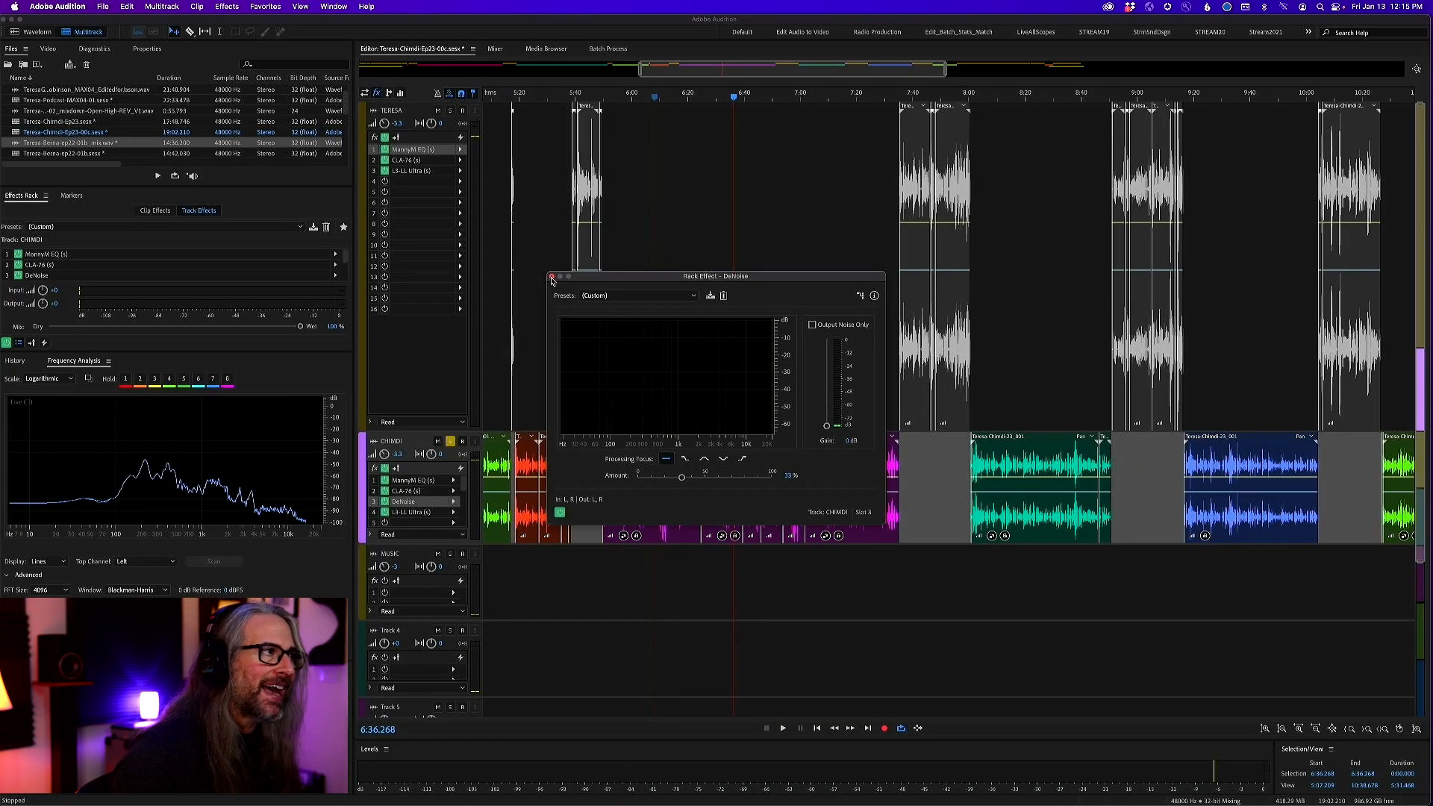
left_click(551, 276)
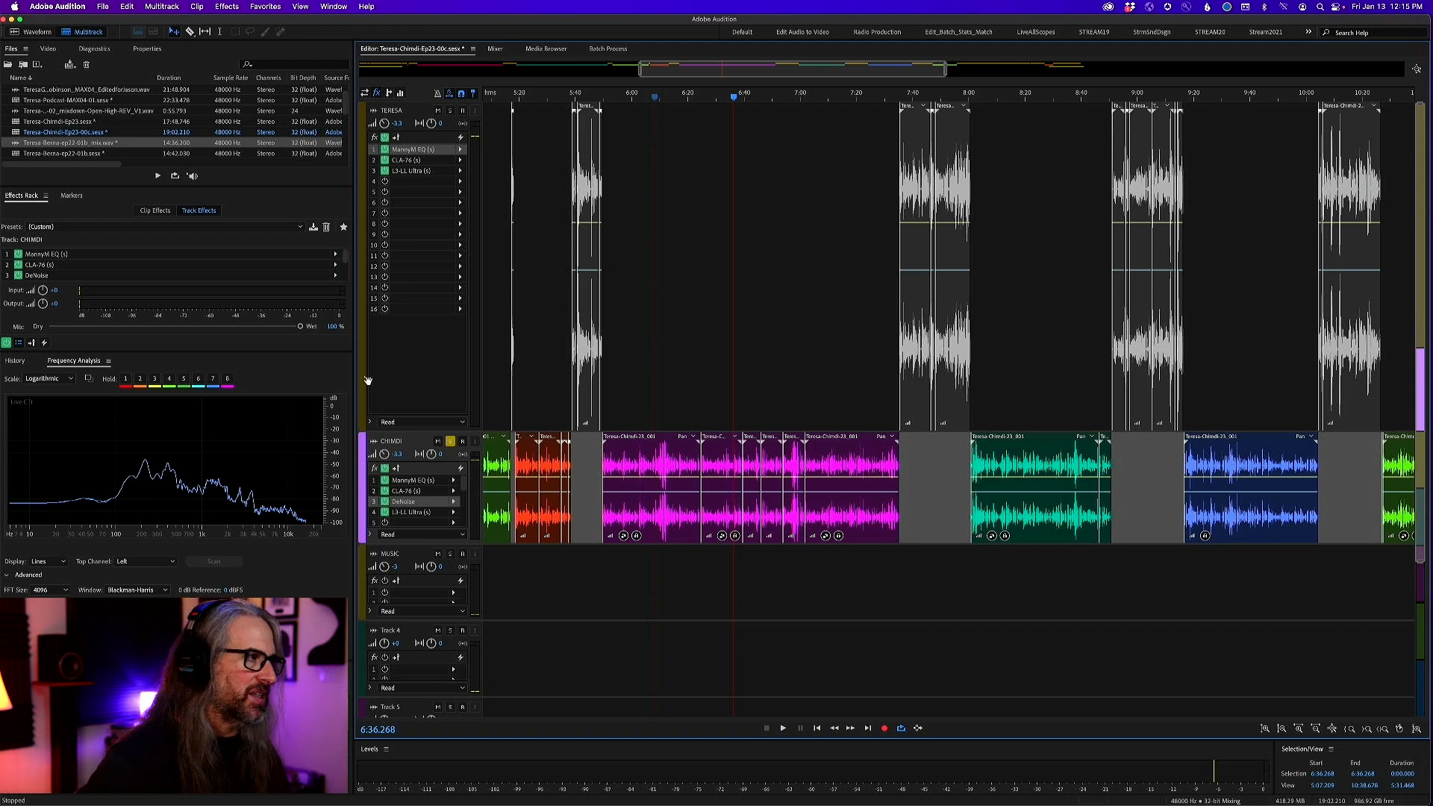
Open the second vocal track's MannyM EQ, examine the gain and frequency of its four bands, and close it
left_click(429, 480)
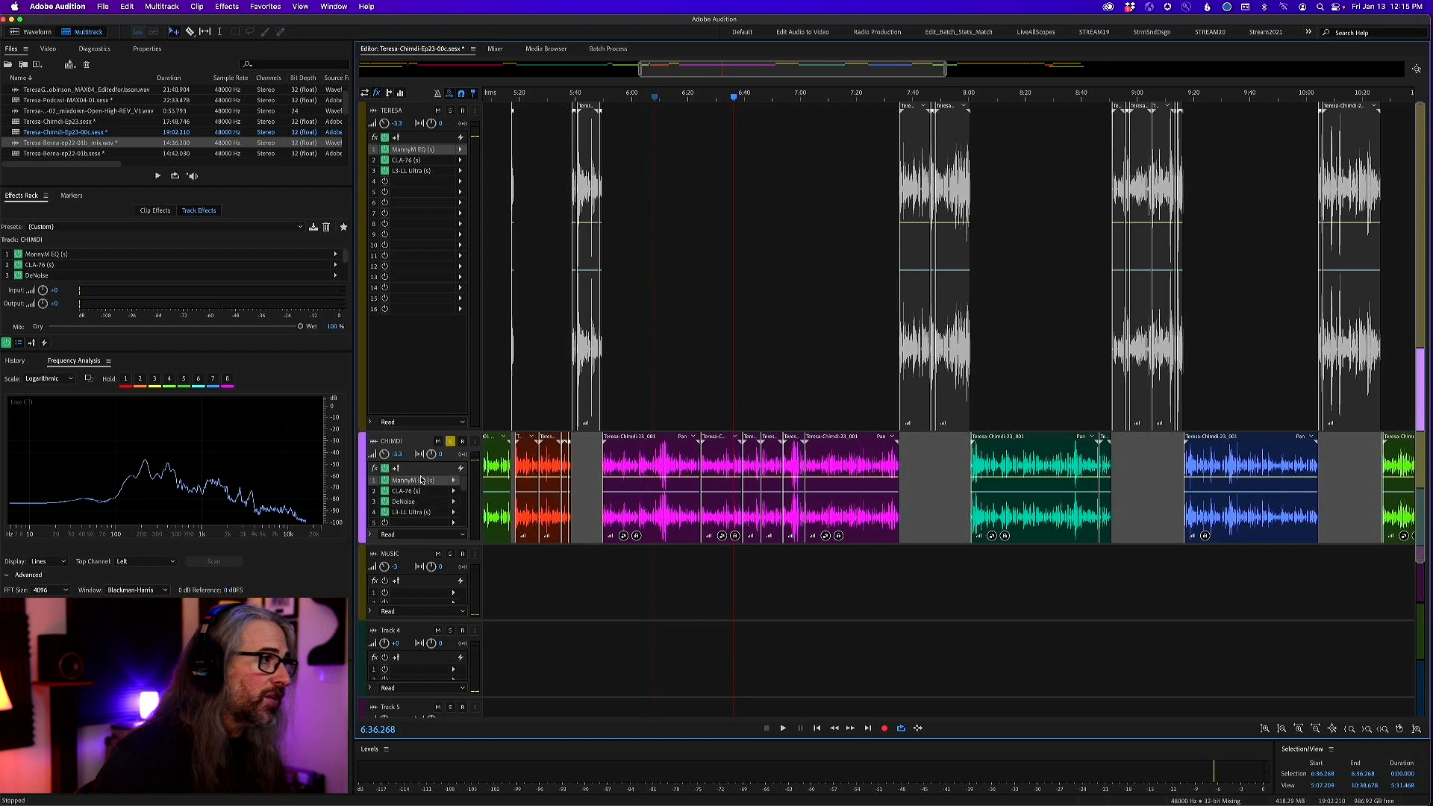
double_click(420, 482)
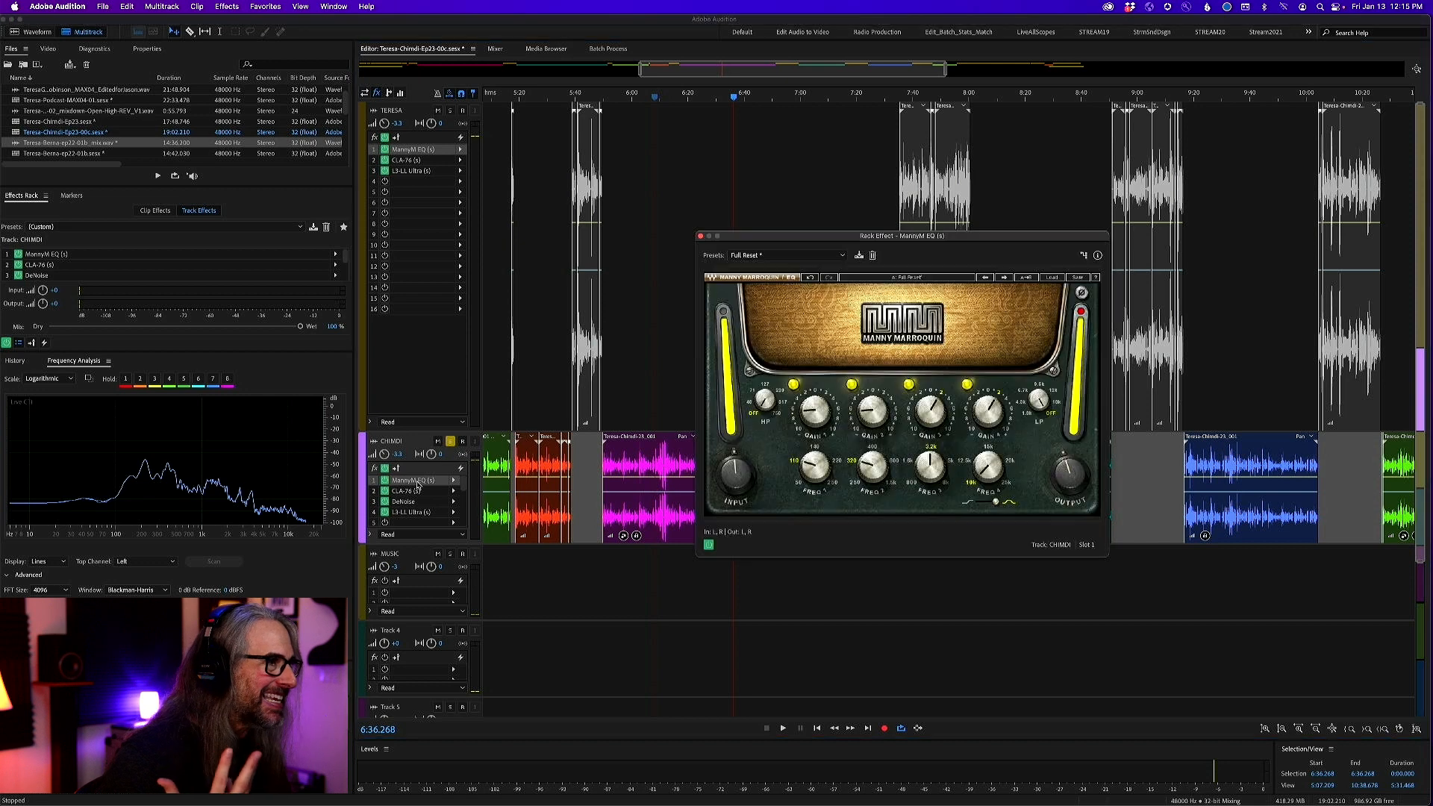
left_click_drag(859, 238, 853, 181)
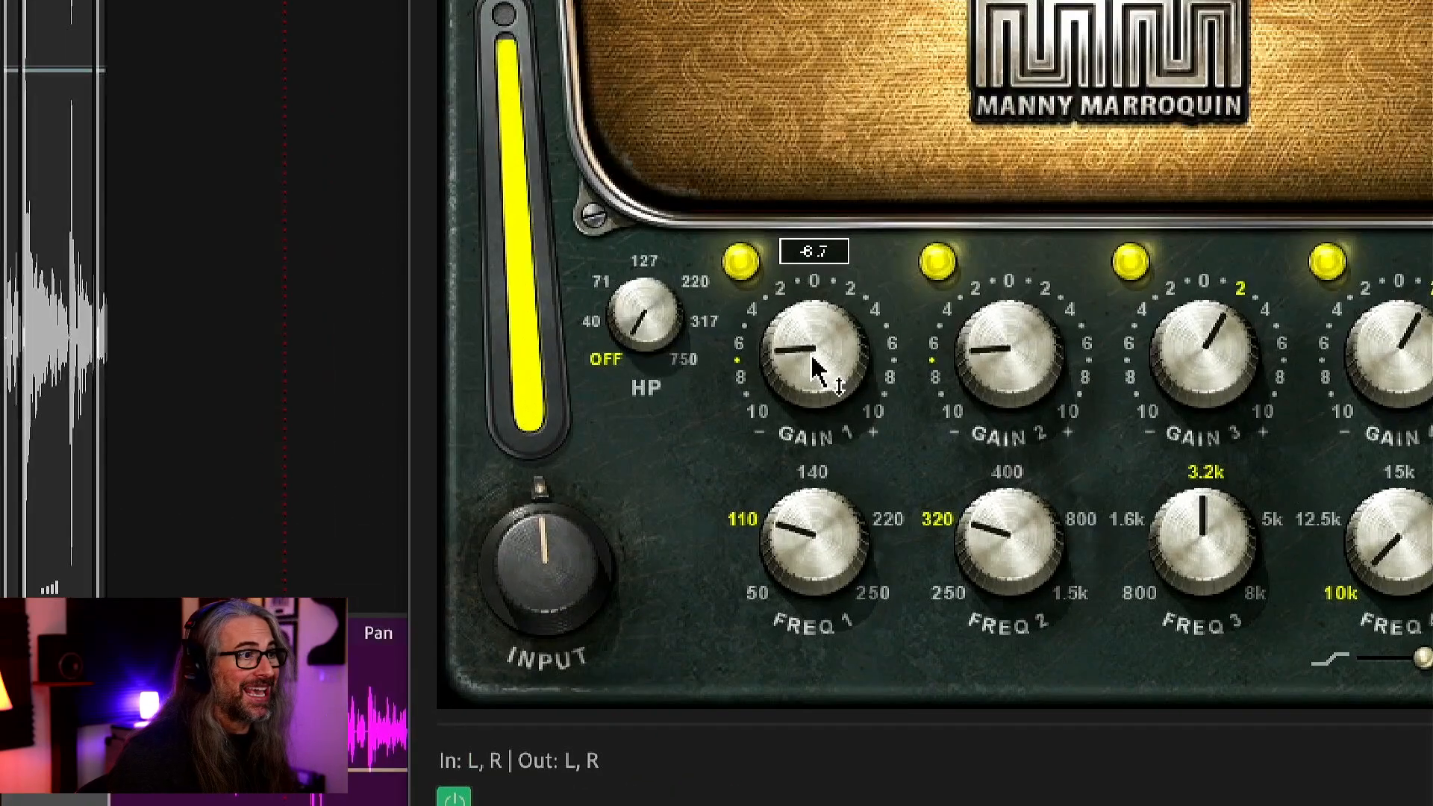
mouse_move(1006, 373)
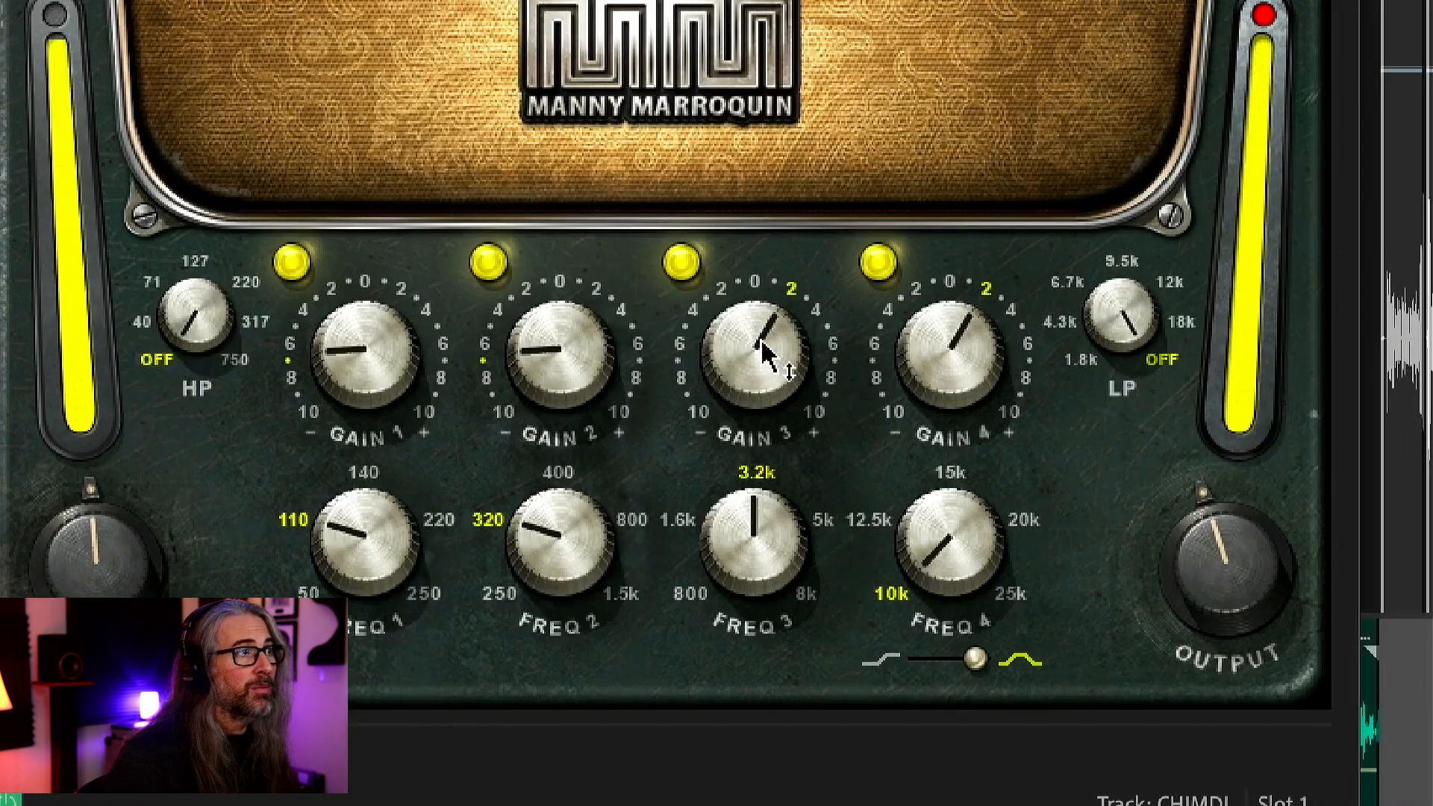
mouse_move(752, 354)
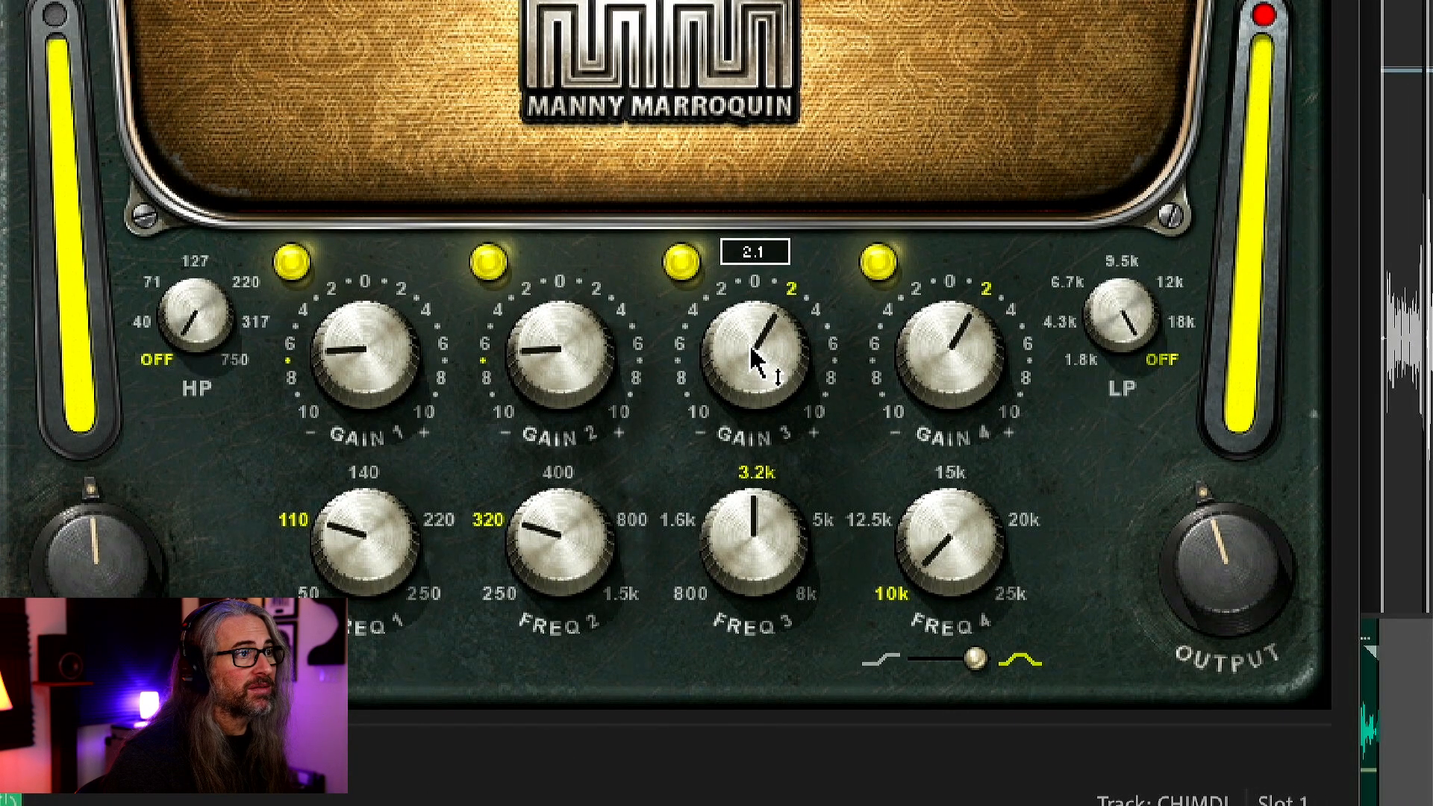
mouse_move(939, 359)
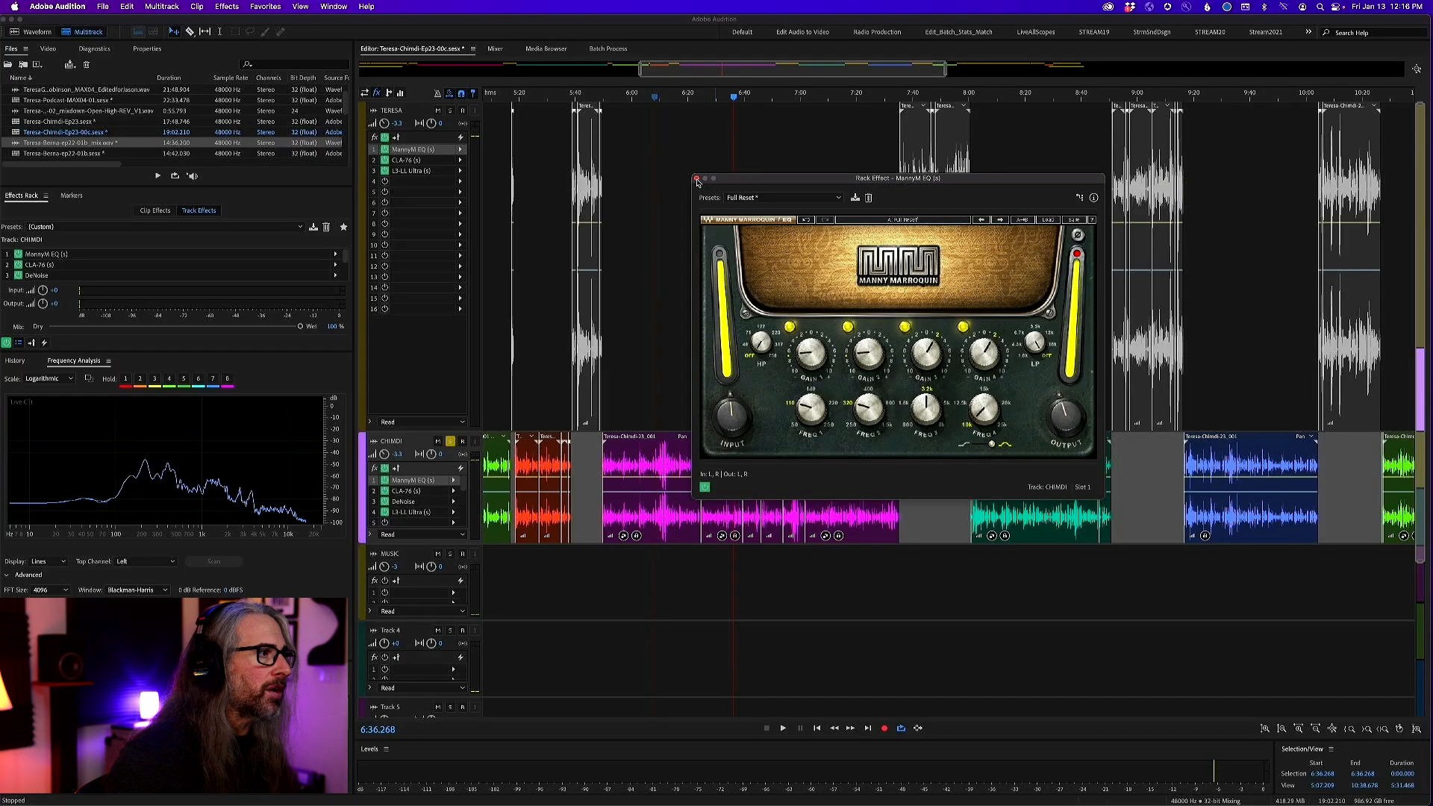
left_click(696, 180)
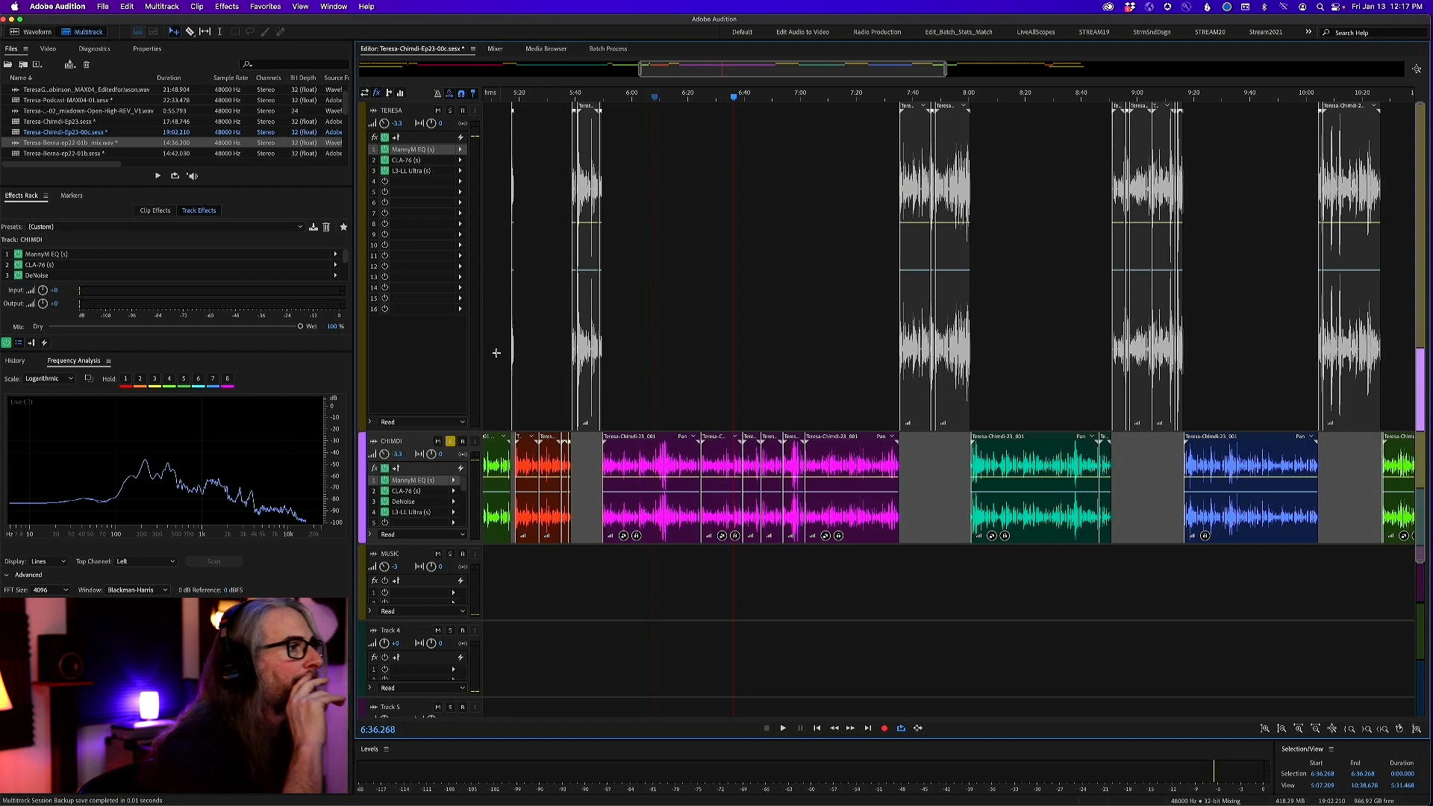
Unsolo the second vocal track, and switch to the unprocessed MAX04-01.sesx session to play its opening 16 seconds
left_click(450, 441)
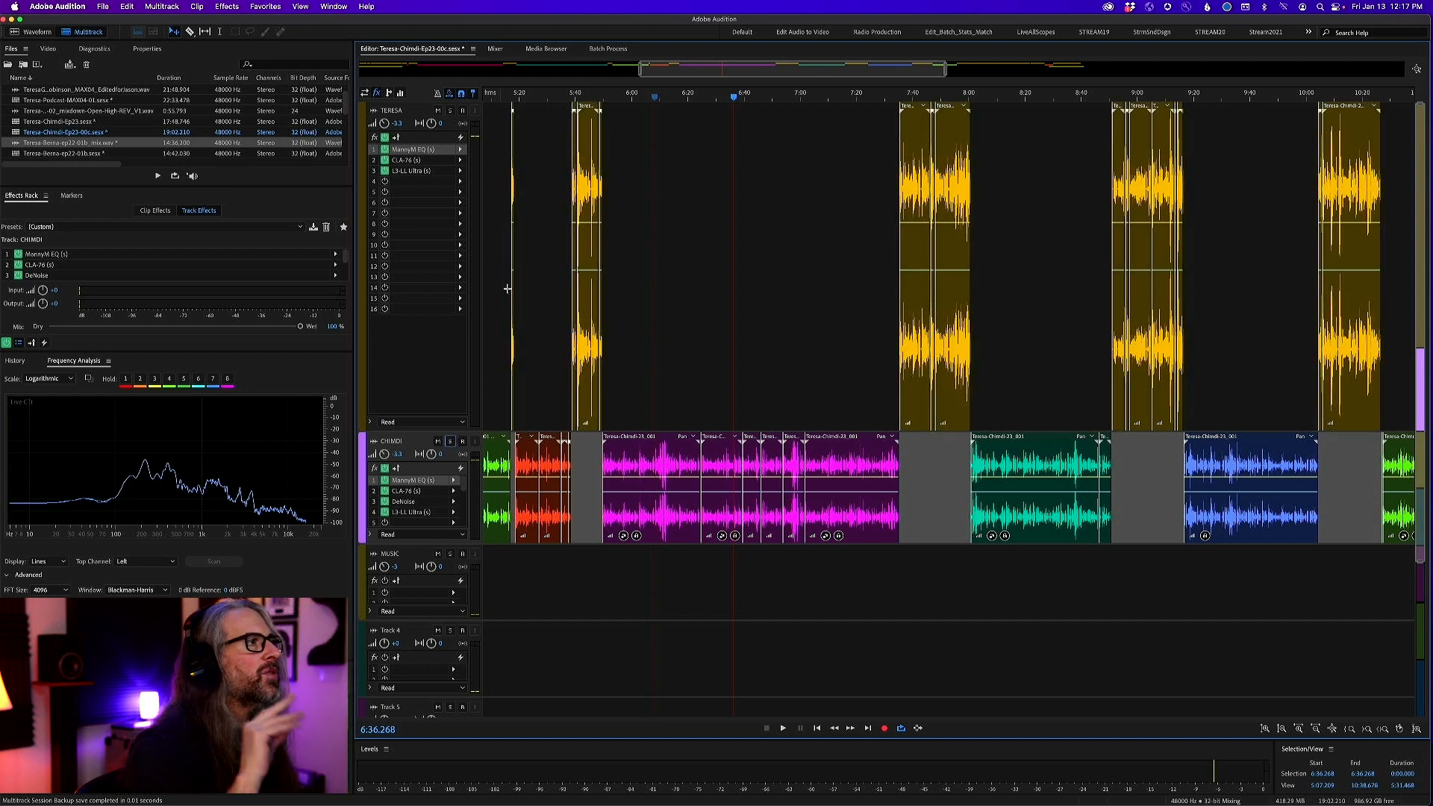
left_click(471, 49)
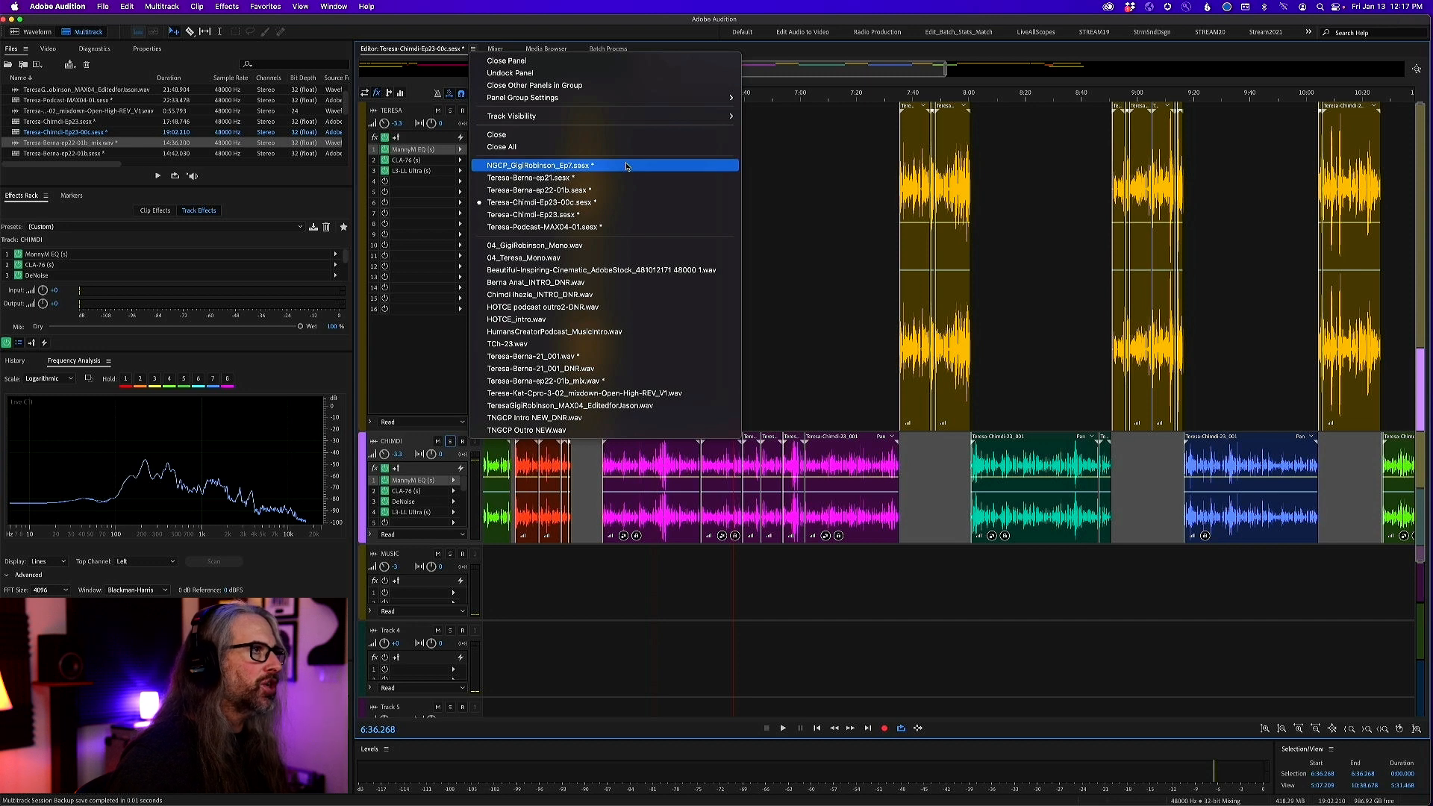
left_click(633, 227)
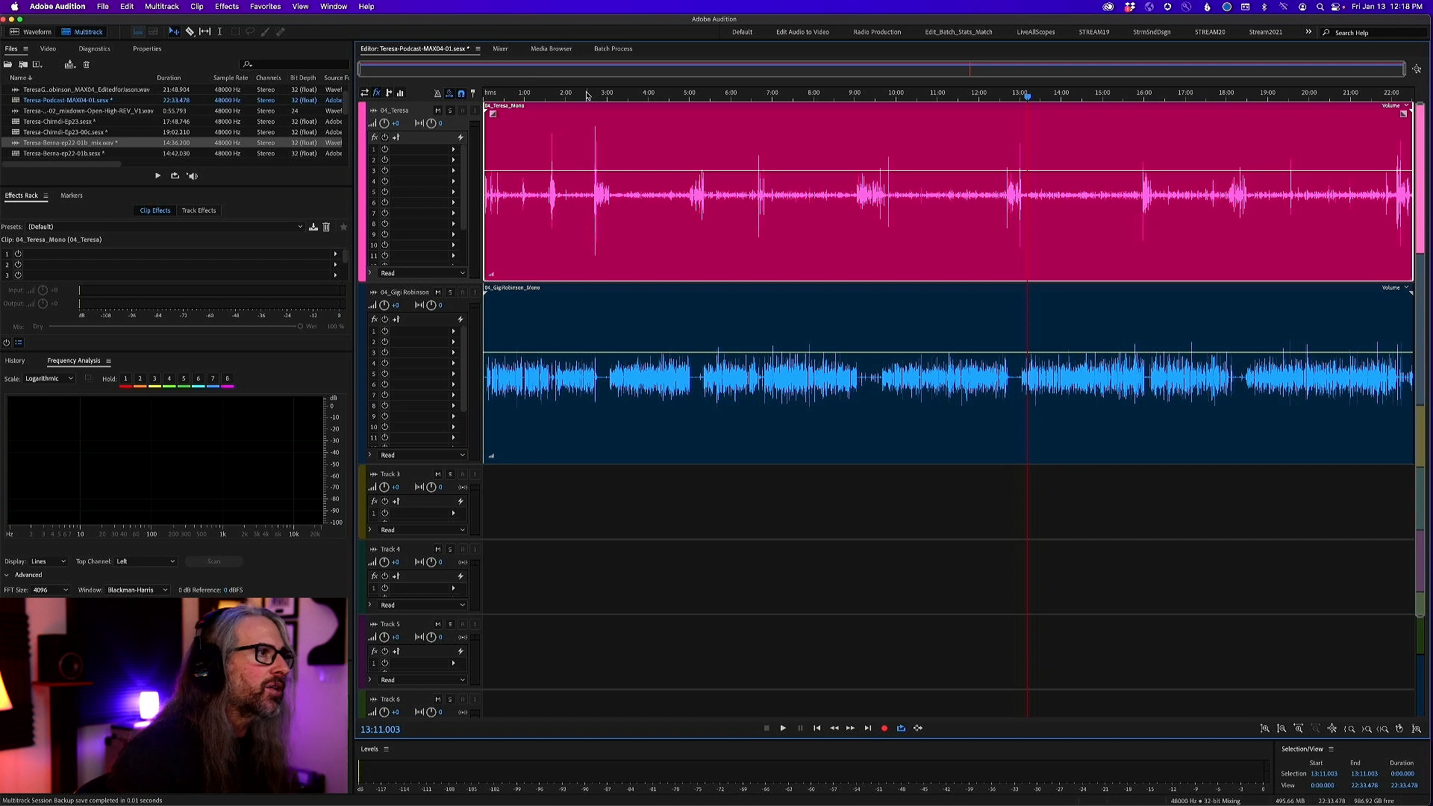
left_click(486, 95)
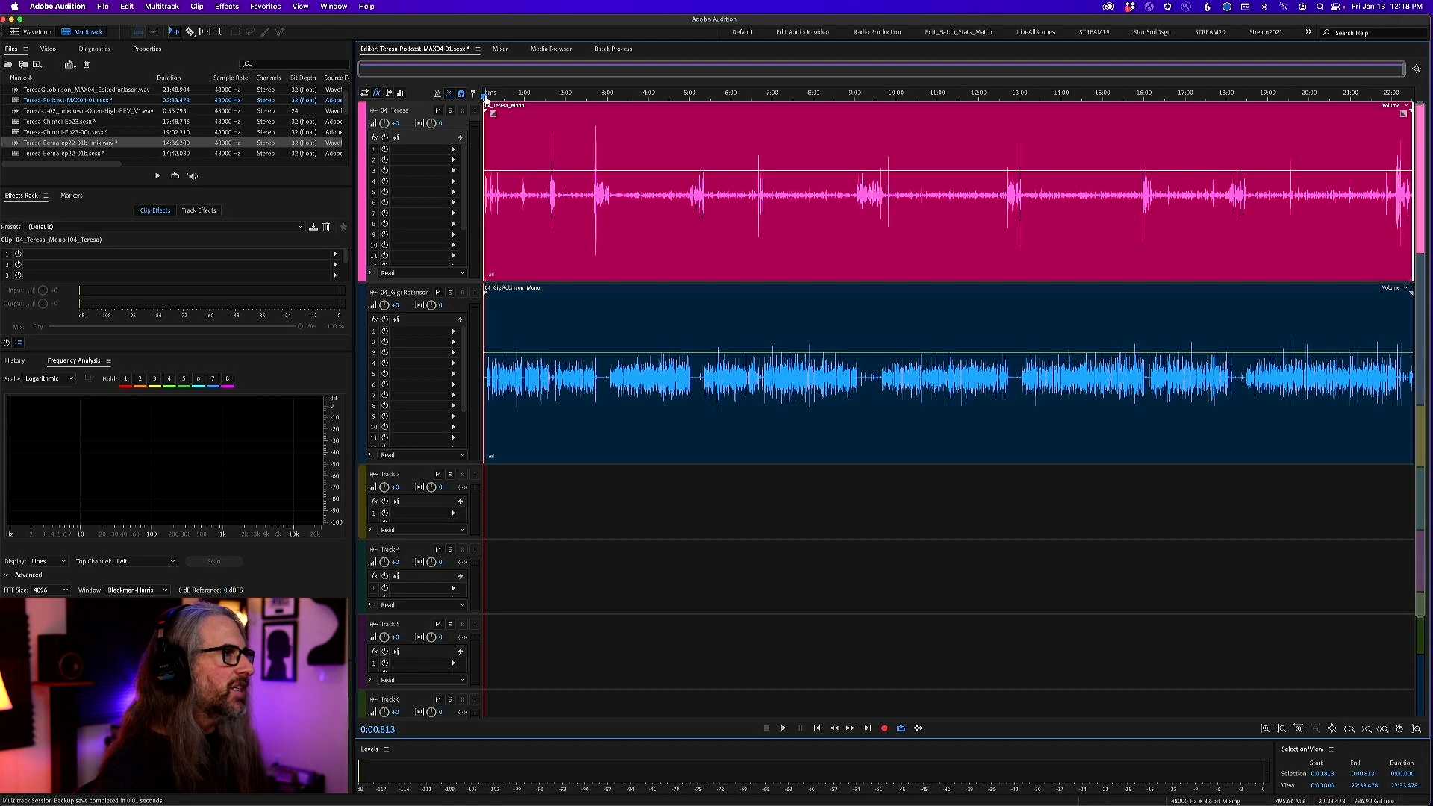
key("space")
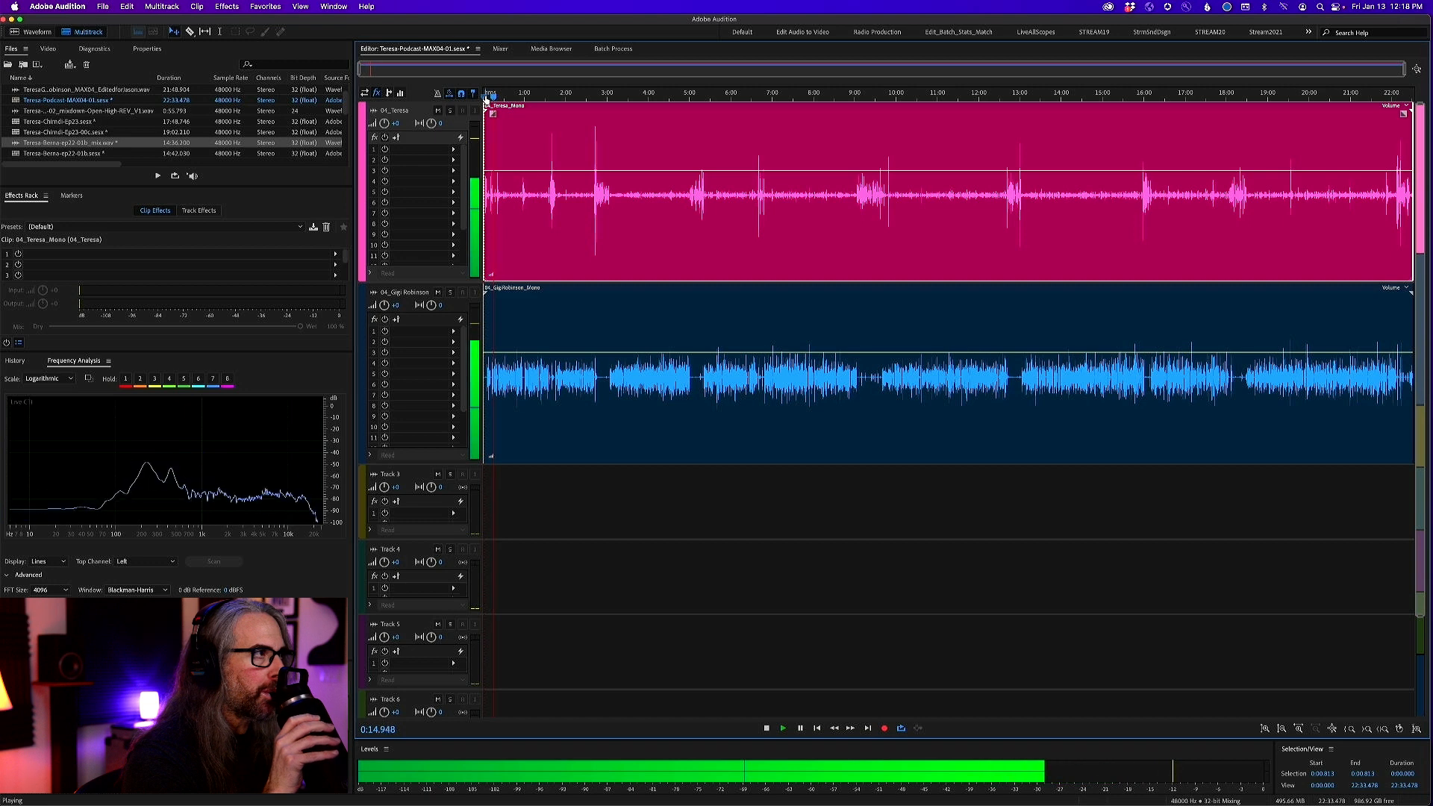
key("space")
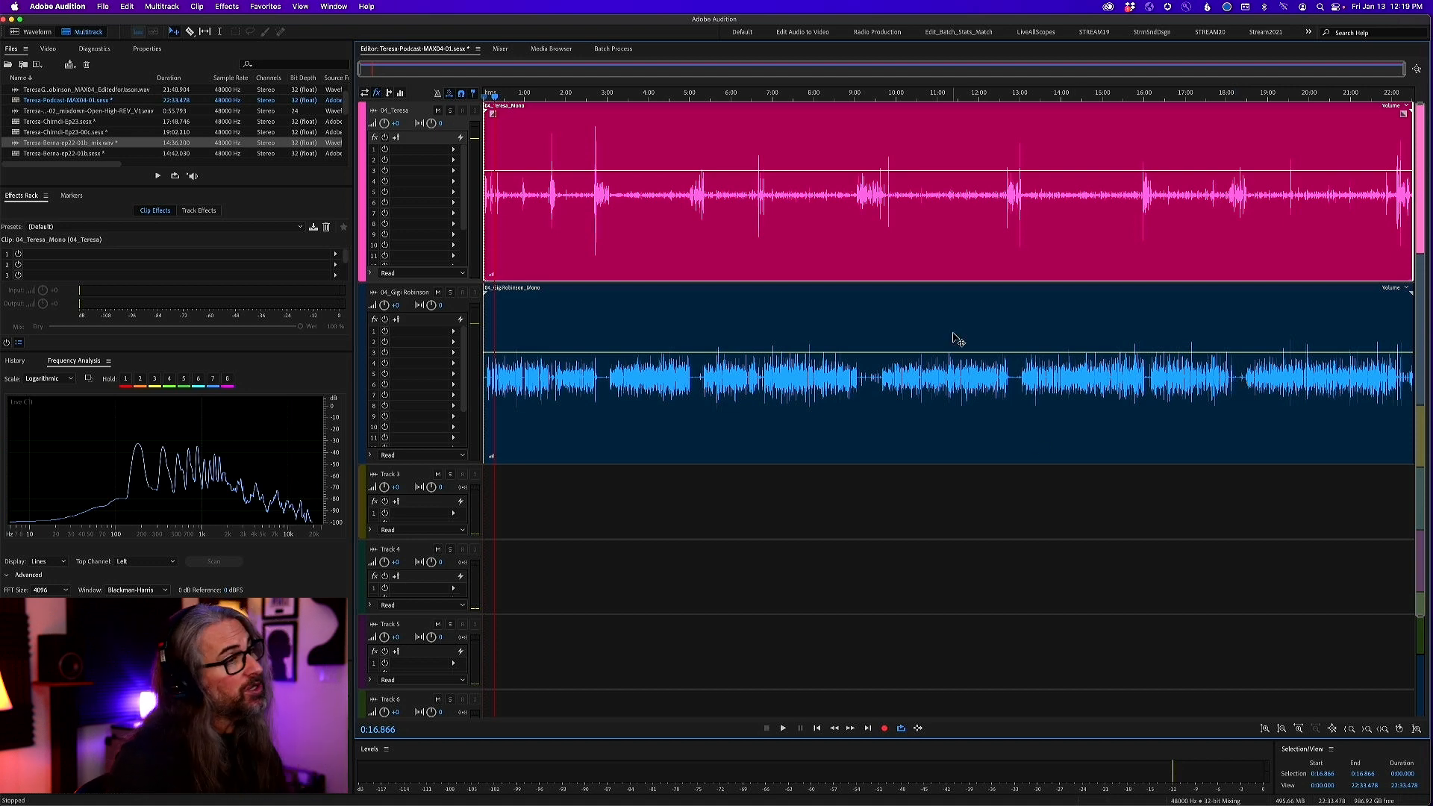
View the finished NGCP Ep7 session for comparison, and return to the unprocessed MAX04-01.sesx session
left_click(478, 49)
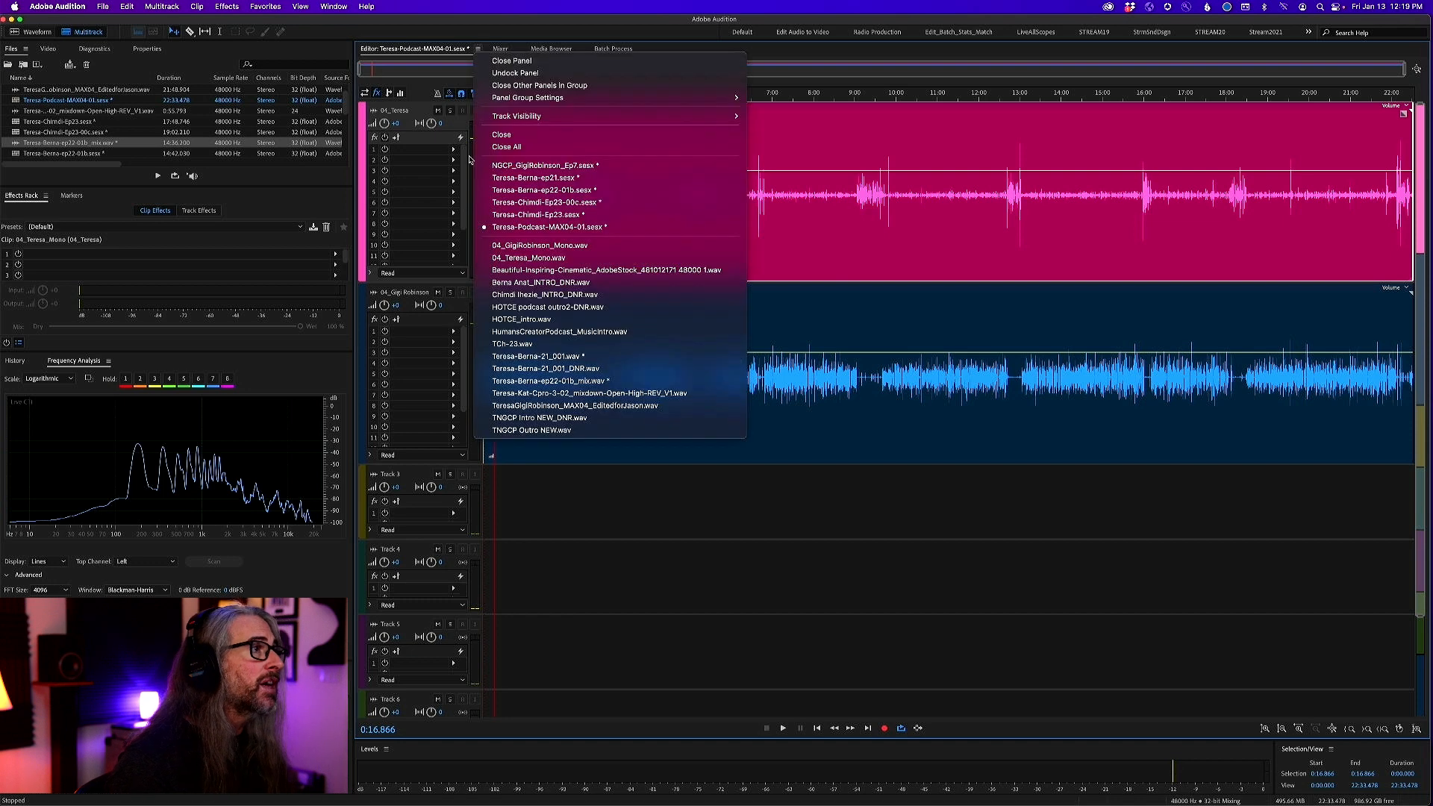
left_click(572, 167)
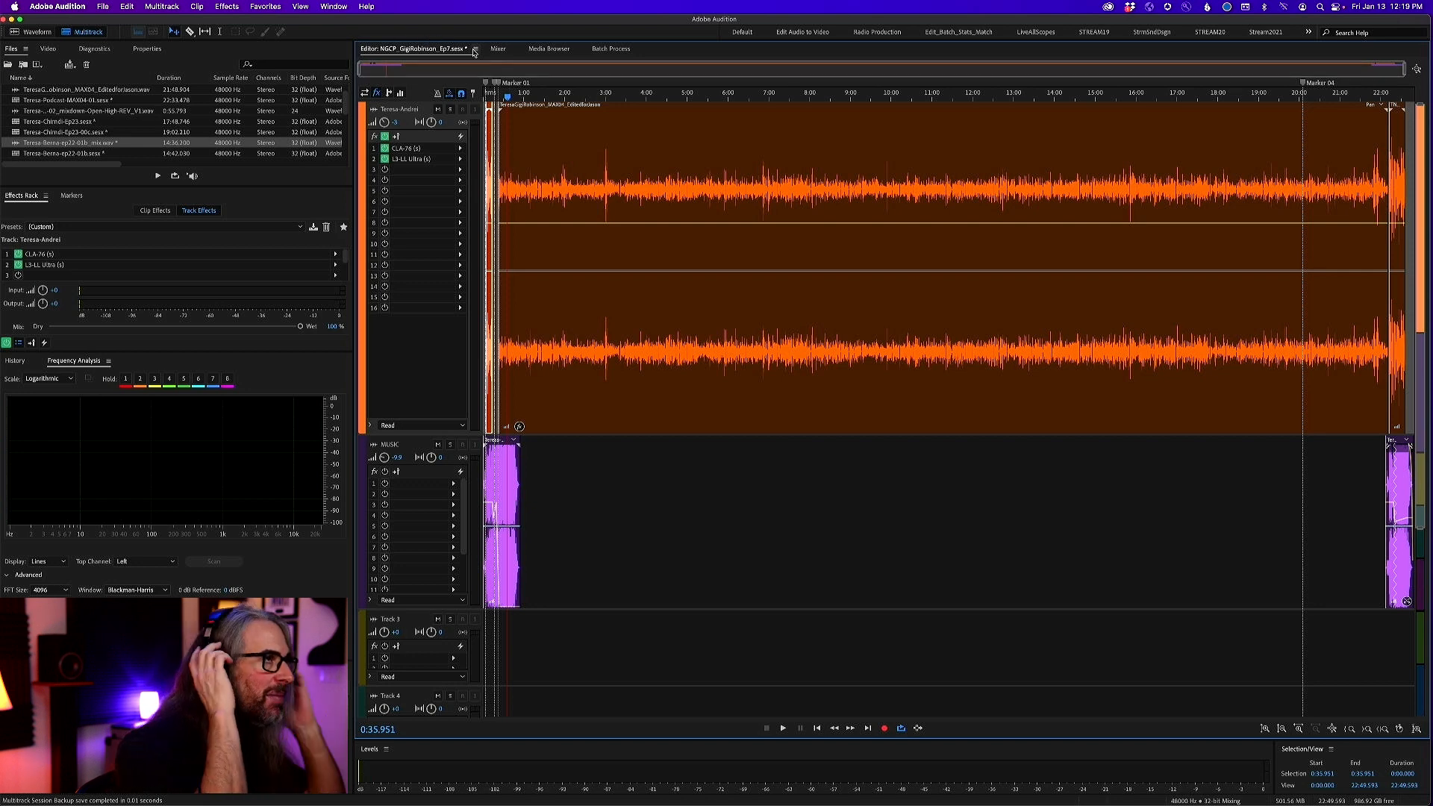
left_click(475, 50)
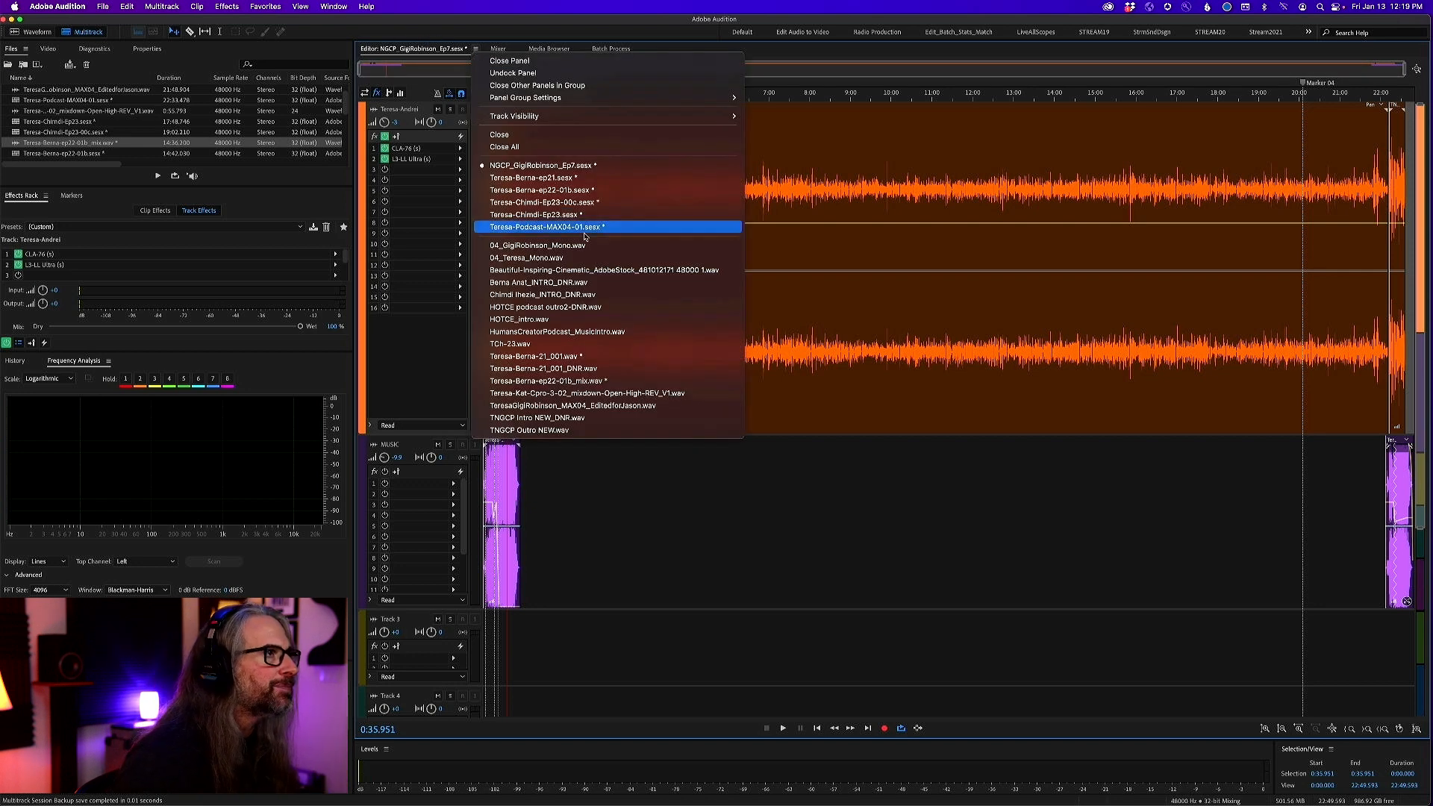
left_click(624, 228)
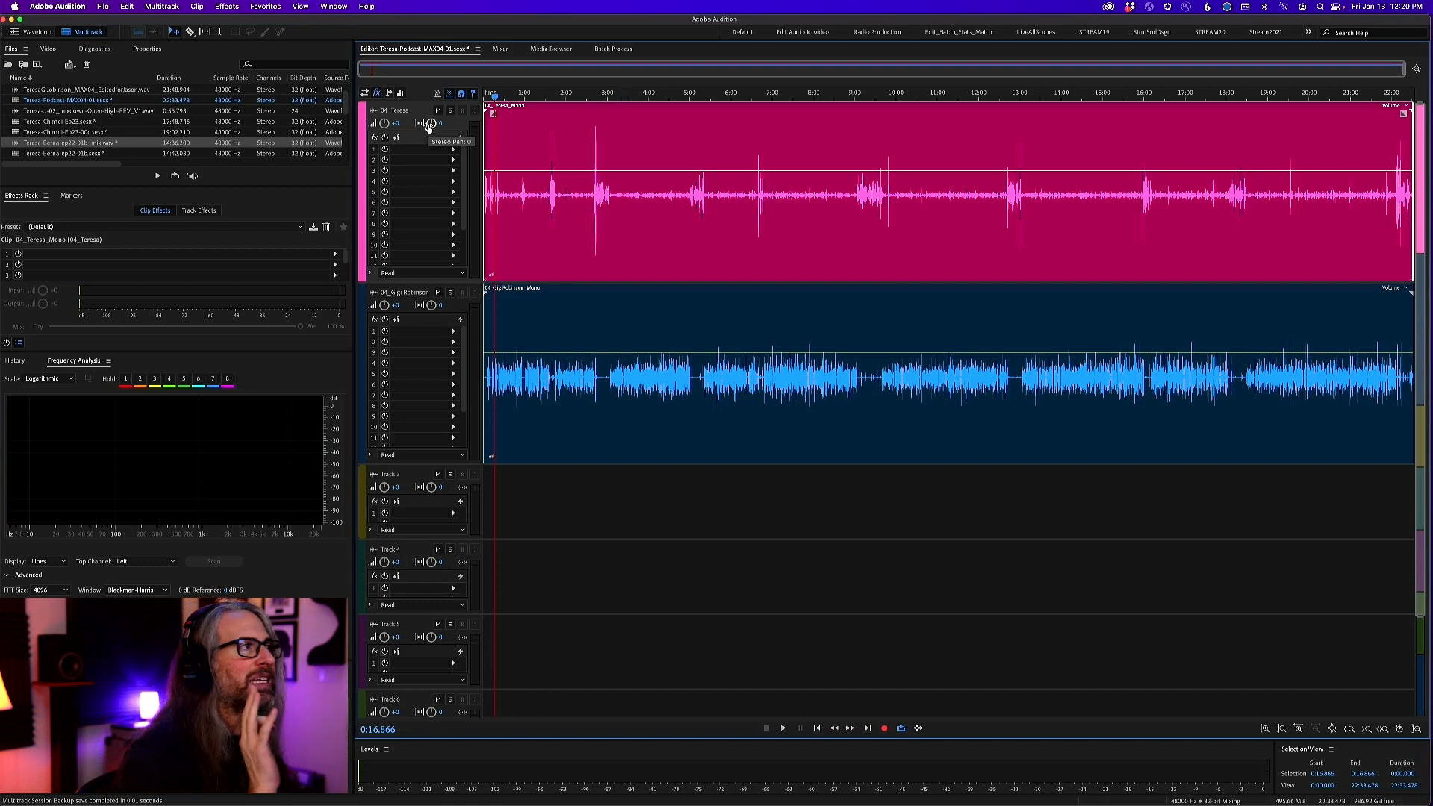
Pan the first voice track about 14 to the left and the second voice track about 16 to the right
left_click_drag(429, 125, 422, 153)
left_click(433, 305)
left_click_drag(432, 306, 439, 275)
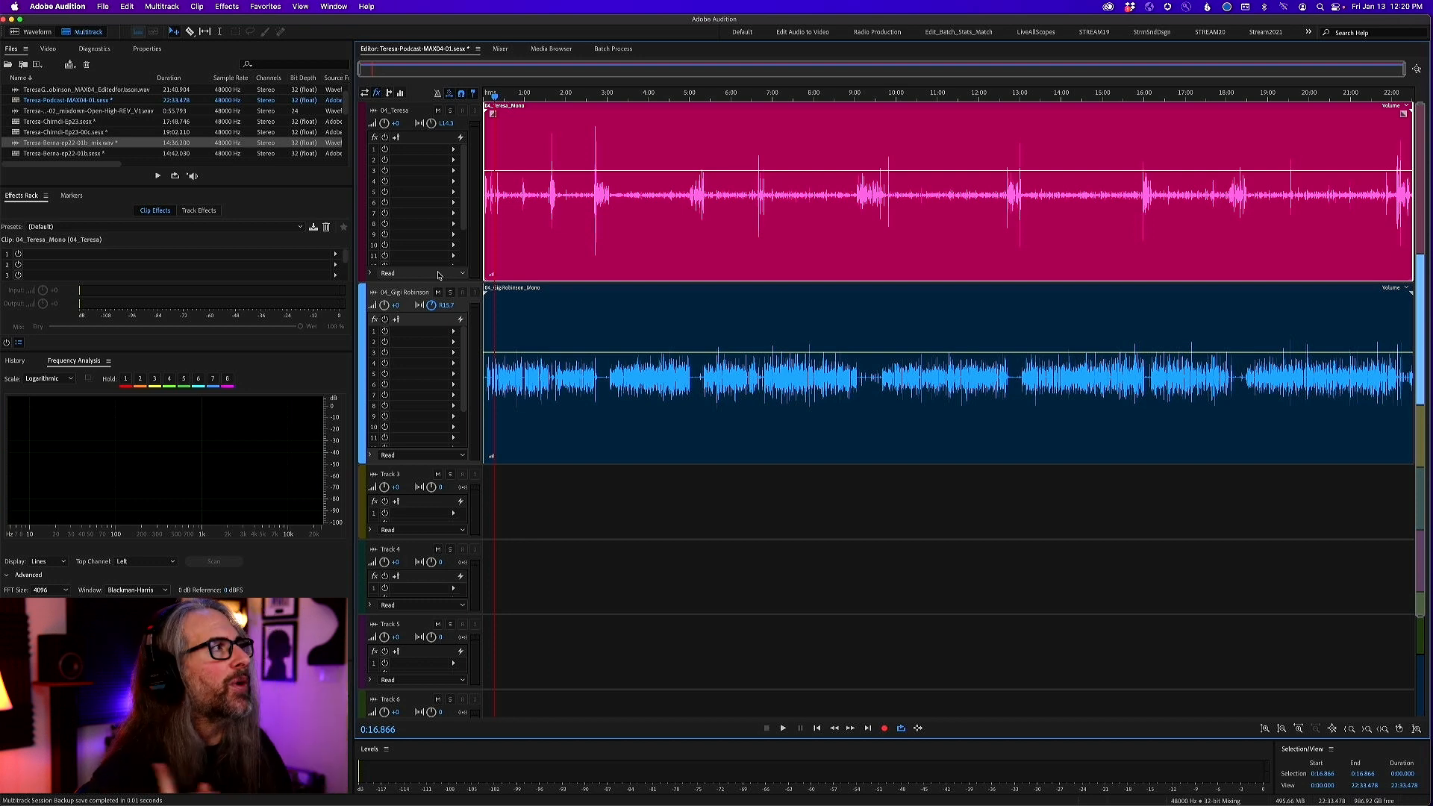
Switch to the finished NGCP Ep7 session, select its long dialogue clip, and check the track mixer
left_click(477, 49)
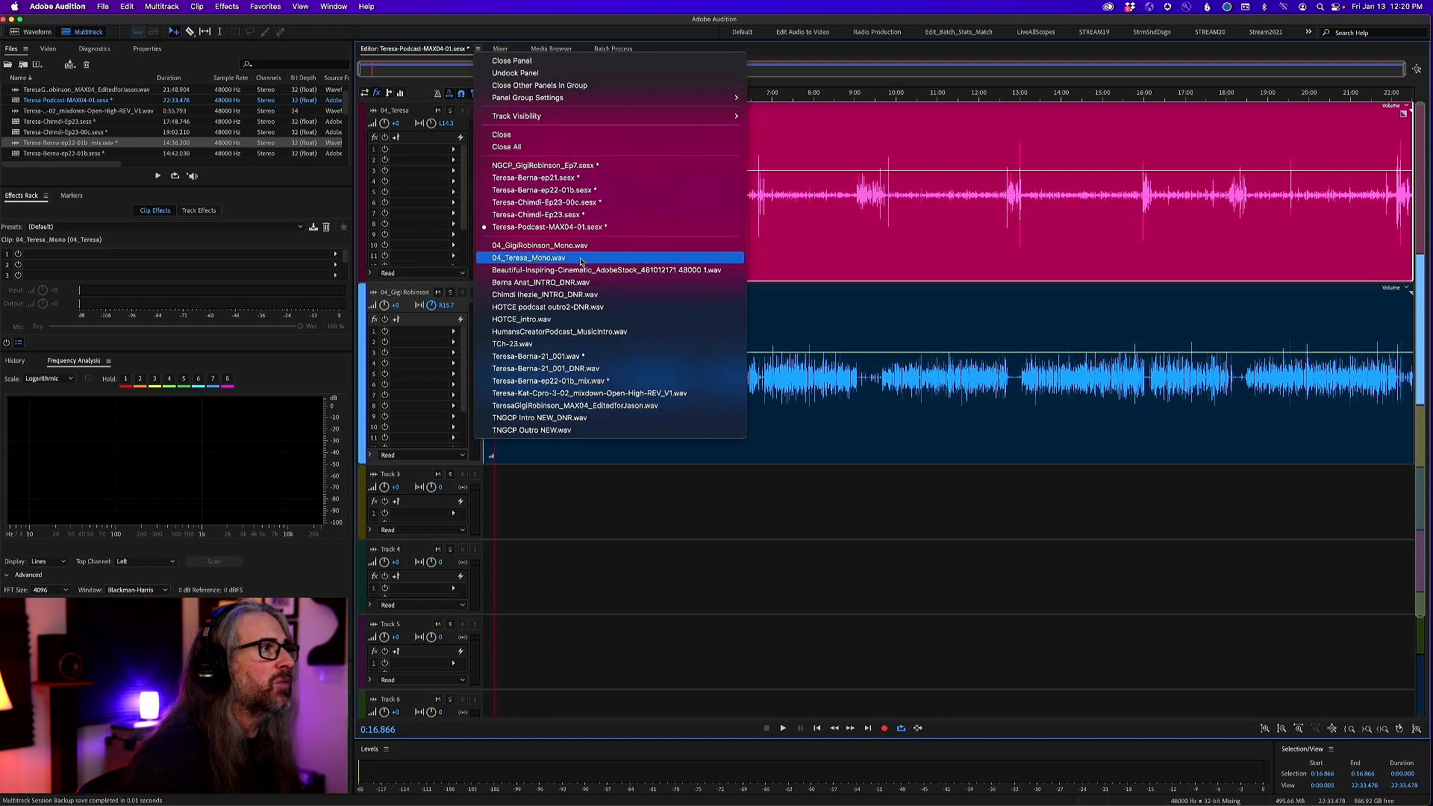
left_click(604, 167)
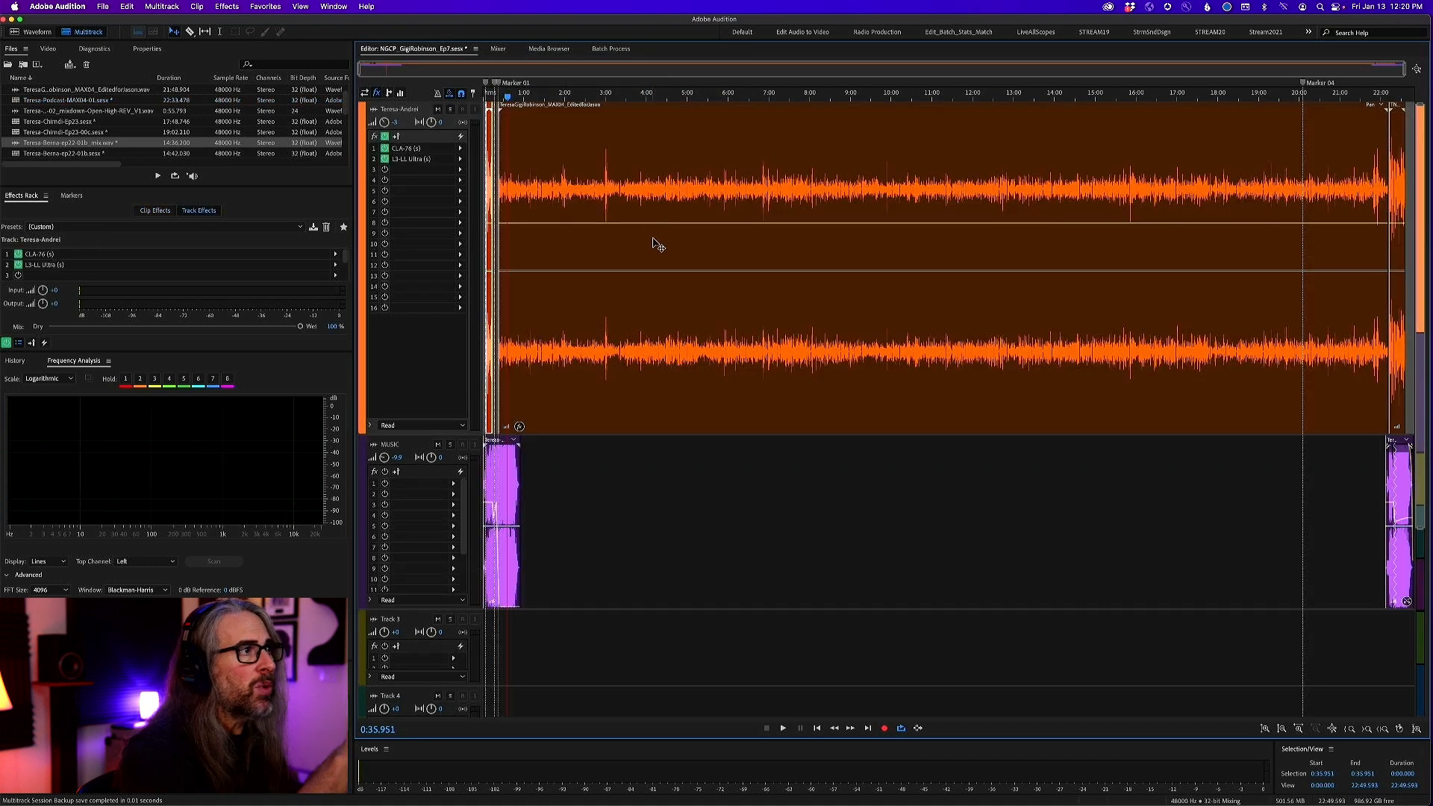
left_click(1027, 154)
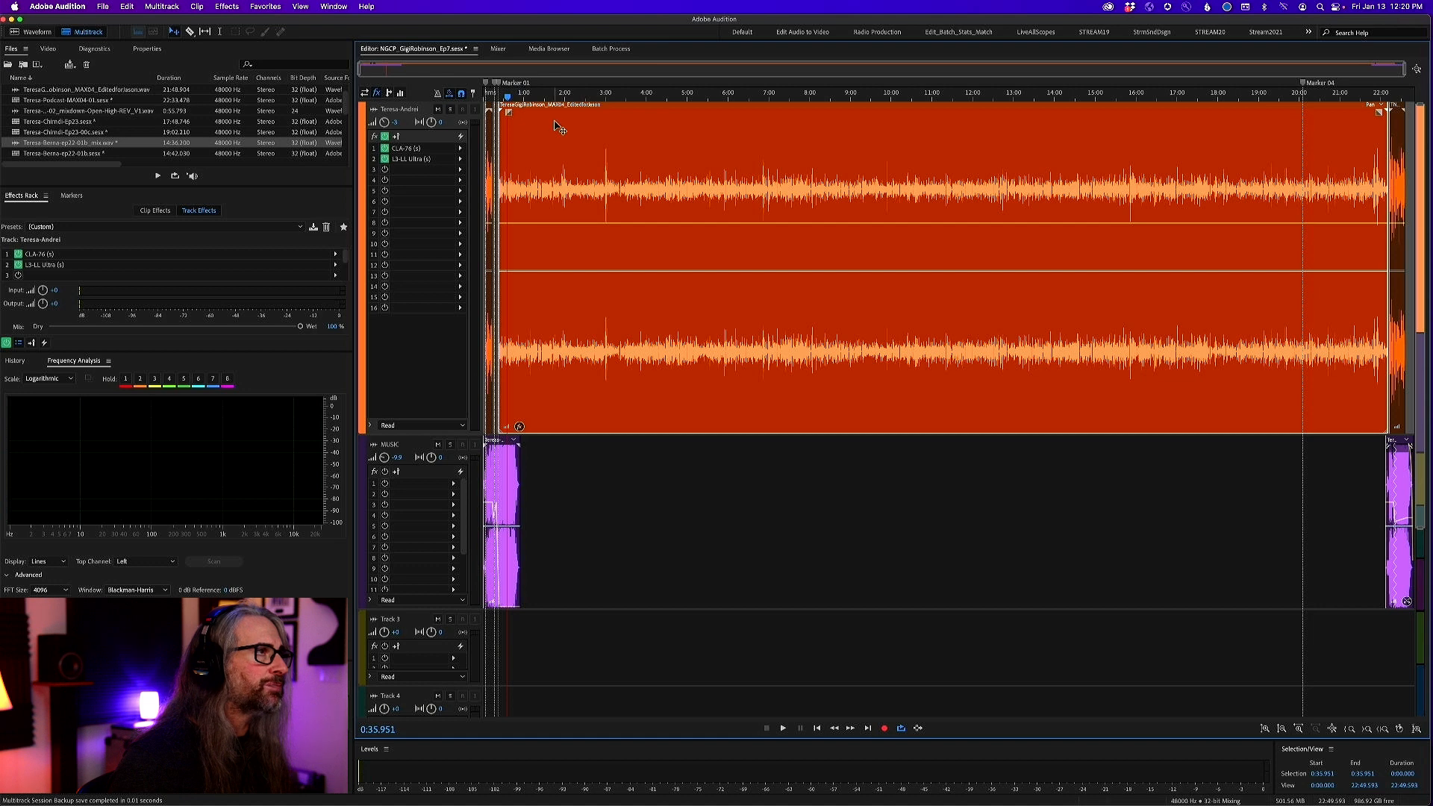
left_click(499, 49)
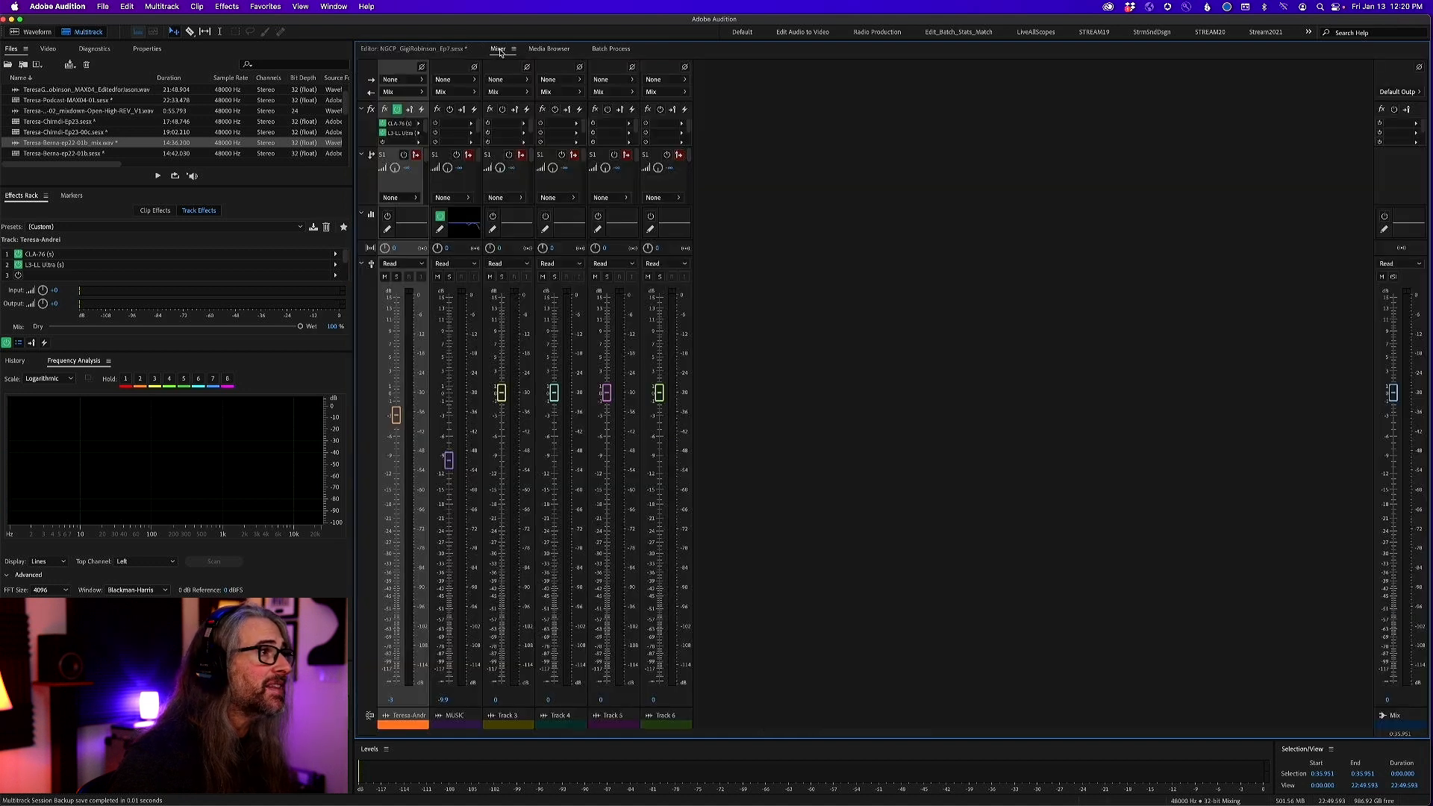
left_click(410, 51)
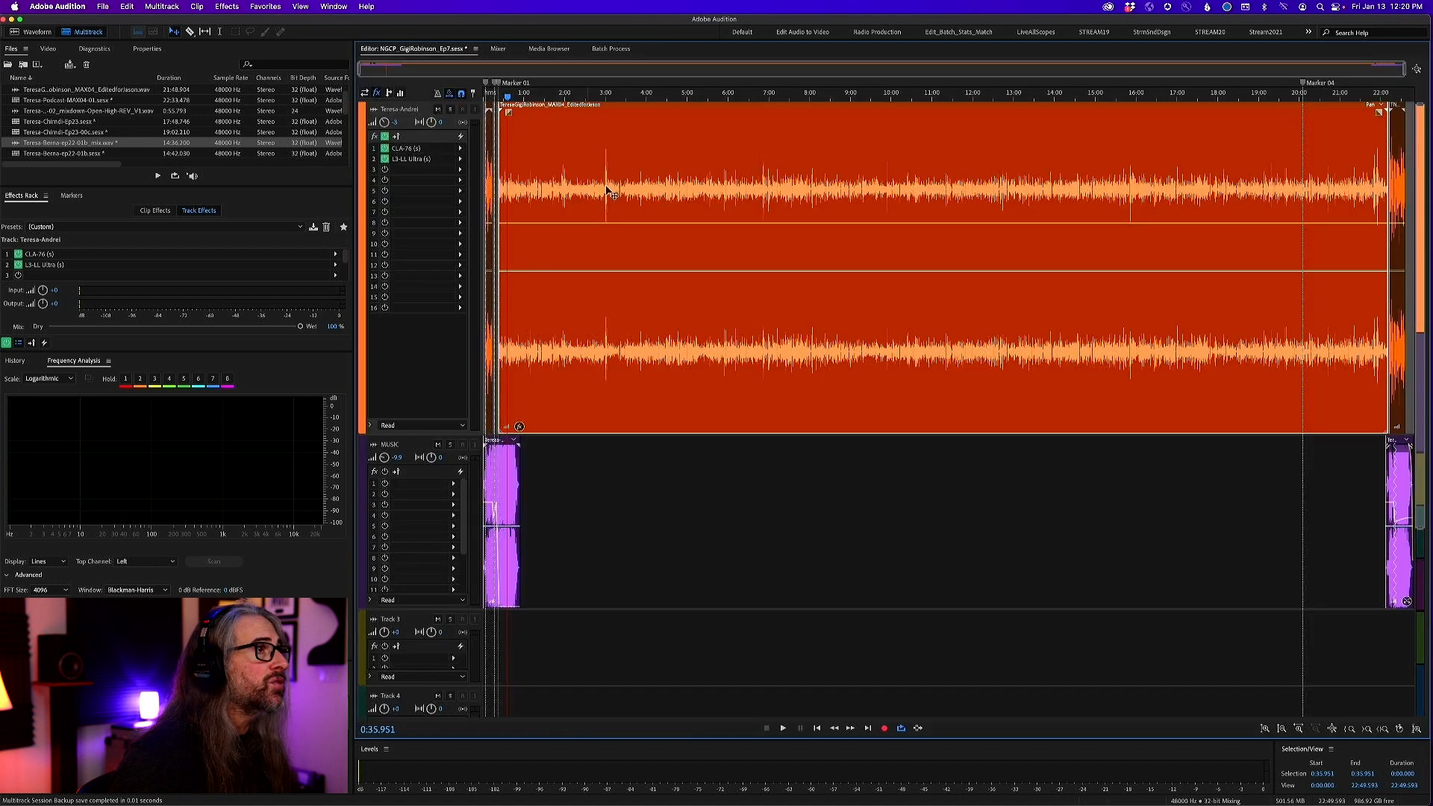
Open the H-Reverb clip effect on the long dialogue clip, keeping the start of the clip in view beside its settings
left_click(144, 212)
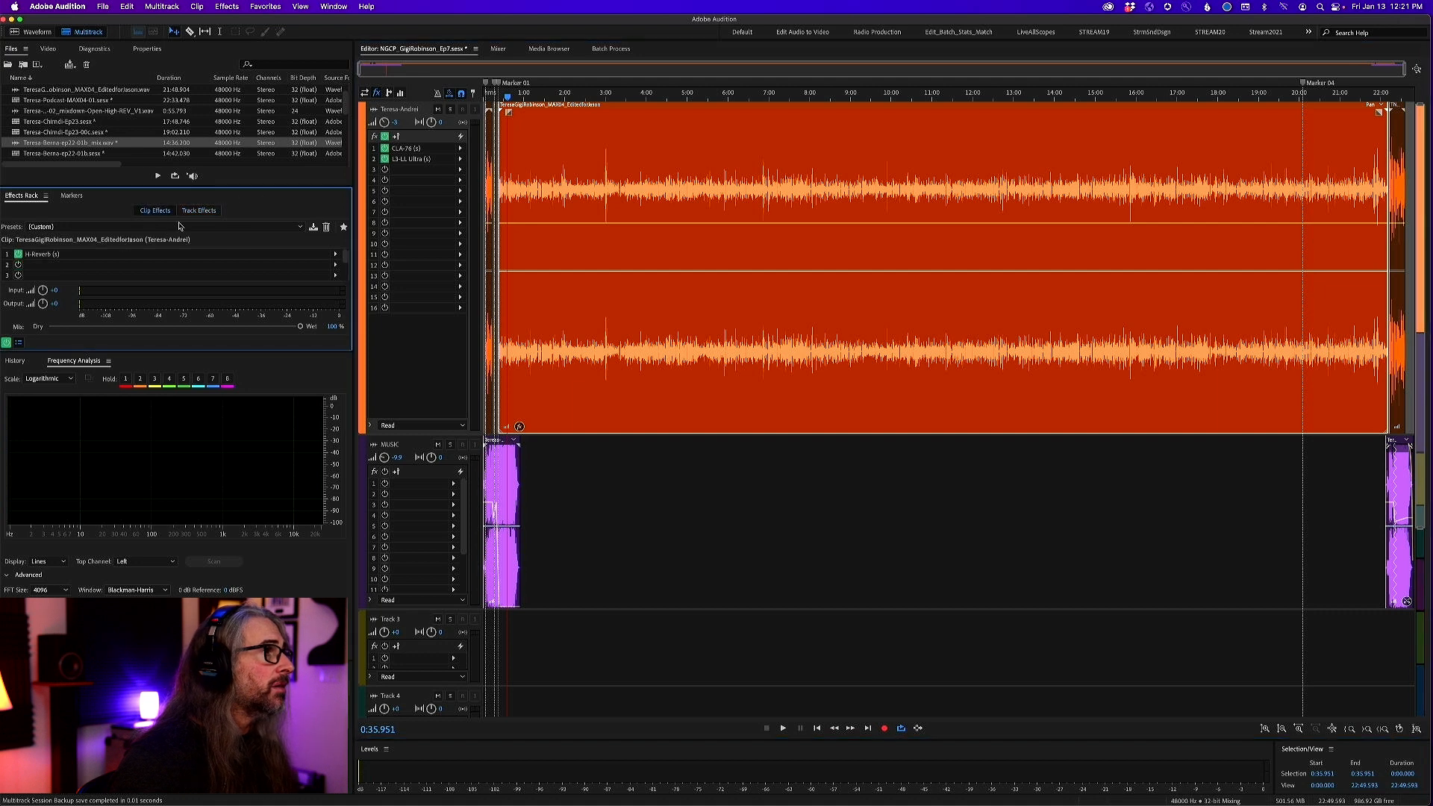
left_click(217, 255)
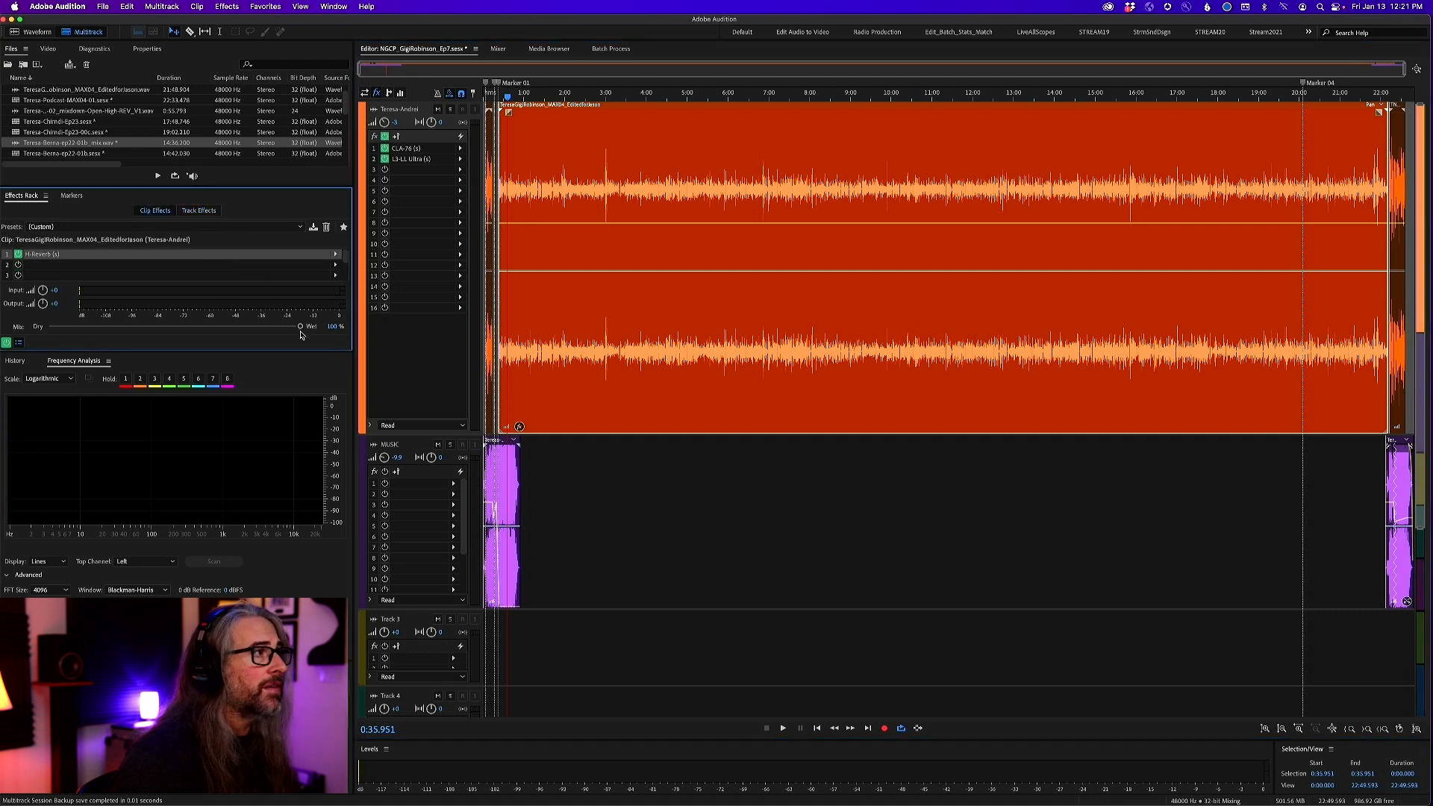
double_click(201, 258)
left_click_drag(690, 265, 860, 237)
left_click_drag(543, 97, 398, 95)
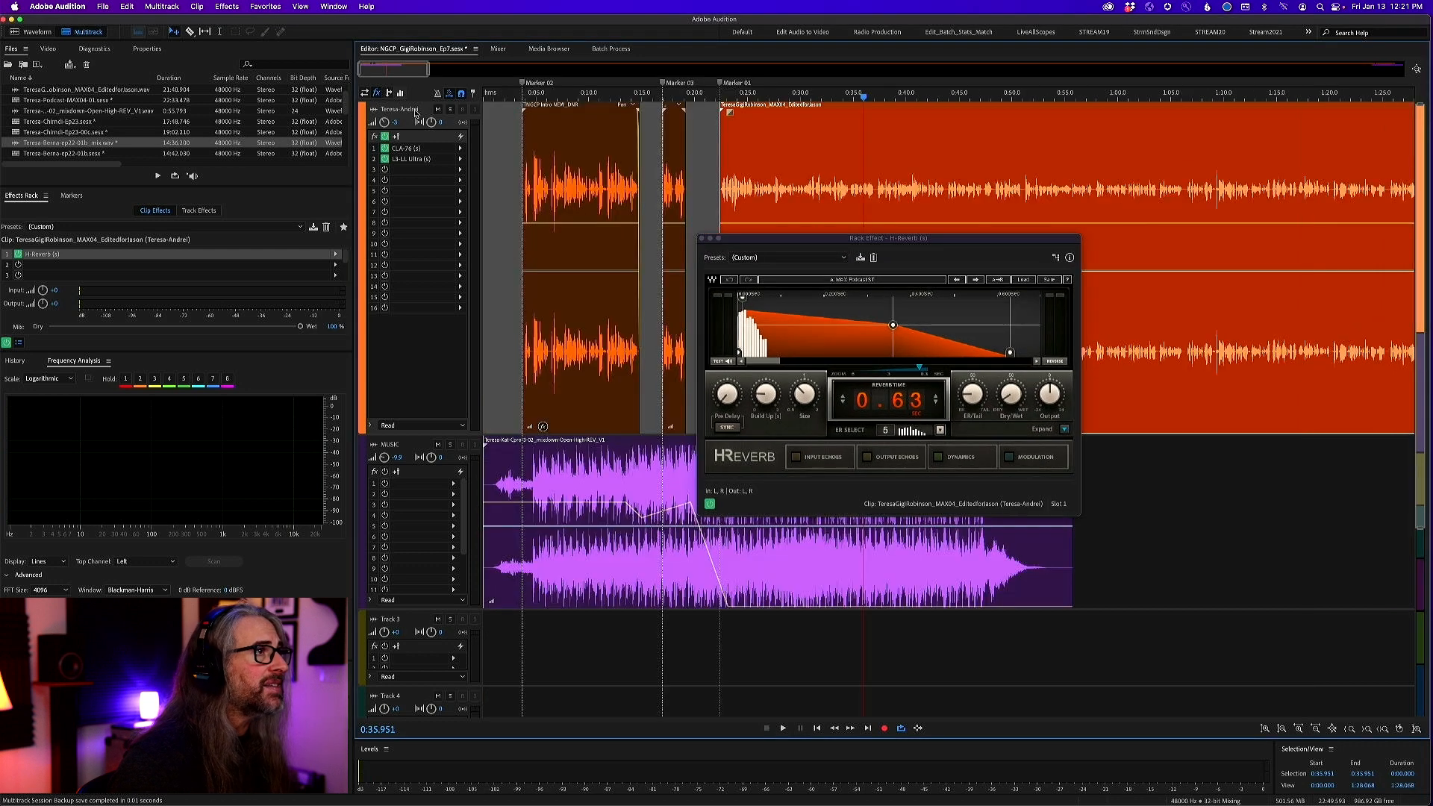
Play the dialogue from Marker 01, compare it with H-Reverb on and off, leave the reverb on, and close the effect
left_click(720, 91)
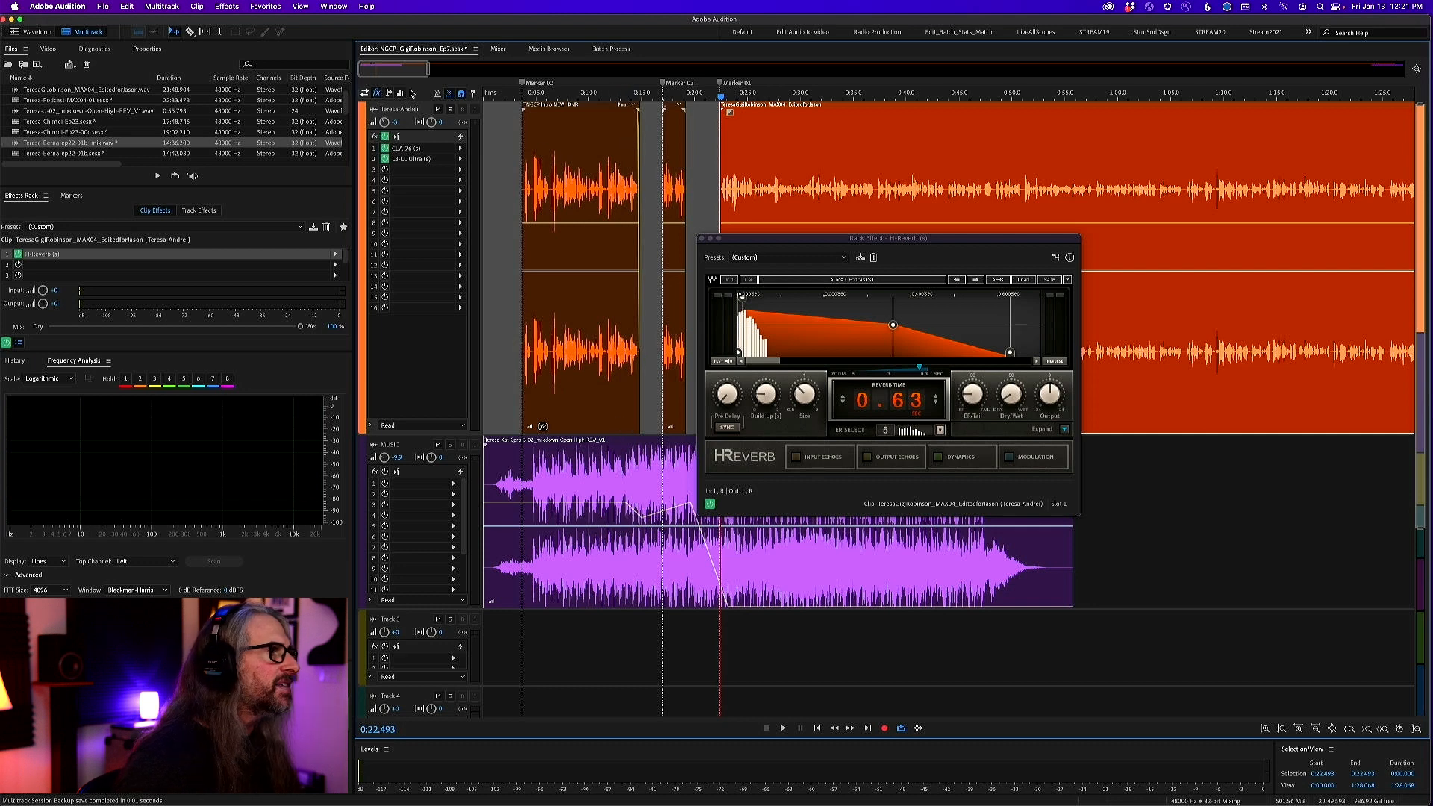
left_click(719, 97)
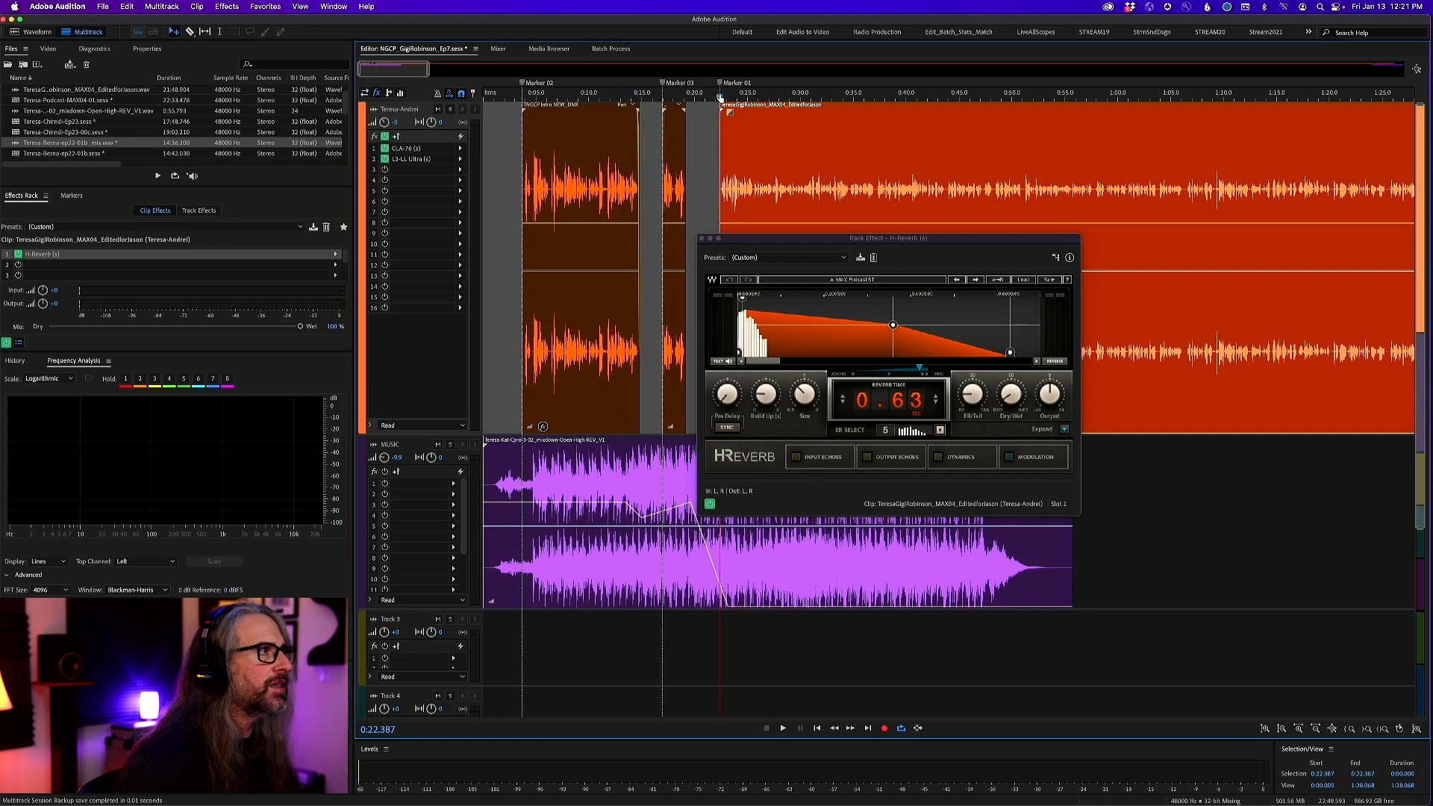
key("space")
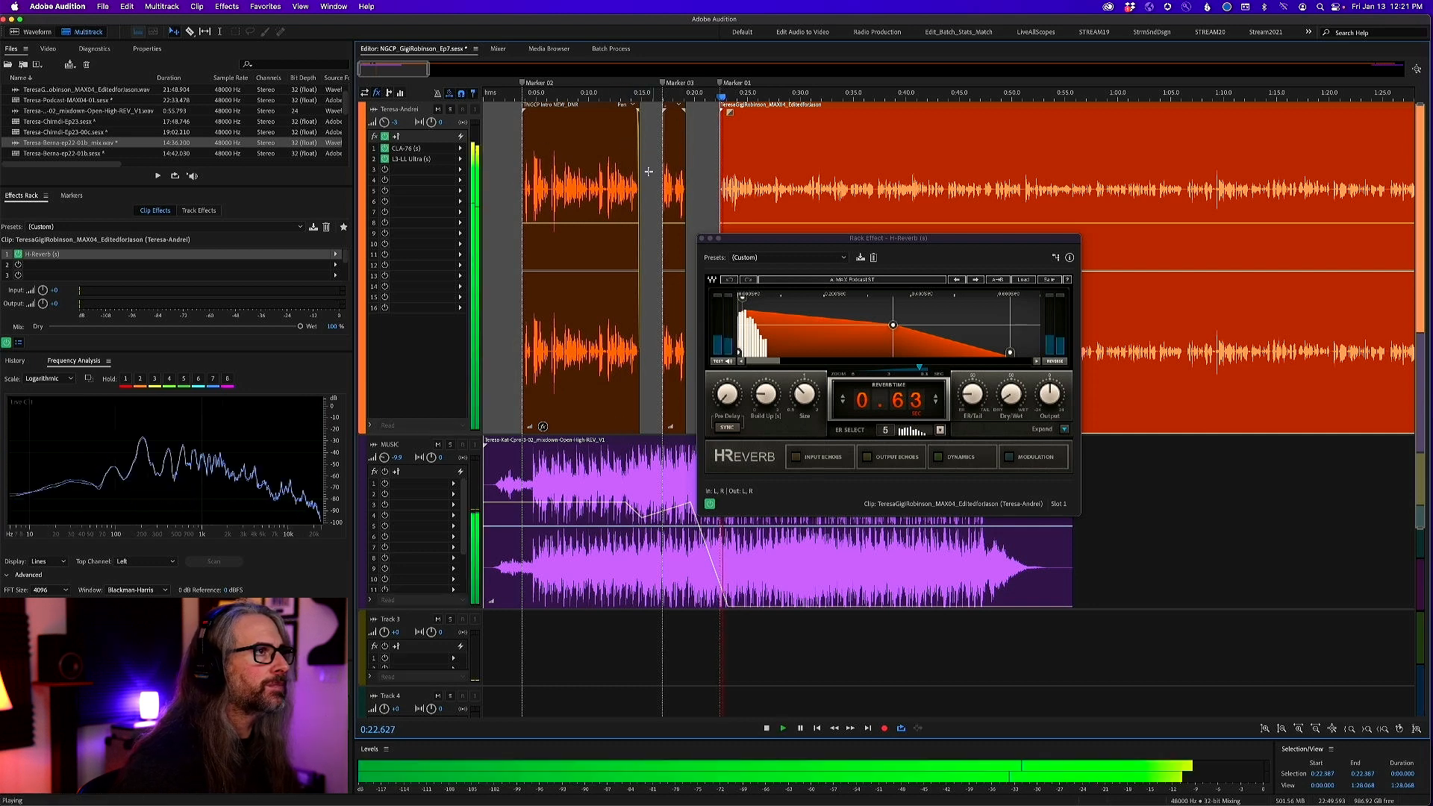
left_click(18, 254)
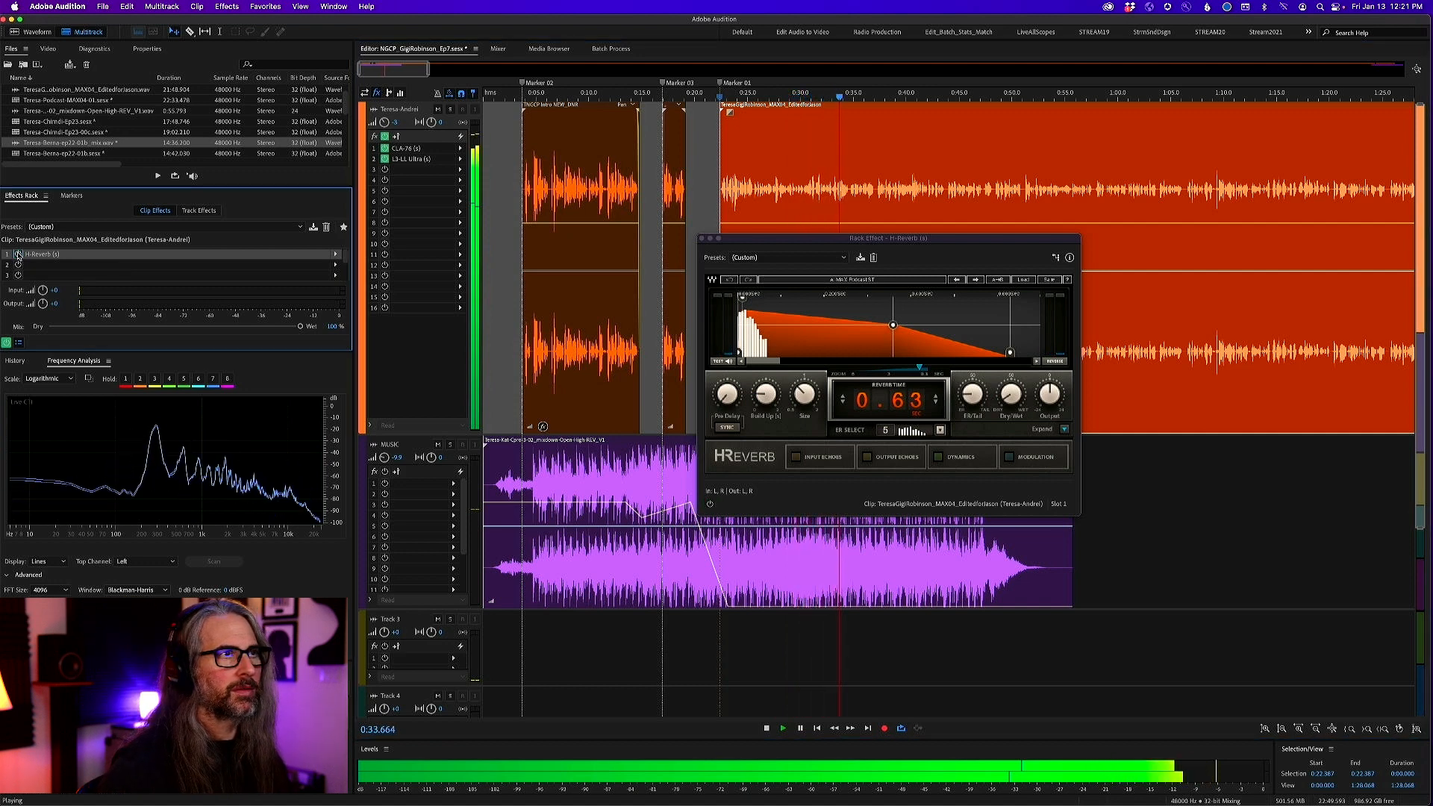
left_click(18, 254)
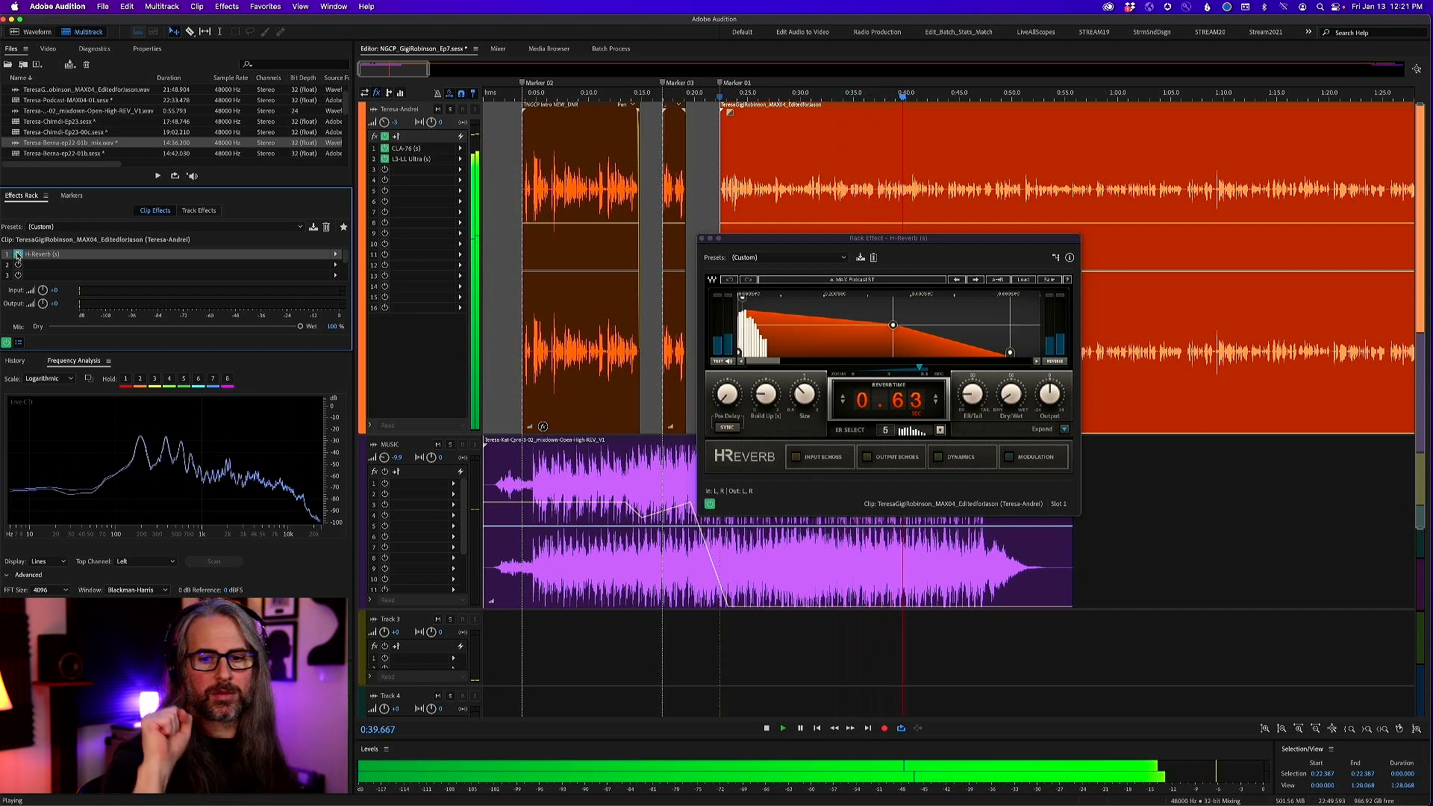
left_click(18, 255)
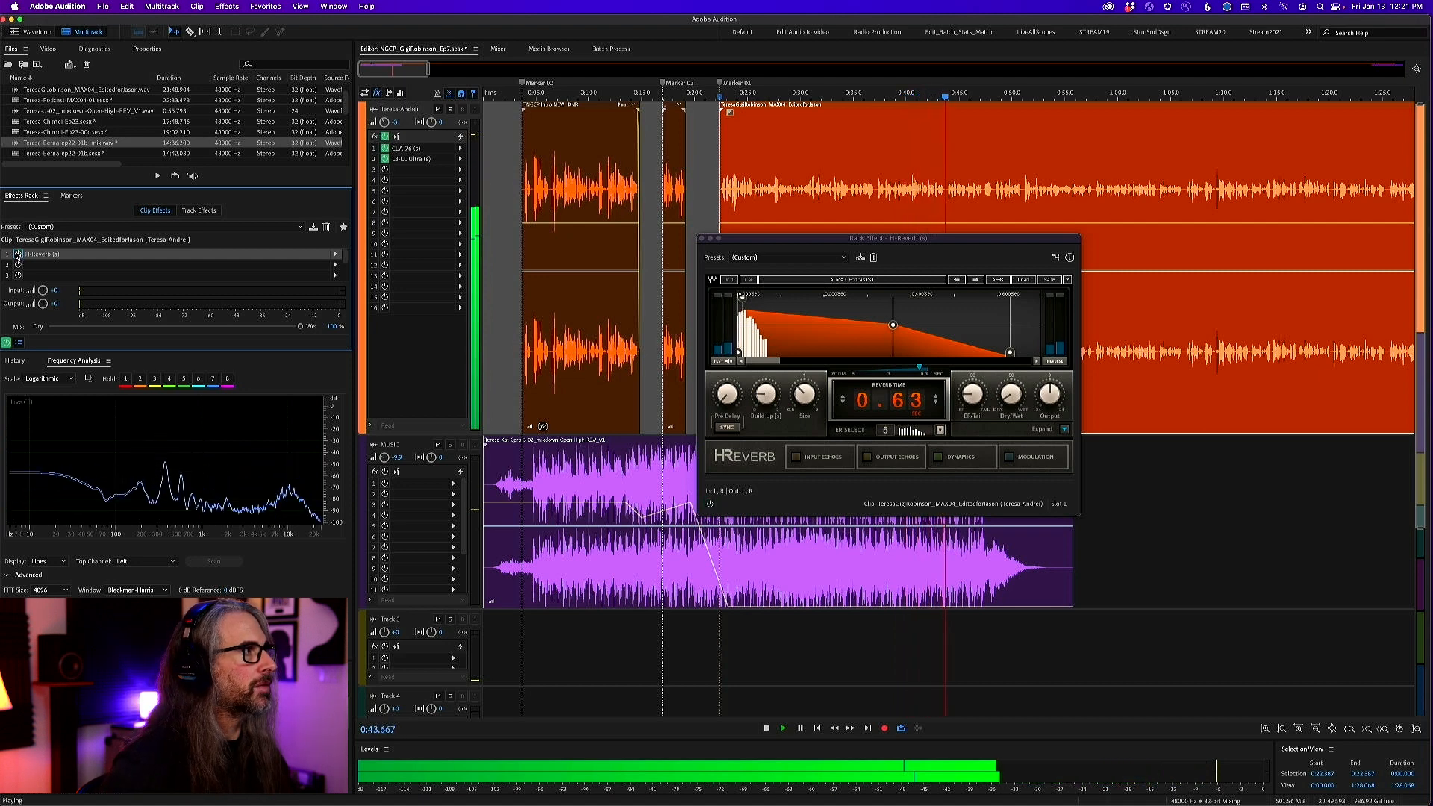
left_click(17, 255)
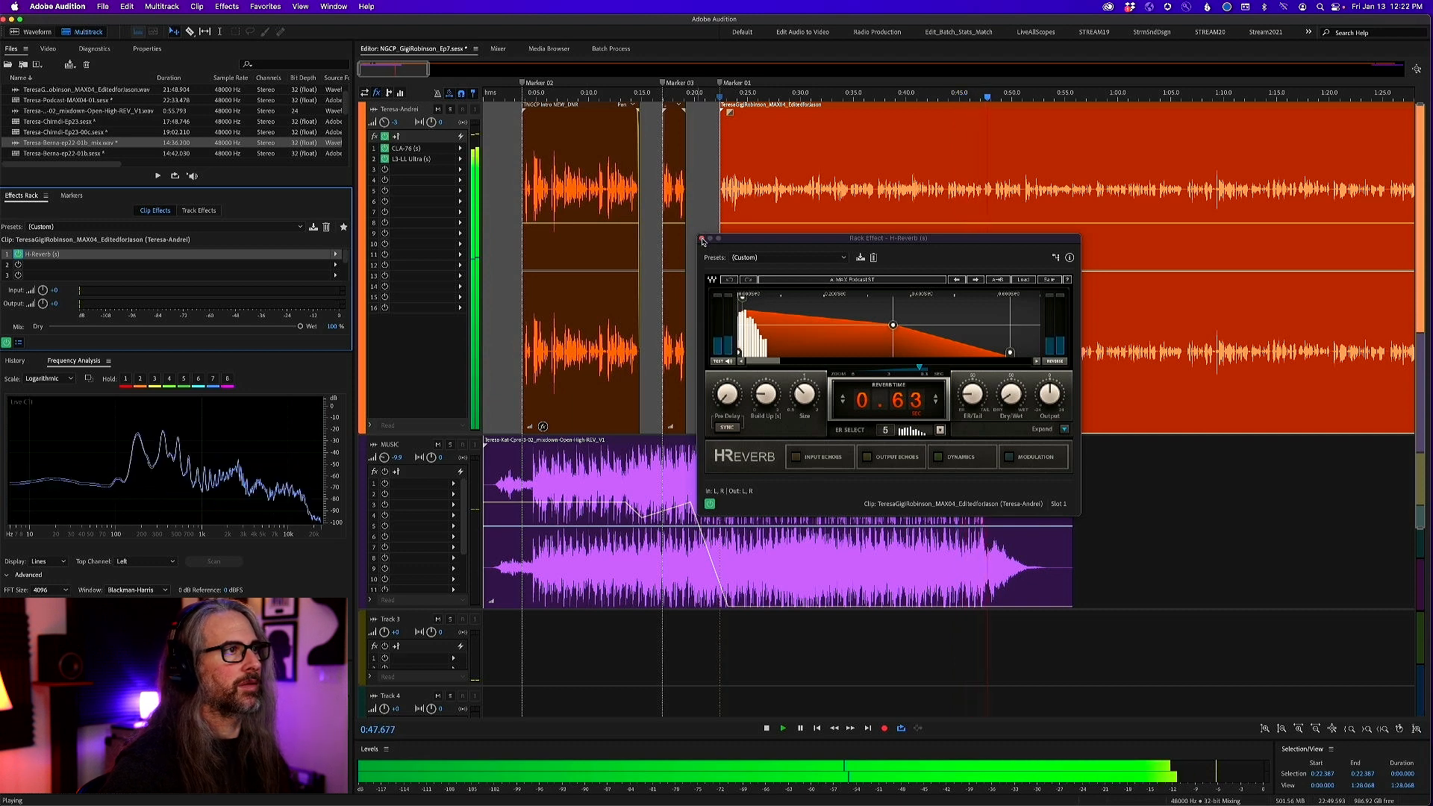
key("space")
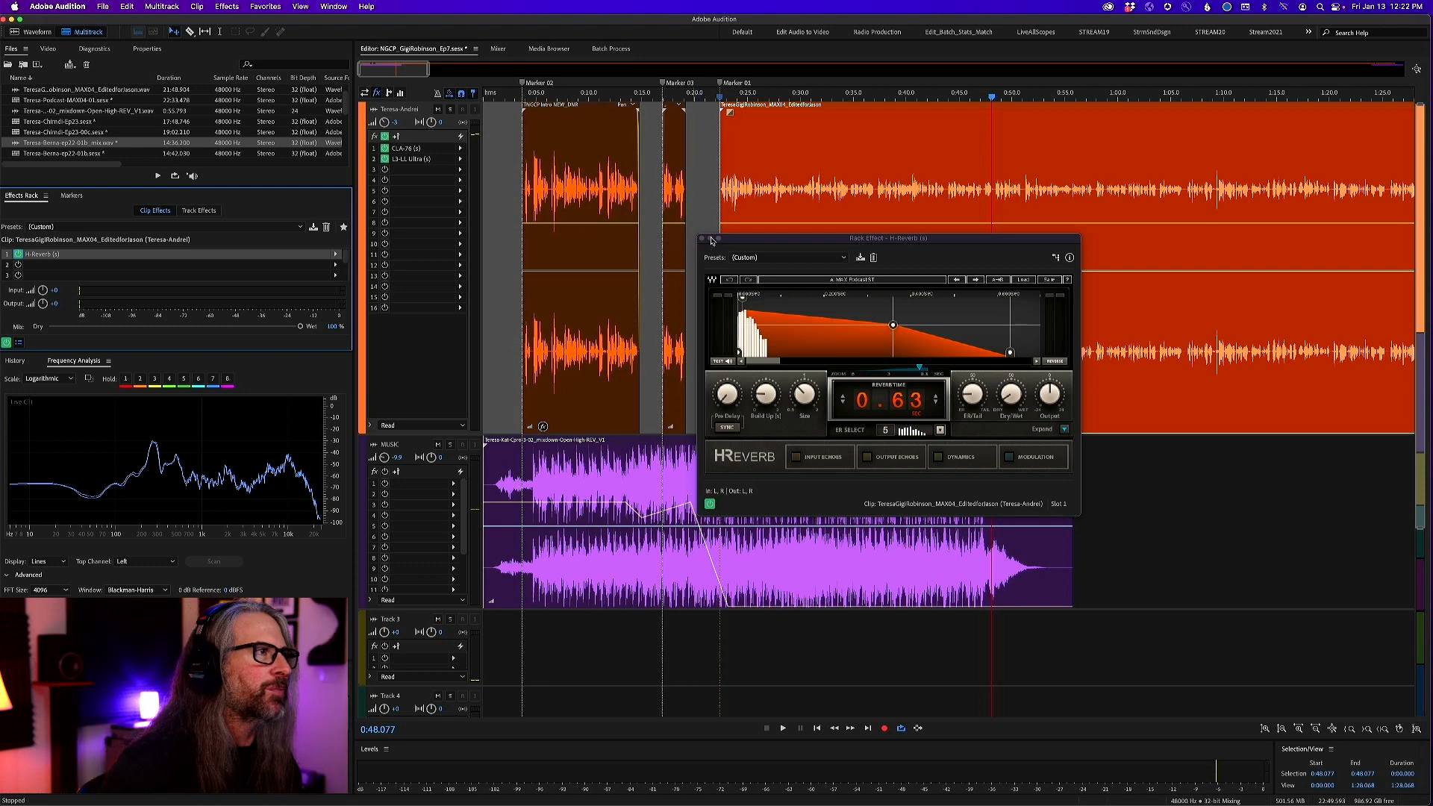
left_click(702, 239)
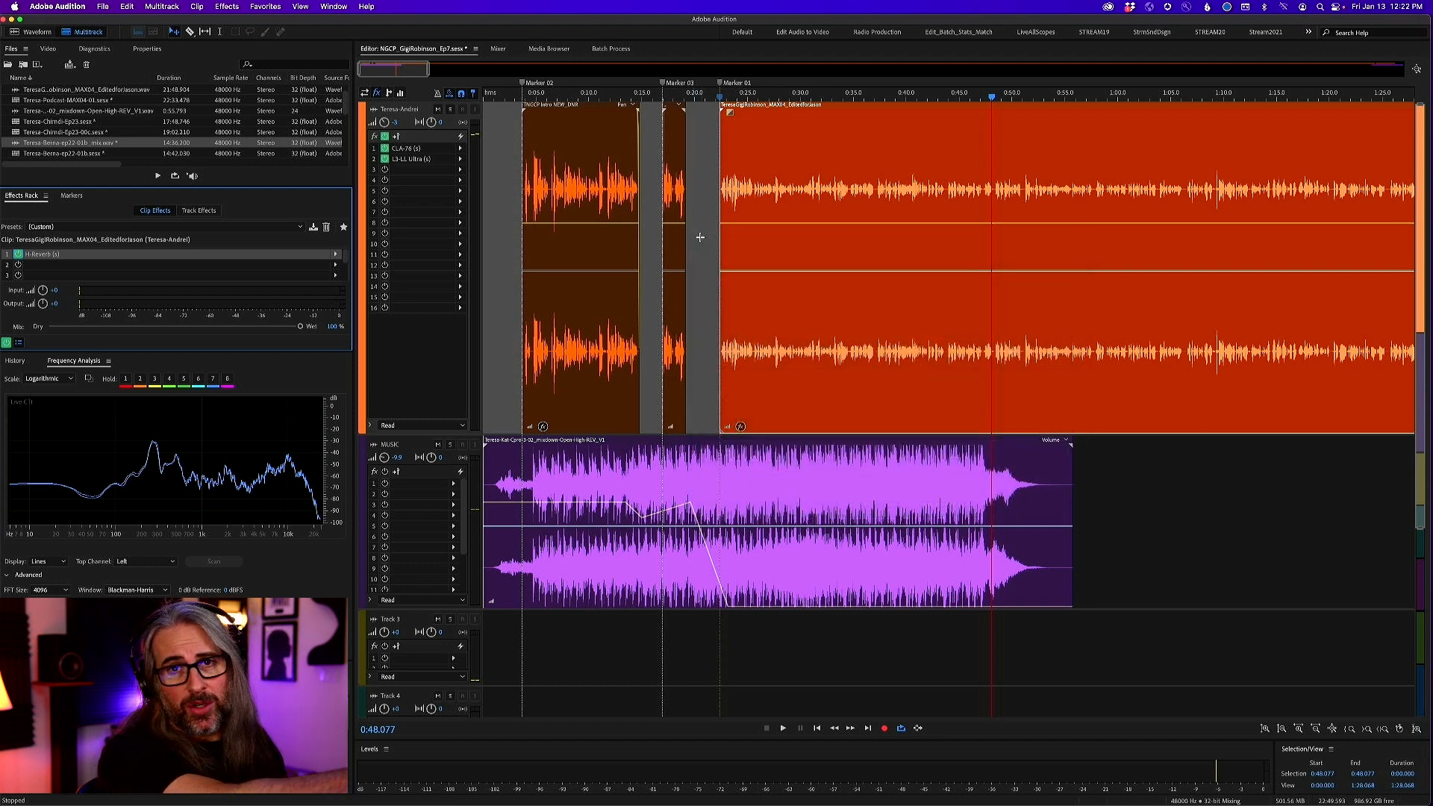